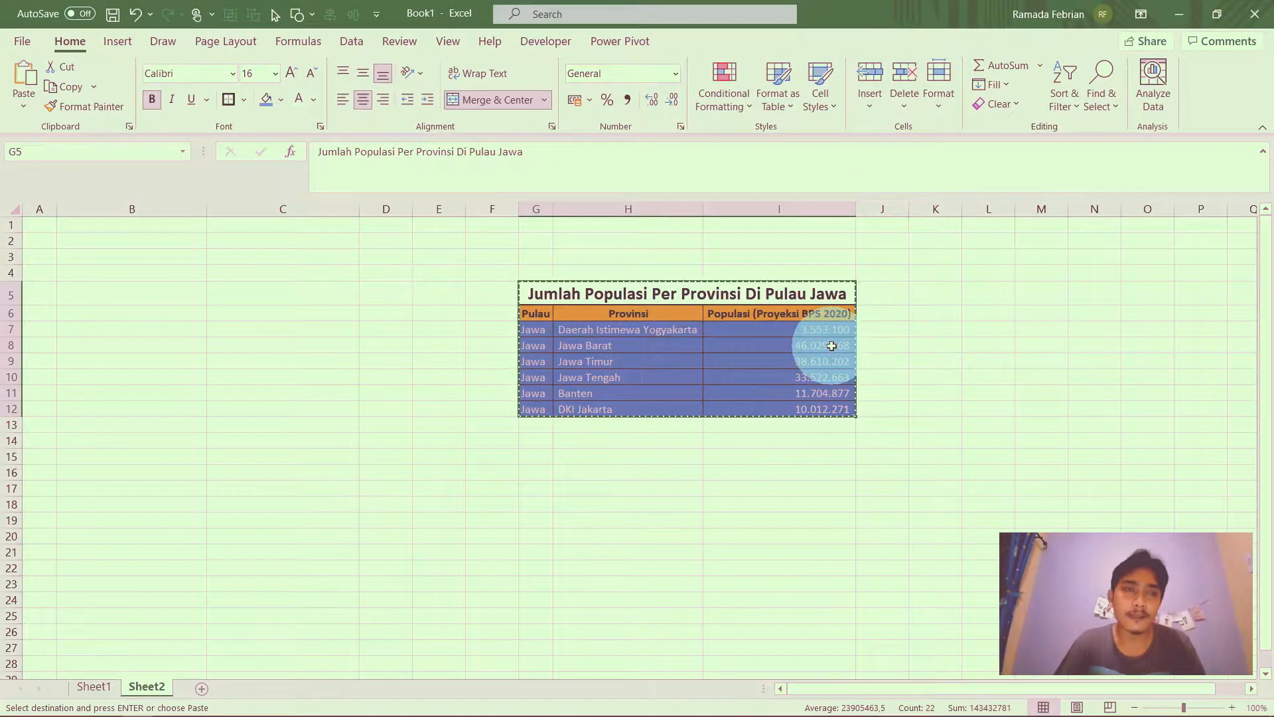
pyautogui.click(782, 345)
pyautogui.press('Left')
pyautogui.press('Right')
pyautogui.press('Left')
pyautogui.press('Up')
pyautogui.hotkey('ctrl', 'Down')
pyautogui.hotkey('ctrl', 'shift', 'Up')
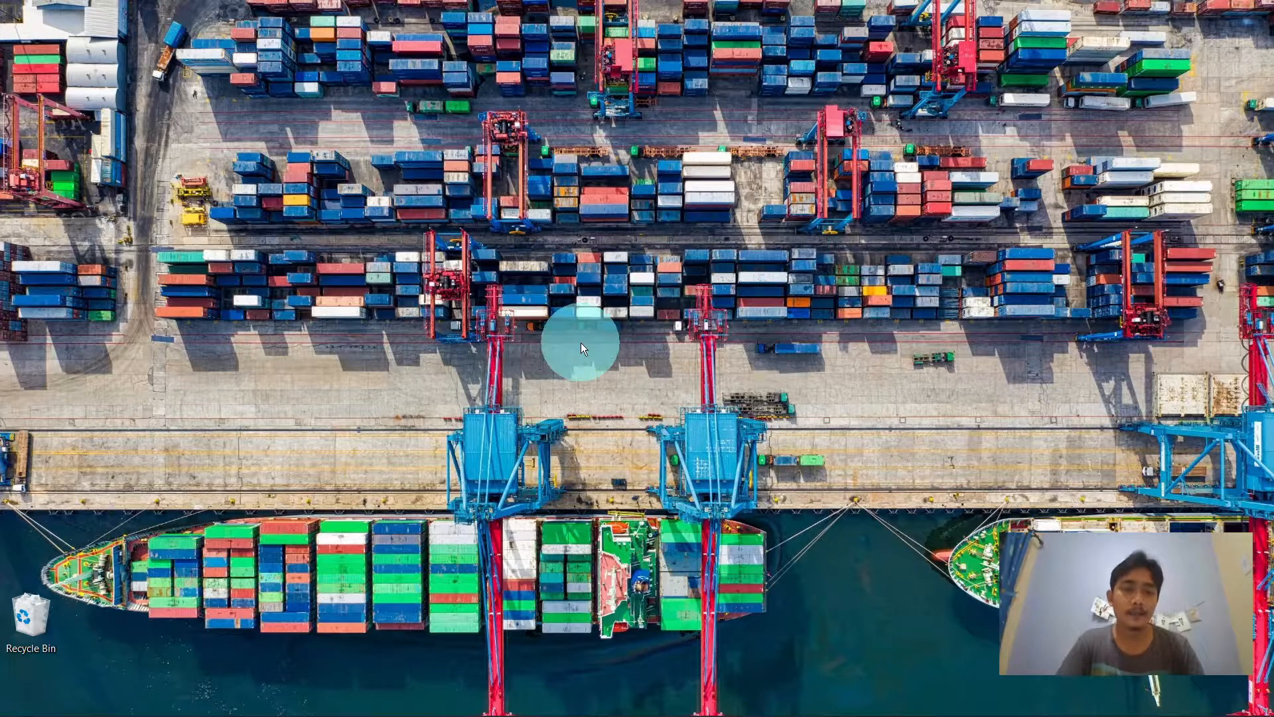
pyautogui.moveTo(179, 713)
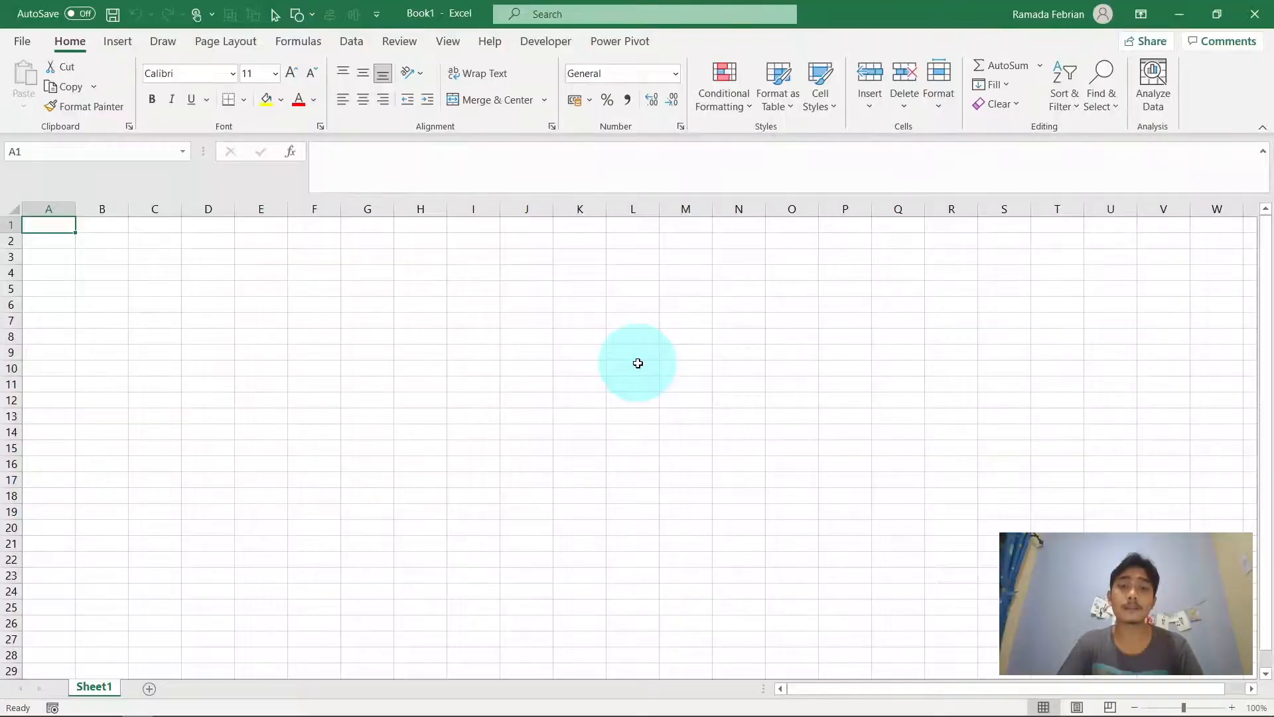
pyautogui.click(384, 274)
pyautogui.press('Home')
pyautogui.press('Up')
pyautogui.press('Up')
pyautogui.press('Up')
pyautogui.press('Right')
pyautogui.press('Right')
pyautogui.press('Left')
pyautogui.press('Left')
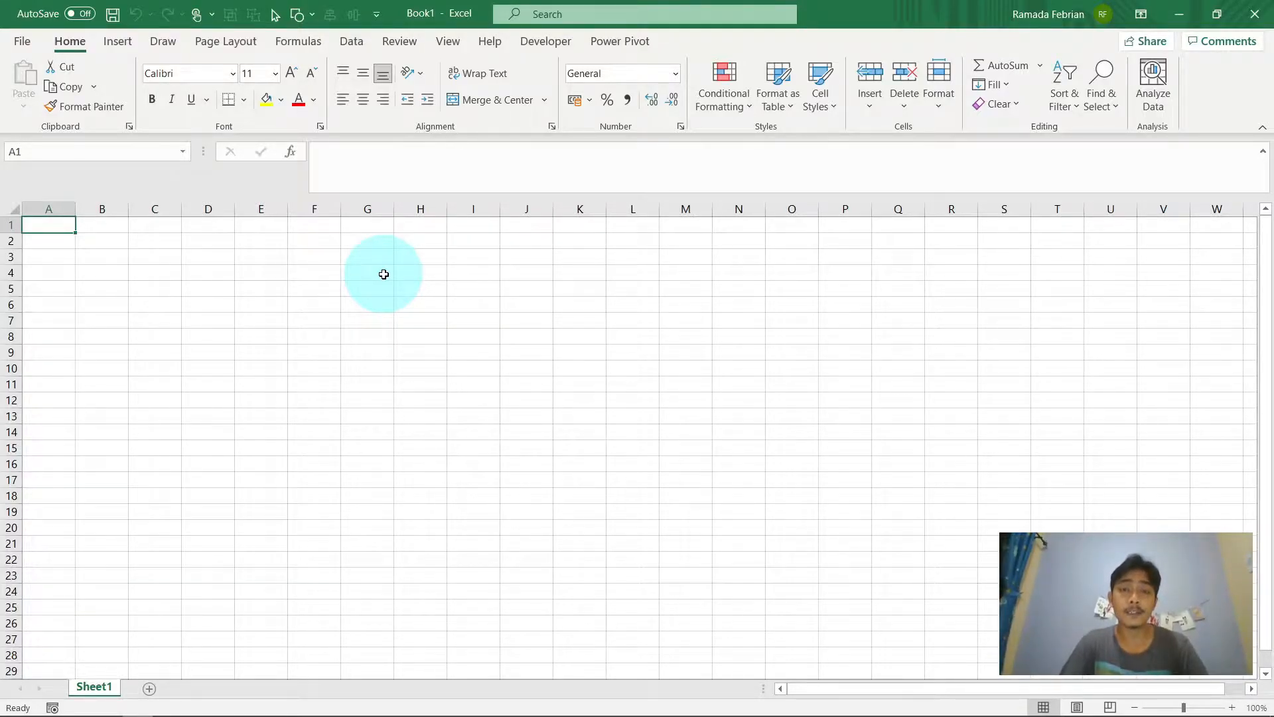
pyautogui.press('Right')
pyautogui.press('Right')
pyautogui.press('Right')
pyautogui.press('Right')
pyautogui.hotkey('ctrl', 'Right')
pyautogui.hotkey('ctrl', 'Left')
pyautogui.press('Down')
pyautogui.press('Down')
pyautogui.press('Right')
pyautogui.press('Right')
pyautogui.press('Right')
pyautogui.press('Right')
pyautogui.press('Home')
pyautogui.press('Up')
pyautogui.press('Up')
pyautogui.press('Right')
pyautogui.press('Right')
pyautogui.press('Right')
pyautogui.press('Home')
pyautogui.press('Right')
pyautogui.press('Right')
pyautogui.press('Right')
pyautogui.press('Right')
pyautogui.press('Home')
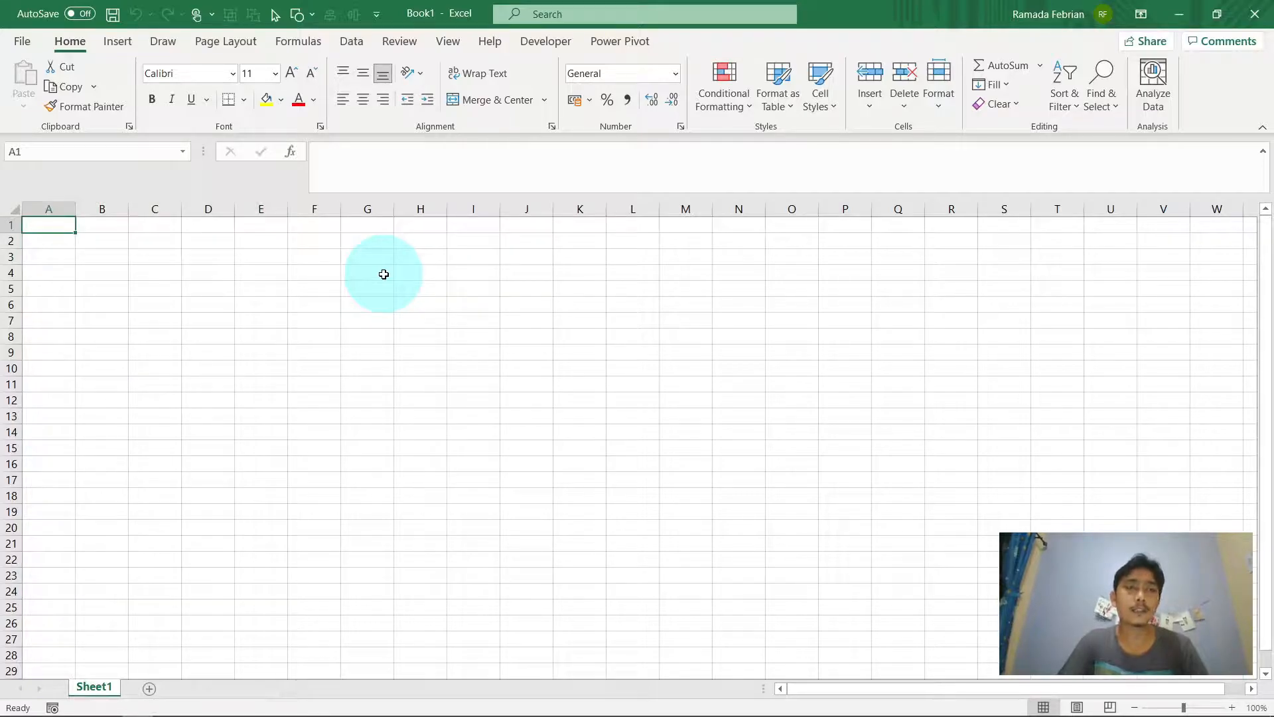
# Step: Switch to Google Chrome and search Google for "daftar provinsi di indonesia"
pyautogui.press('super')
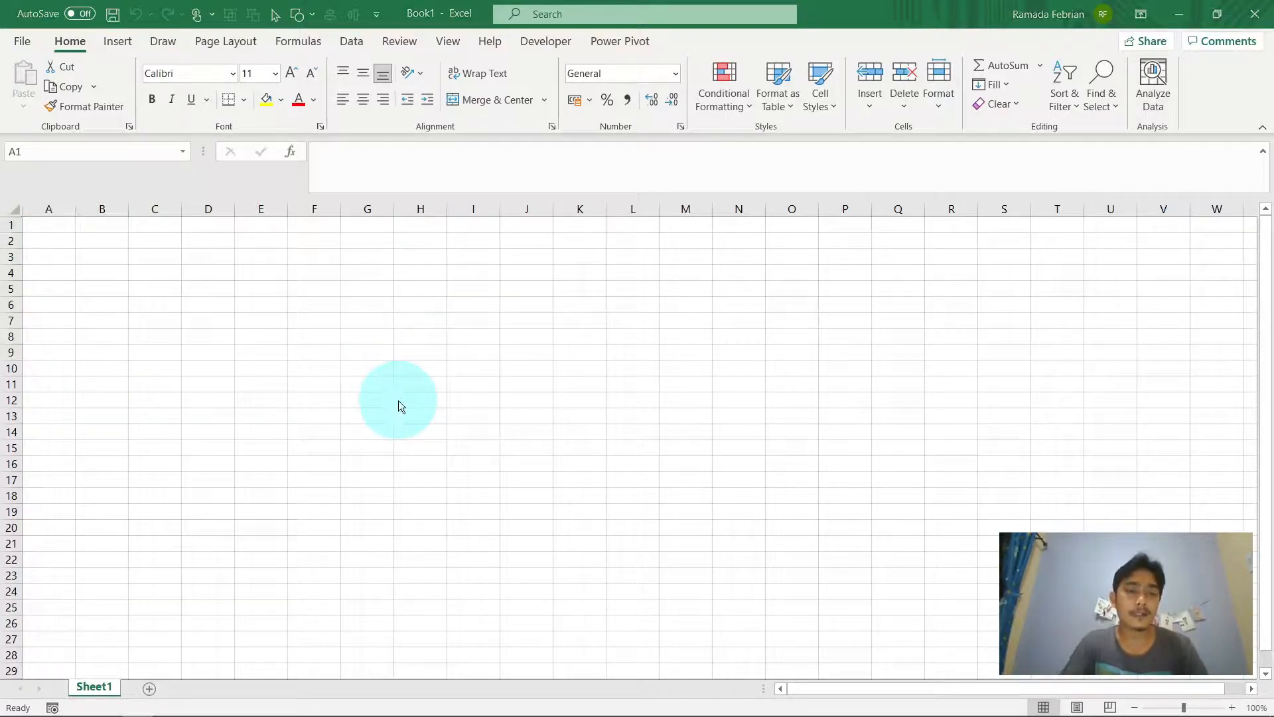
pyautogui.write('goo')
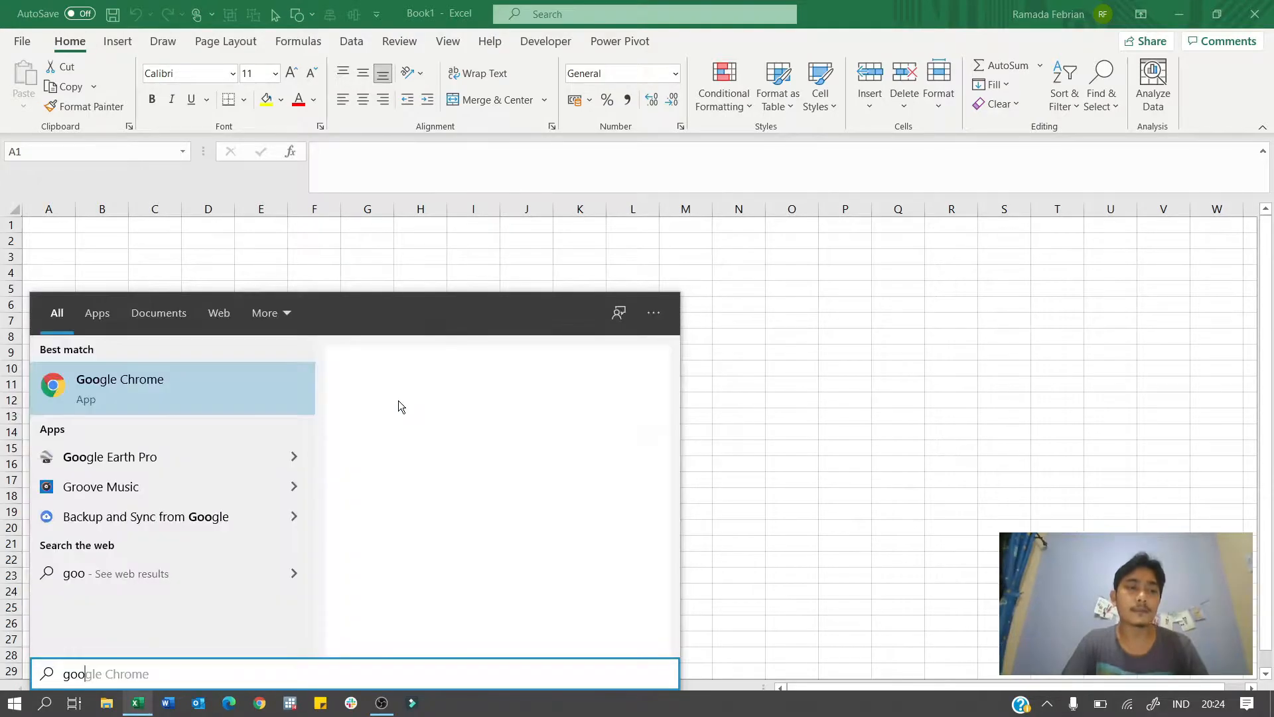
pyautogui.press('Escape')
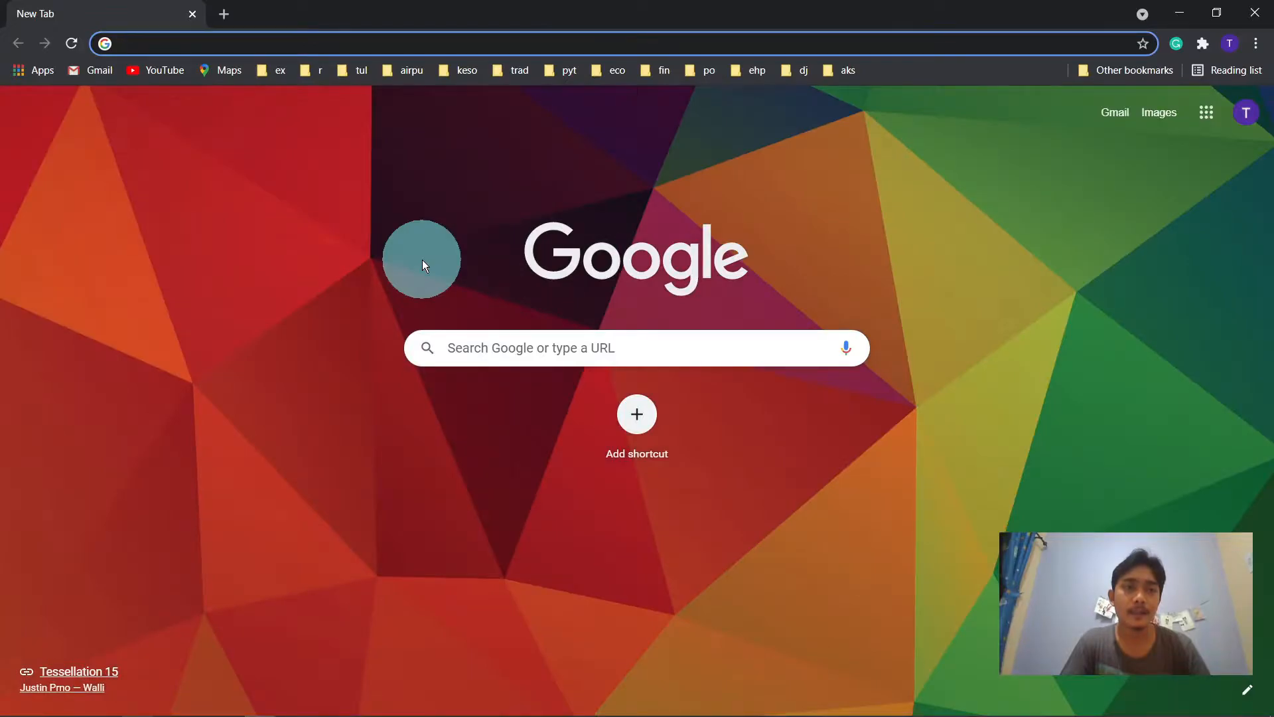
pyautogui.write('daftar provinsi')
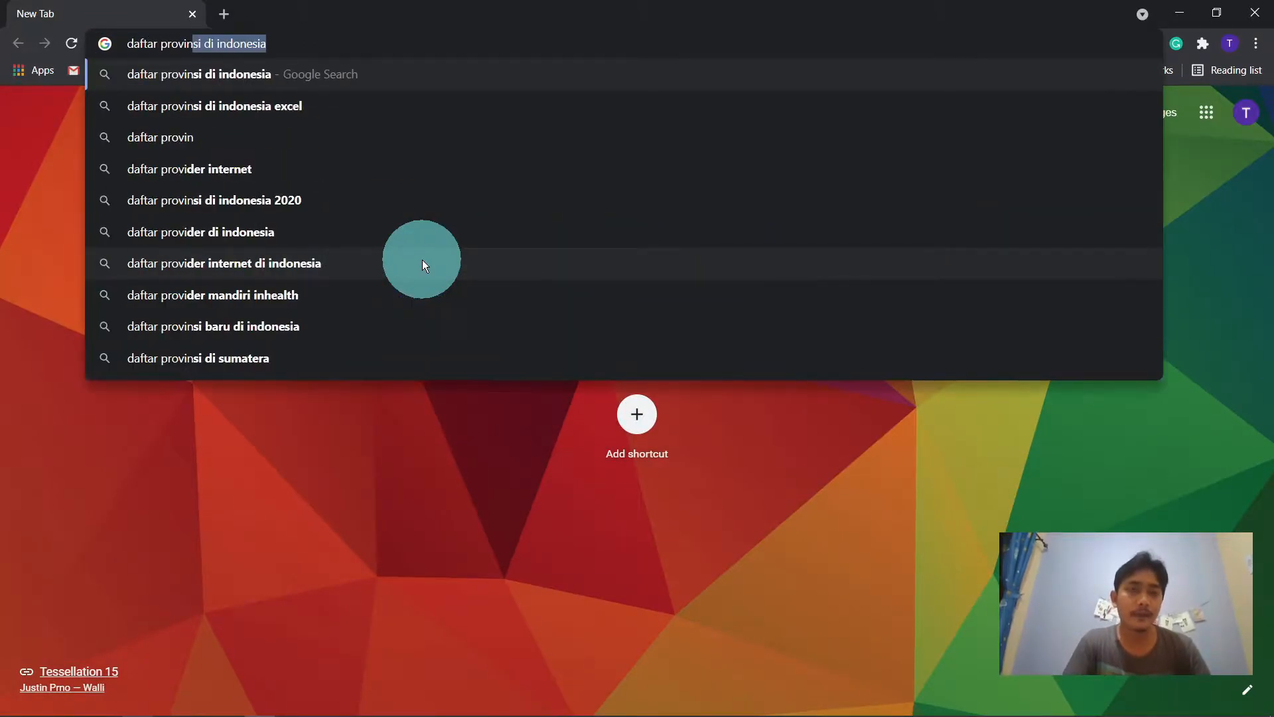
pyautogui.press('Return')
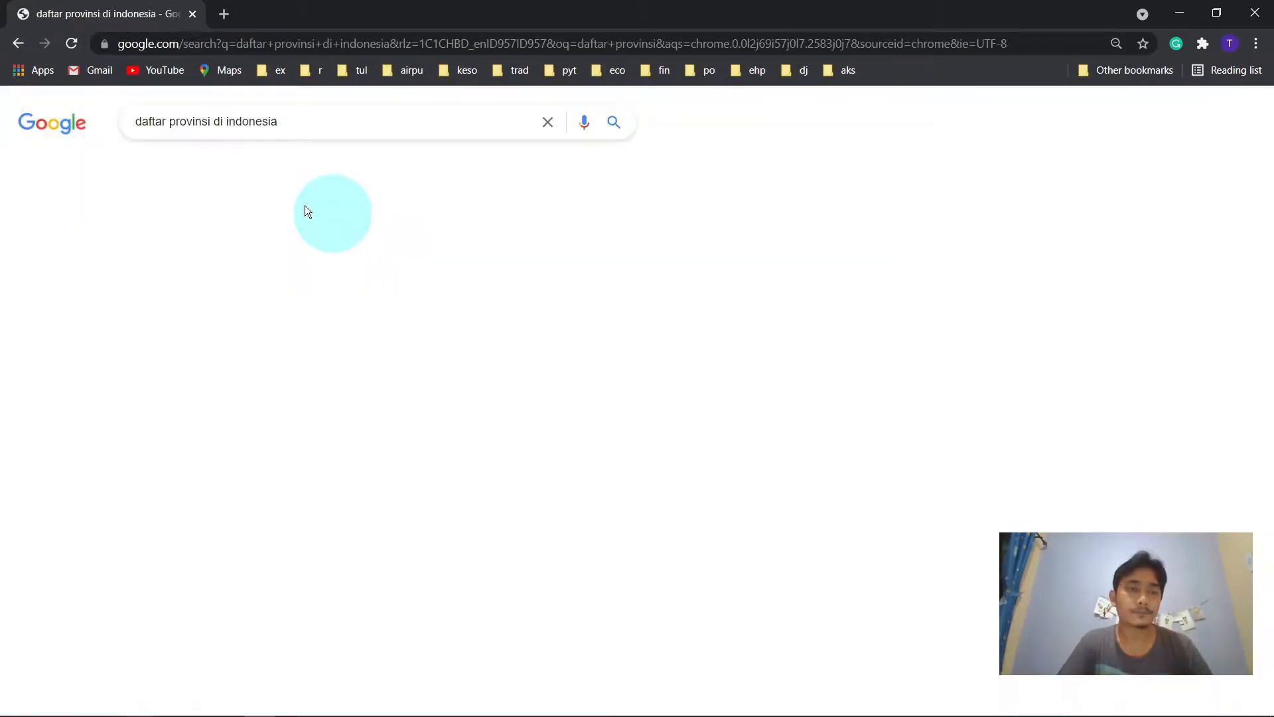
# Step: Open the Indonesian Wikipedia result "Provinsi di Indonesia" in a new tab and switch to that tab
pyautogui.scroll(-3, 315, 375)
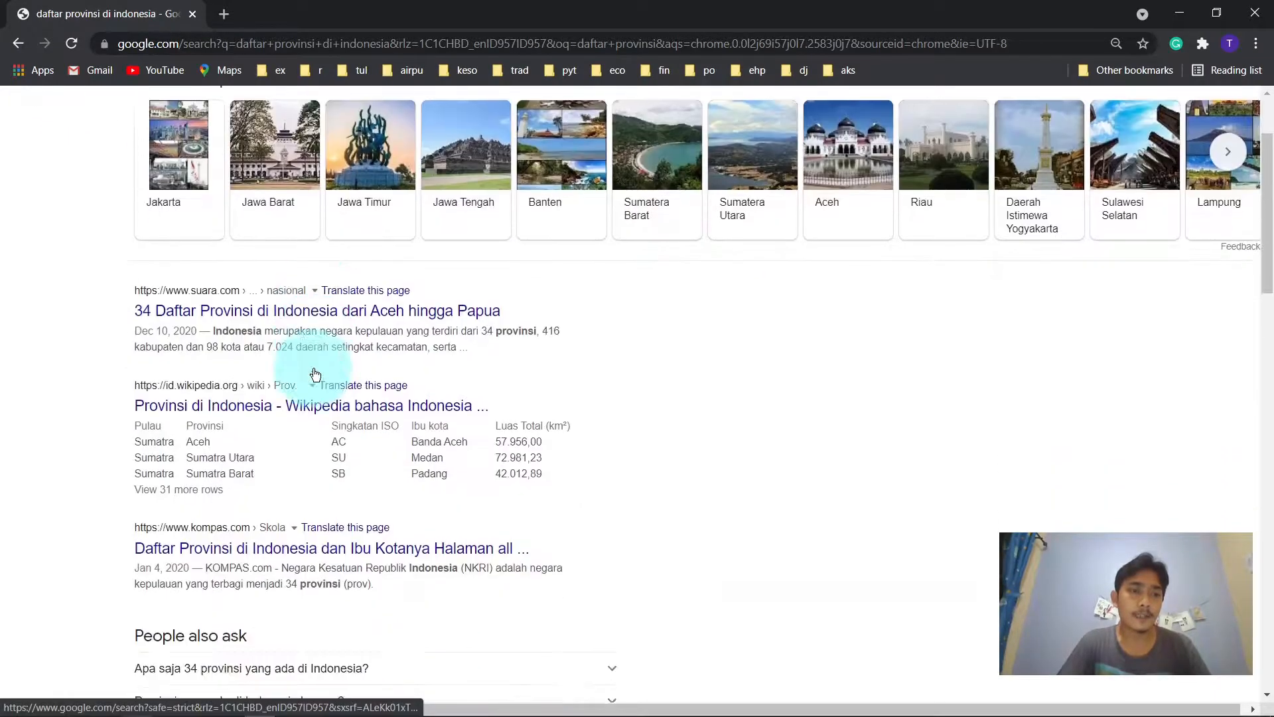
pyautogui.rightClick(313, 351)
pyautogui.click(371, 366)
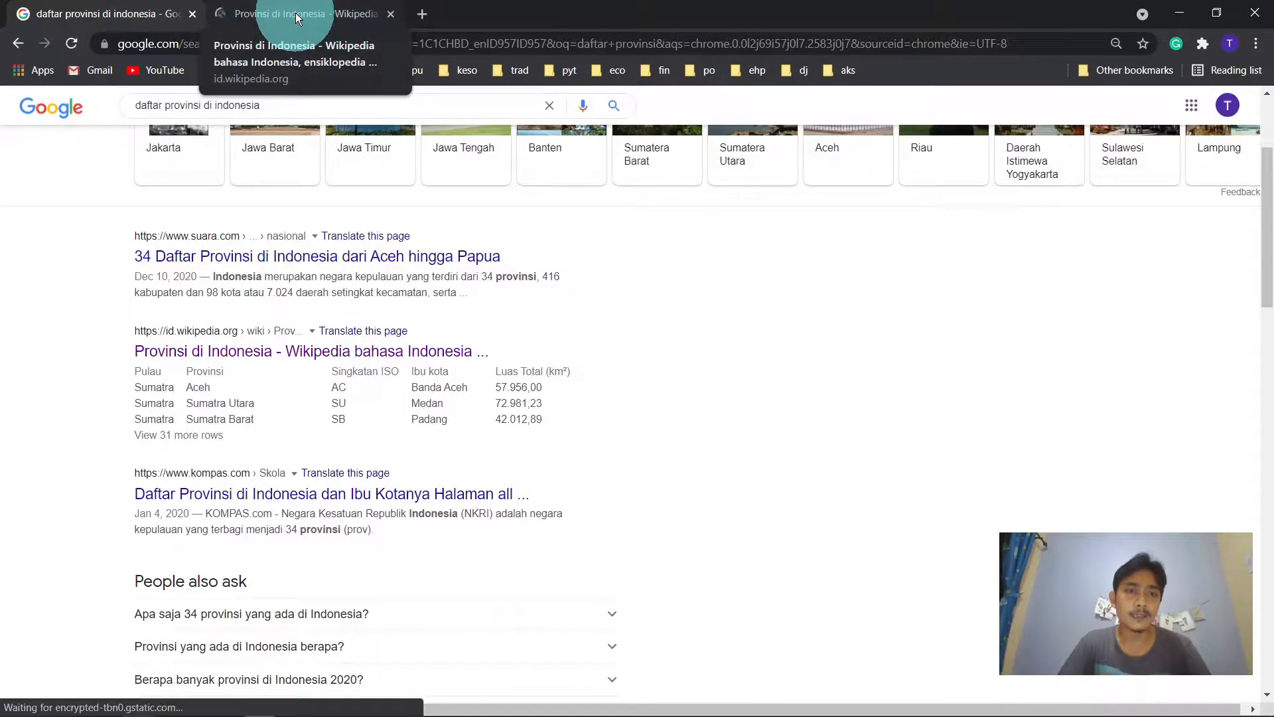
pyautogui.click(296, 13)
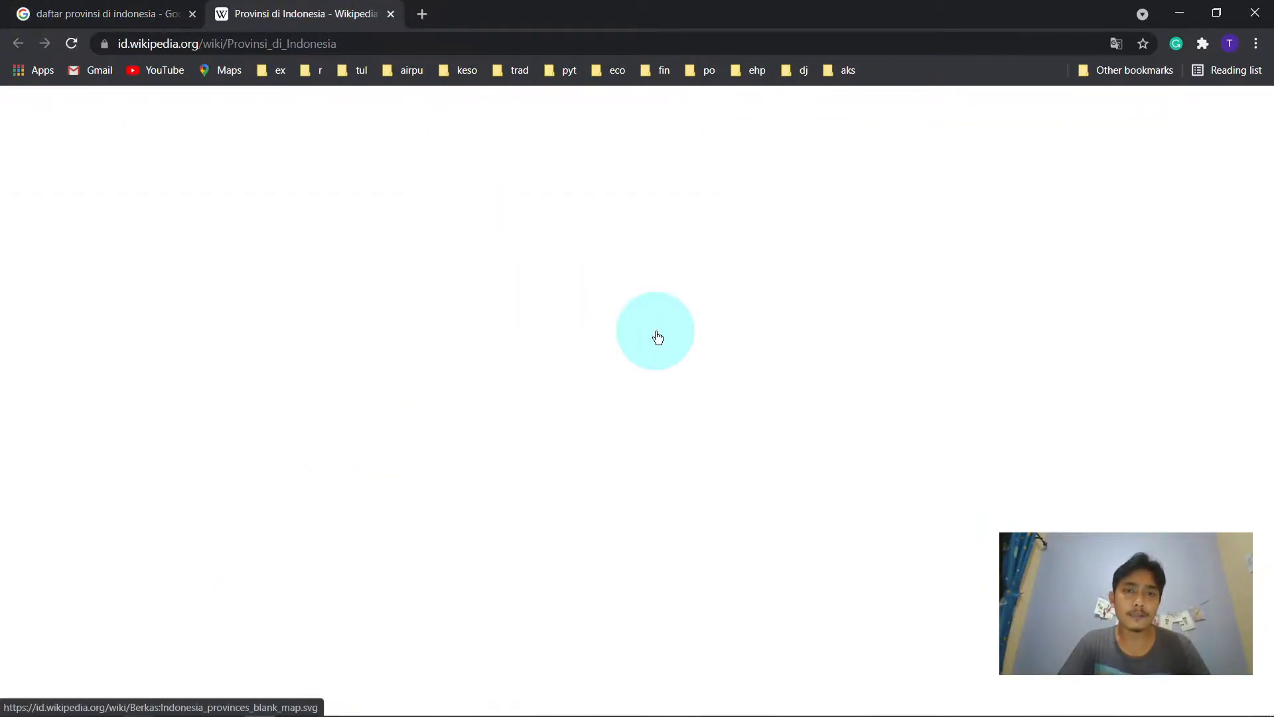
# Step: Select and copy the whole Daftar Provinsi table, from the Pulau header through the end of the Papua row
pyautogui.scroll(-15, 658, 337)
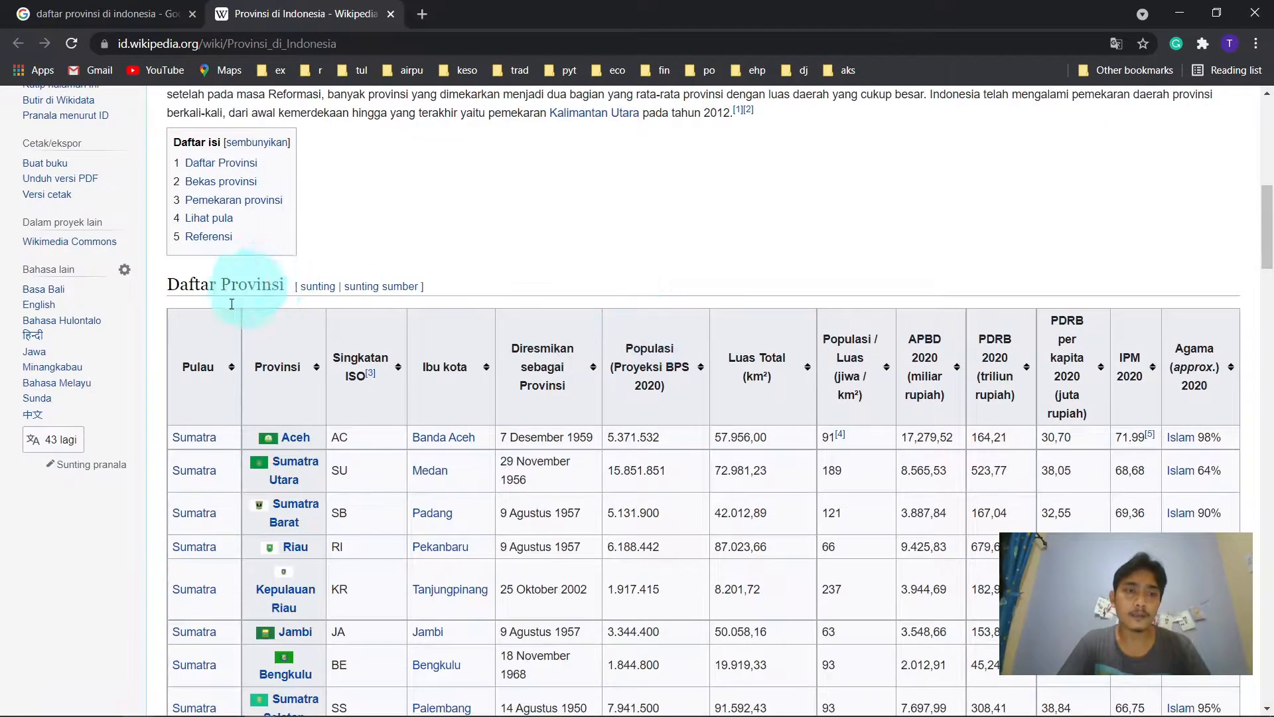
pyautogui.moveTo(164, 364); pyautogui.dragTo(695, 484)
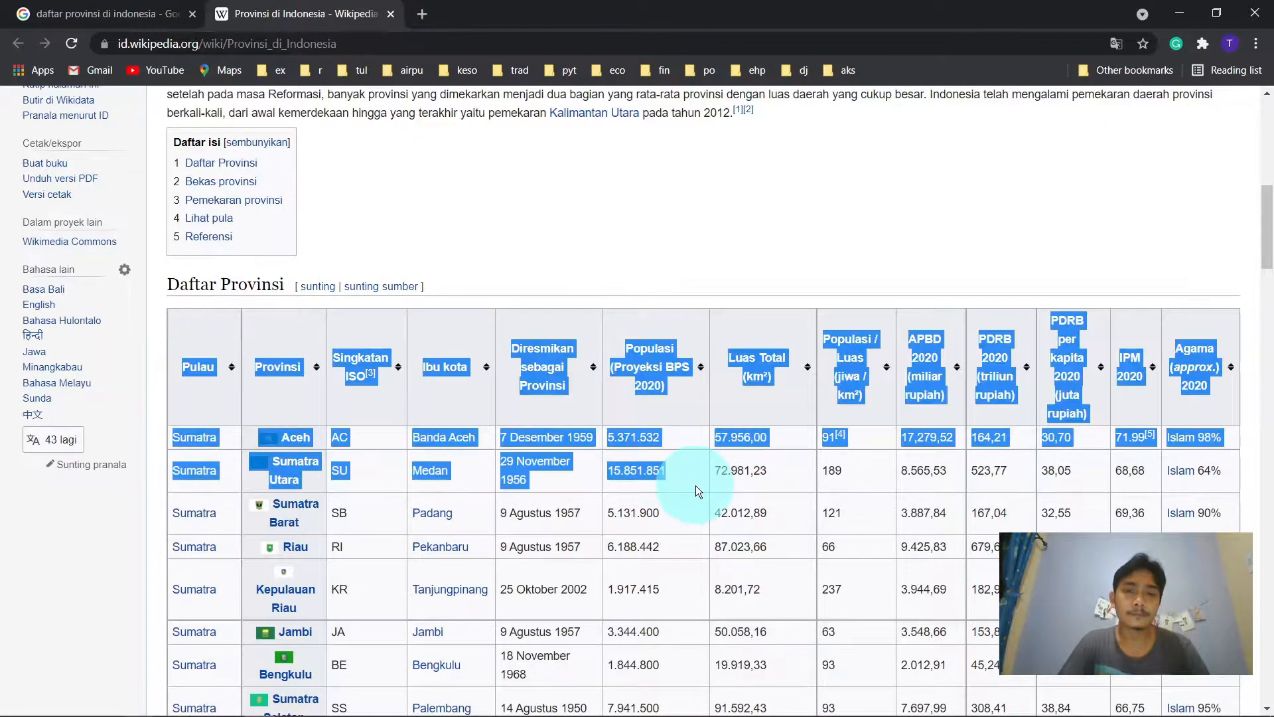
pyautogui.scroll(-20, 696, 485)
pyautogui.scroll(6, 1147, 398)
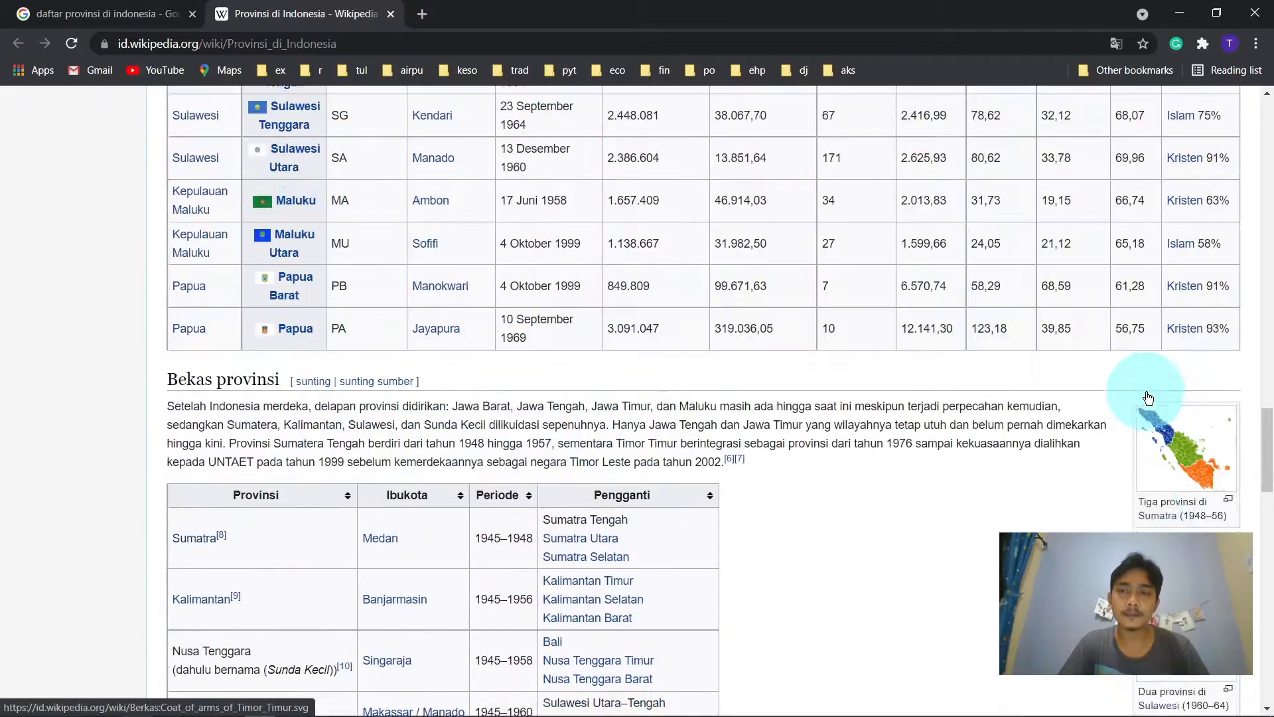
pyautogui.moveTo(1233, 381); pyautogui.dragTo(1229, 381)
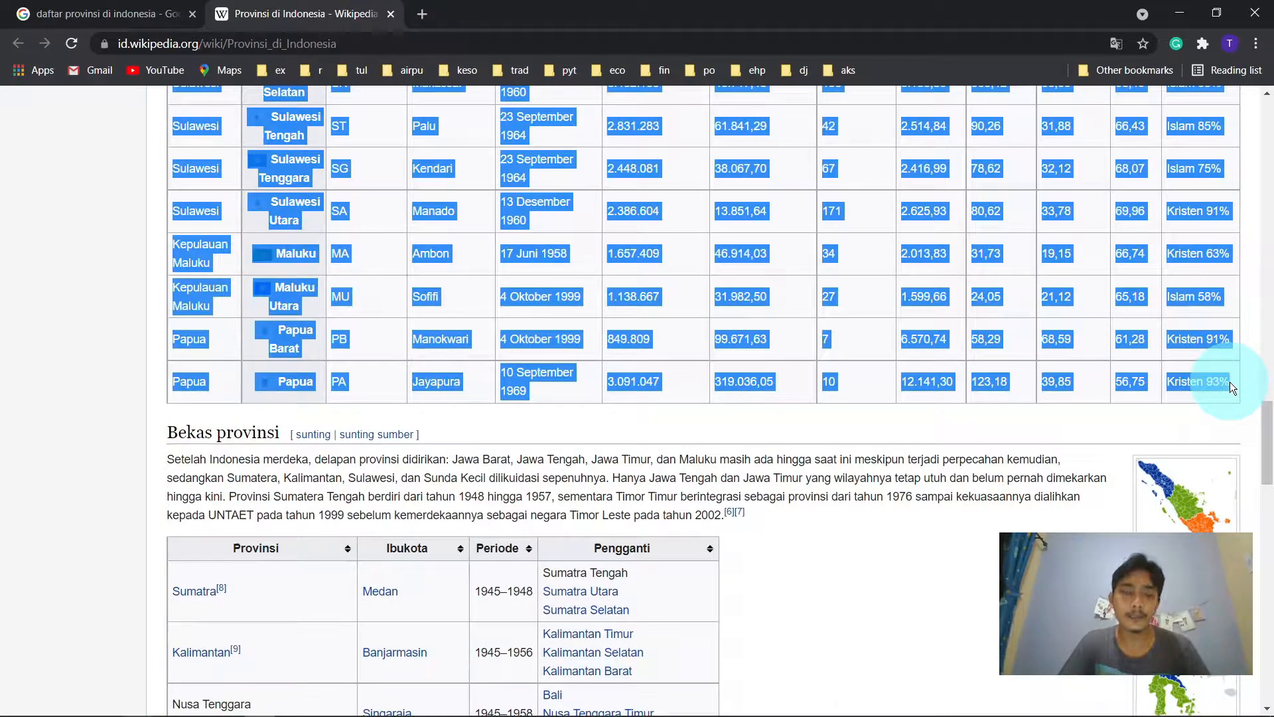
# Step: Switch to Excel and paste the copied province table at cell A1, matching the destination formatting
pyautogui.hotkey('alt', 'Tab')
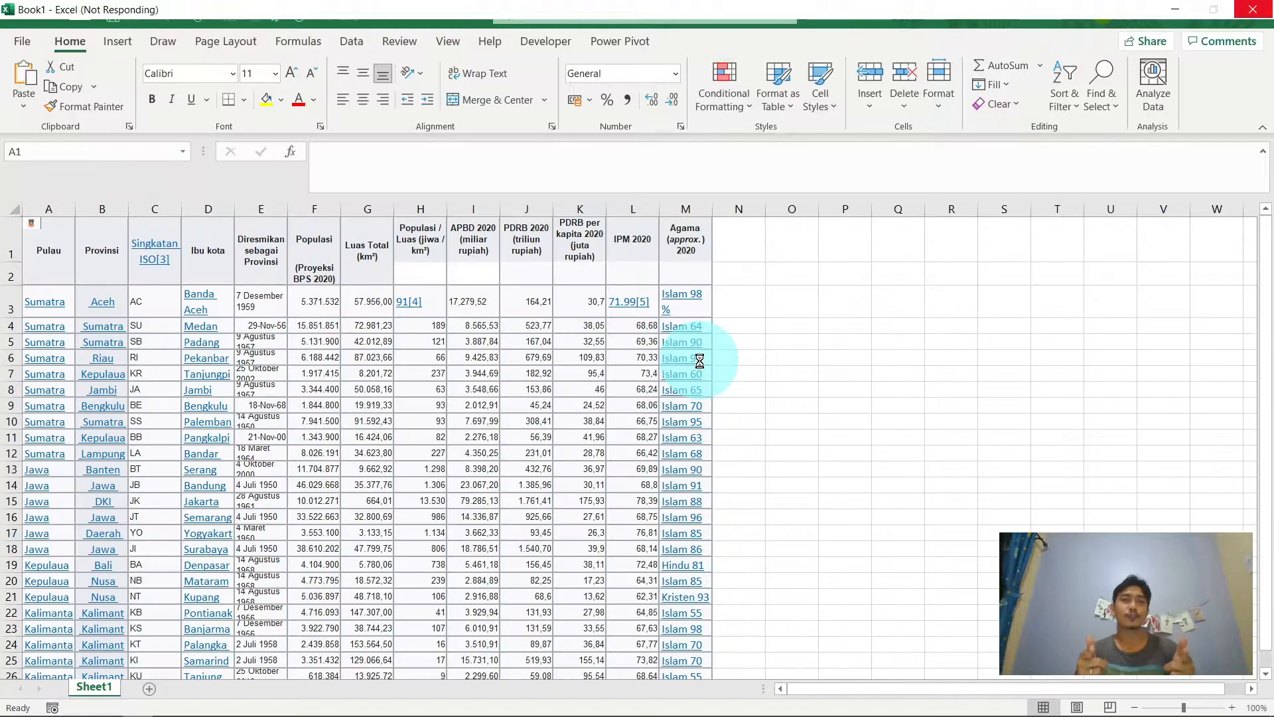
pyautogui.press('ctrl')
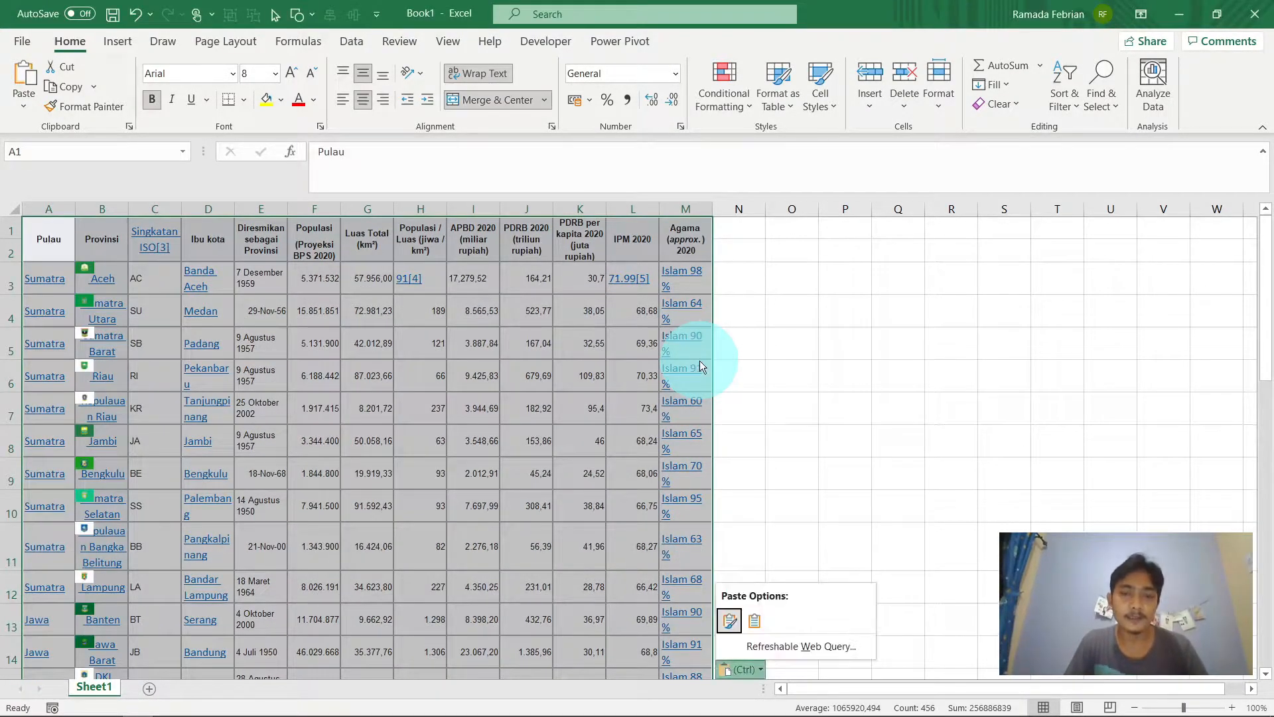
pyautogui.press('m')
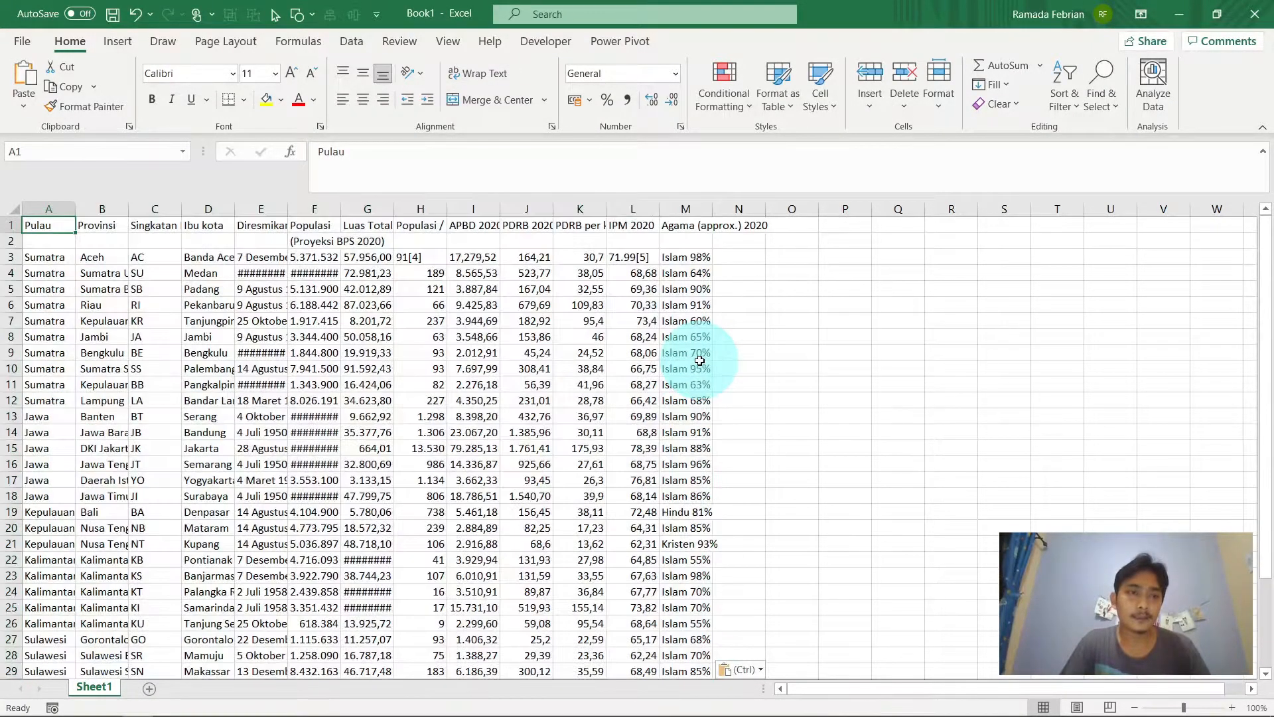
# Step: Examine the pasted table's header cells across the columns, including the Populasi header in column F
pyautogui.press('Right')
pyautogui.press('Right')
pyautogui.press('Right')
pyautogui.press('Right')
pyautogui.press('Right')
pyautogui.press('Right')
pyautogui.press('Right')
pyautogui.press('Right')
pyautogui.press('Right')
pyautogui.press('Right')
pyautogui.press('Right')
pyautogui.press('Right')
pyautogui.press('Down')
pyautogui.press('Down')
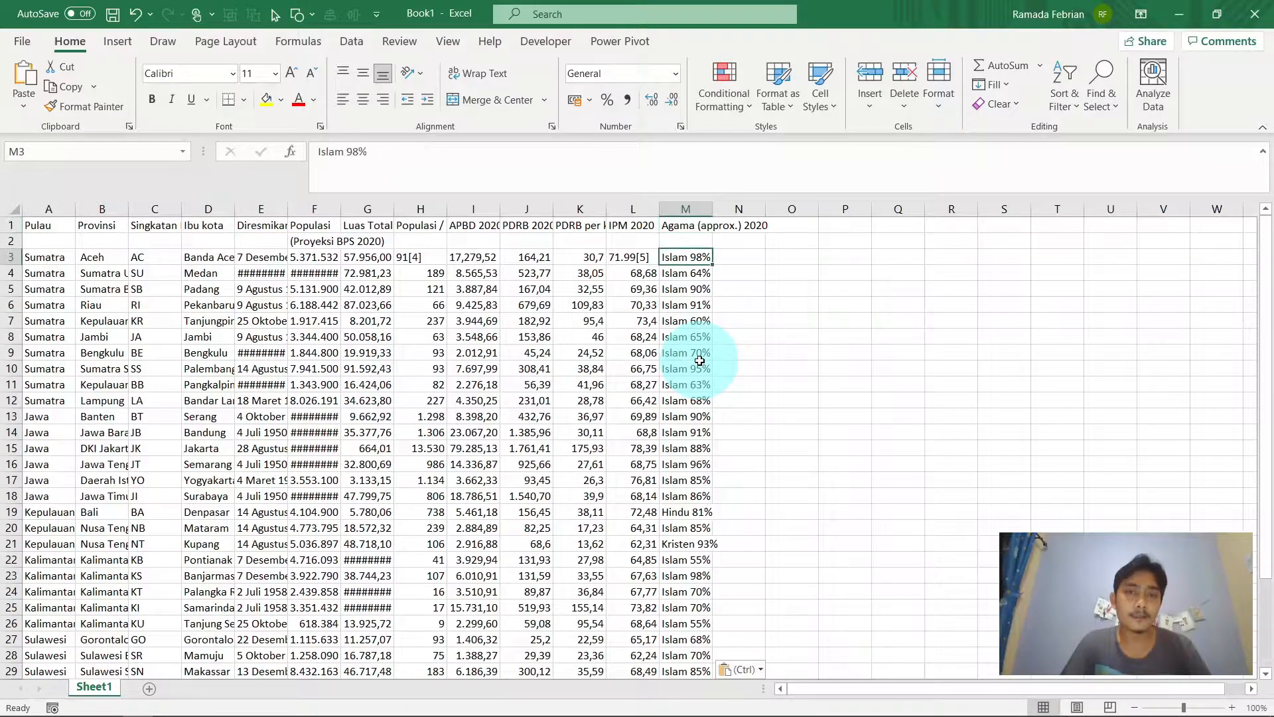
pyautogui.hotkey('ctrl', 'Home')
pyautogui.press('Down')
pyautogui.press('Right')
pyautogui.press('Right')
pyautogui.press('Right')
pyautogui.press('Right')
pyautogui.press('Right')
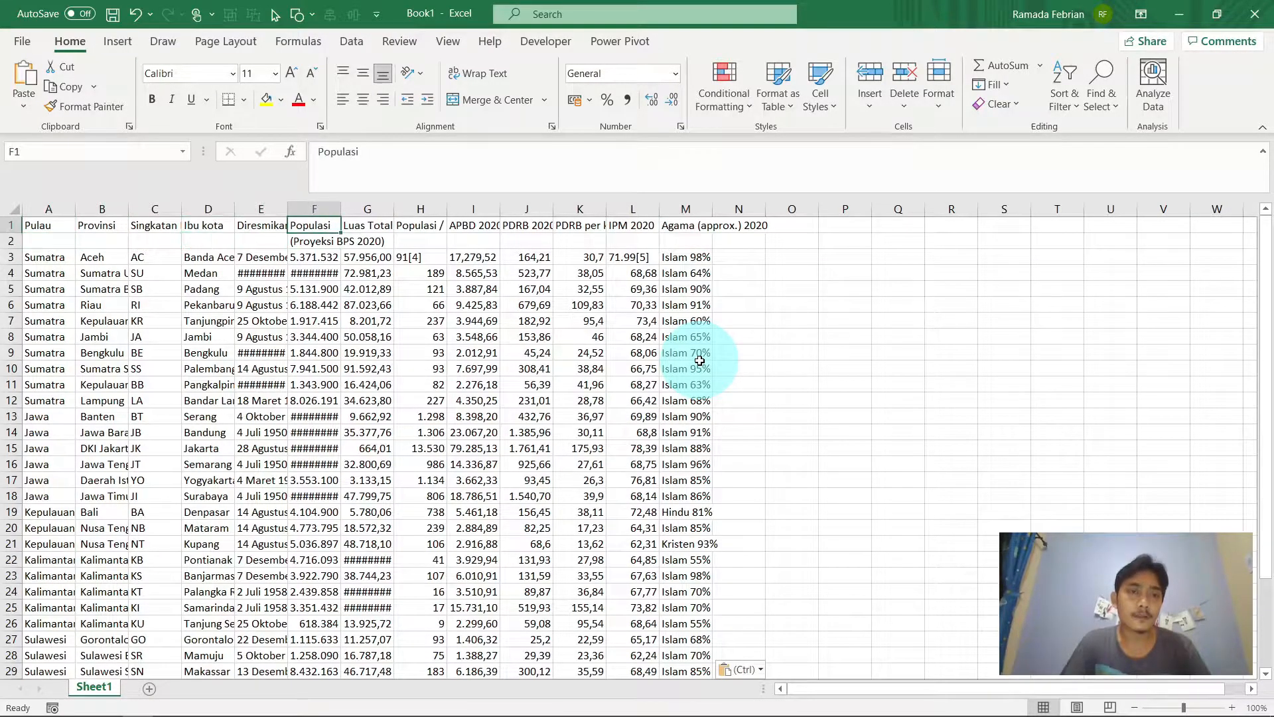
pyautogui.press('Right')
pyautogui.press('Right')
pyautogui.press('Left')
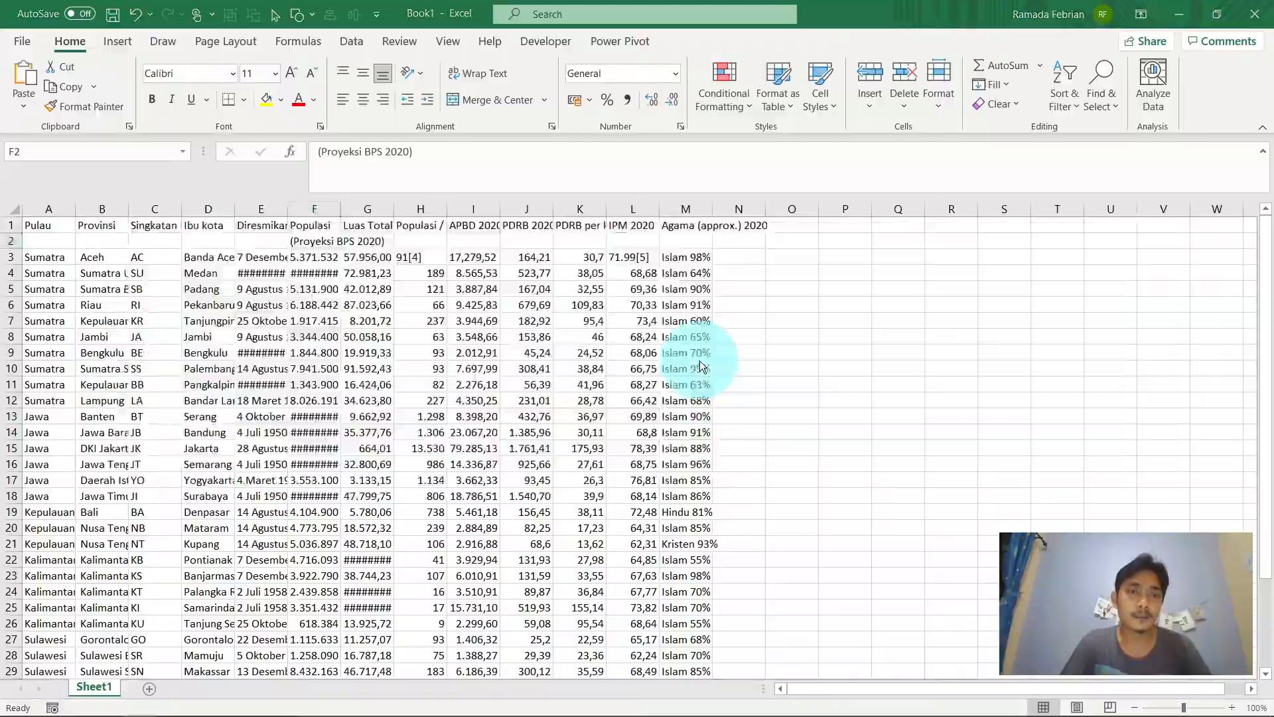
# Step: Switch to Chrome to check the Populasi column header in the Wikipedia table, and return to Excel
pyautogui.hotkey('alt', 'Tab')
pyautogui.scroll(8, 770, 309)
pyautogui.scroll(15, 805, 292)
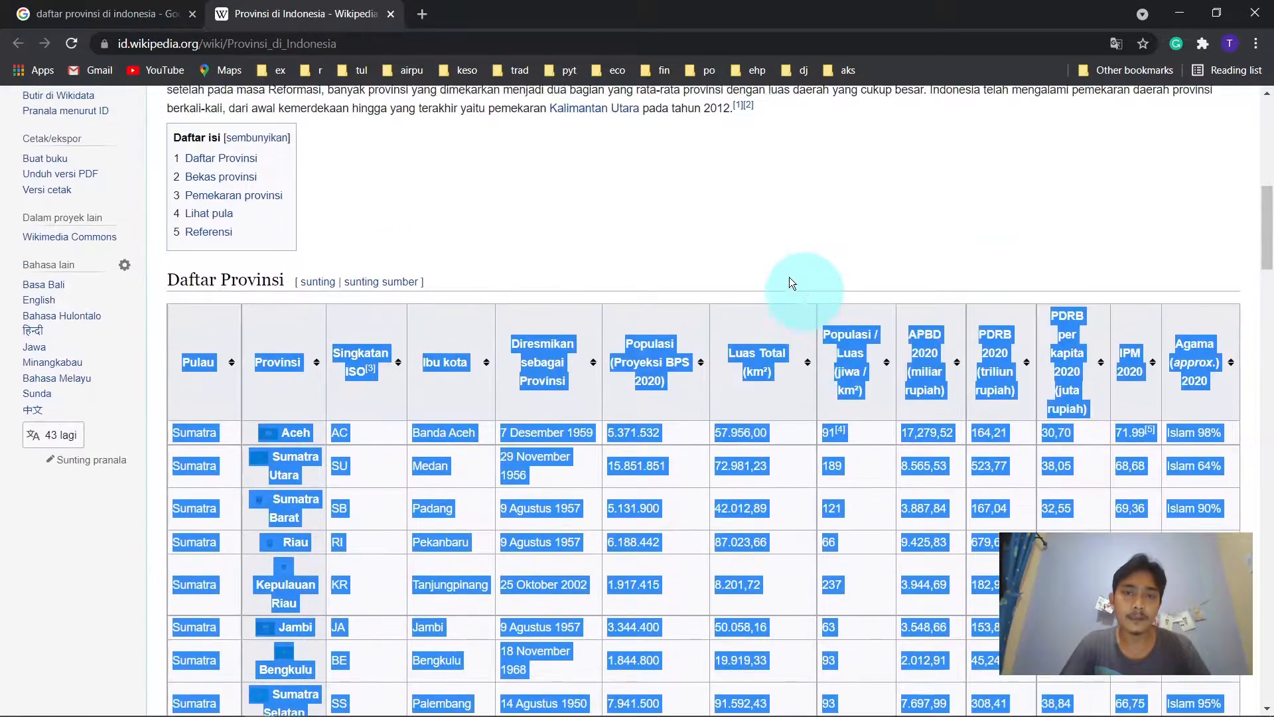
pyautogui.click(711, 203)
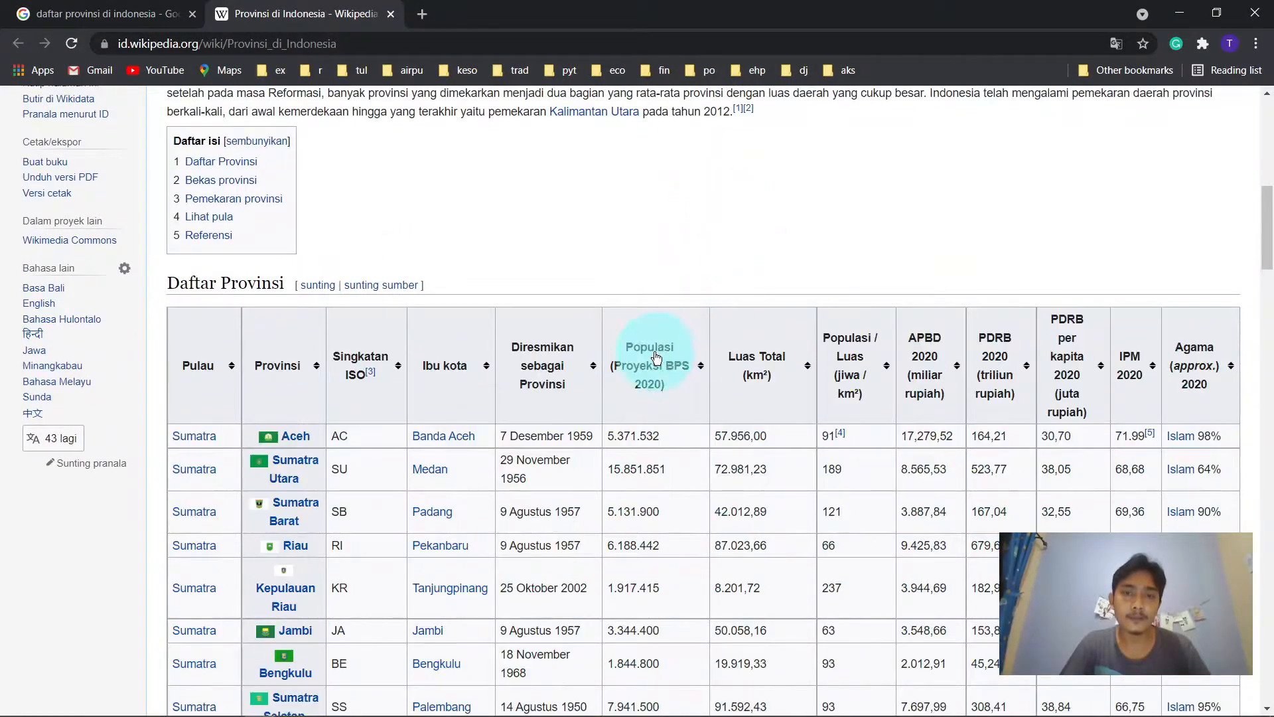
pyautogui.hotkey('alt', 'Tab')
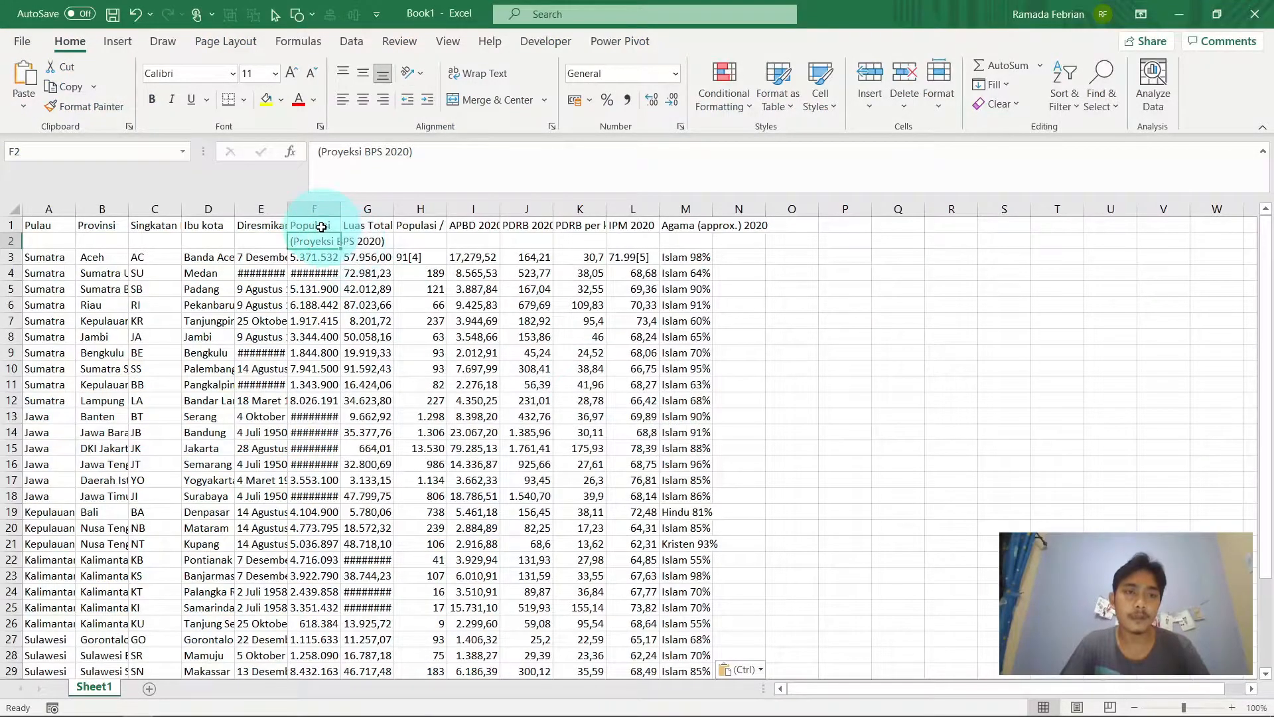
# Step: Clear cell F2 and complete the header in F1 as "Populasi (Proyeksi BPS 2020)"
pyautogui.tripleClick(512, 179)
pyautogui.press('BackSpace')
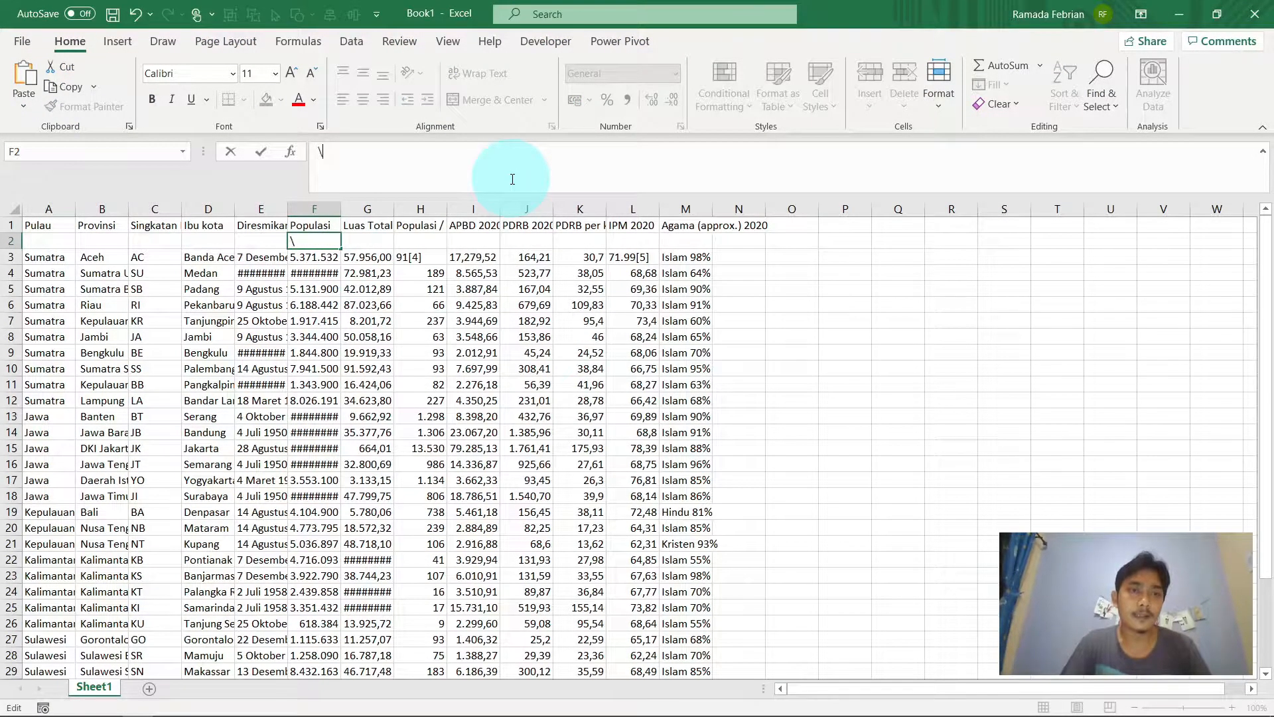
pyautogui.hotkey('shift', 'Return')
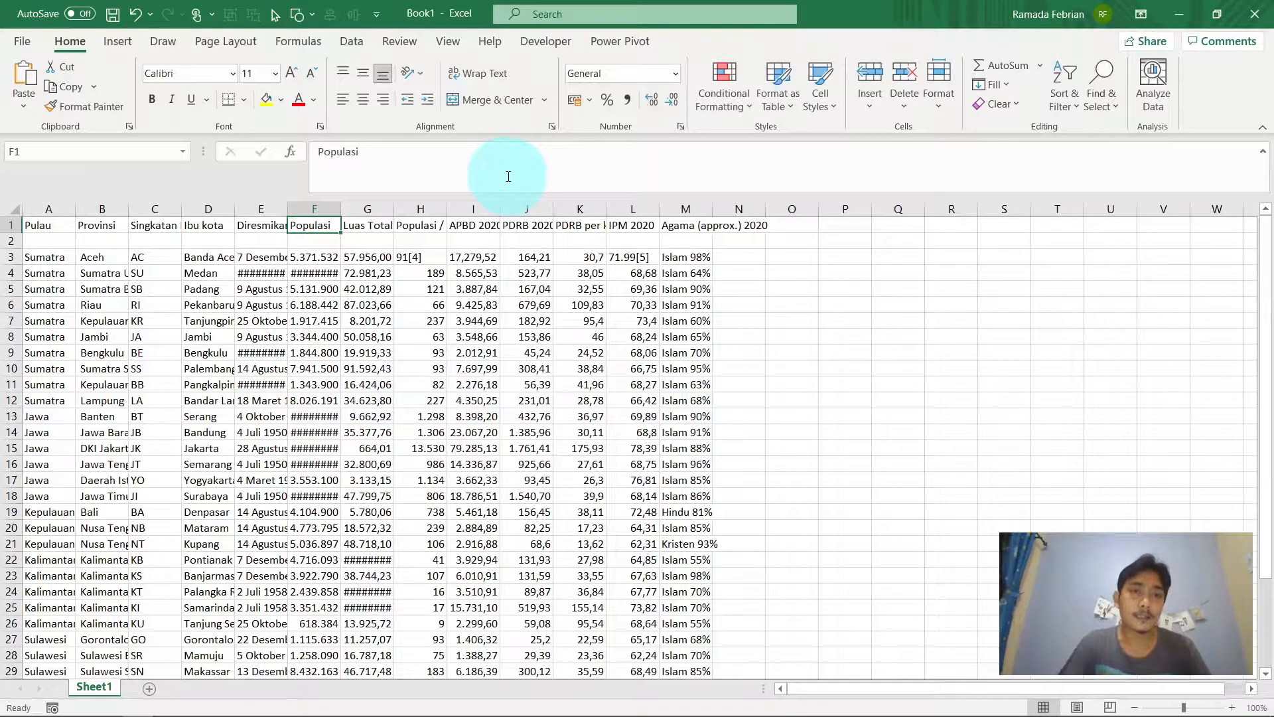
pyautogui.click(508, 176)
pyautogui.write('(Proyeksi BPS 2020)')
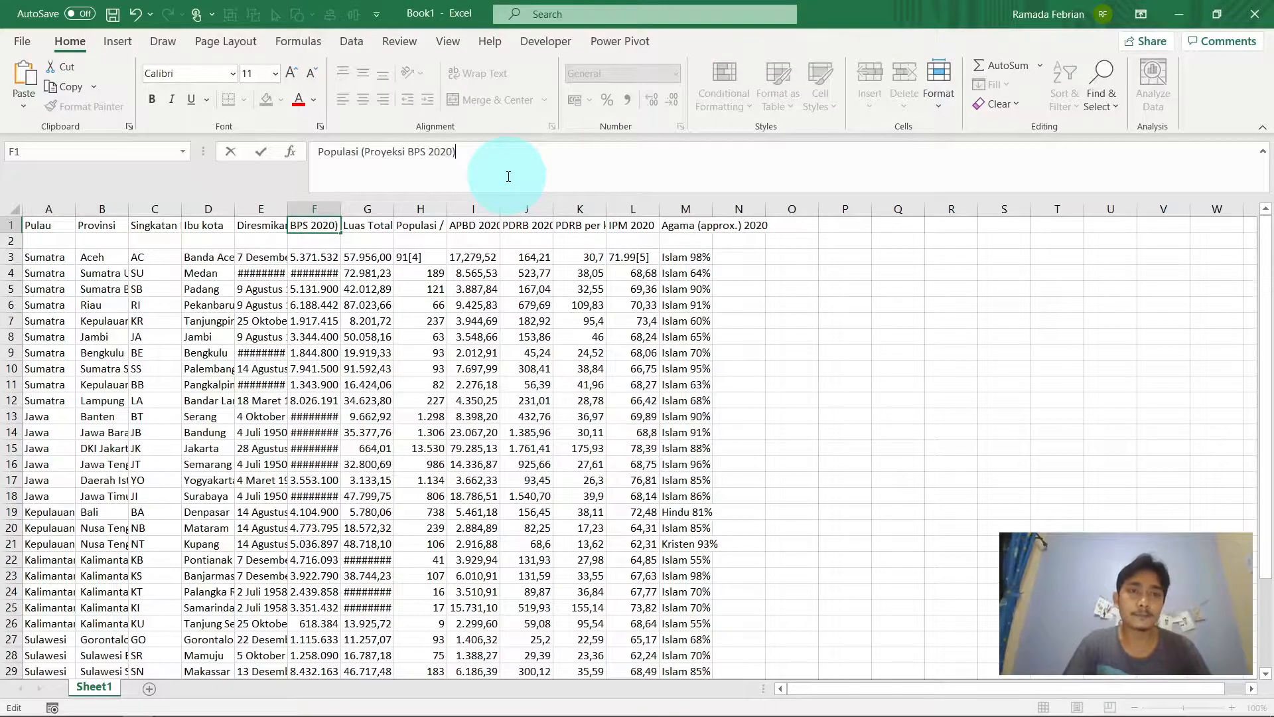
pyautogui.press('Return')
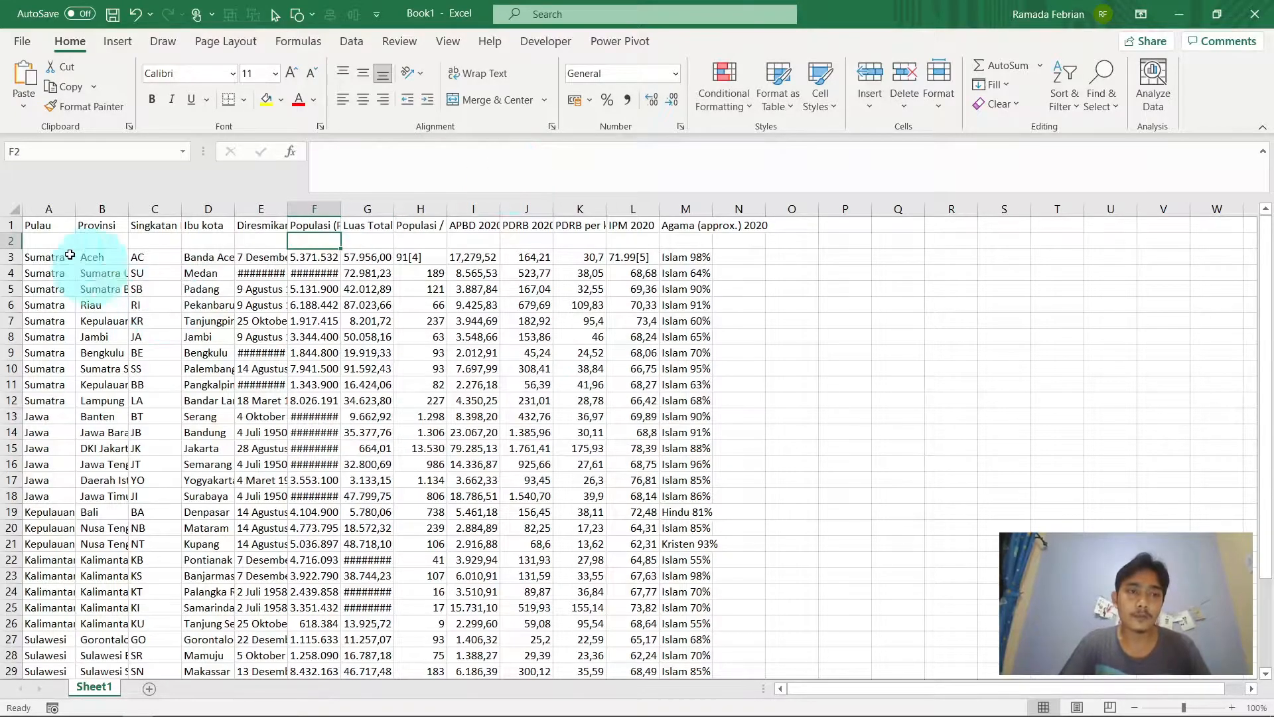
# Step: Delete the empty row 2 beneath the table's header row
pyautogui.click(17, 245)
pyautogui.click(9, 242)
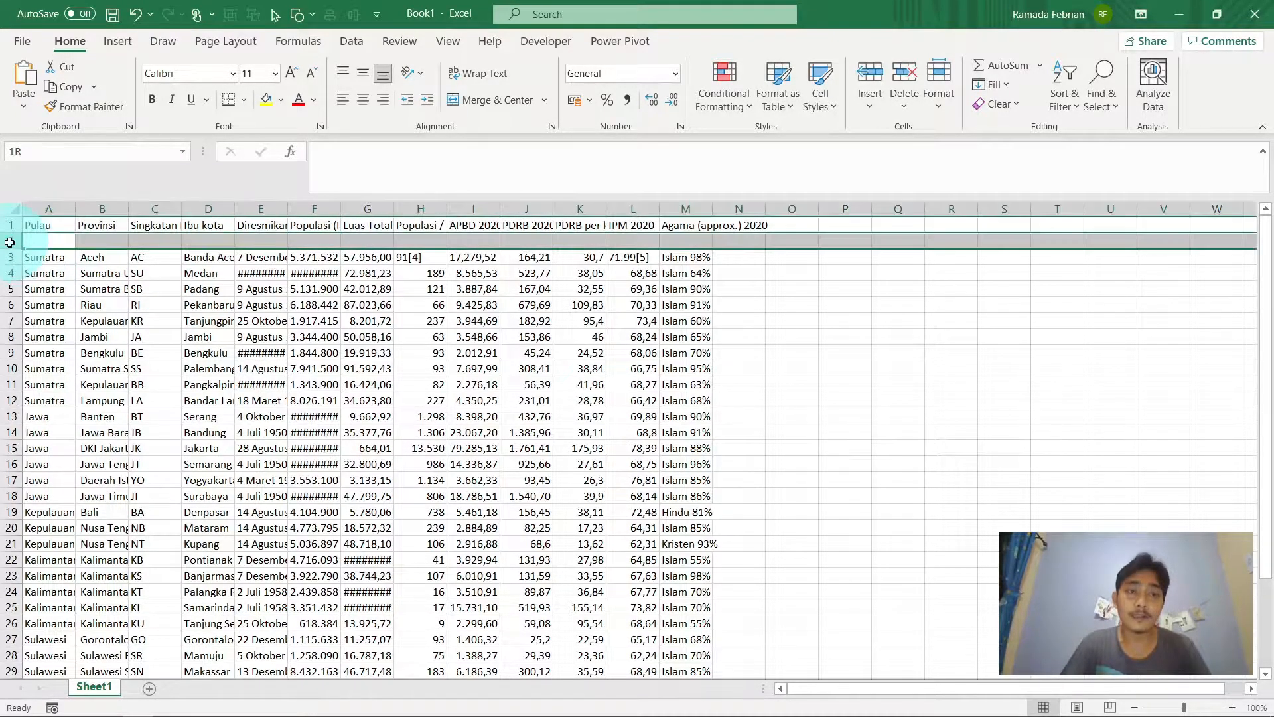
pyautogui.hotkey('ctrl', '-')
# Step: Select the entire province table and autofit its column widths
pyautogui.hotkey('ctrl', 'Right')
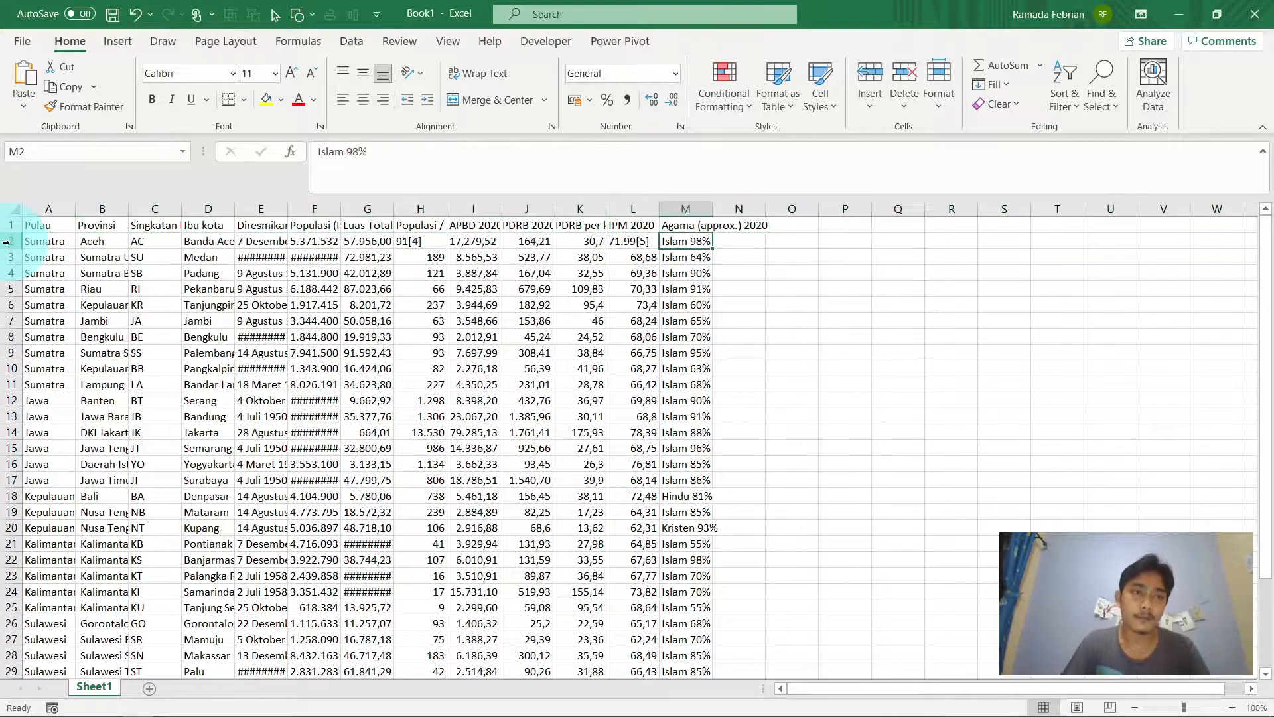
pyautogui.hotkey('ctrl', 'a')
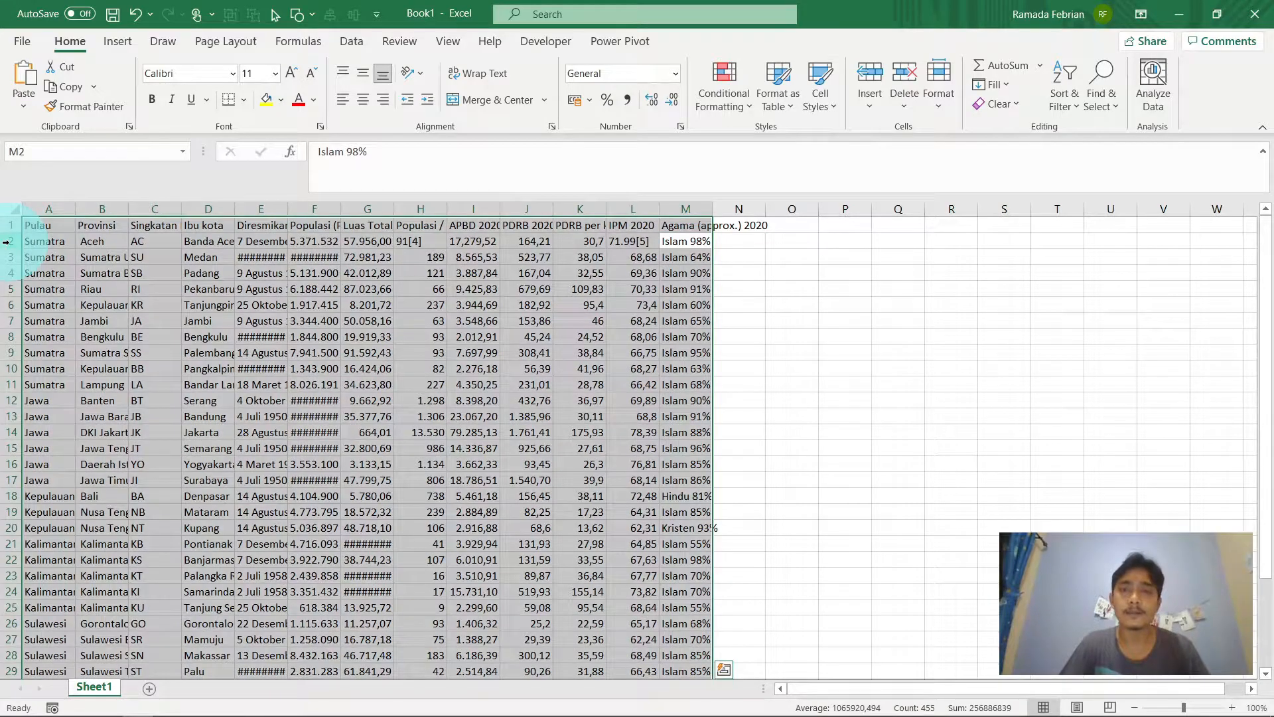
pyautogui.click(938, 106)
pyautogui.click(1039, 229)
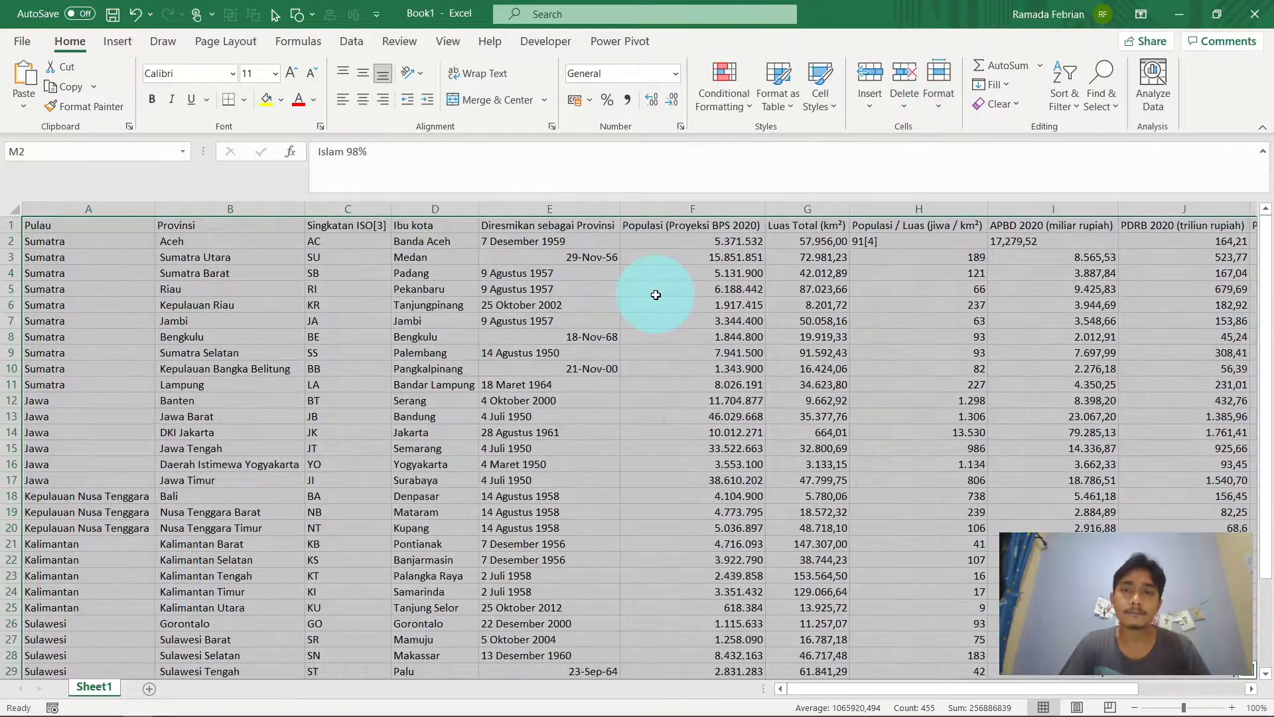
# Step: Review the resized table's headers and first data row across its columns
pyautogui.click(923, 317)
pyautogui.hotkey('ctrl', 'Left')
pyautogui.press('Right')
pyautogui.press('Right')
pyautogui.press('Right')
pyautogui.press('Up')
pyautogui.hotkey('ctrl', 'Right')
pyautogui.hotkey('ctrl', 'Up')
pyautogui.hotkey('ctrl', 'Left')
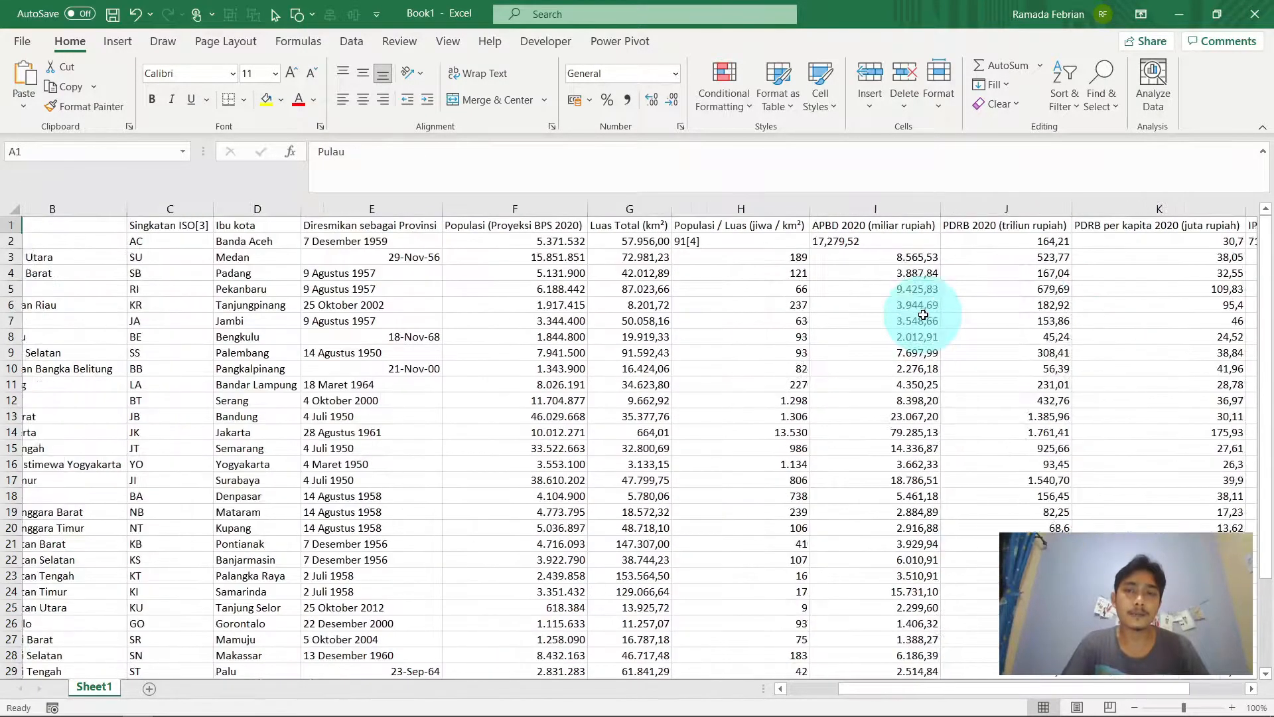
pyautogui.press('Right')
pyautogui.press('Right')
pyautogui.press('Down')
pyautogui.press('Right')
pyautogui.press('Right')
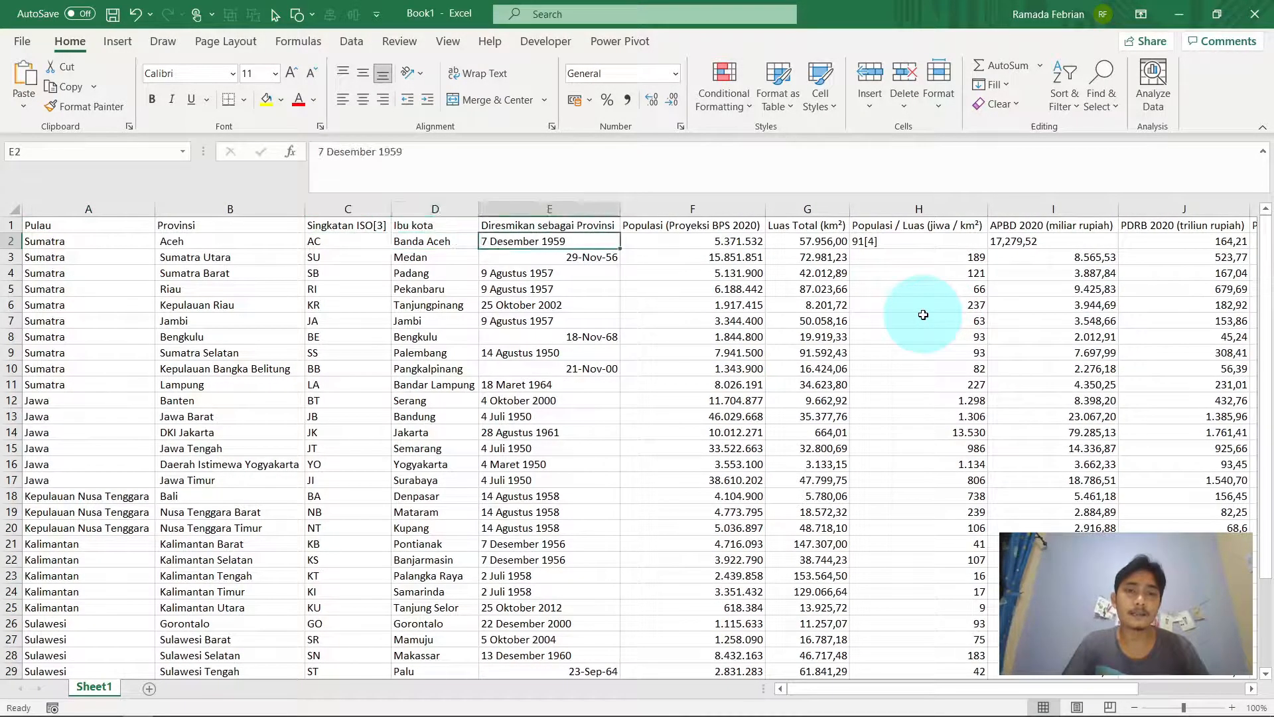
# Step: Remove the [4] footnote marker from Aceh's population density in H2, leaving 91
pyautogui.press('Right')
pyautogui.press('Right')
pyautogui.press('Right')
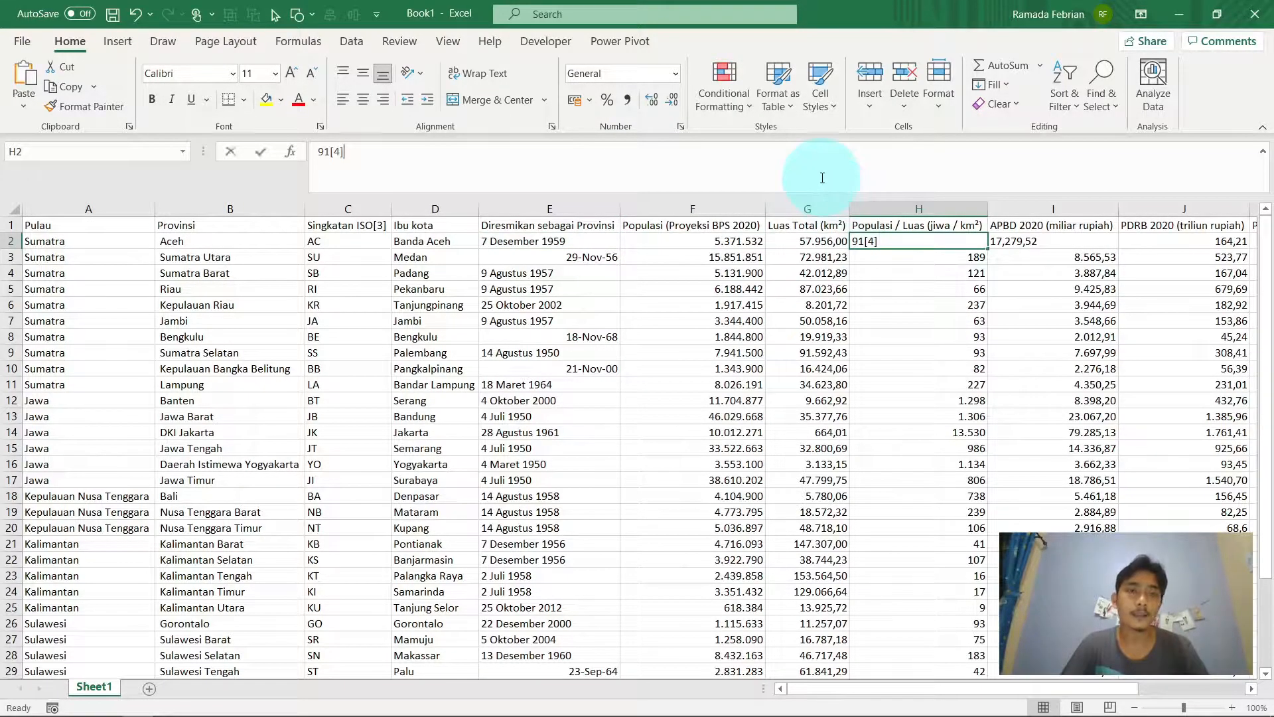
pyautogui.press('Escape')
pyautogui.hotkey('ctrl', 'shift', 'Down')
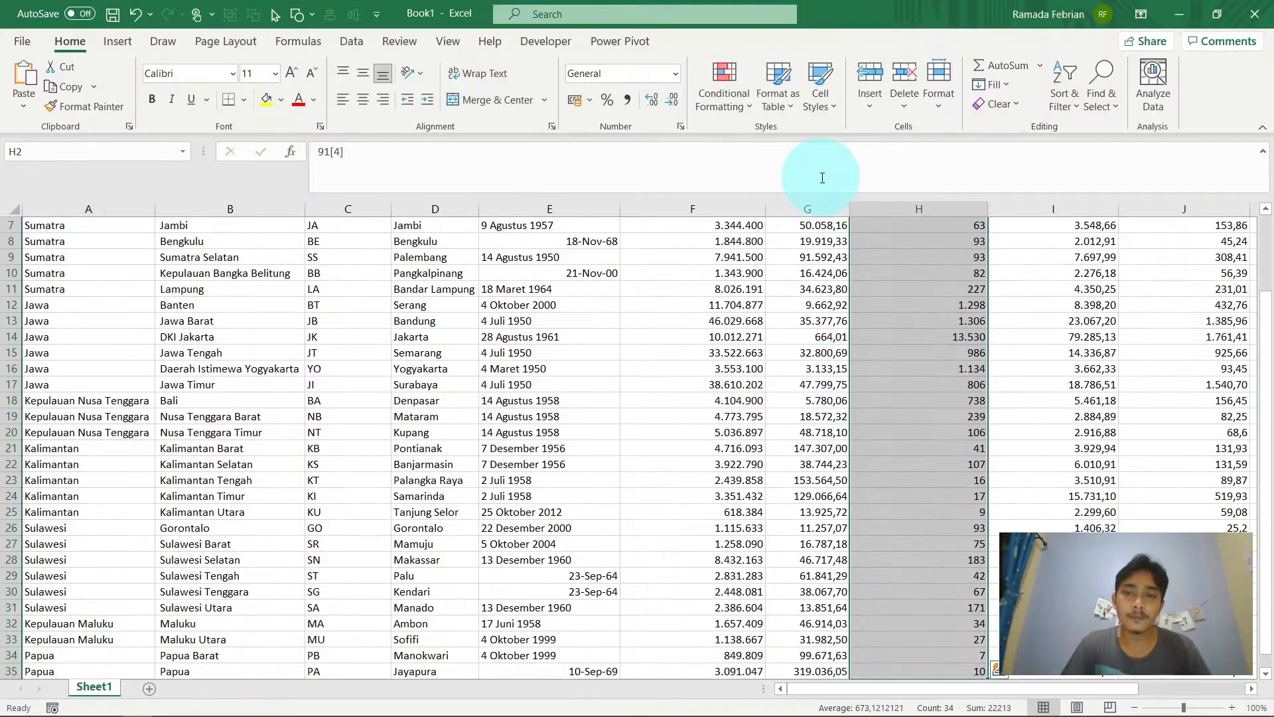
pyautogui.press('Up')
pyautogui.press('Down')
pyautogui.click(802, 174)
pyautogui.press('BackSpace')
pyautogui.press('BackSpace')
pyautogui.press('BackSpace')
pyautogui.press('Tab')
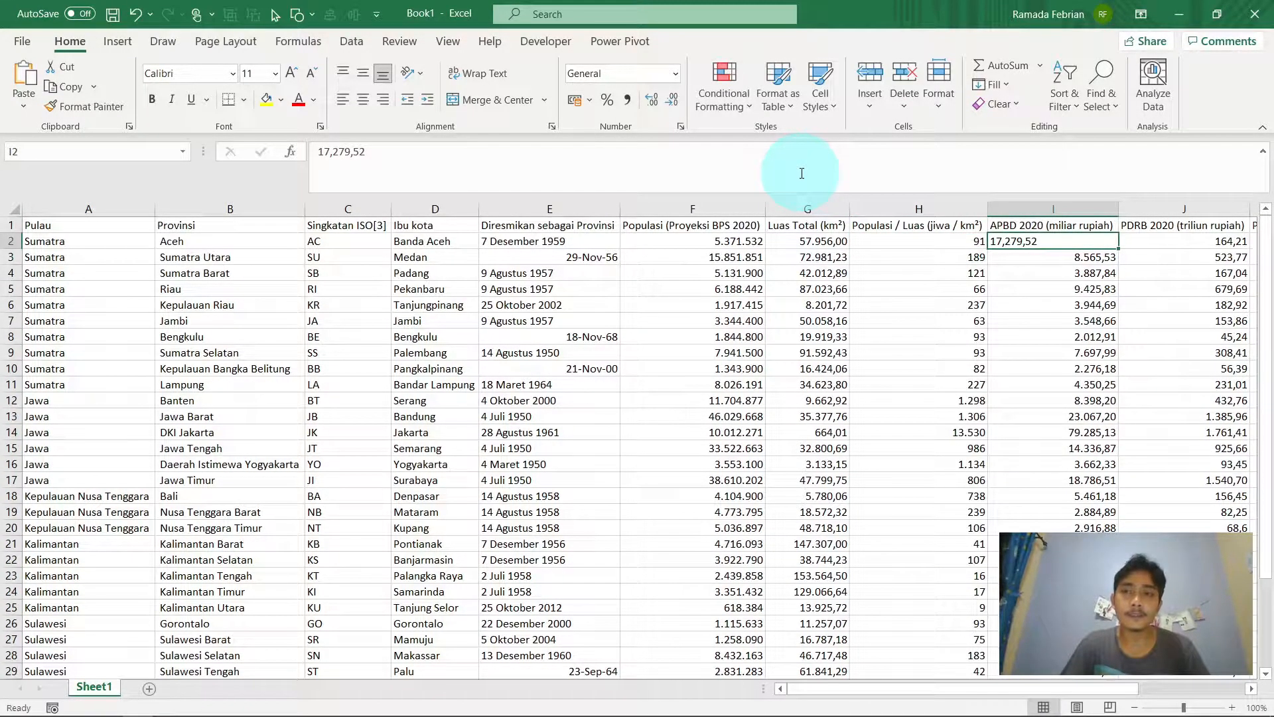
# Step: Correct Aceh's APBD 2020 value in I2 to 17.279,52 and compare it with the Wikipedia table
pyautogui.click(801, 174)
pyautogui.press('Left')
pyautogui.press('Left')
pyautogui.press('BackSpace')
pyautogui.write('.')
pyautogui.hotkey('ctrl', 'Return')
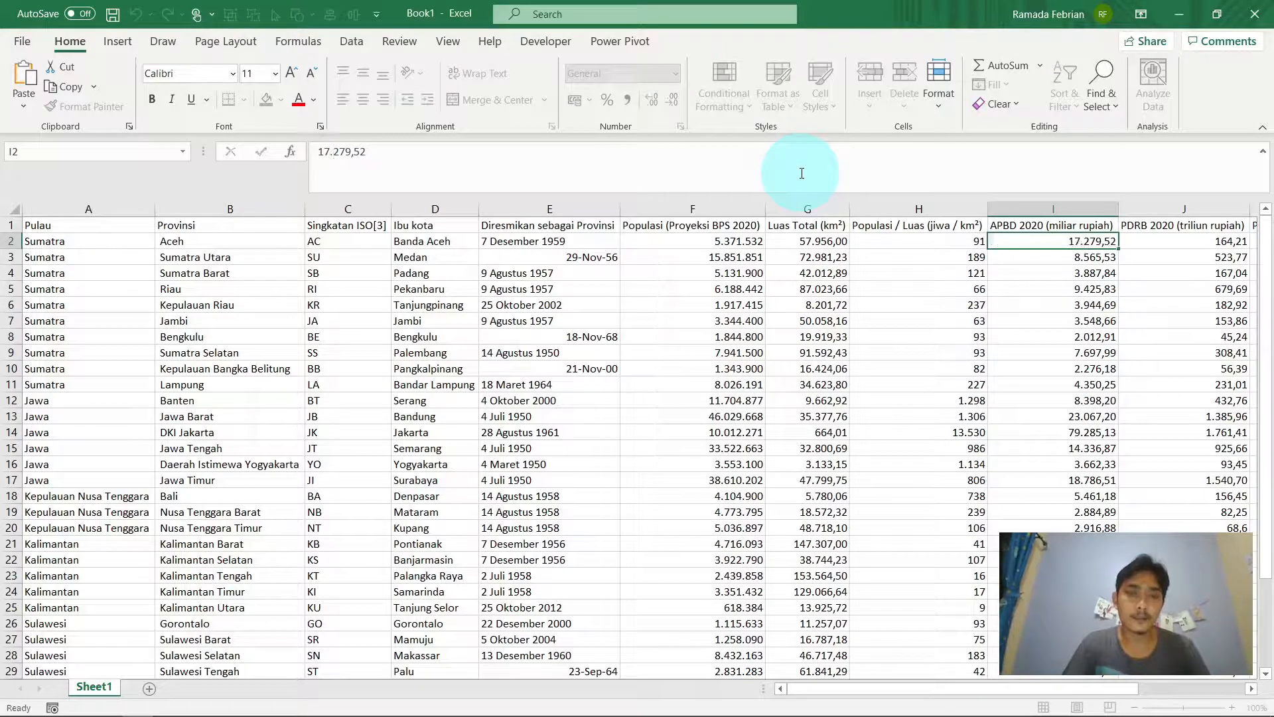
pyautogui.hotkey('alt', 'Tab')
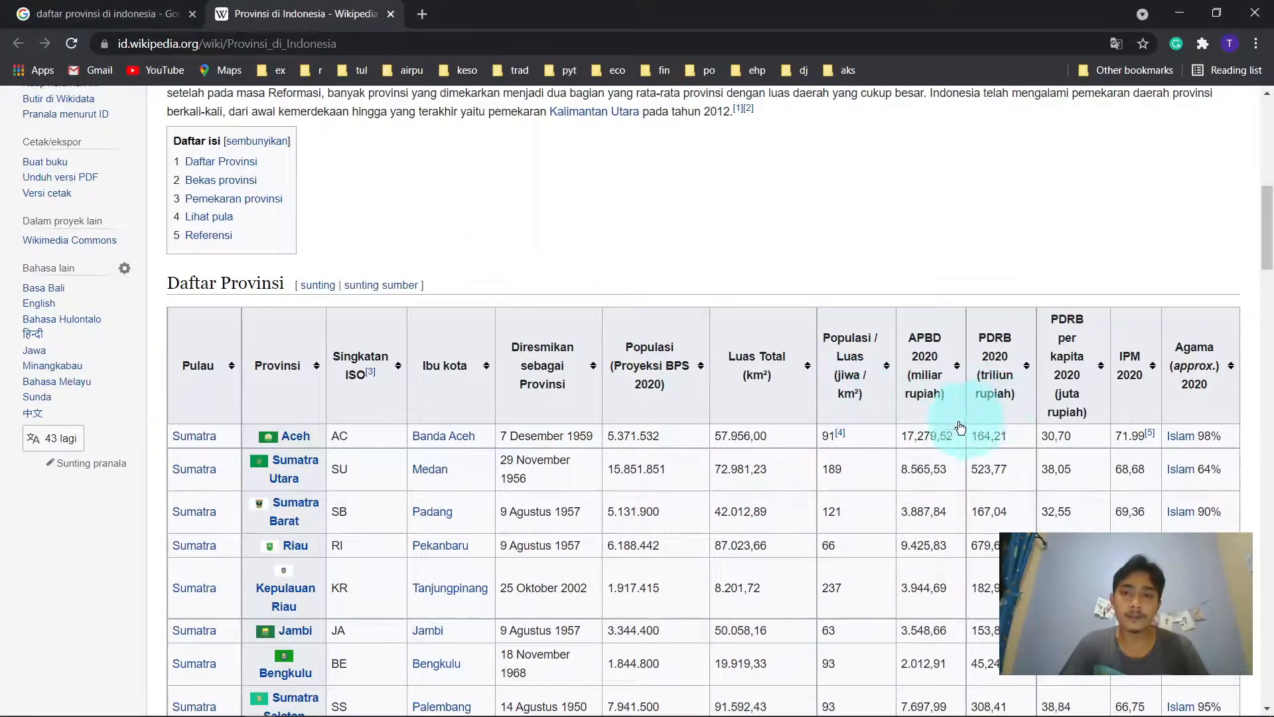
pyautogui.hotkey('alt', 'Tab')
pyautogui.scroll(-4, 1066, 413)
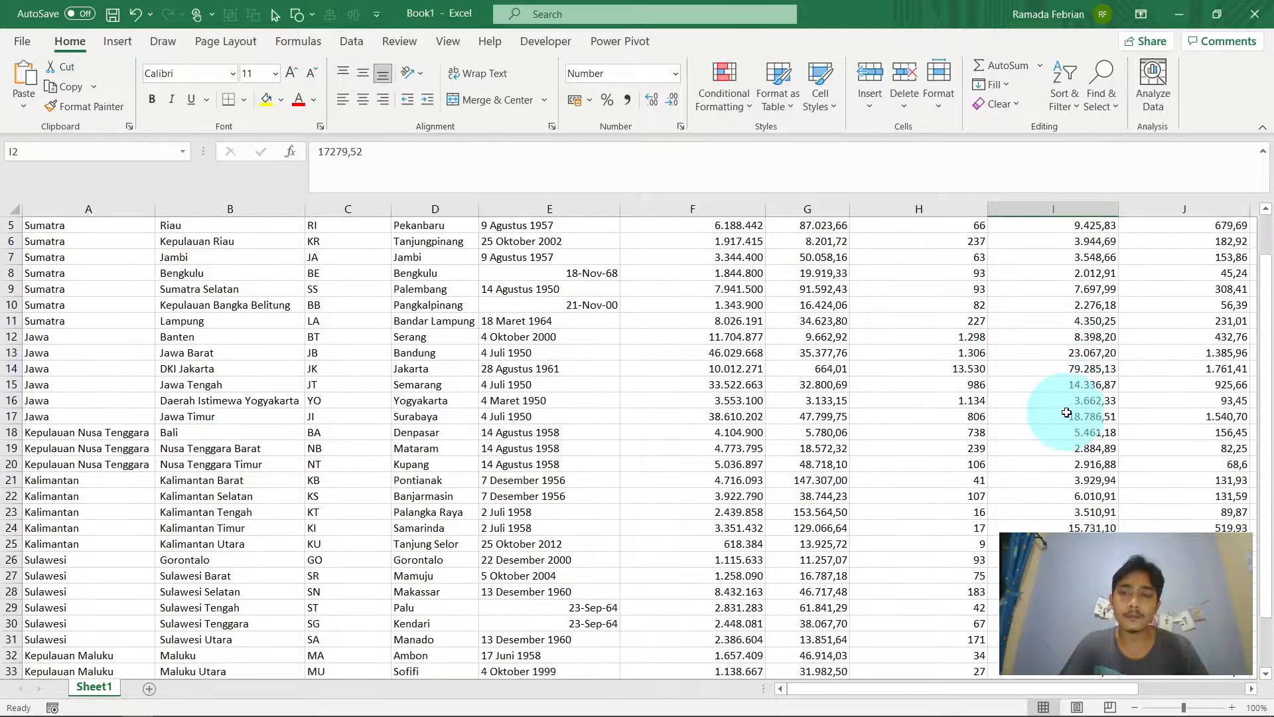
pyautogui.scroll(4, 1066, 413)
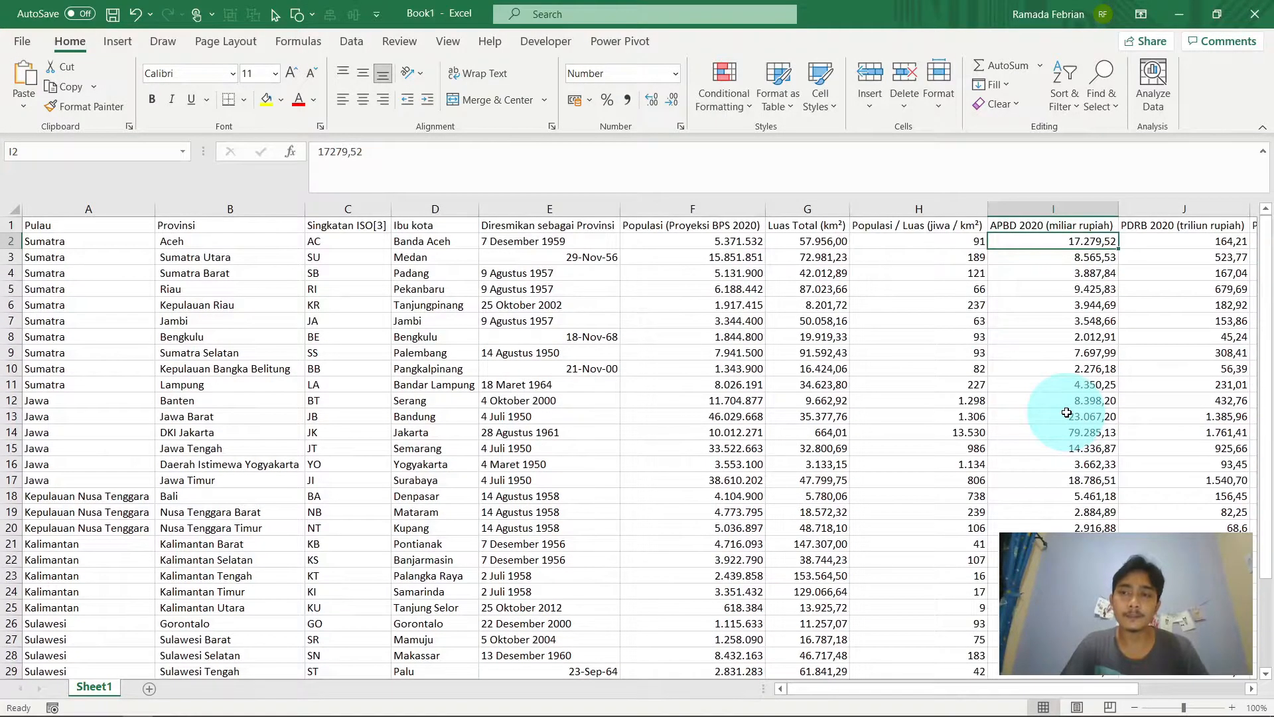
# Step: Remove the [5] footnote marker from Aceh's IPM 2020 value in L2 and fix its decimal separator
pyautogui.press('Right')
pyautogui.press('Right')
pyautogui.press('Right')
pyautogui.press('Right')
pyautogui.press('Left')
pyautogui.press('Left')
pyautogui.press('Left')
pyautogui.press('Right')
pyautogui.press('Right')
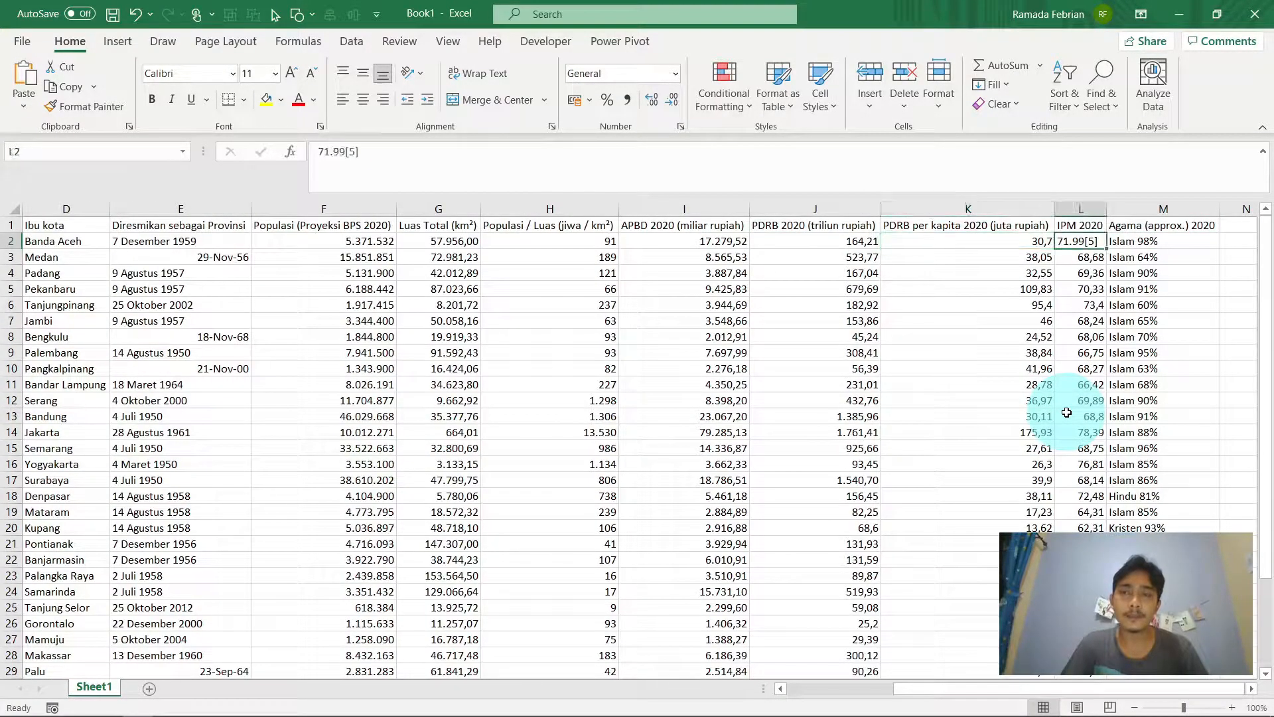
pyautogui.click(861, 175)
pyautogui.press('BackSpace')
pyautogui.press('BackSpace')
pyautogui.press('BackSpace')
pyautogui.press('Return')
pyautogui.press('Up')
pyautogui.click(862, 175)
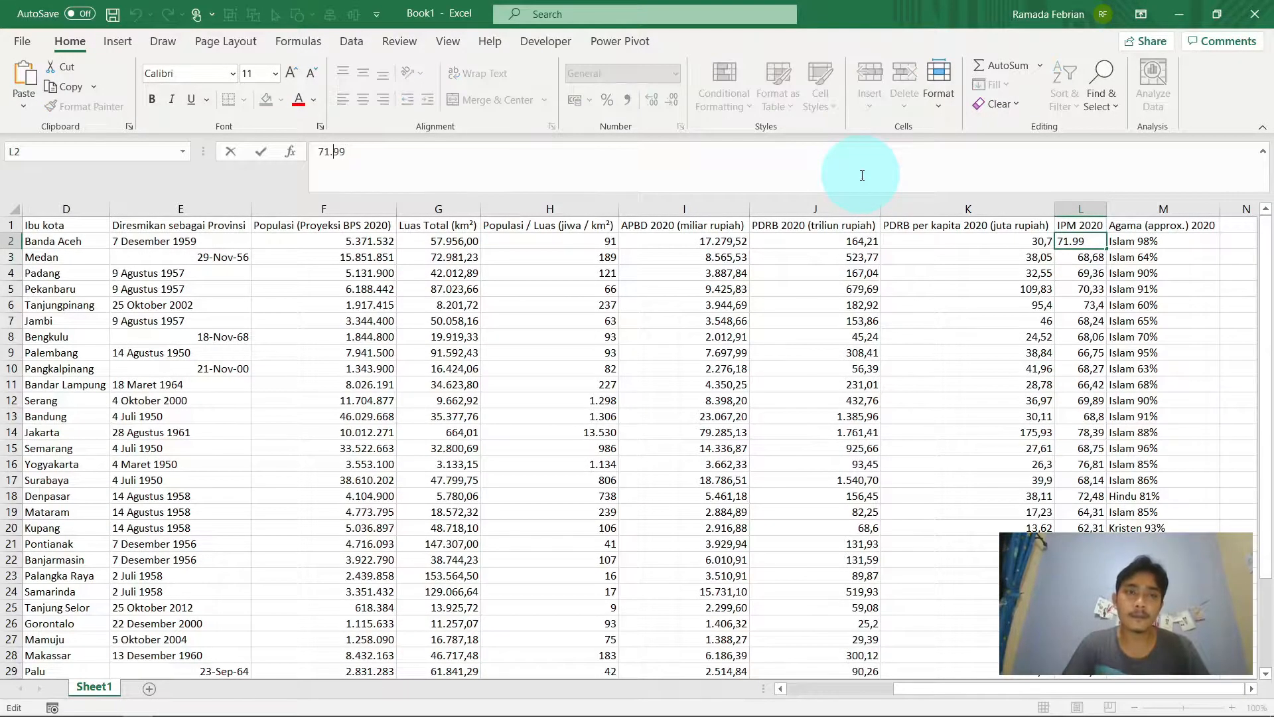
pyautogui.press('Return')
# Step: Review the IPM 2020 column down to its last row and the neighbouring values in Aceh's row
pyautogui.hotkey('ctrl', 'Down')
pyautogui.press('Down')
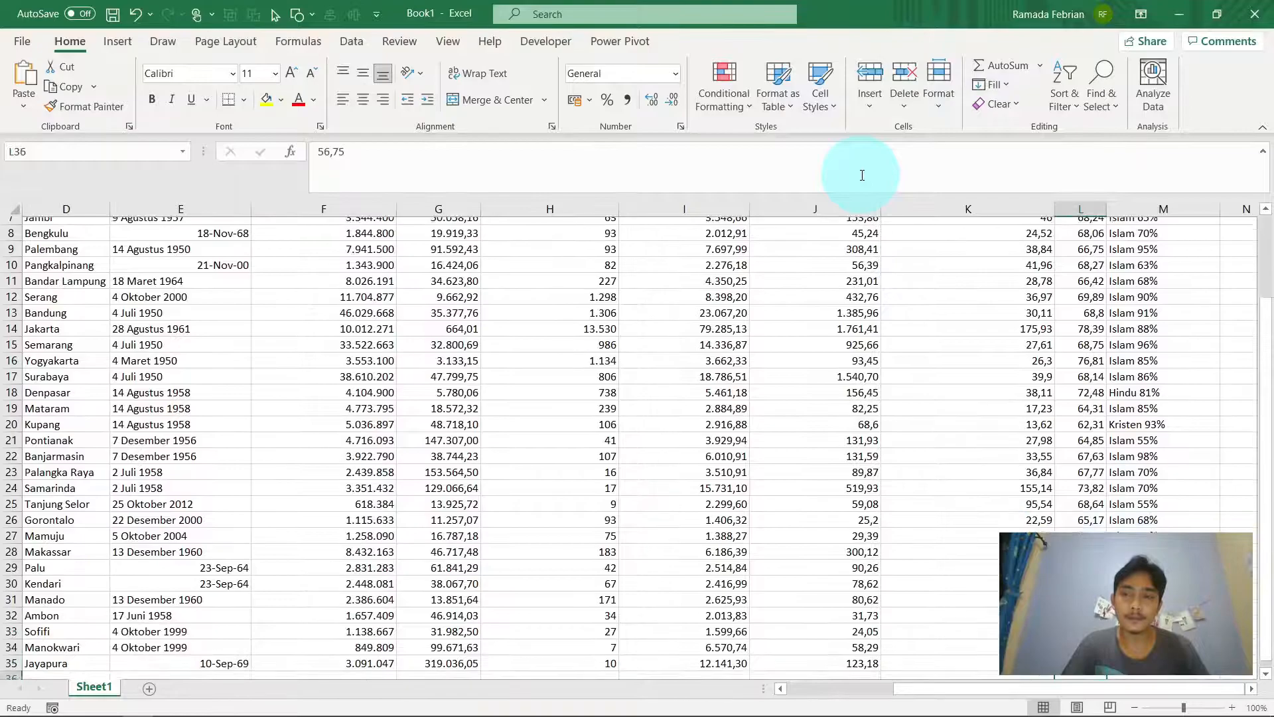
pyautogui.press('Up')
pyautogui.hotkey('ctrl', 'Up')
pyautogui.press('Down')
pyautogui.press('Left')
pyautogui.press('Left')
pyautogui.press('Right')
pyautogui.press('Right')
pyautogui.press('Up')
# Step: Check the Pulau, Provinsi, Singkatan ISO and Ibu kota columns from their headers to the last row
pyautogui.hotkey('ctrl', 'Left')
pyautogui.press('Right')
pyautogui.press('Right')
pyautogui.press('Left')
pyautogui.press('Left')
pyautogui.press('Down')
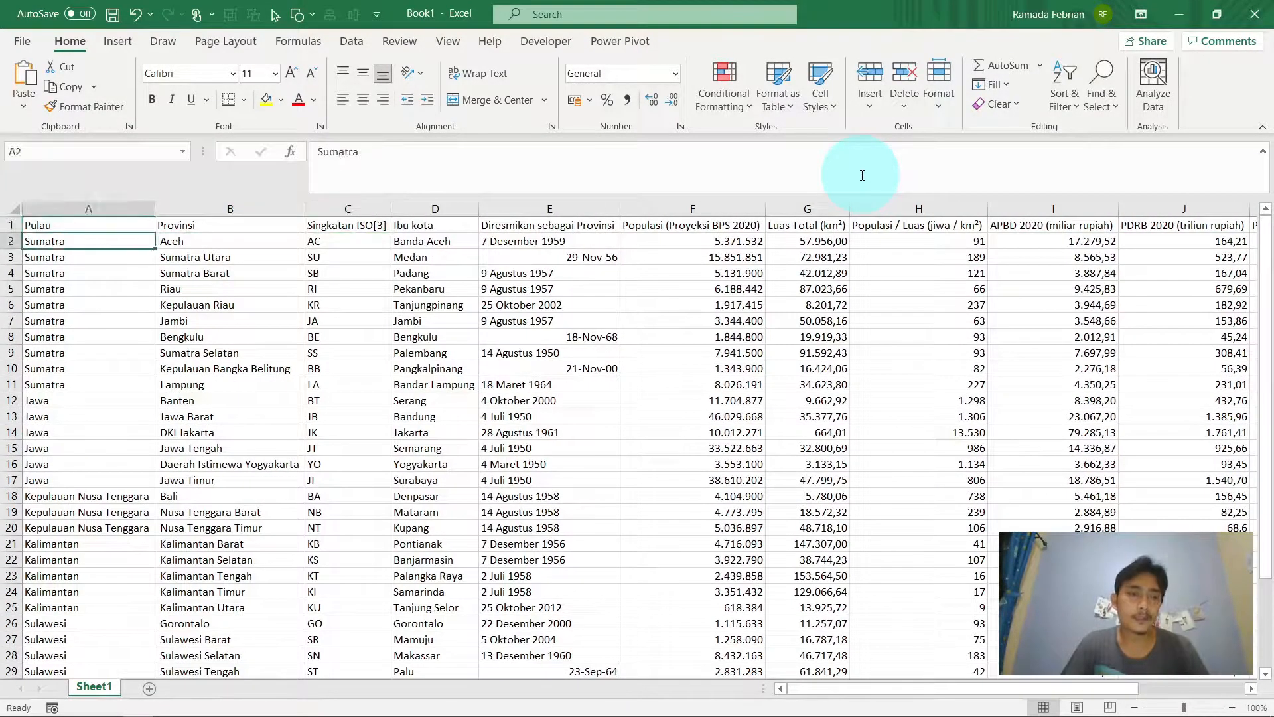
pyautogui.hotkey('ctrl', 'Down')
pyautogui.hotkey('ctrl', 'Up')
pyautogui.press('Right')
pyautogui.hotkey('ctrl', 'Down')
pyautogui.press('Right')
pyautogui.hotkey('ctrl', 'Up')
pyautogui.press('Right')
pyautogui.press('Down')
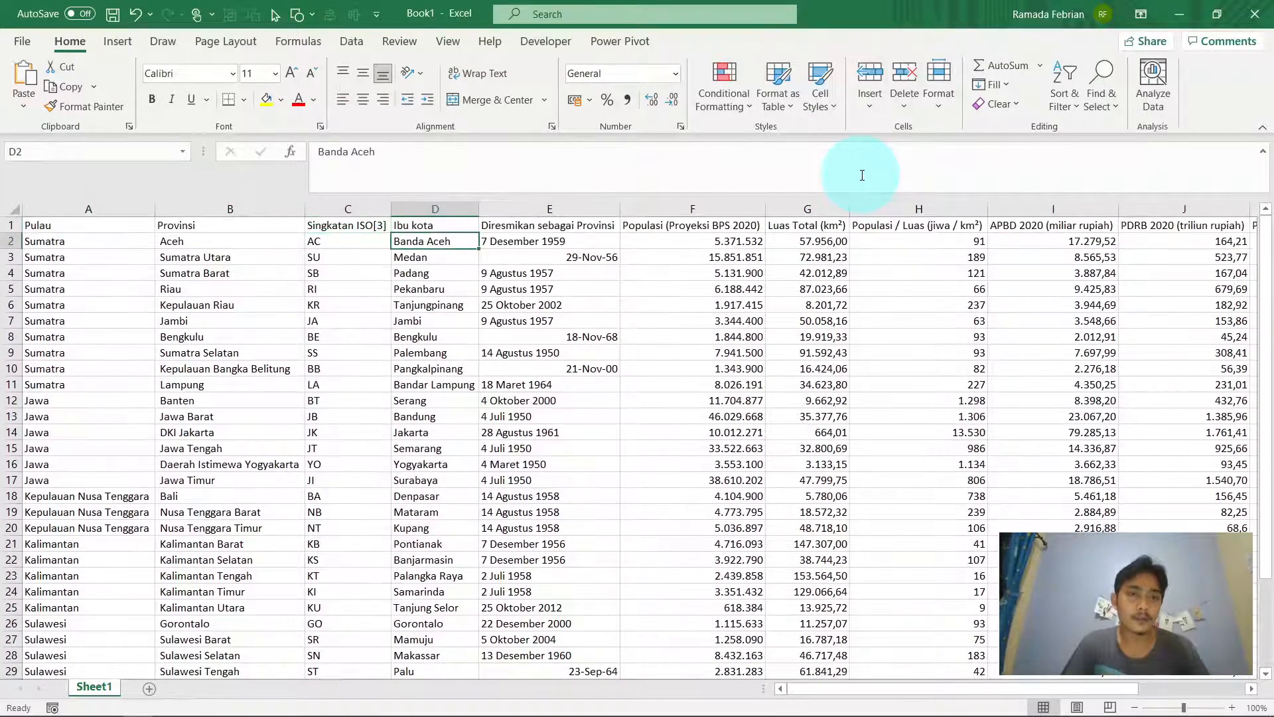
pyautogui.hotkey('ctrl', 'Down')
pyautogui.hotkey('ctrl', 'Up')
# Step: Format all values in the "Diresmikan sebagai Provinsi" column, from E2 down, as Short Date
pyautogui.press('Right')
pyautogui.press('Down')
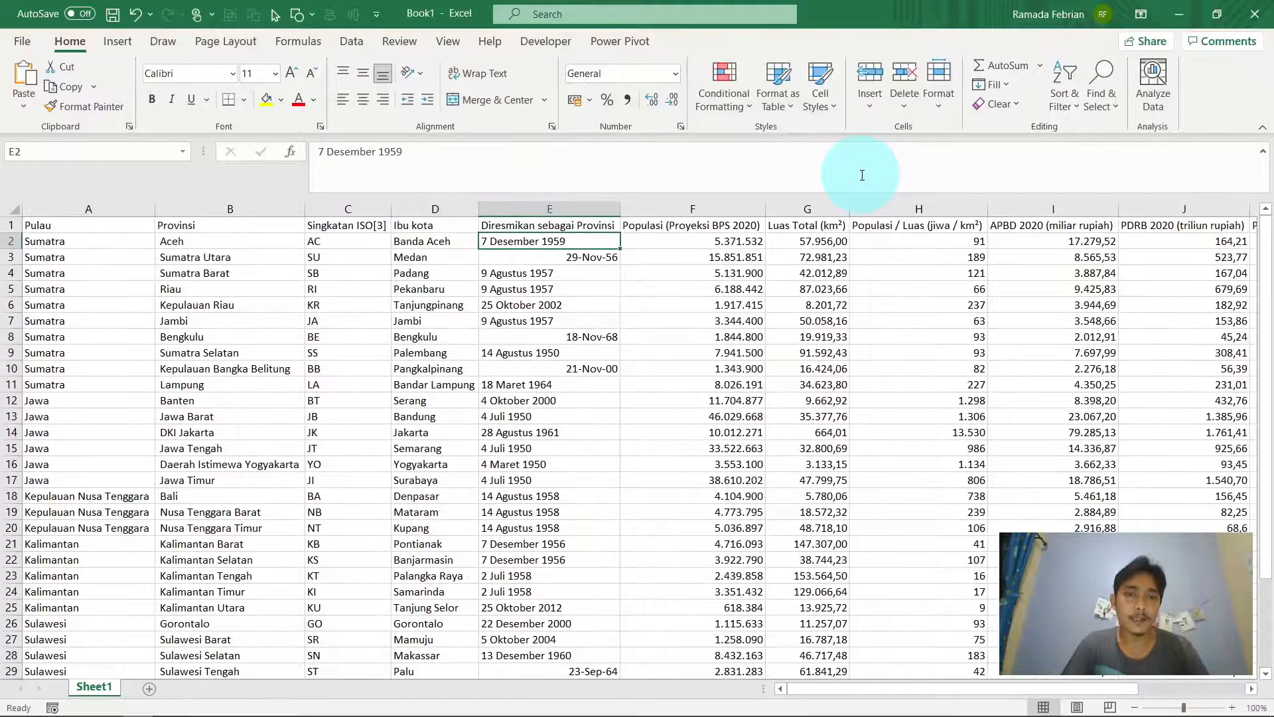
pyautogui.hotkey('ctrl', 'shift', 'Down')
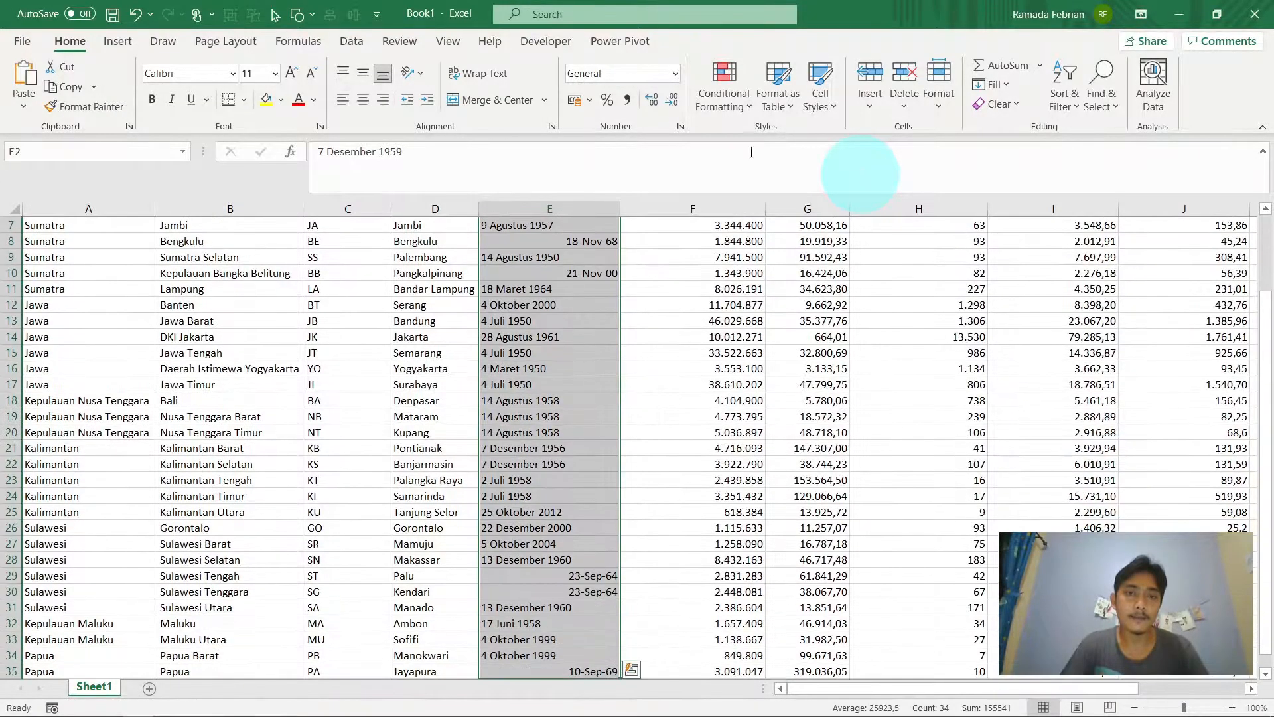
pyautogui.click(671, 77)
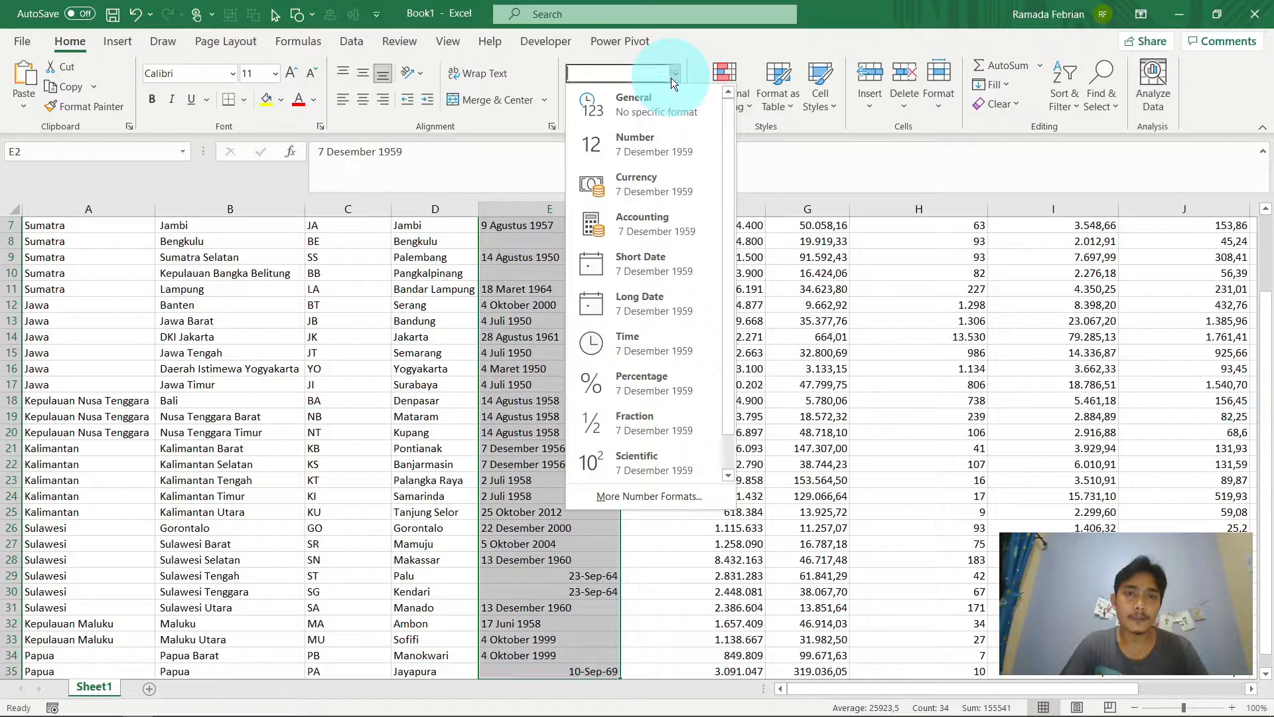
pyautogui.click(677, 256)
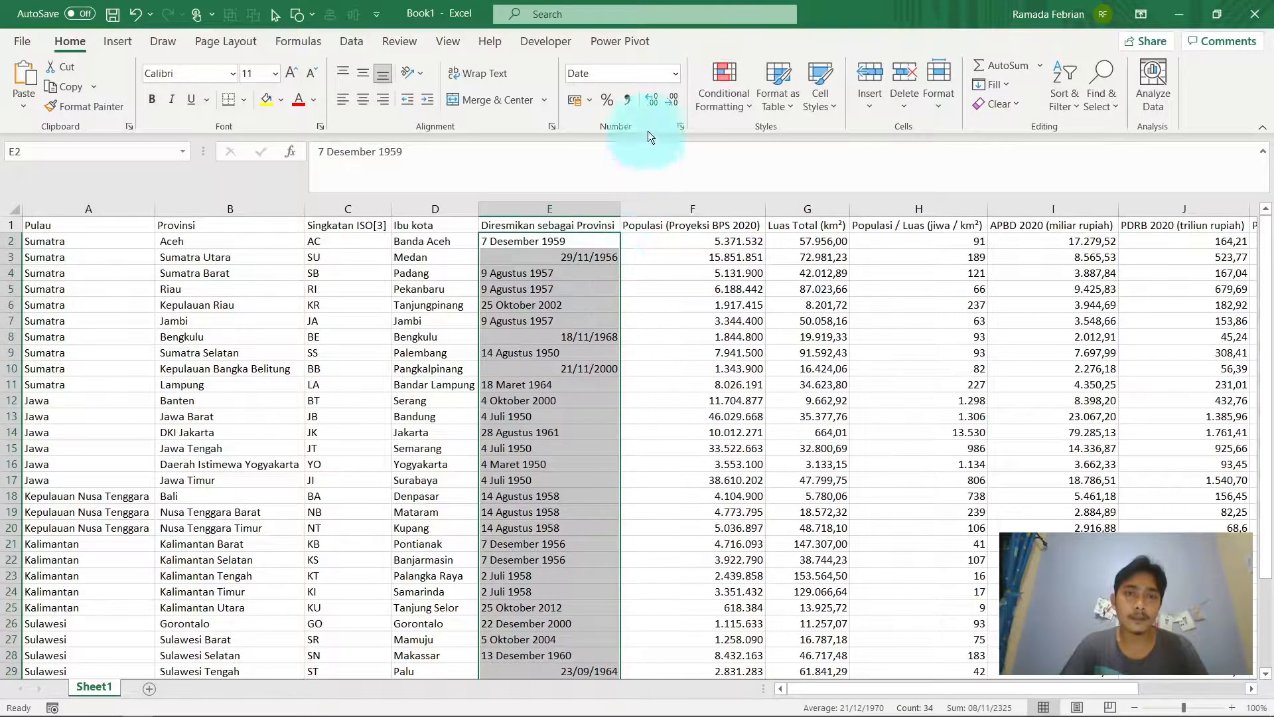
# Step: Replace every "Desember" with "December" in the column E dates from E2 down
pyautogui.click(579, 247)
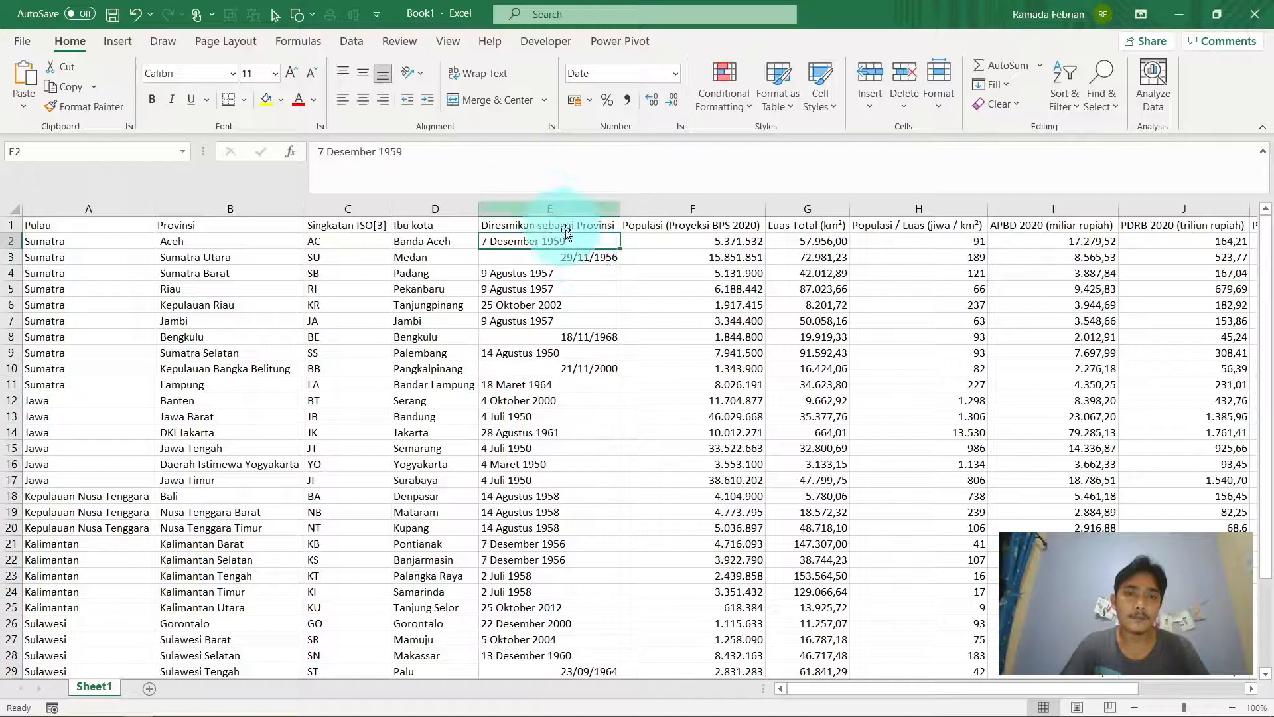
pyautogui.hotkey('ctrl', 'shift', 'Down')
pyautogui.hotkey('ctrl', 'h')
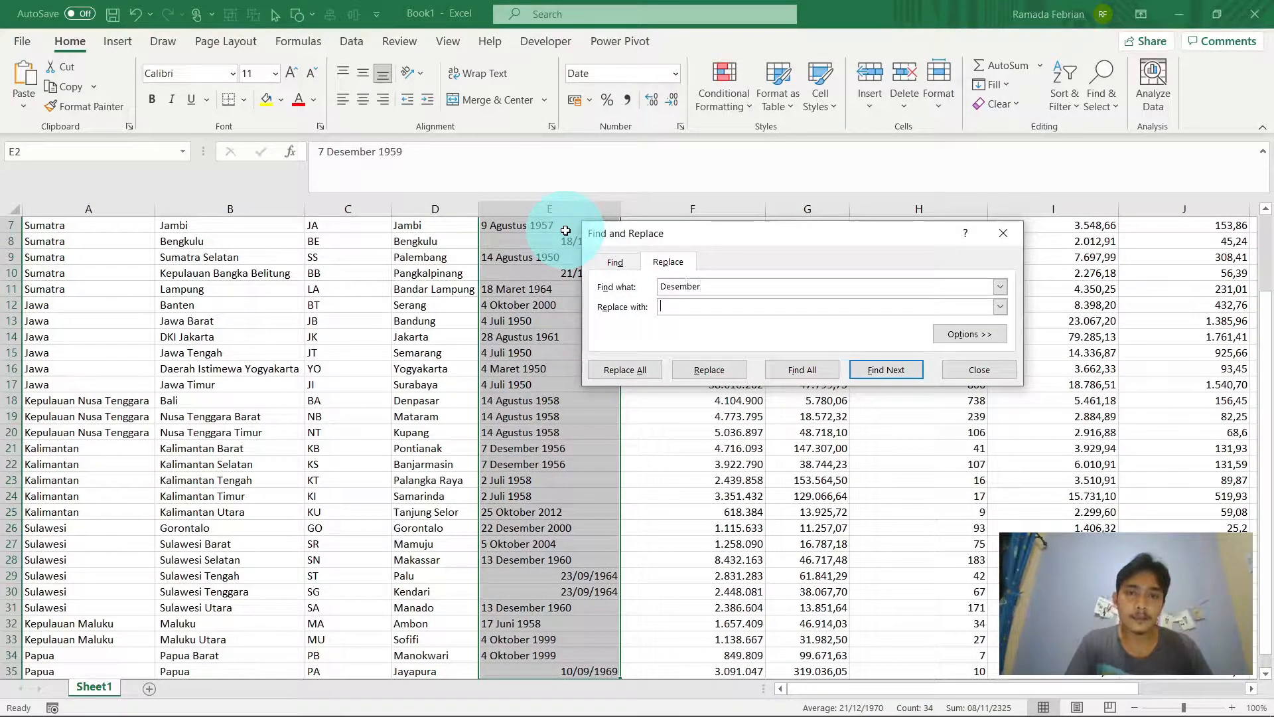
pyautogui.press('Return')
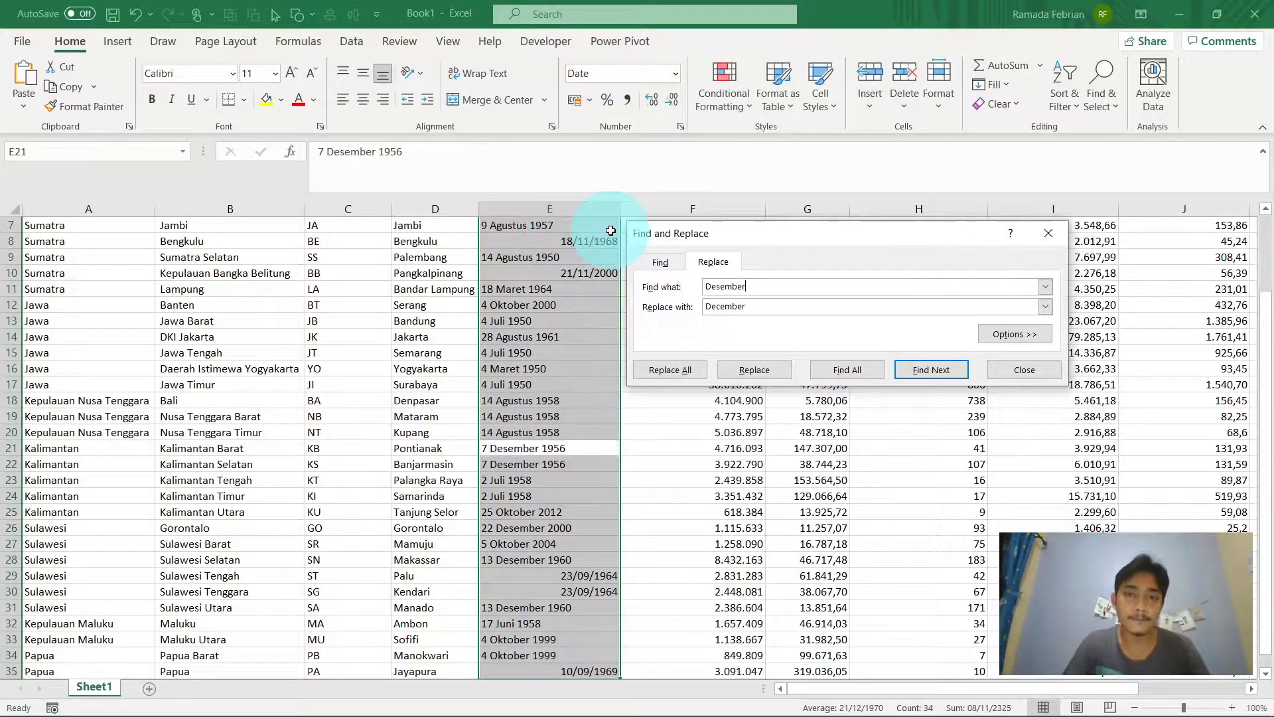
pyautogui.click(675, 370)
pyautogui.press('Escape')
pyautogui.press('Escape')
# Step: Replace every "Agustus" with "August" in the selected column E dates
pyautogui.hotkey('ctrl', 'h')
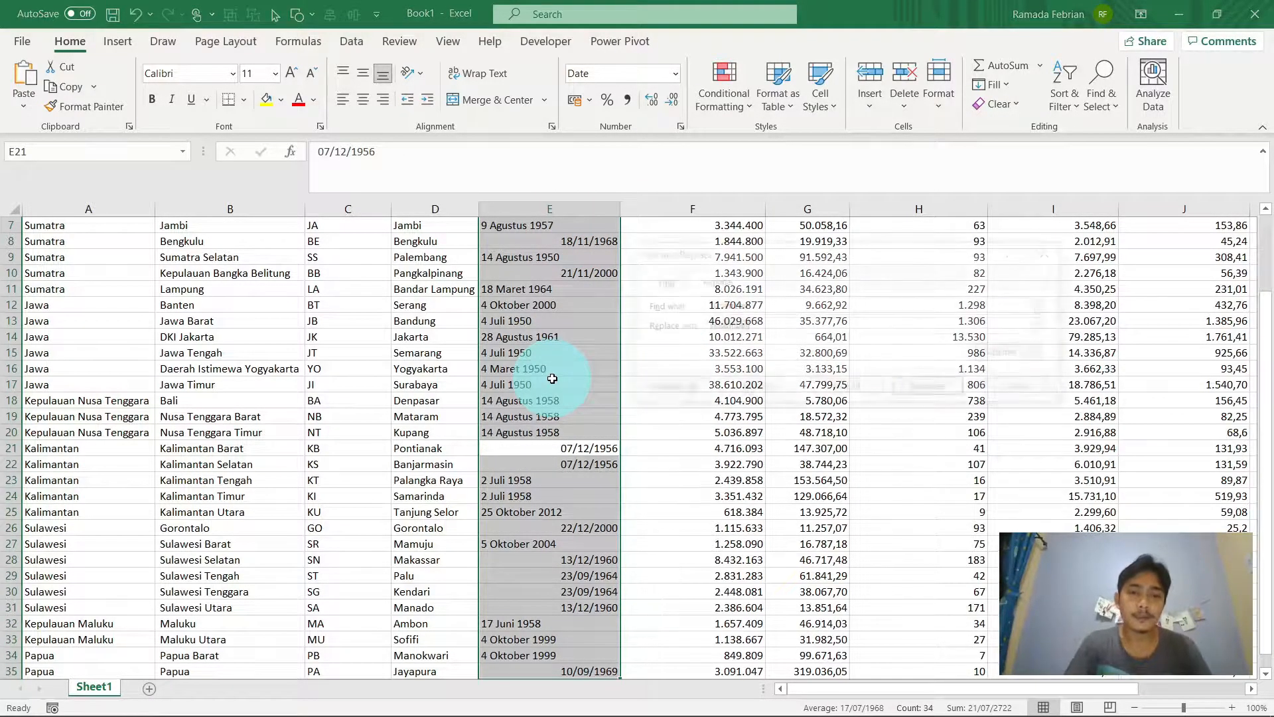
pyautogui.write('December')
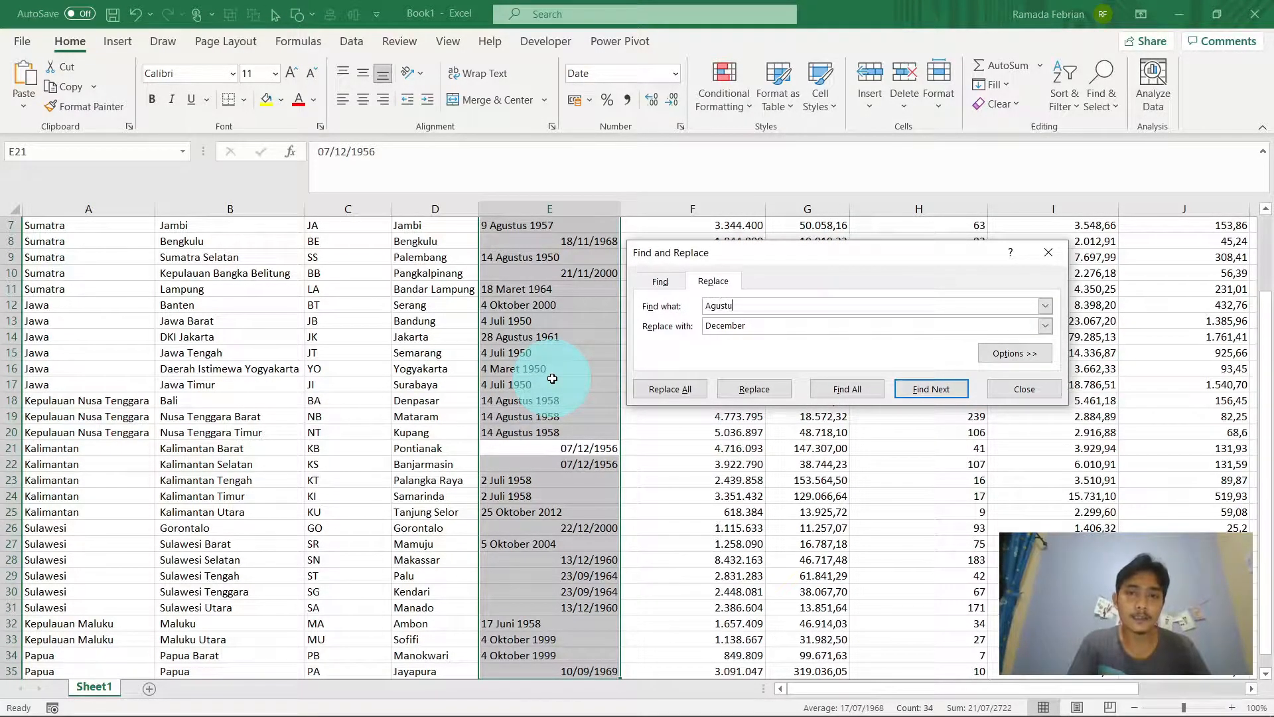
pyautogui.press('Tab')
pyautogui.write('A')
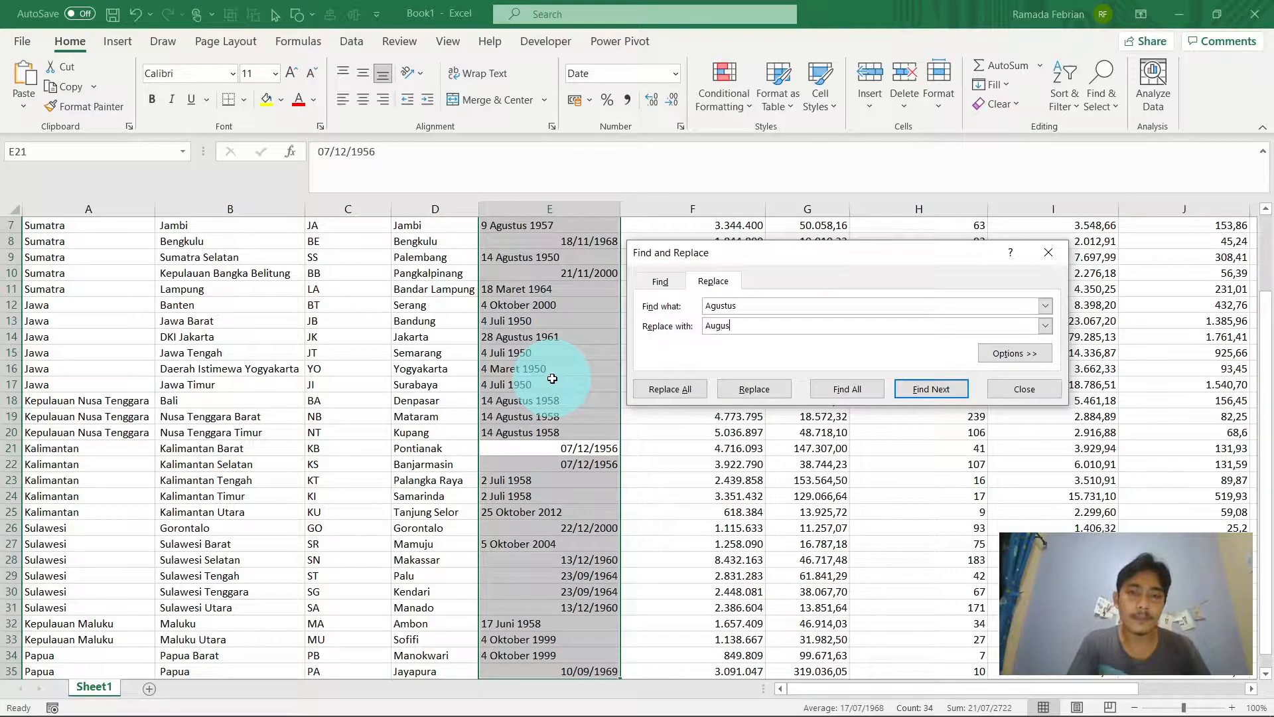
pyautogui.click(687, 389)
pyautogui.press('Escape')
pyautogui.press('Escape')
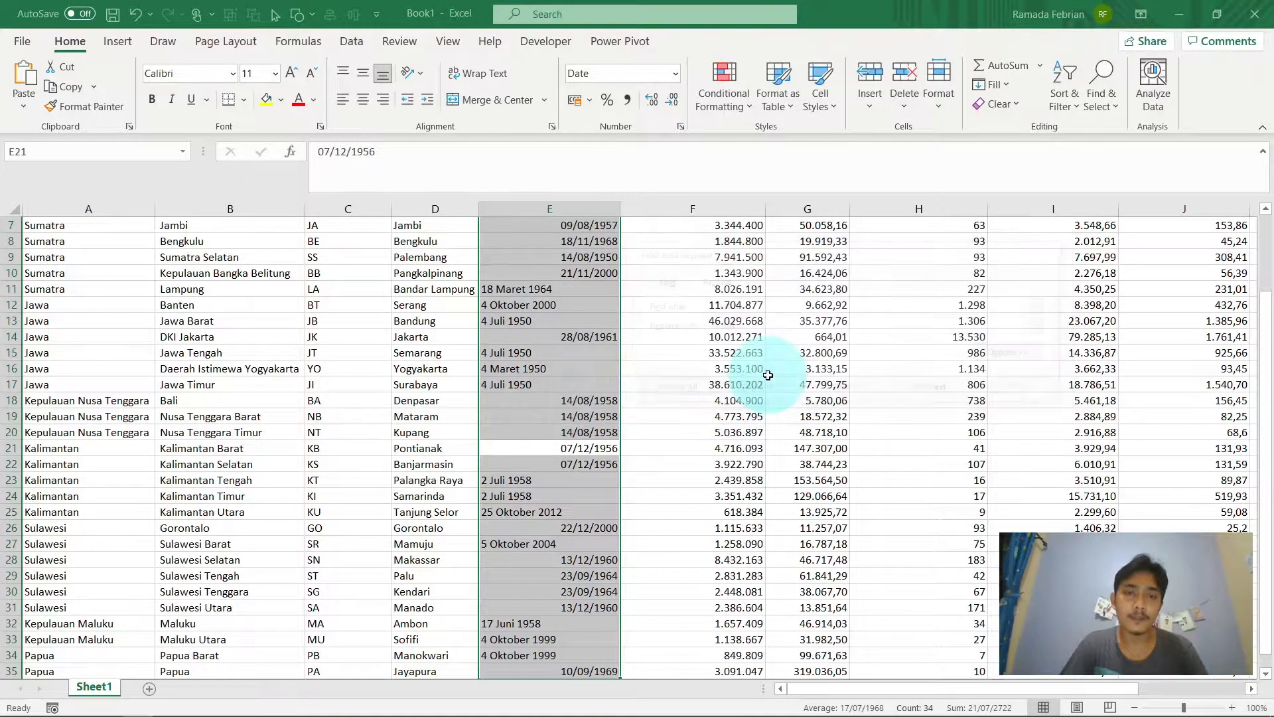
# Step: Replace every "Maret" with "March" in the selected column E dates
pyautogui.hotkey('ctrl', 'h')
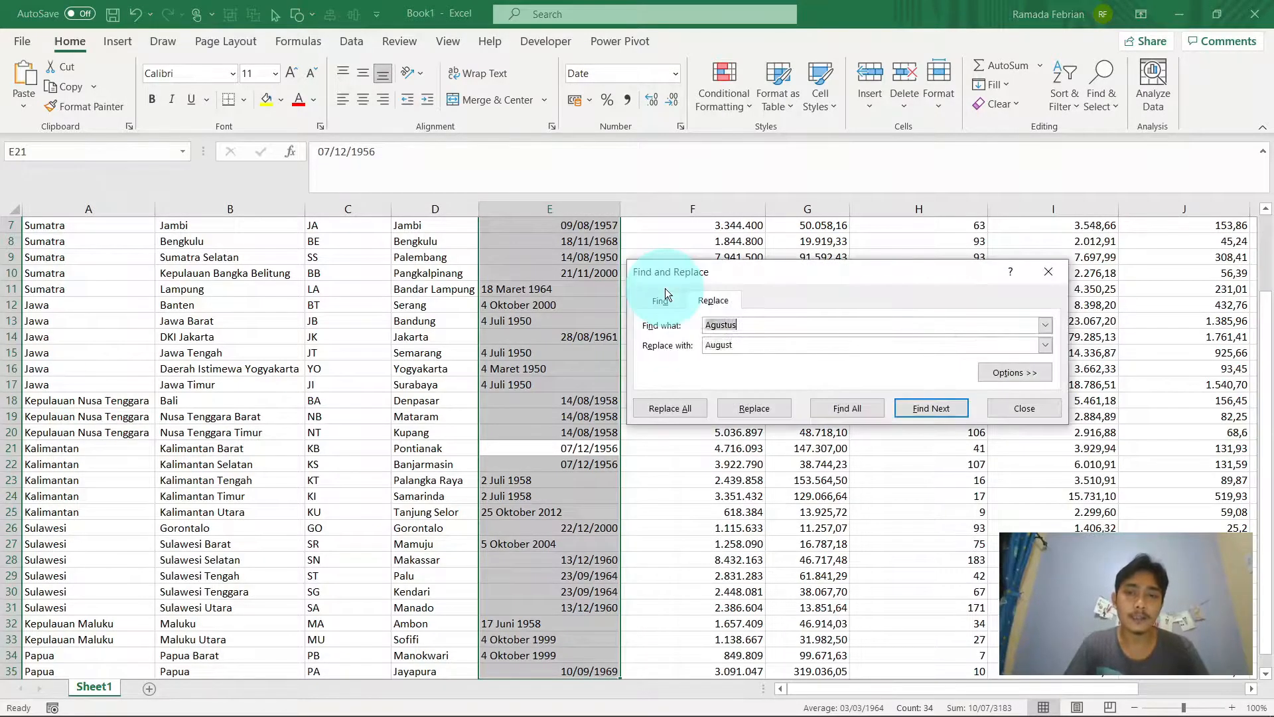
pyautogui.write('Maret')
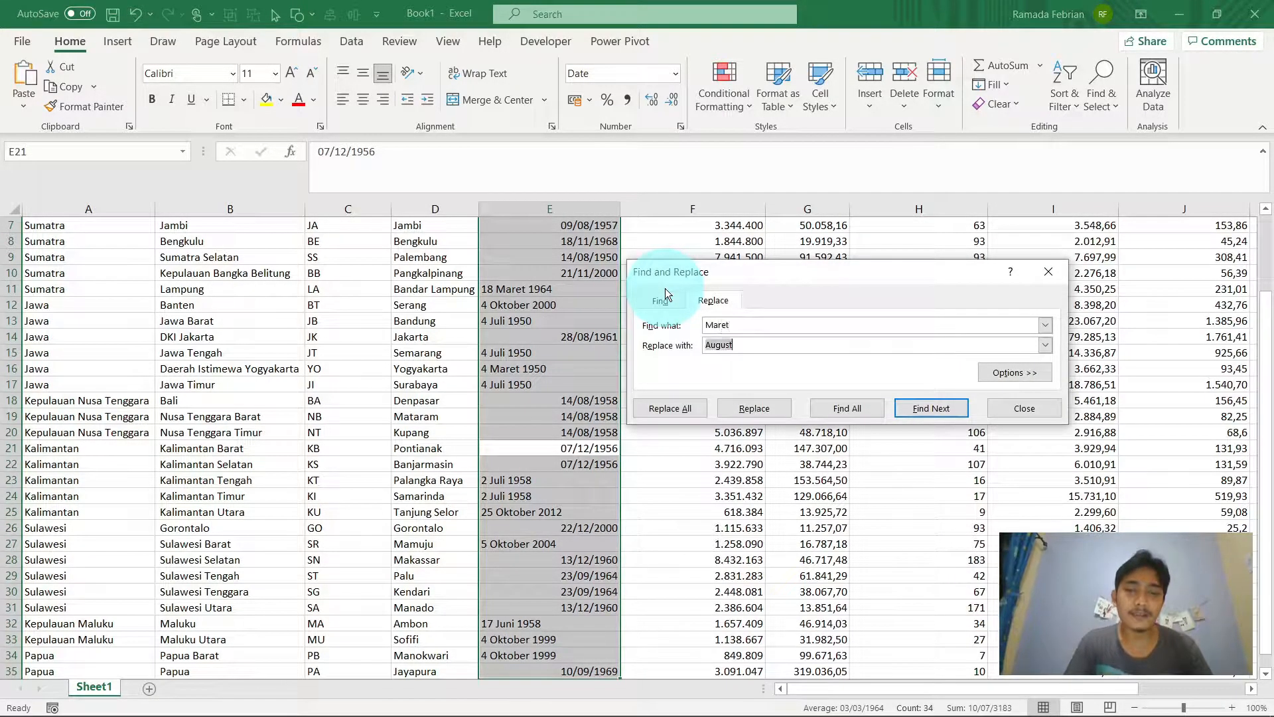
pyautogui.press('Tab')
pyautogui.write('March')
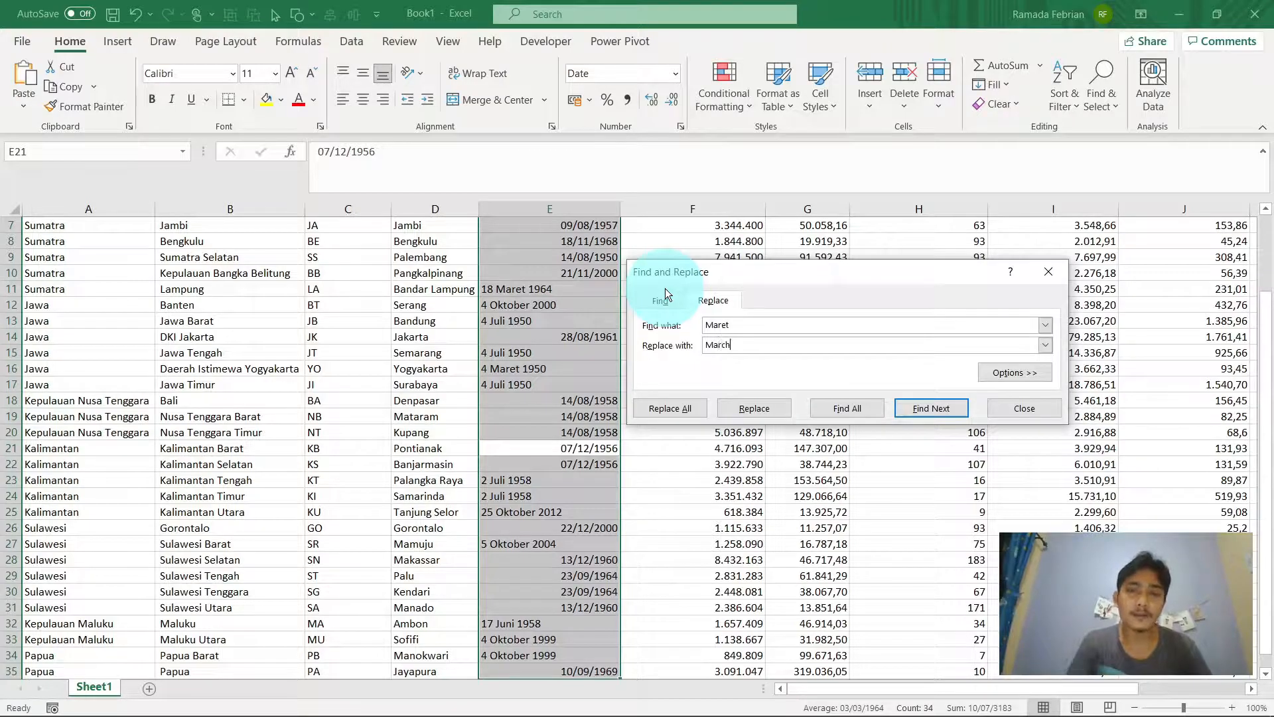
pyautogui.click(672, 406)
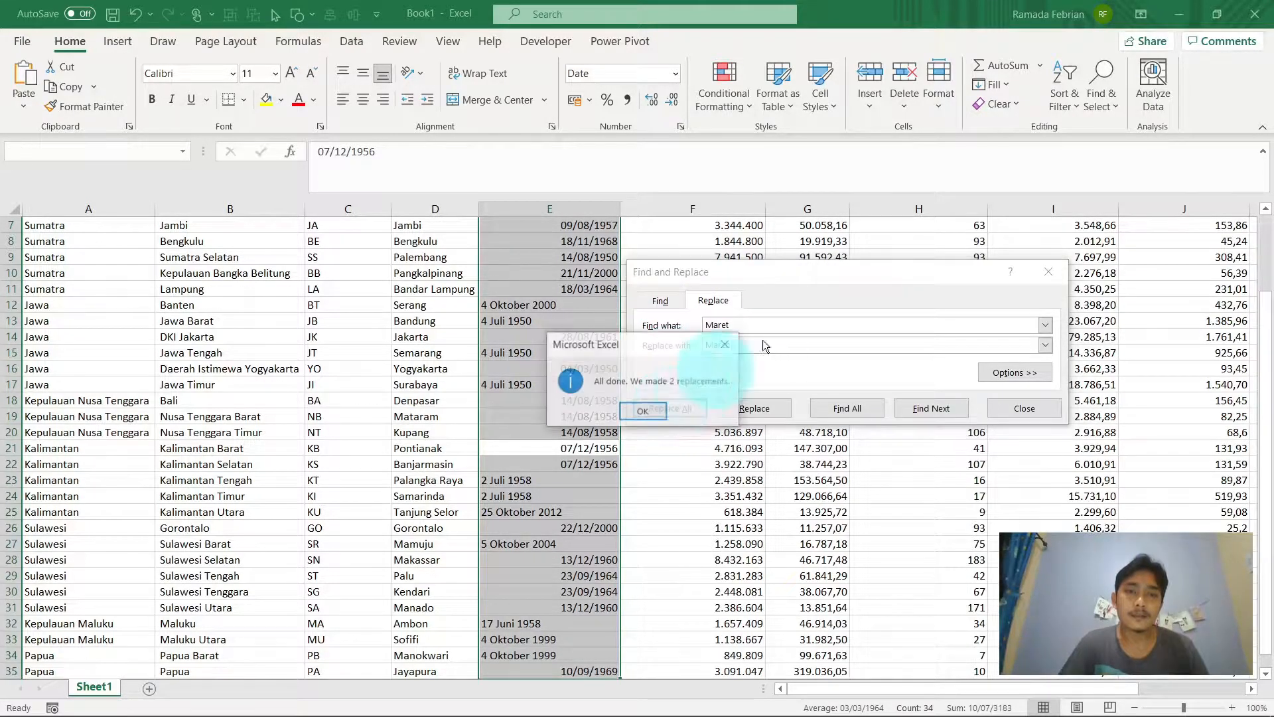
pyautogui.press('Return')
# Step: Replace every "Juli" with "July" in the selected column E dates
pyautogui.click(747, 327)
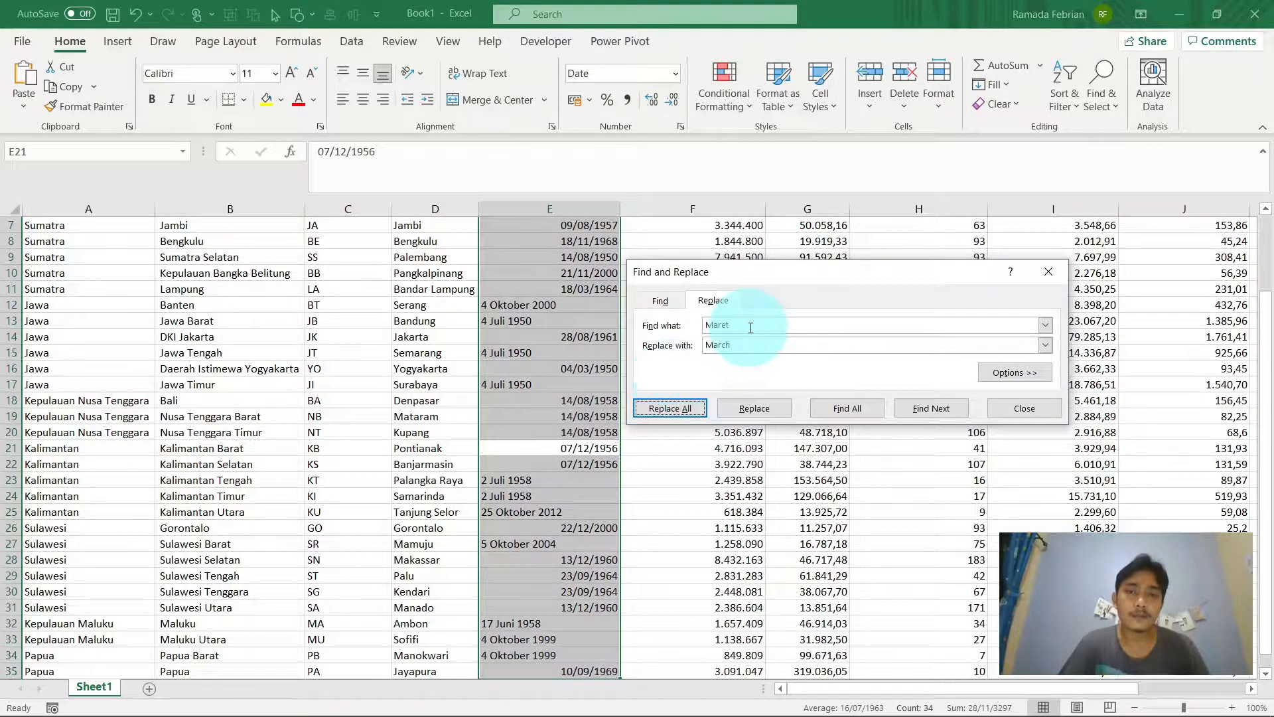
pyautogui.doubleClick(748, 328)
pyautogui.write('Ju')
pyautogui.write('July')
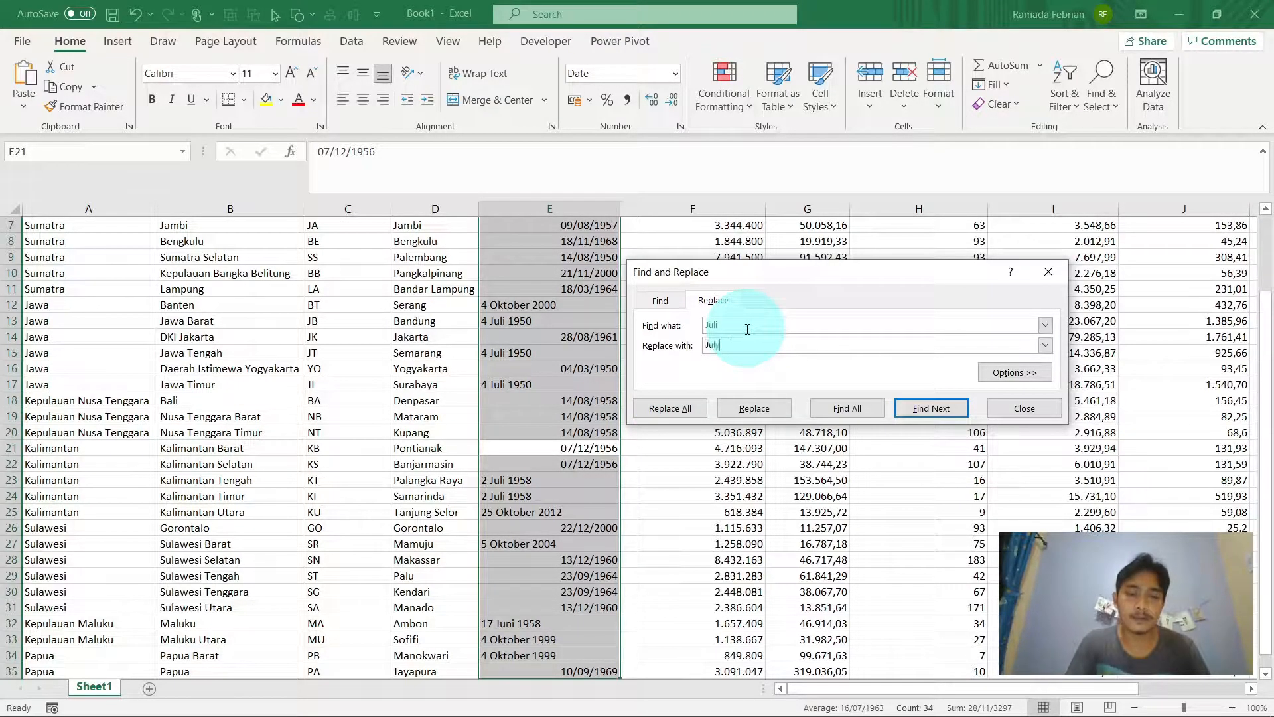
pyautogui.click(671, 407)
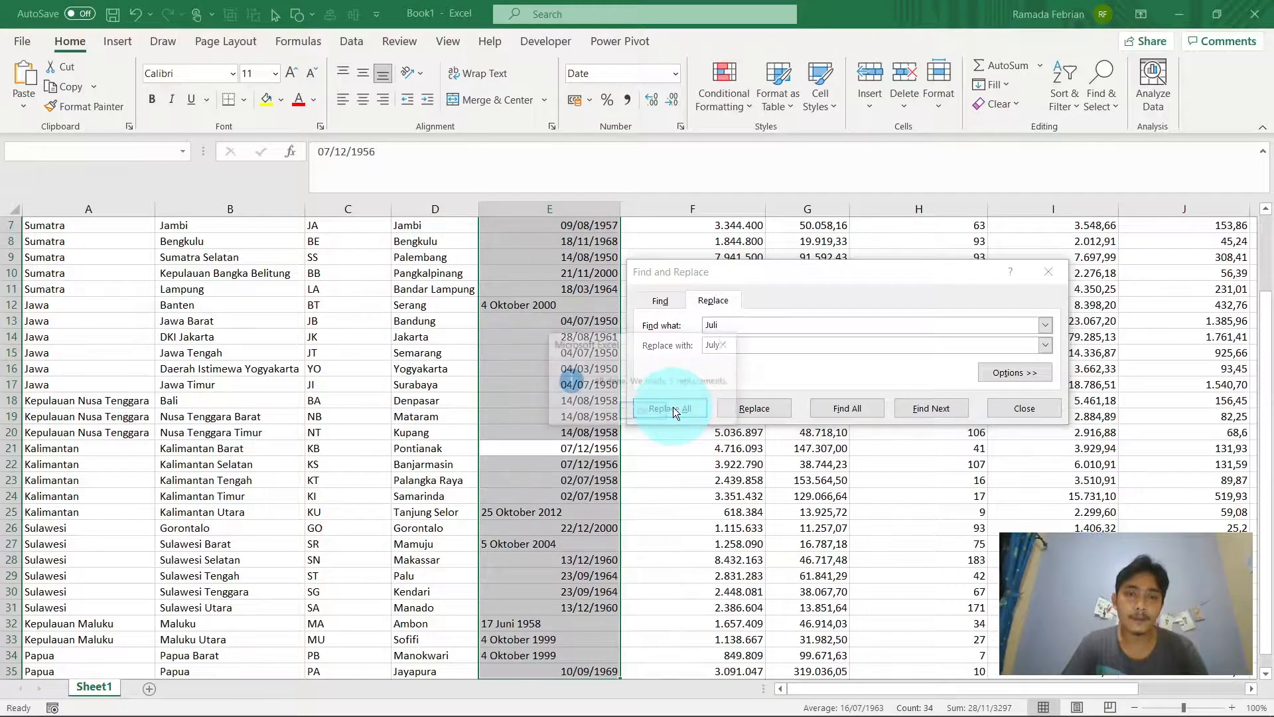
# Step: Replace every "Oktober" with "October" in the selected column E dates
pyautogui.doubleClick(752, 332)
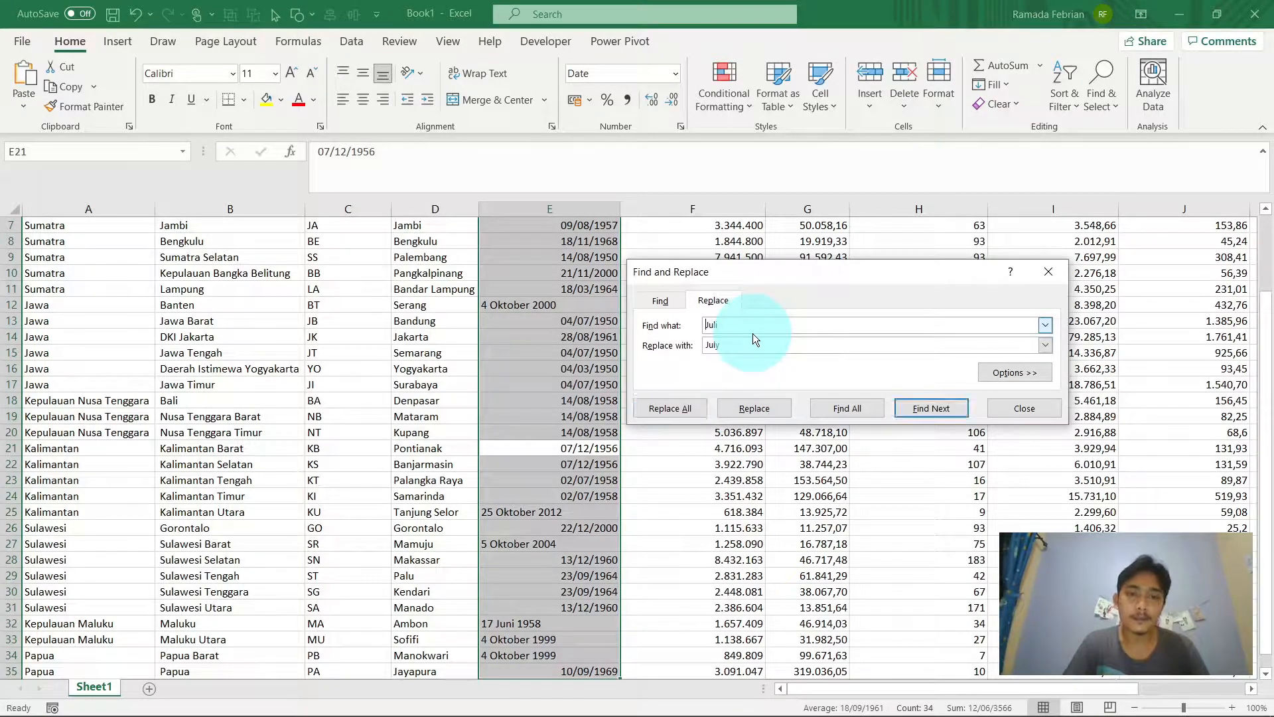
pyautogui.write('Oktober')
pyautogui.press('Tab')
pyautogui.write('O')
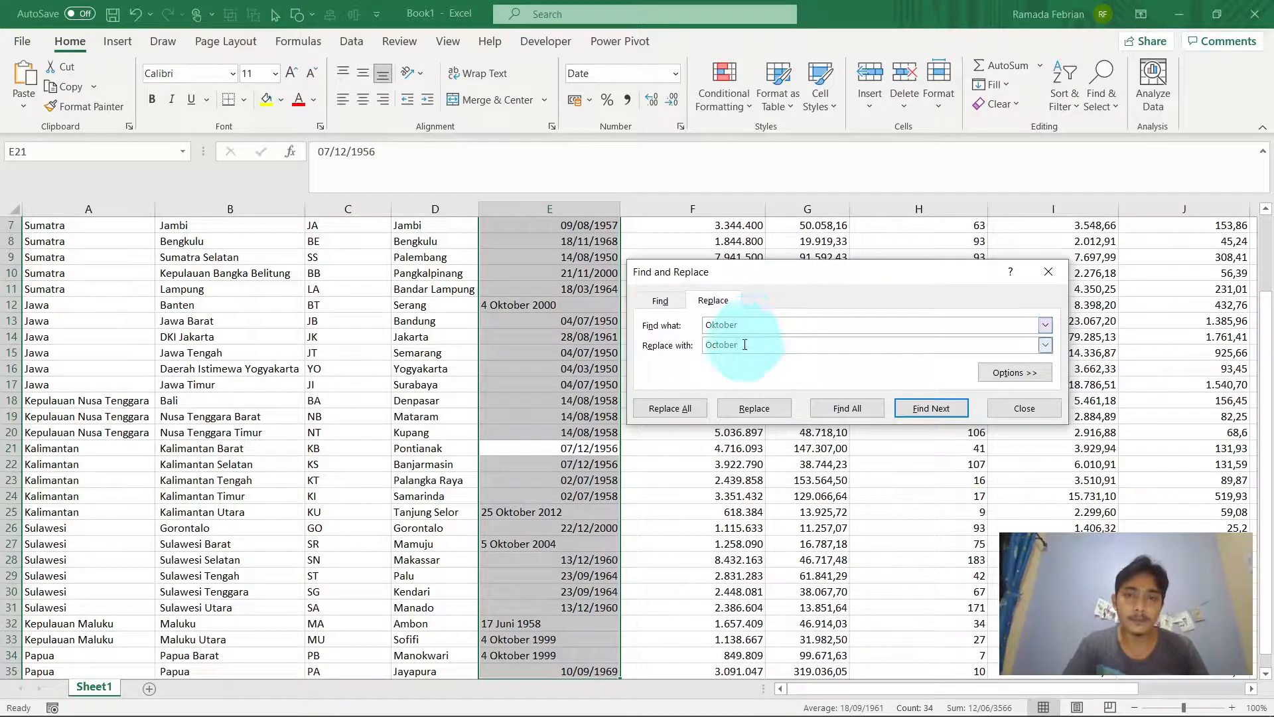
pyautogui.click(690, 408)
pyautogui.press('Return')
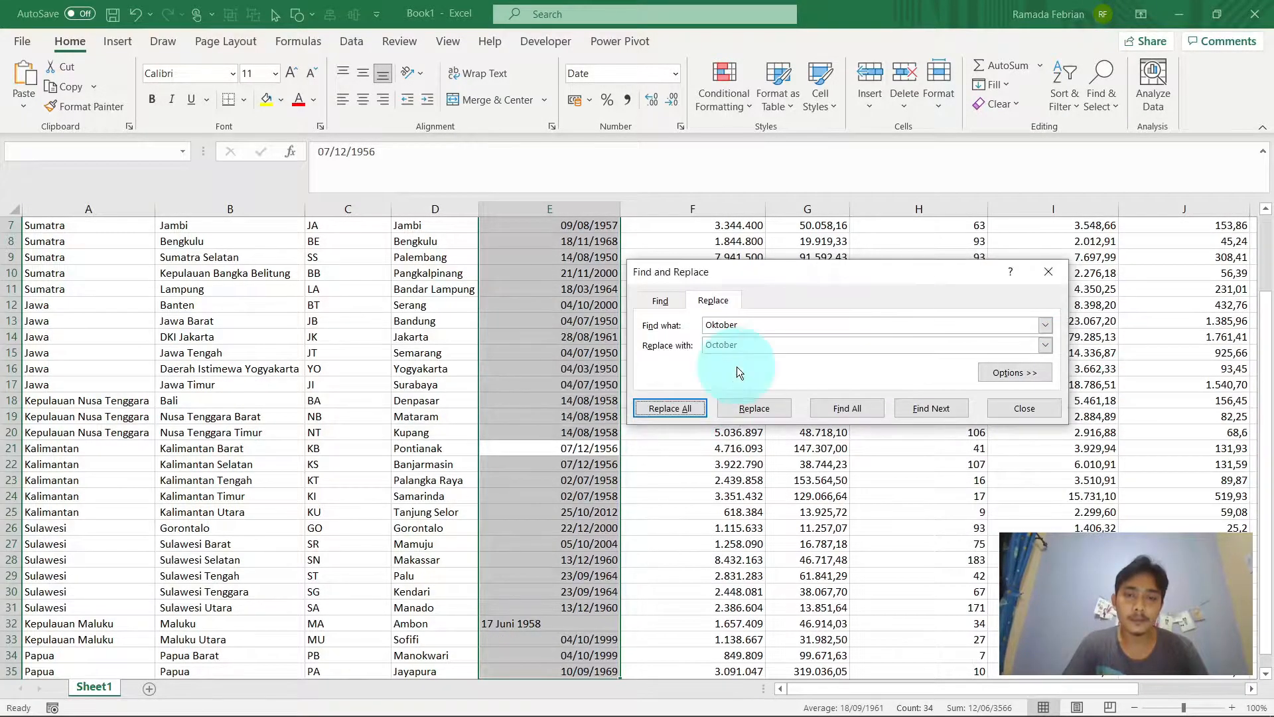
# Step: Replace every "Juni" with "June" in the selected column E dates
pyautogui.doubleClick(740, 323)
pyautogui.write('Juni')
pyautogui.press('Tab')
pyautogui.write('Jun')
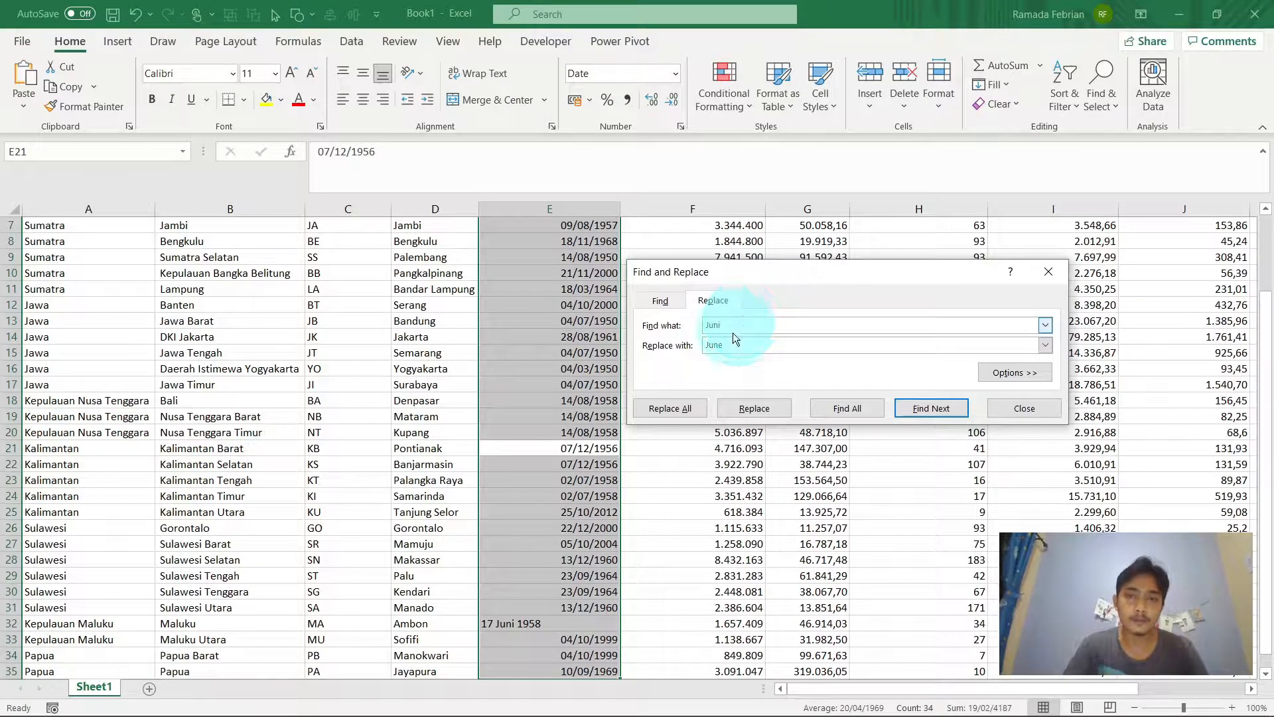
pyautogui.click(688, 401)
pyautogui.press('Return')
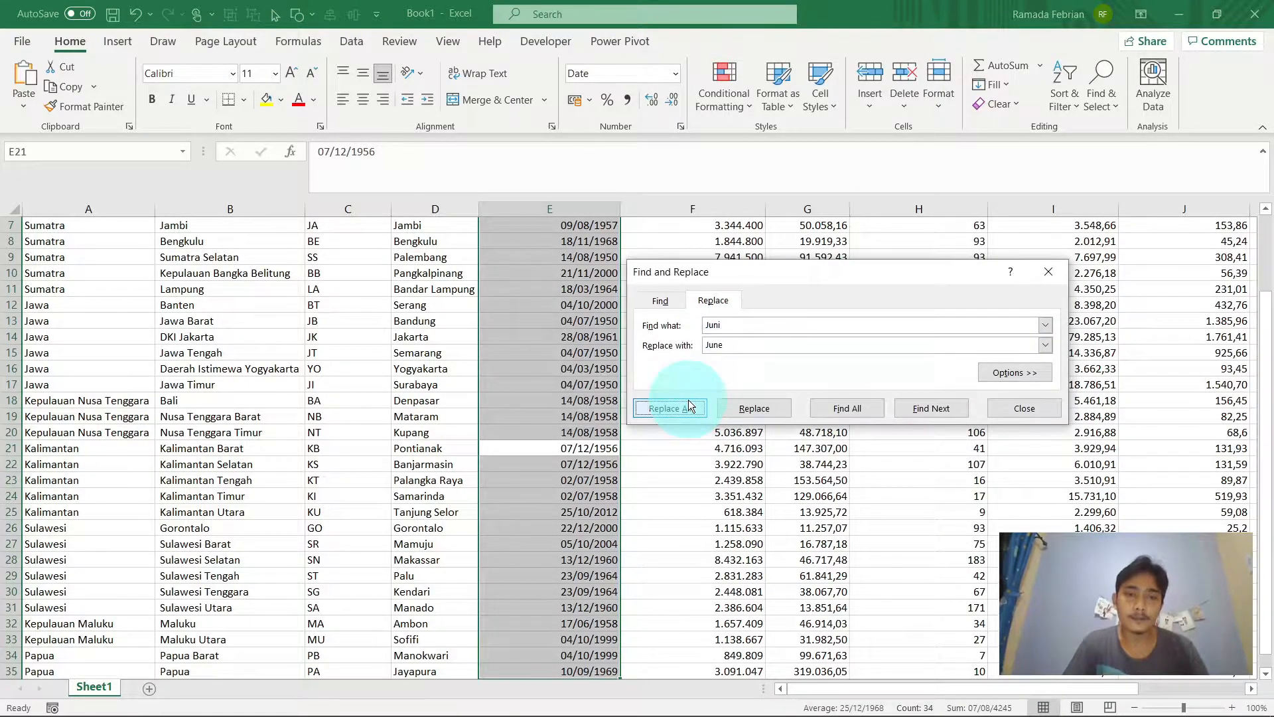
# Step: Format the establishment dates in E2:E35 as Long Date
pyautogui.press('Escape')
pyautogui.hotkey('ctrl', 'Up')
pyautogui.press('Down')
pyautogui.hotkey('ctrl', 'Down')
pyautogui.press('Down')
pyautogui.hotkey('ctrl', 'Up')
pyautogui.hotkey('ctrl', 'Up')
pyautogui.press('Down')
pyautogui.hotkey('ctrl', 'shift', 'Down')
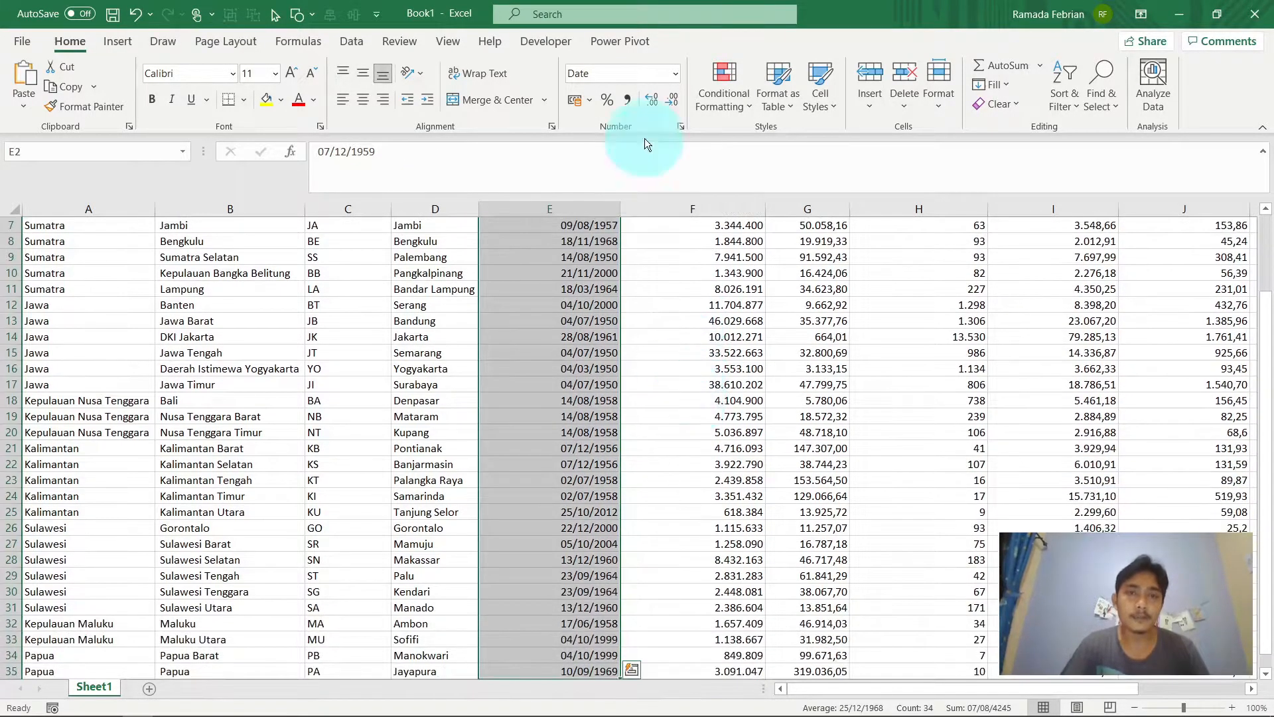
pyautogui.click(673, 79)
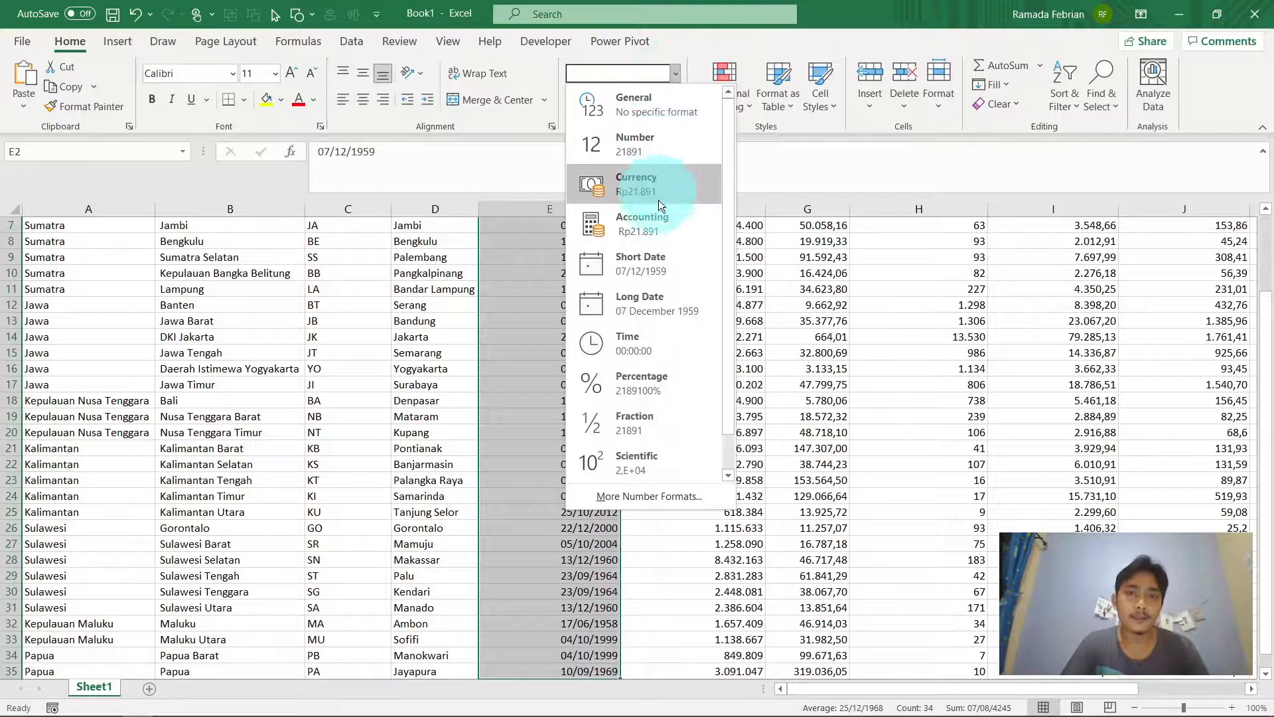
pyautogui.click(653, 306)
# Step: Check the formatted dates and examine the population, total area and density columns from header to last row
pyautogui.scroll(2, 653, 306)
pyautogui.click(566, 299)
pyautogui.hotkey('ctrl', 'Up')
pyautogui.press('Down')
pyautogui.press('Up')
pyautogui.press('Right')
pyautogui.press('Right')
pyautogui.press('Left')
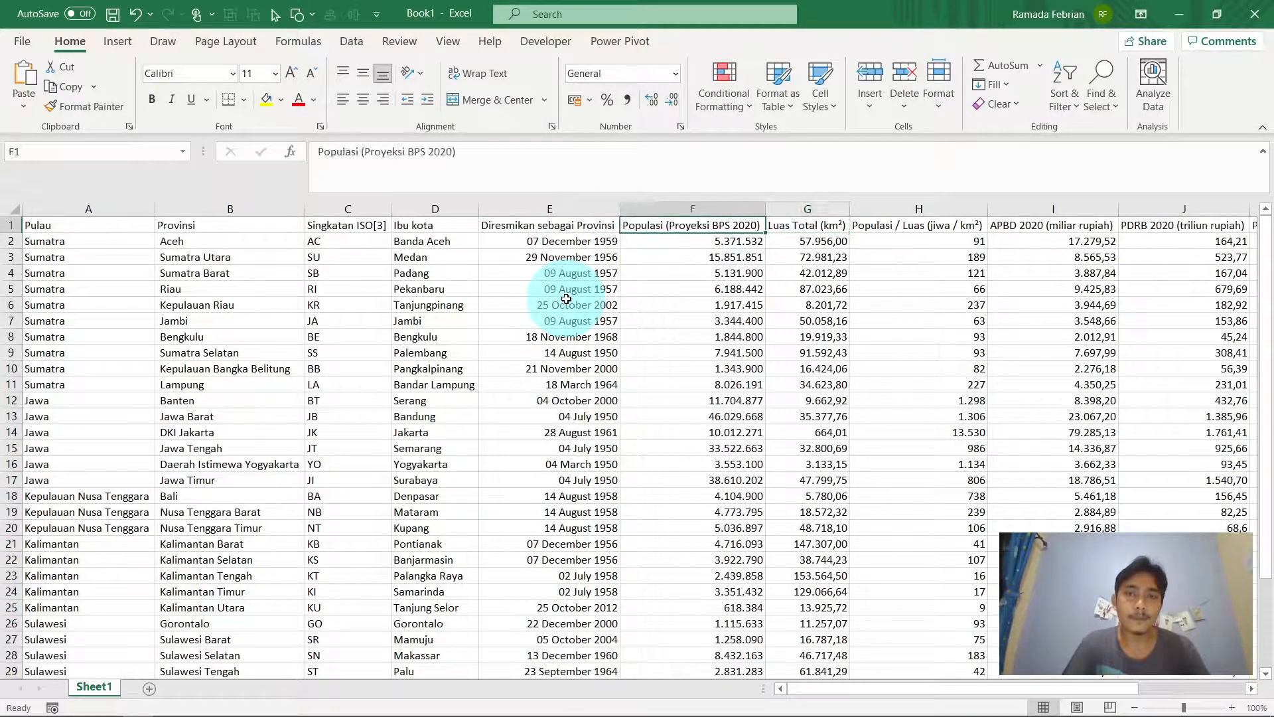
pyautogui.hotkey('ctrl', 'Down')
pyautogui.press('Right')
pyautogui.hotkey('ctrl', 'Up')
pyautogui.press('Down')
pyautogui.press('Up')
pyautogui.press('Down')
pyautogui.press('Right')
pyautogui.hotkey('ctrl', 'Down')
pyautogui.hotkey('ctrl', 'Up')
pyautogui.press('Left')
pyautogui.press('Down')
pyautogui.press('Right')
pyautogui.press('Up')
pyautogui.hotkey('ctrl', 'Down')
pyautogui.hotkey('ctrl', 'Up')
# Step: Examine the APBD, PDRB, PDRB per kapita and IPM 2020 columns from header to last row
pyautogui.press('Right')
pyautogui.press('Down')
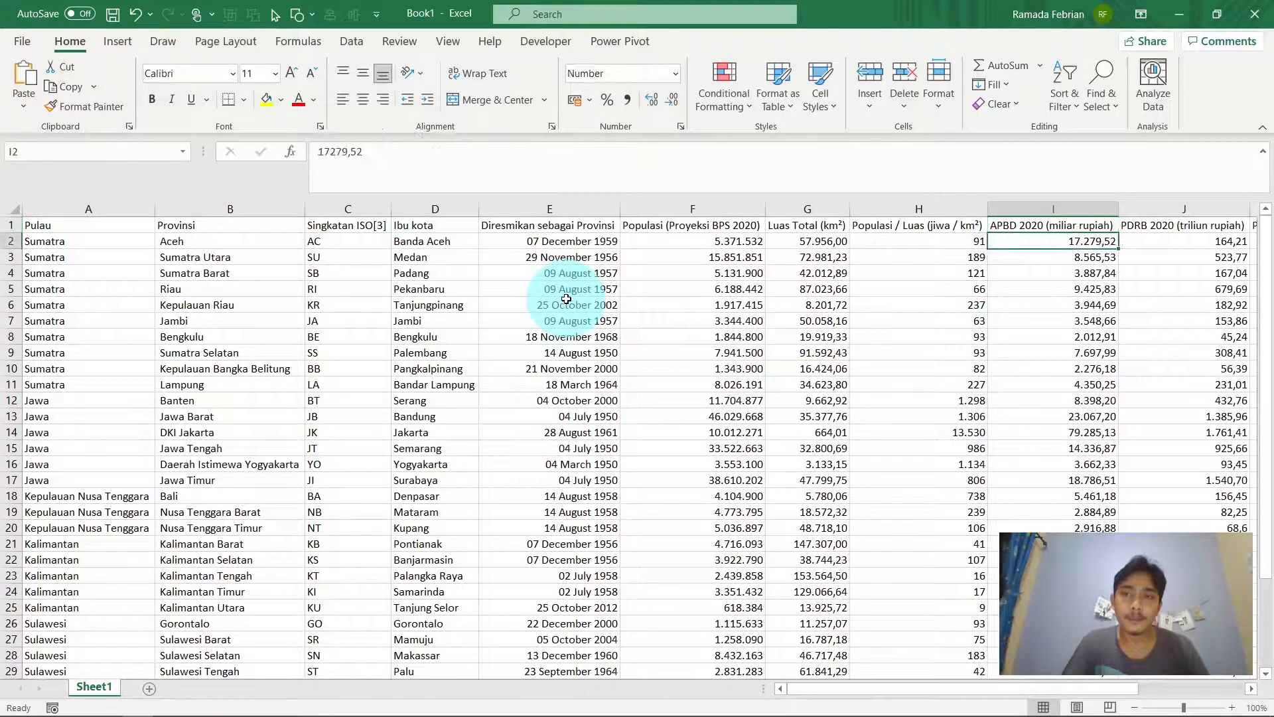
pyautogui.hotkey('ctrl', 'Down')
pyautogui.hotkey('ctrl', 'Up')
pyautogui.press('Right')
pyautogui.press('Down')
pyautogui.hotkey('ctrl', 'Down')
pyautogui.hotkey('ctrl', 'Up')
pyautogui.press('Right')
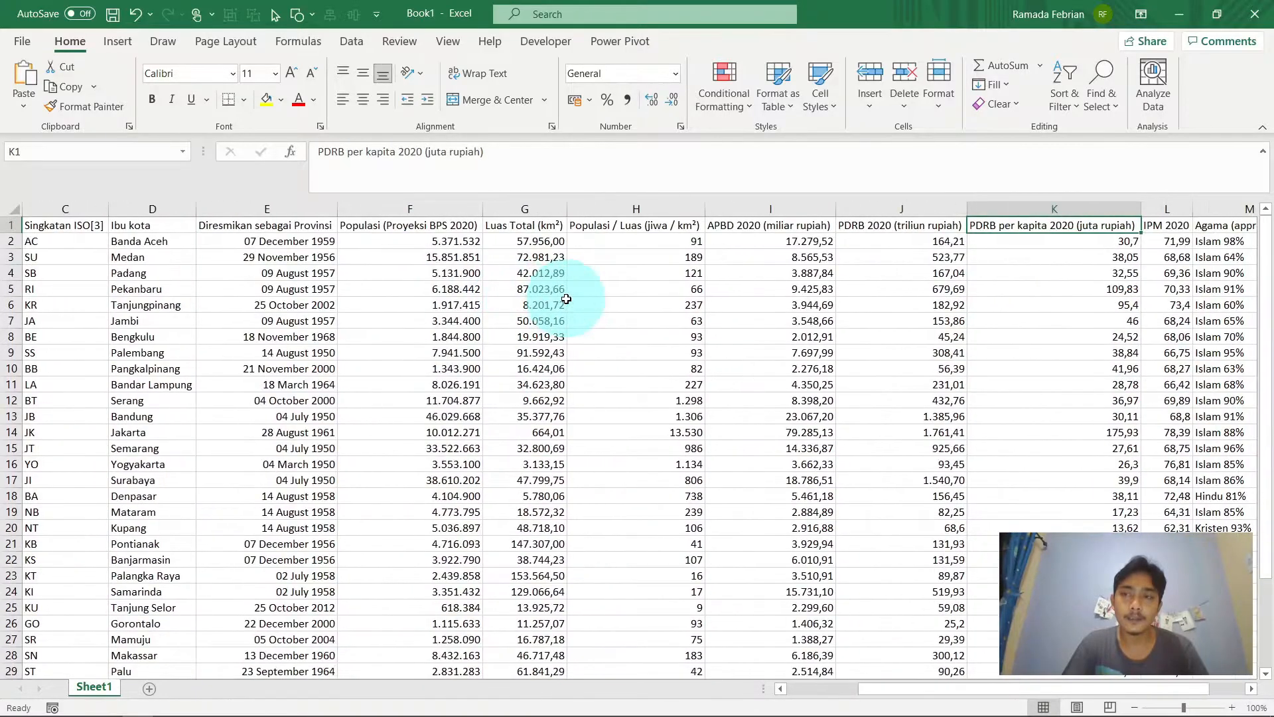
pyautogui.press('Down')
pyautogui.hotkey('ctrl', 'Down')
pyautogui.hotkey('ctrl', 'Up')
pyautogui.press('Right')
pyautogui.press('Down')
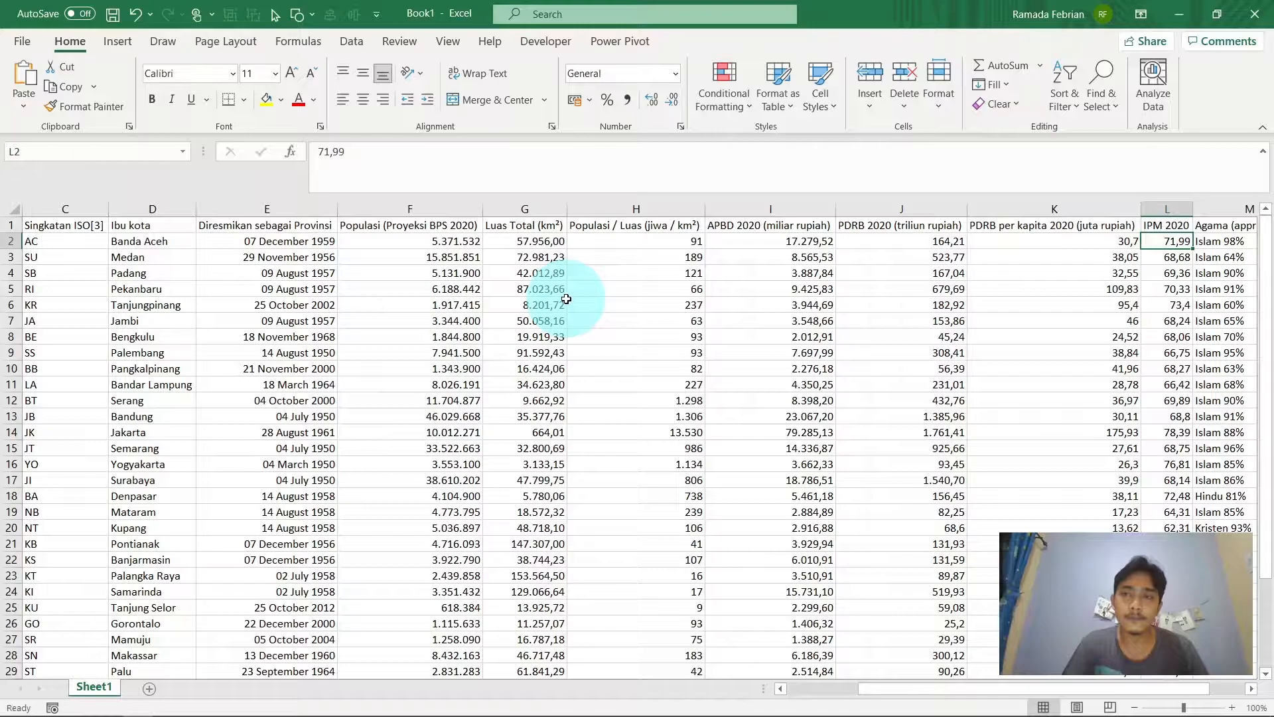
pyautogui.hotkey('ctrl', 'Down')
pyautogui.hotkey('ctrl', 'Up')
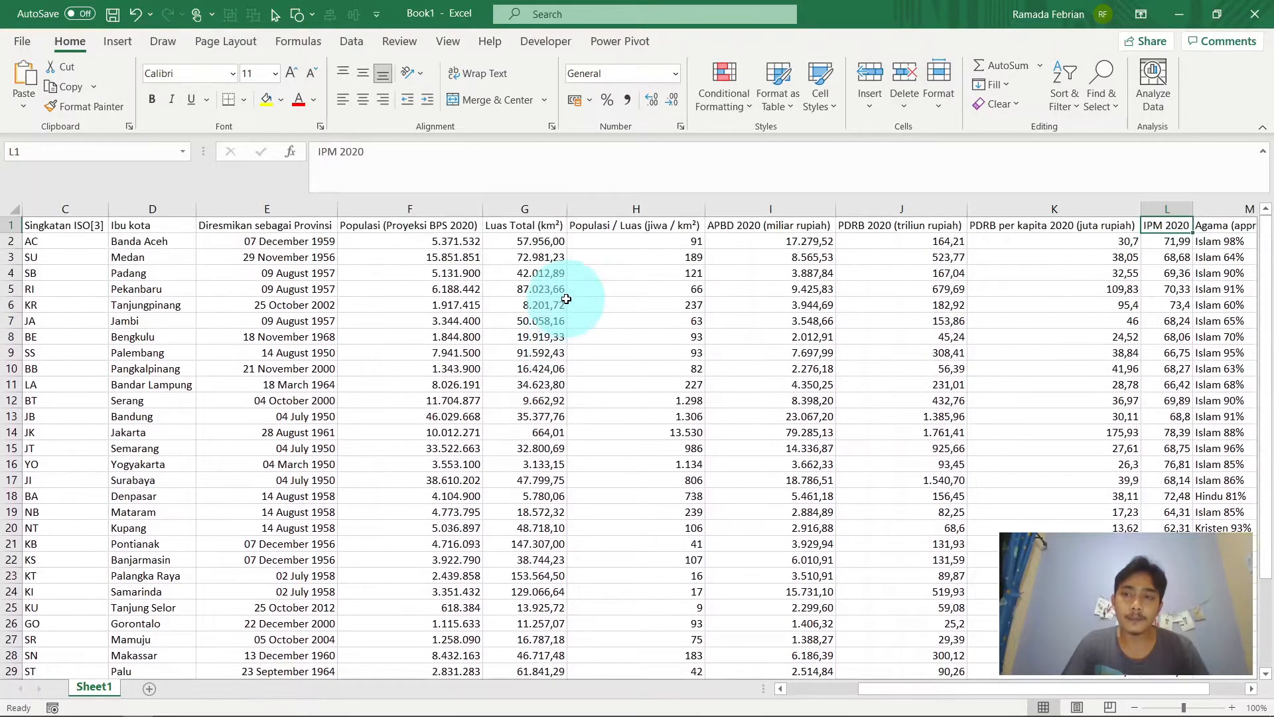
# Step: Switch to the Wikipedia page to compare the IPM 2020 column, and return to Excel to check the Agama column
pyautogui.hotkey('alt', 'Tab')
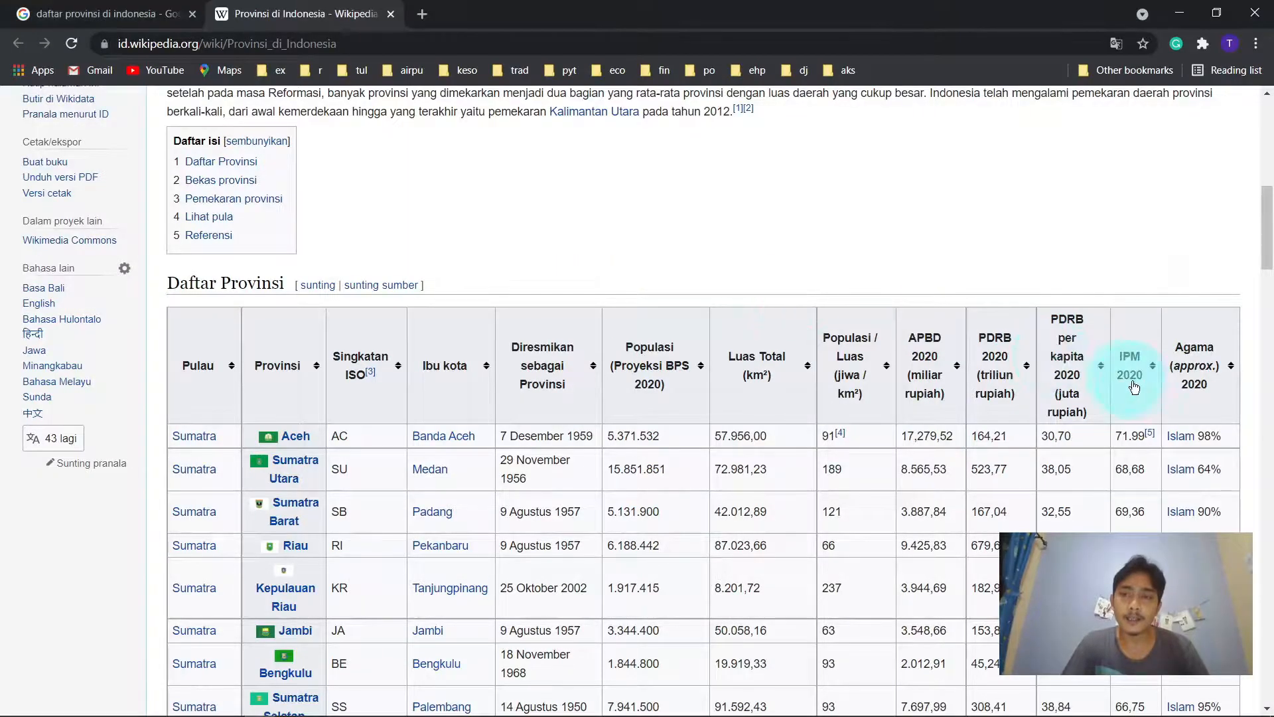
pyautogui.hotkey('alt', 'Tab')
pyautogui.press('Right')
pyautogui.hotkey('ctrl', 'Down')
pyautogui.hotkey('ctrl', 'Up')
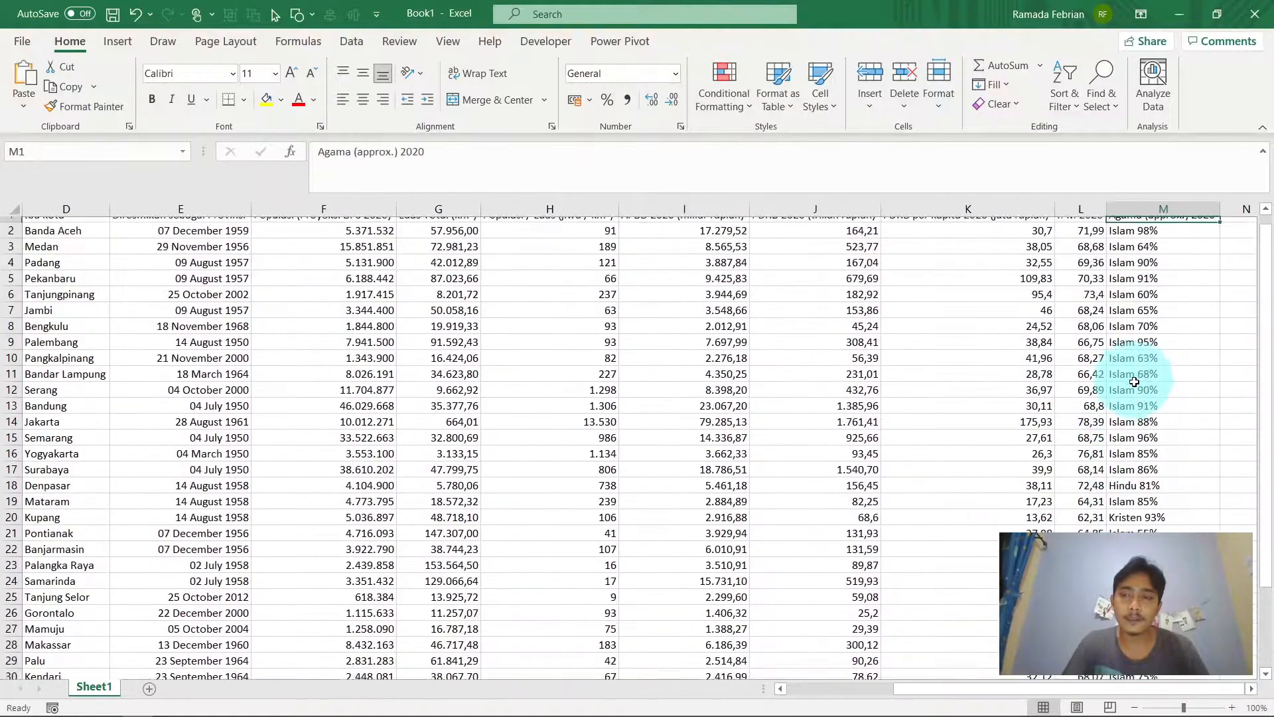
# Step: Look over the whole cleaned dataset, from the Pulau header to the last row and across to the last columns
pyautogui.hotkey('ctrl', 'Left')
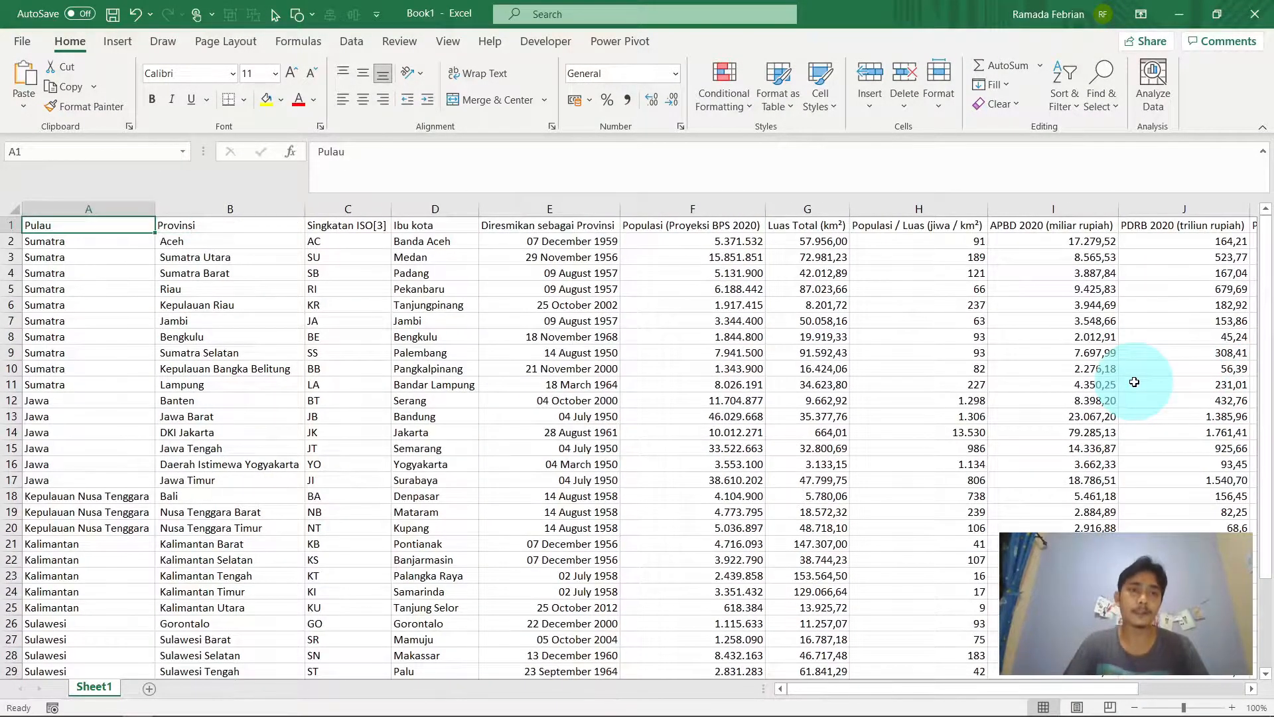
pyautogui.press('Down')
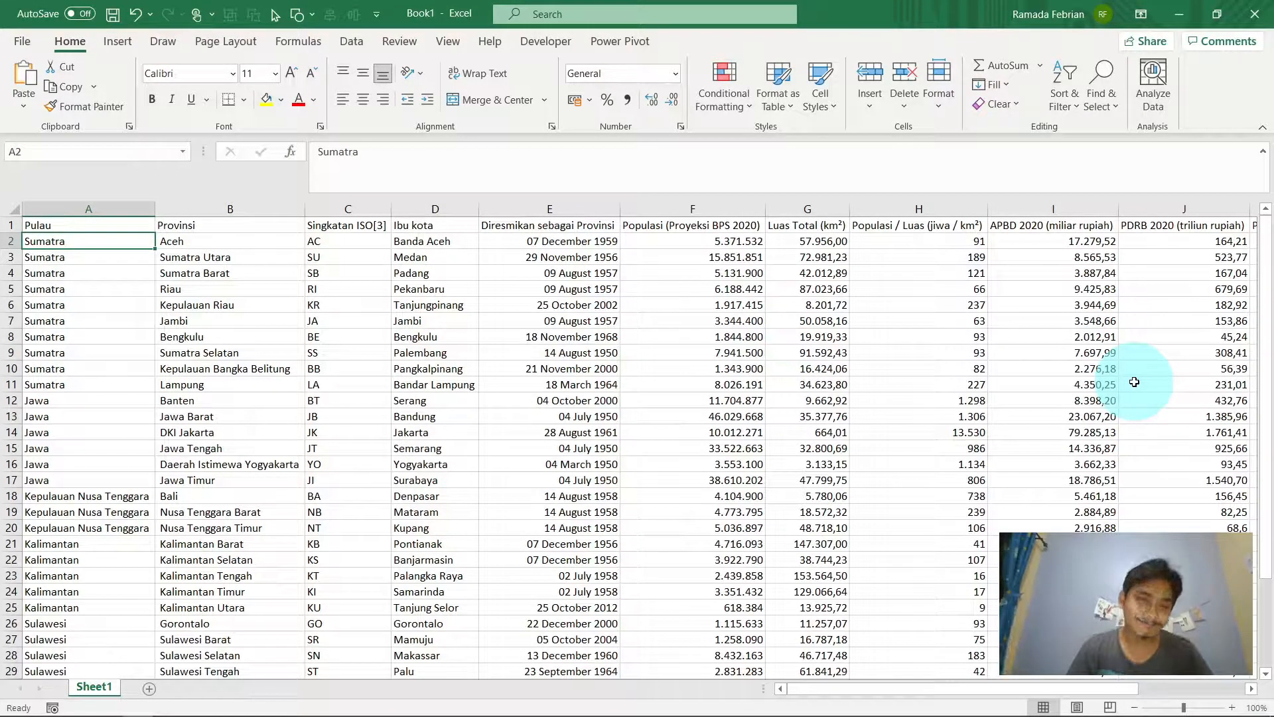
pyautogui.press('Up')
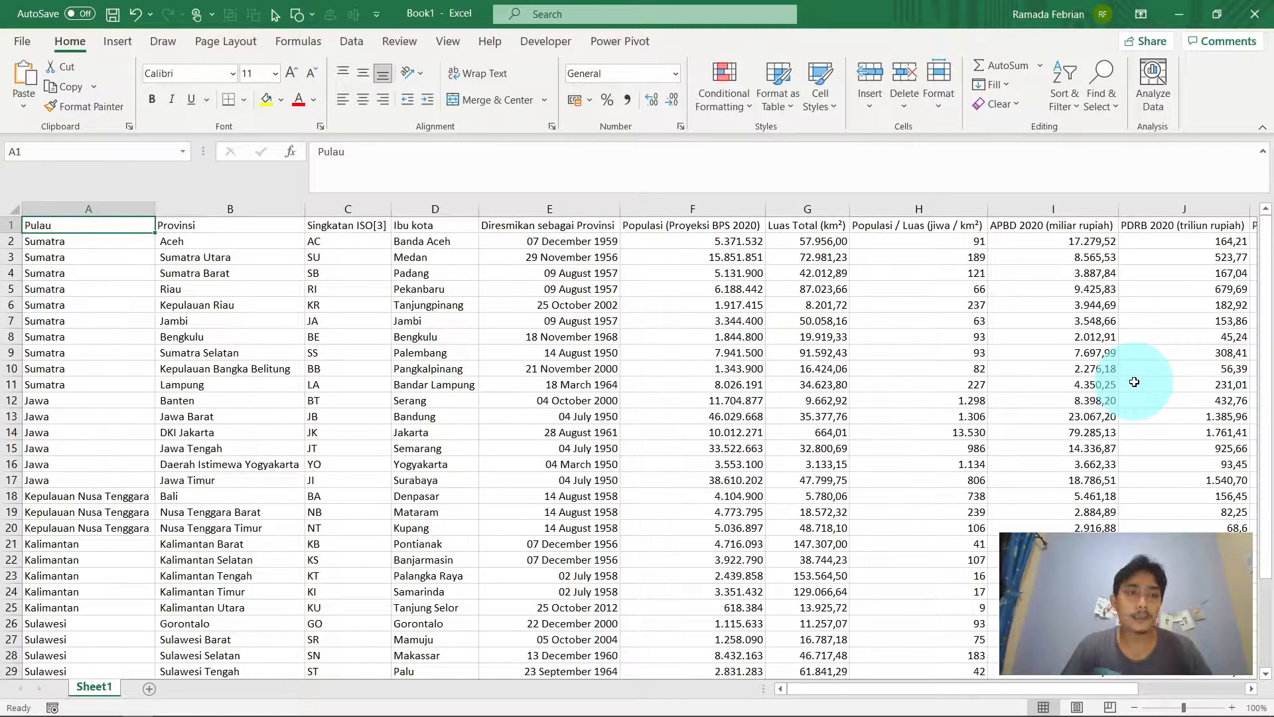
pyautogui.hotkey('ctrl', 'shift', 'End')
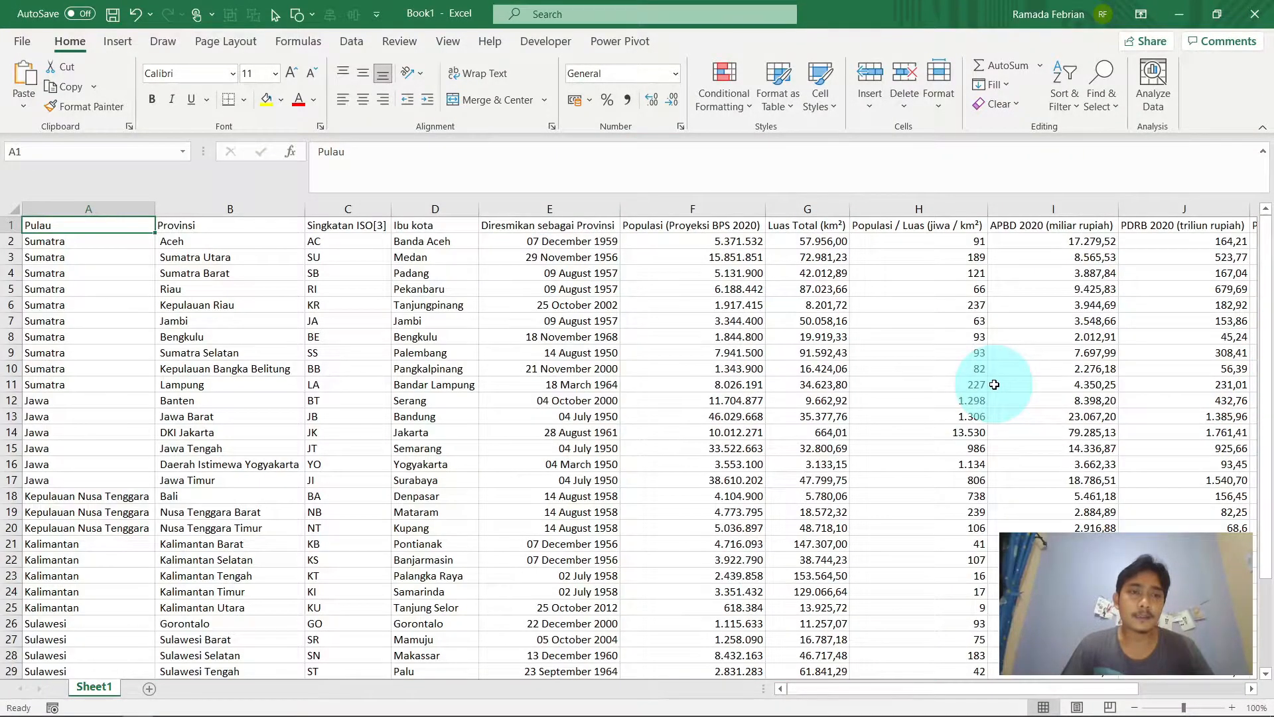
pyautogui.press('Down')
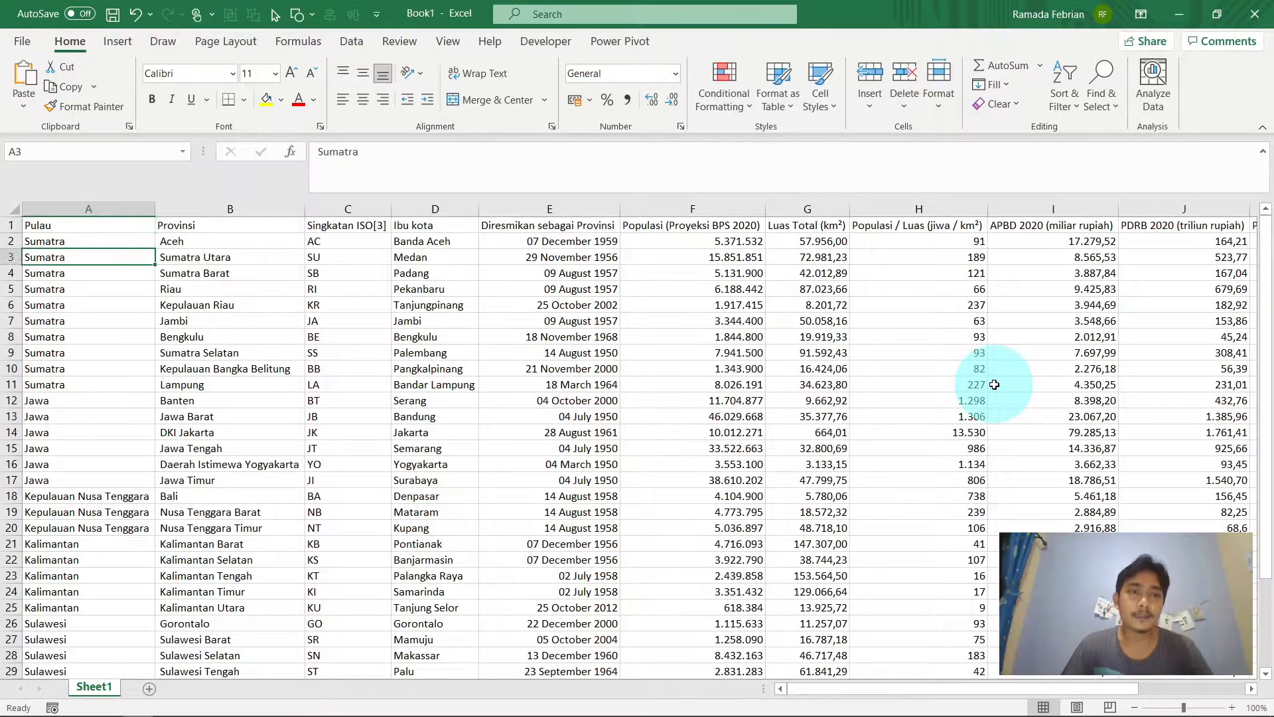
pyautogui.press('Up')
pyautogui.scroll(-4, 994, 384)
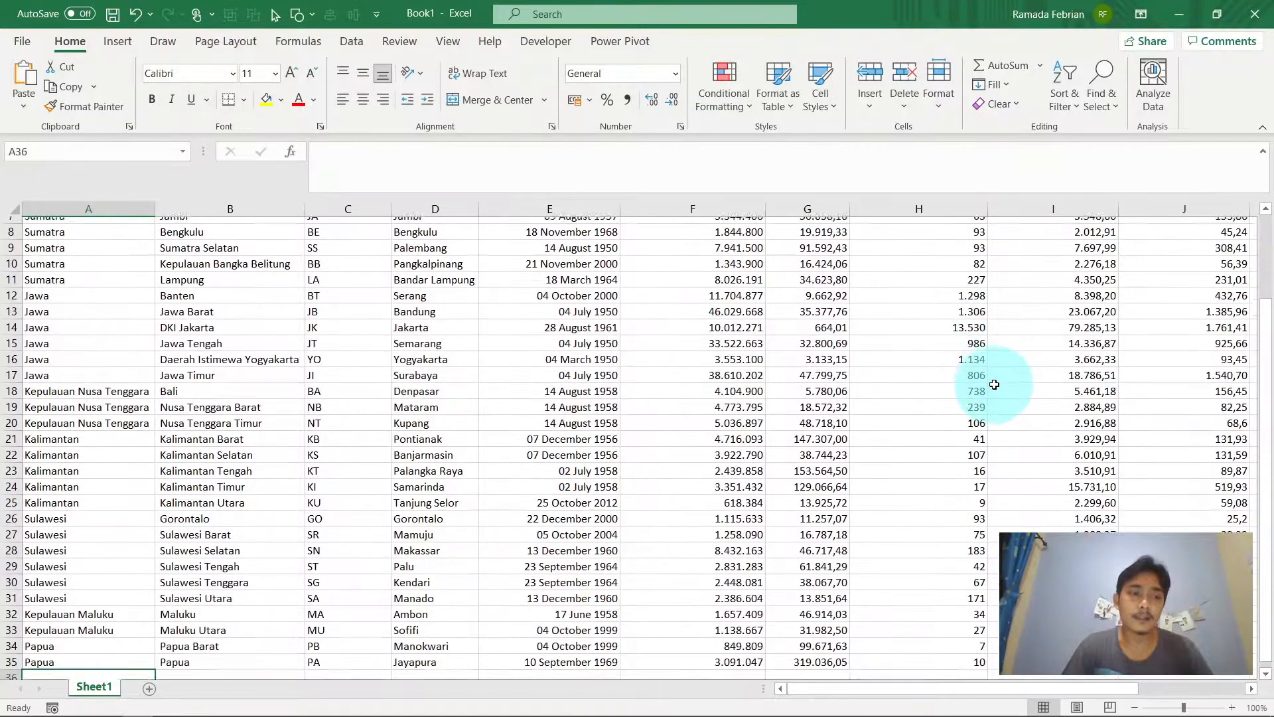
pyautogui.scroll(3, 993, 384)
pyautogui.scroll(3, 994, 384)
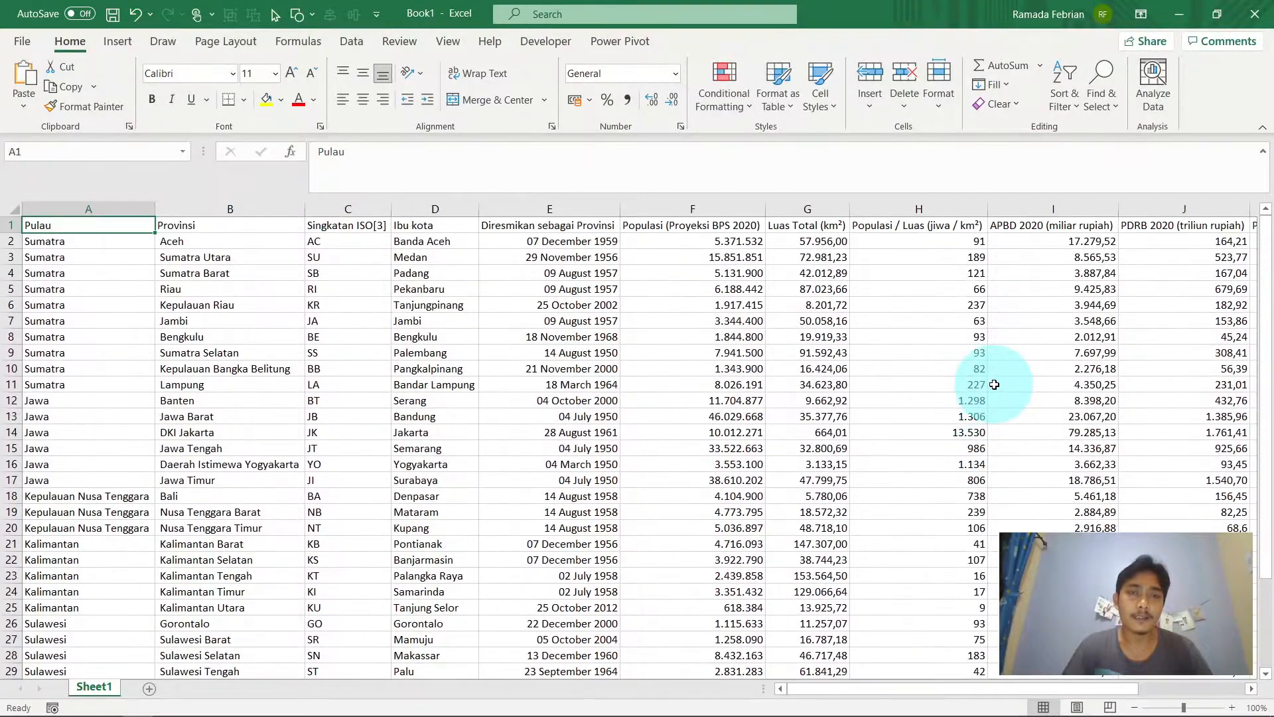
pyautogui.hscroll(3, 994, 384)
pyautogui.hscroll(-3, 994, 384)
# Step: Convert the data range A1:M35 into an Excel table with headers
pyautogui.press('Down')
pyautogui.press('Down')
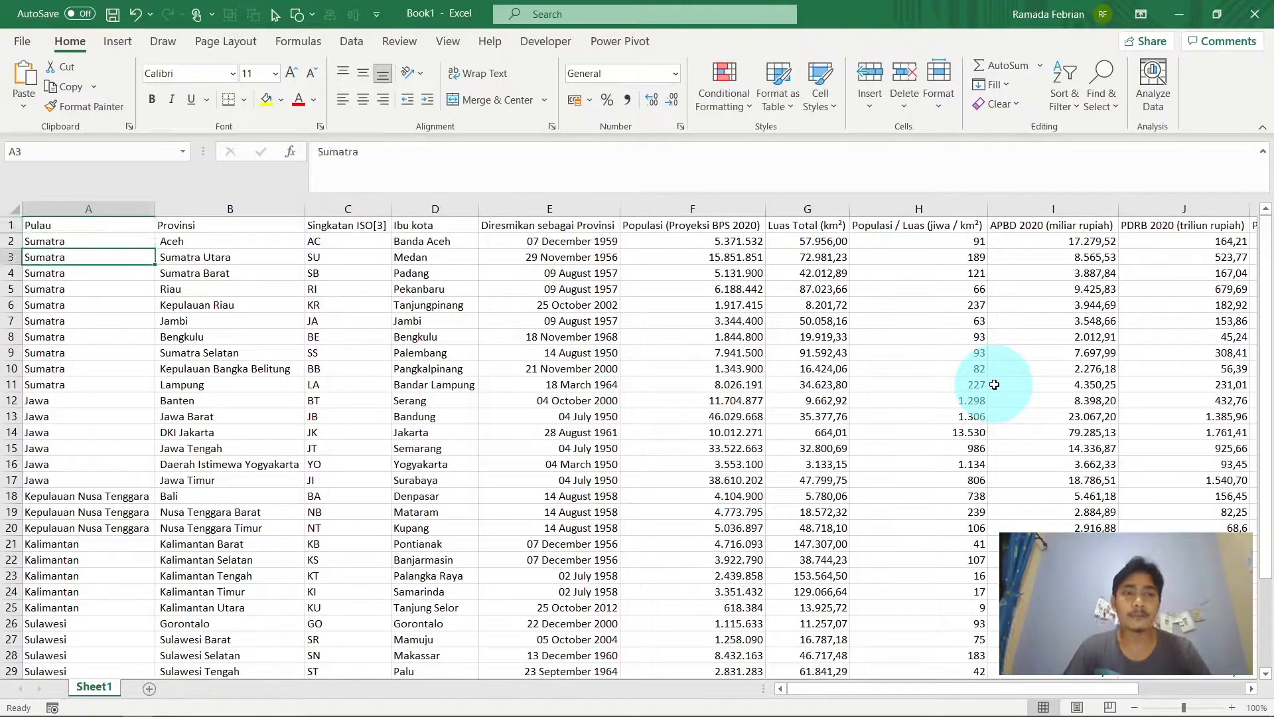
pyautogui.press('Right')
pyautogui.press('Right')
pyautogui.press('Left')
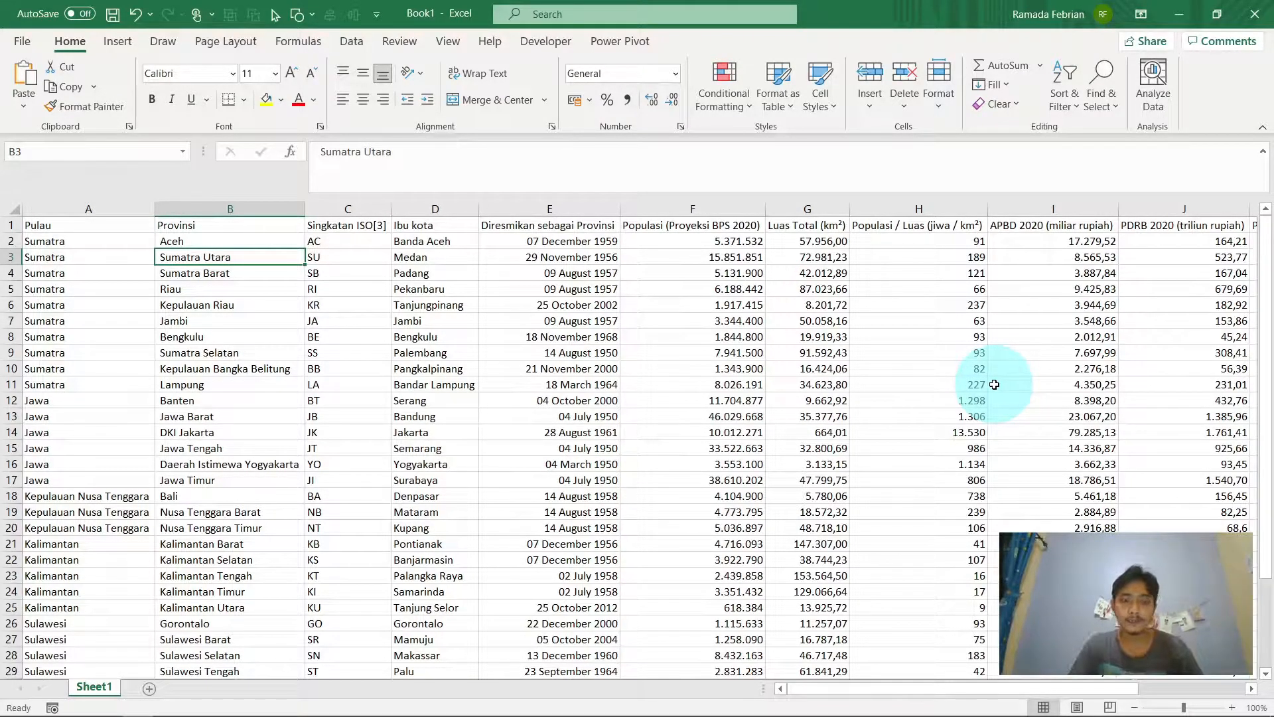
pyautogui.hotkey('ctrl', 't')
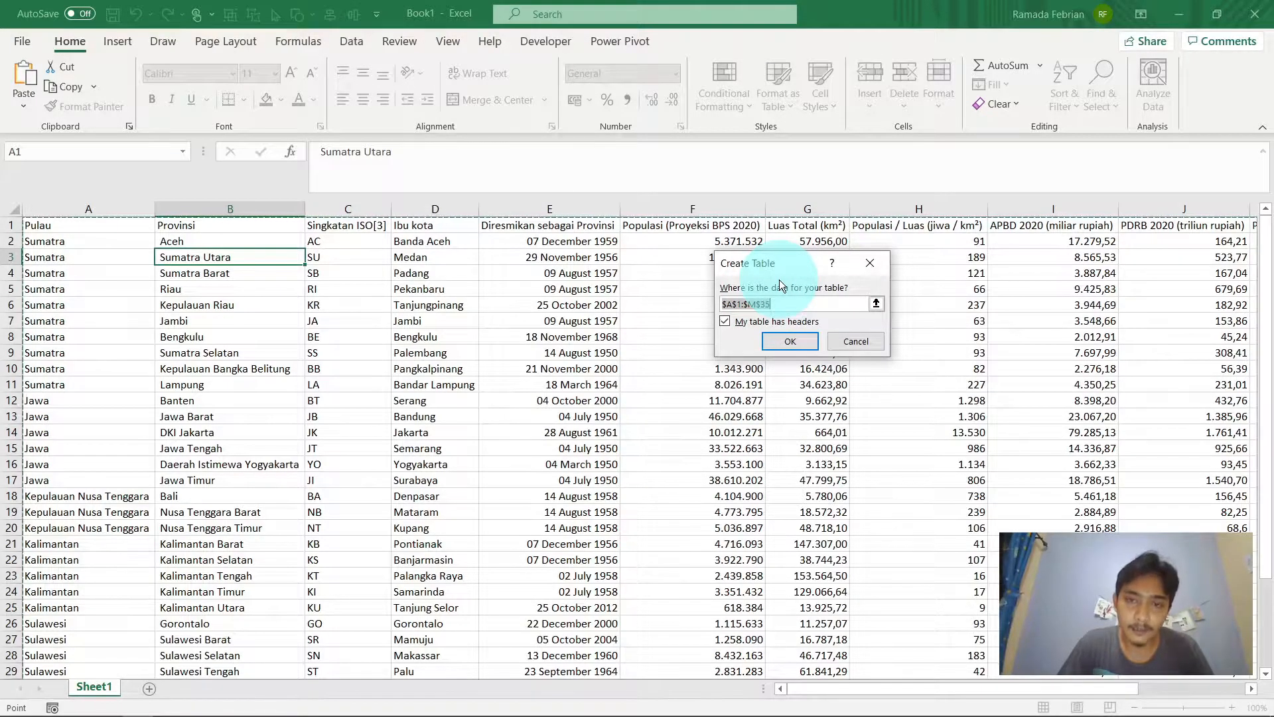
pyautogui.moveTo(799, 257); pyautogui.dragTo(666, 292)
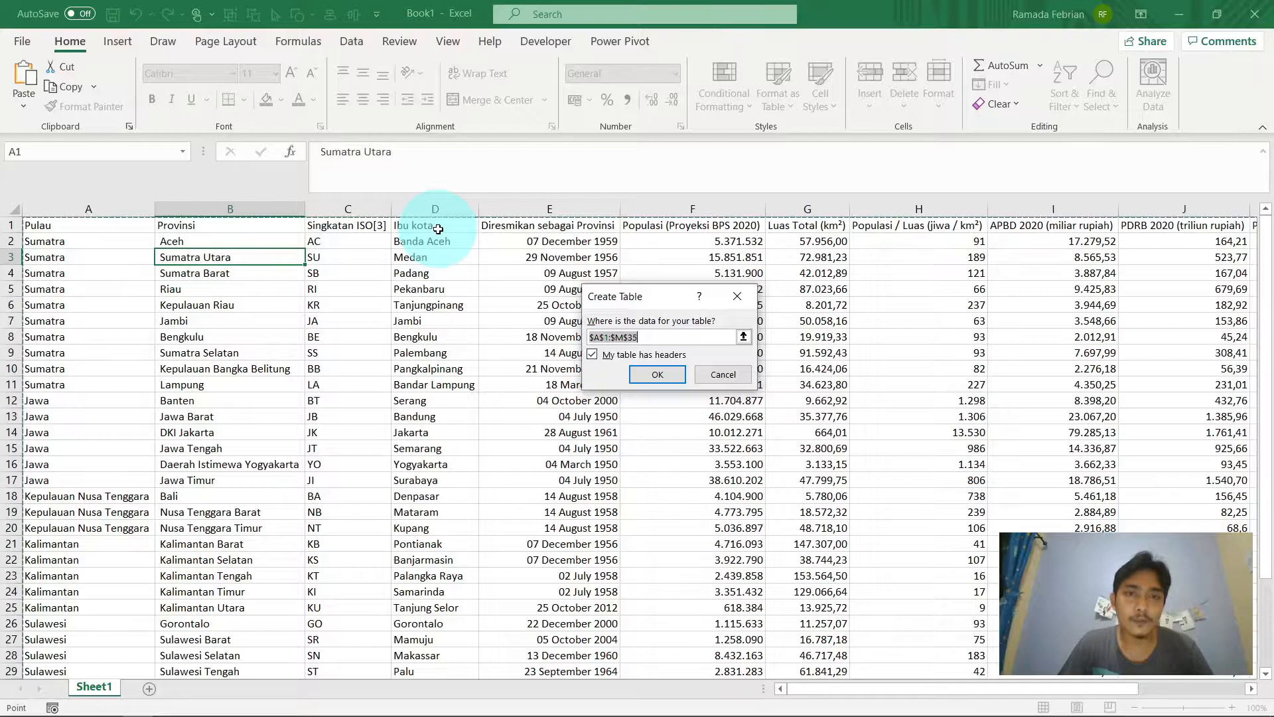
pyautogui.click(592, 354)
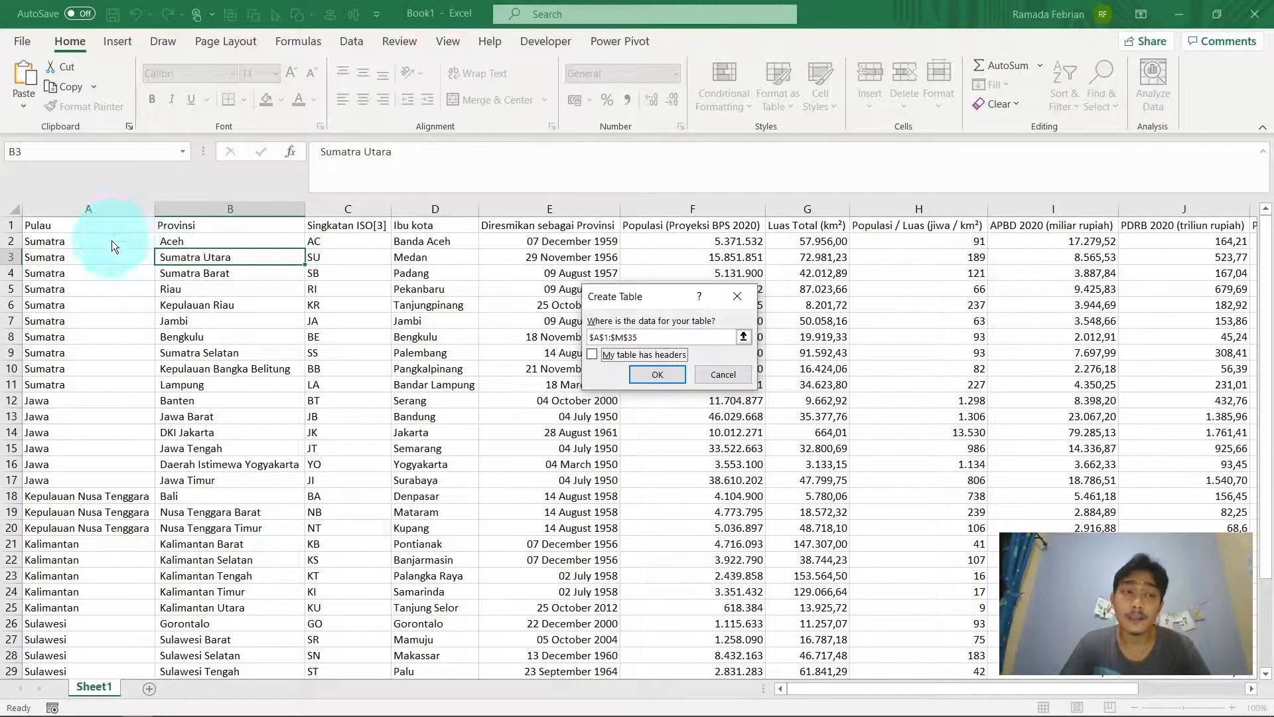
pyautogui.click(591, 354)
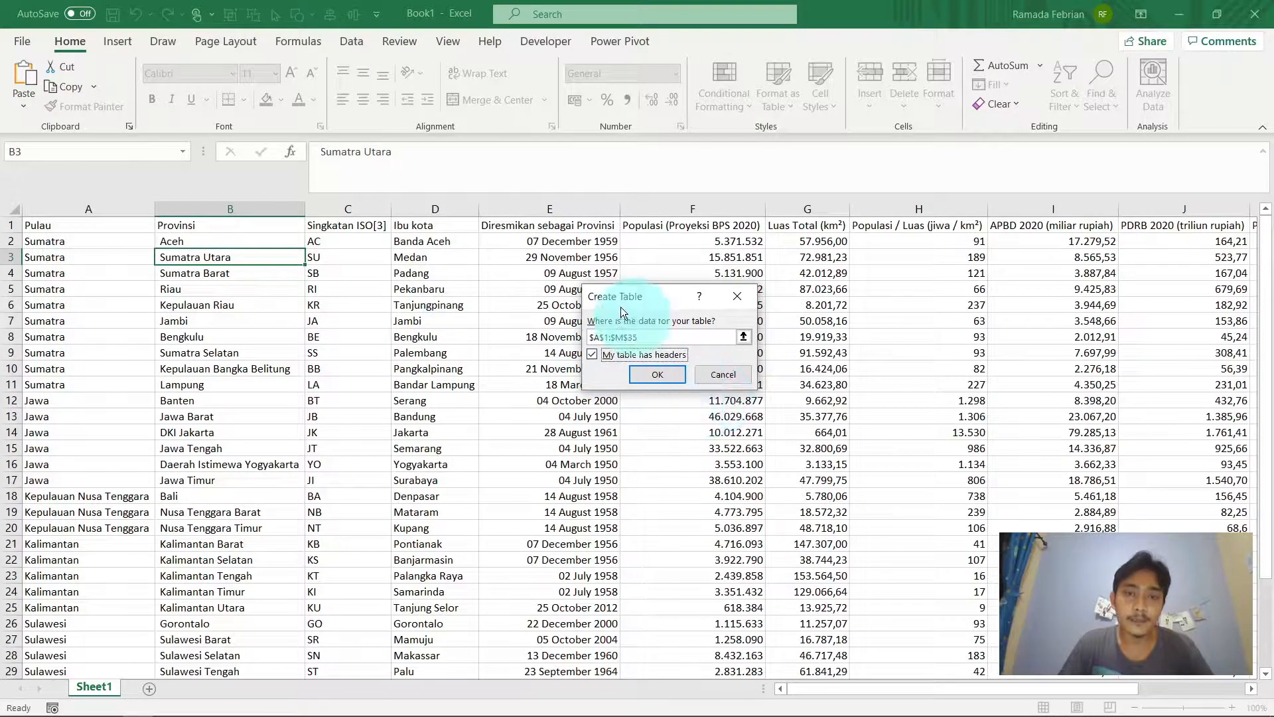
pyautogui.click(656, 376)
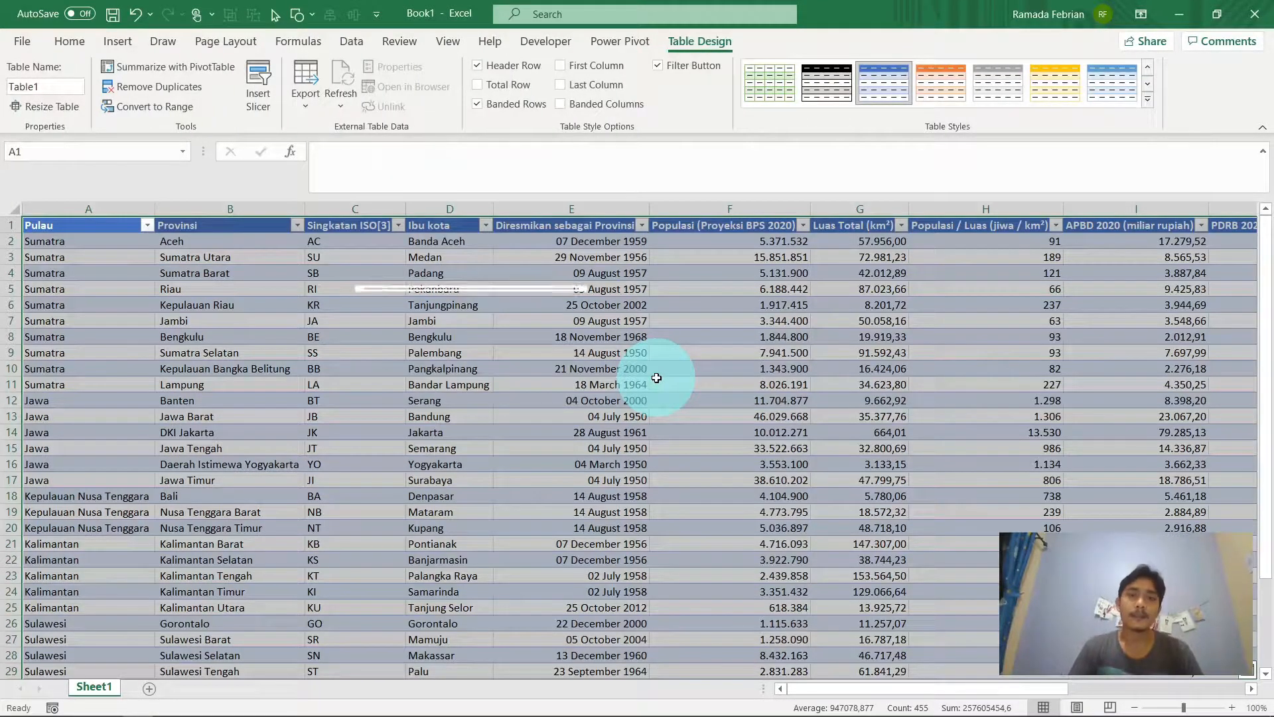
# Step: Check the new table's extent across its header row and down the Pulau column
pyautogui.click(515, 317)
pyautogui.hotkey('ctrl', 'Left')
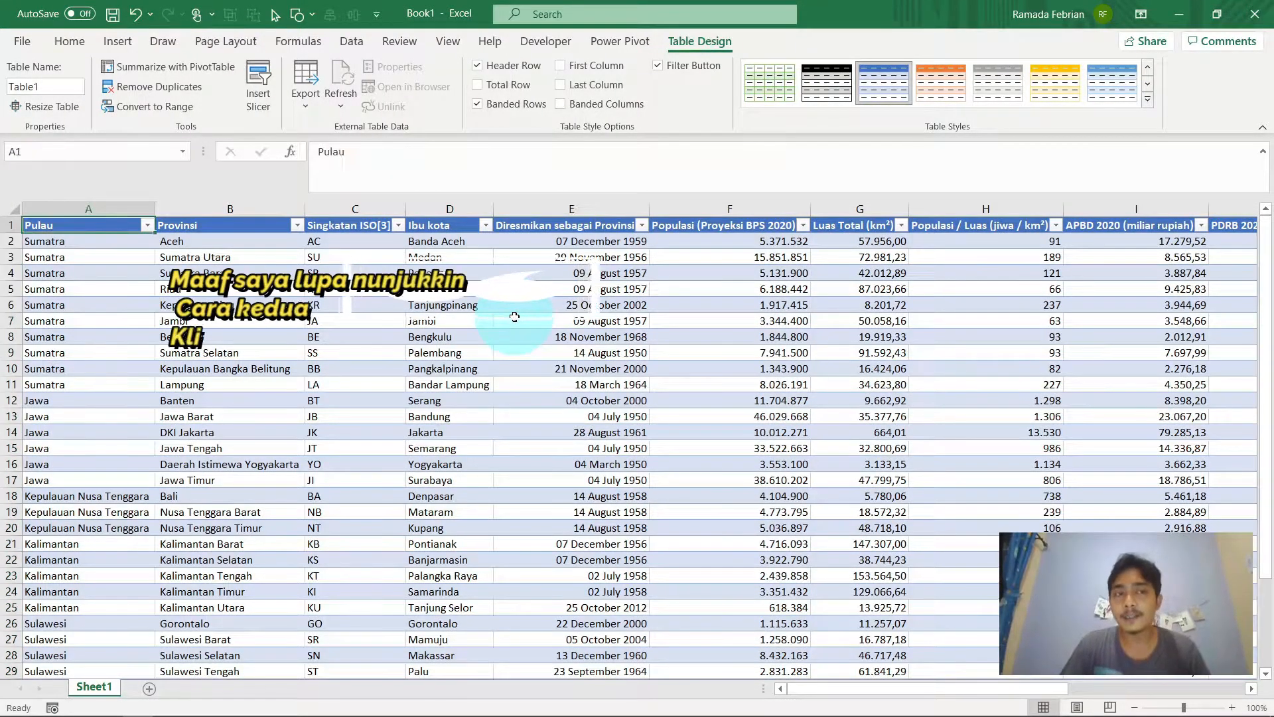
pyautogui.hotkey('ctrl', 'Up')
pyautogui.hotkey('ctrl', 'Right')
pyautogui.hotkey('ctrl', 'Left')
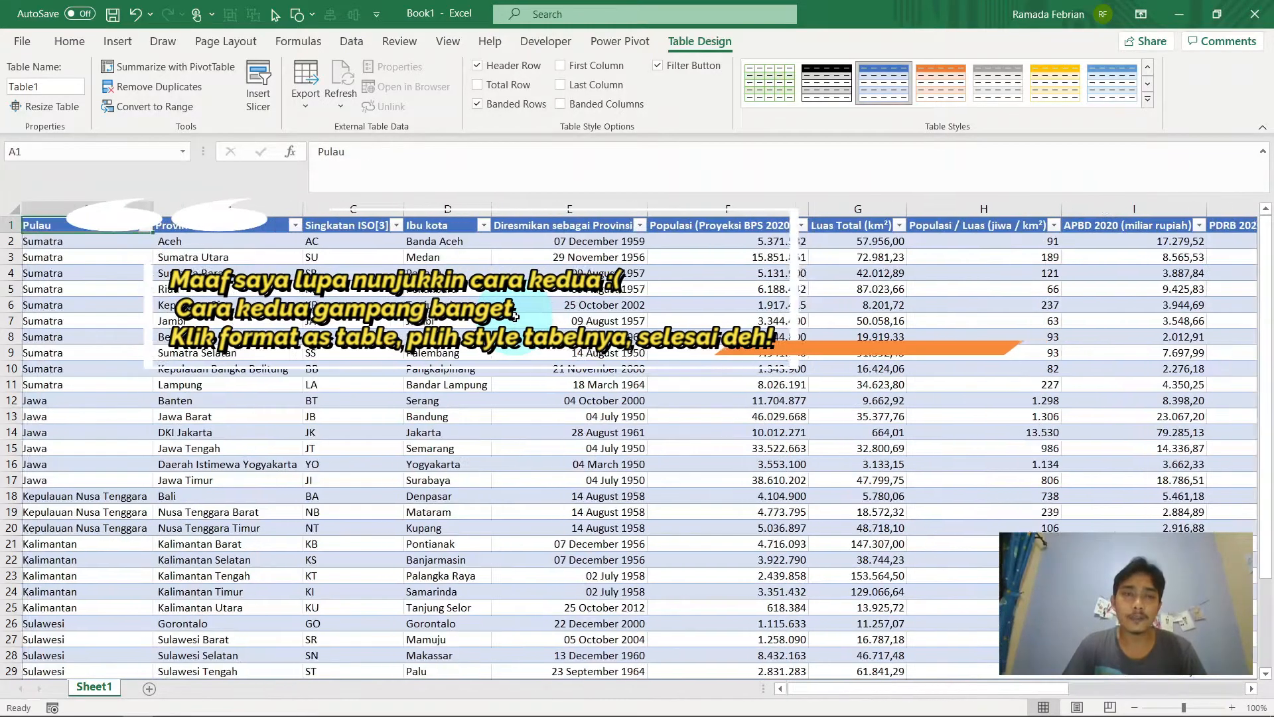
pyautogui.hotkey('ctrl', 'Down')
pyautogui.hotkey('ctrl', 'Up')
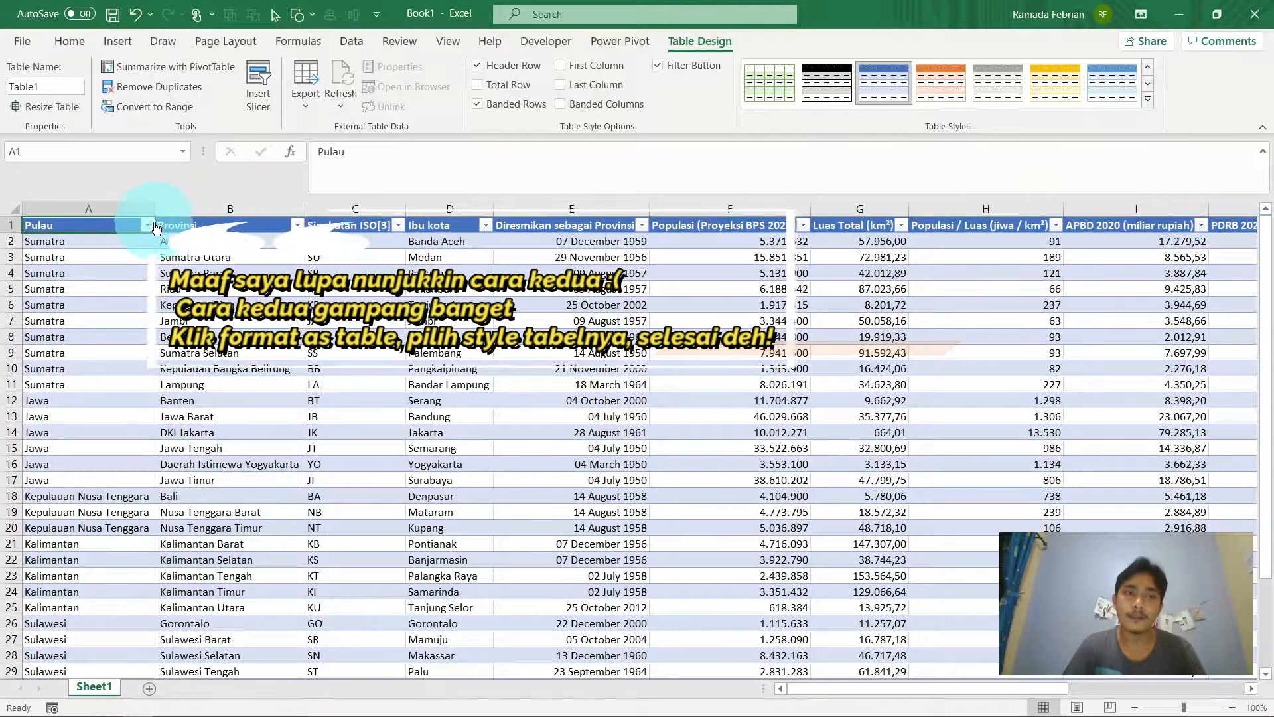
# Step: Sort the table by Pulau from A to Z and again from Z to A
pyautogui.click(147, 225)
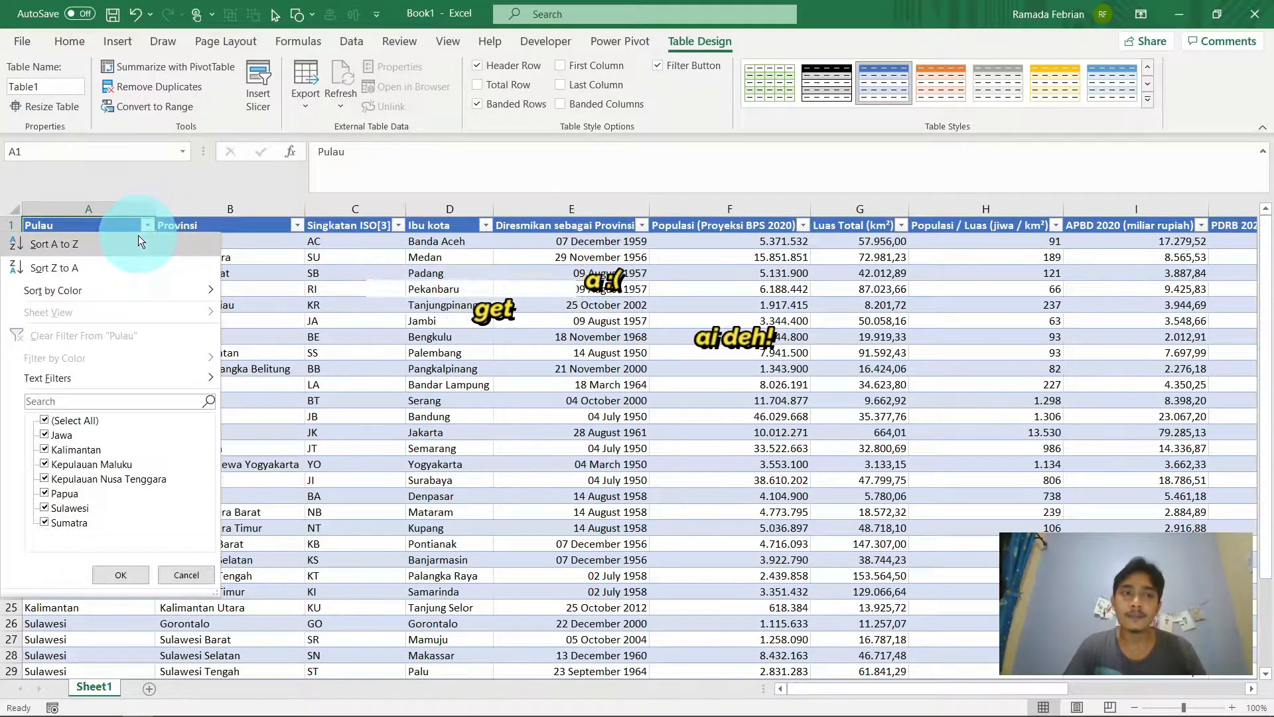
pyautogui.click(138, 242)
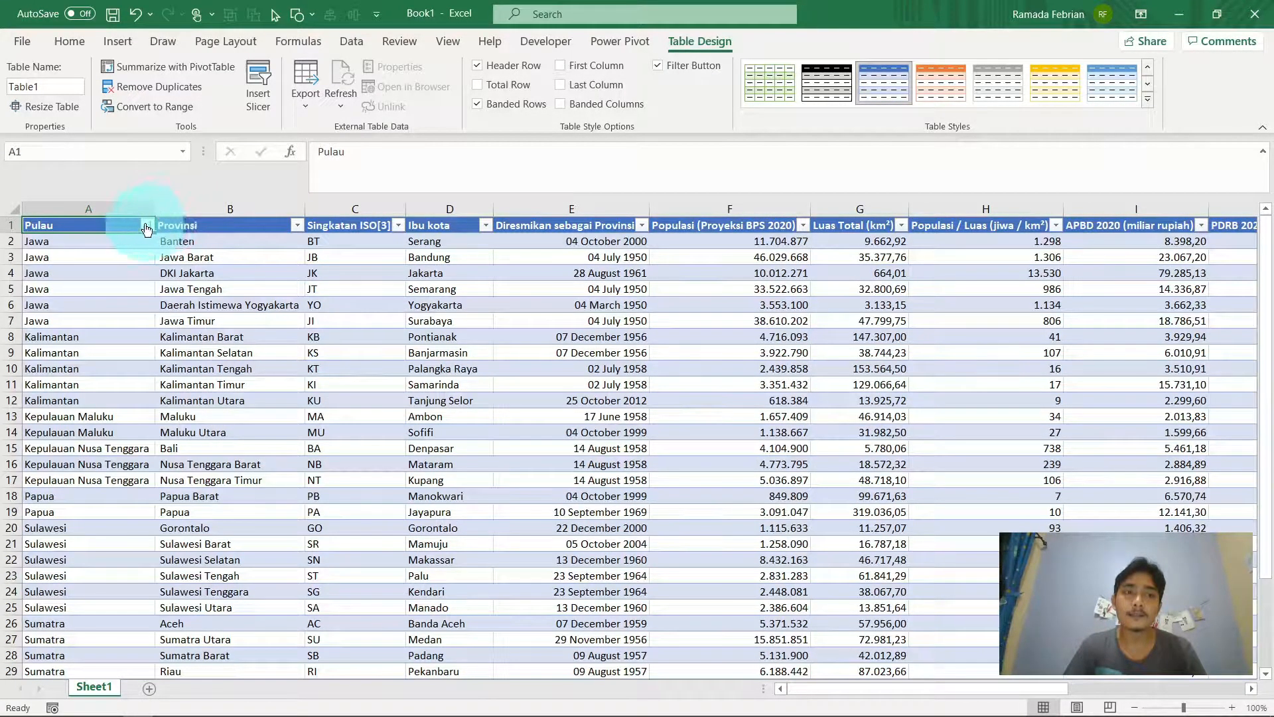
pyautogui.click(144, 224)
pyautogui.click(130, 260)
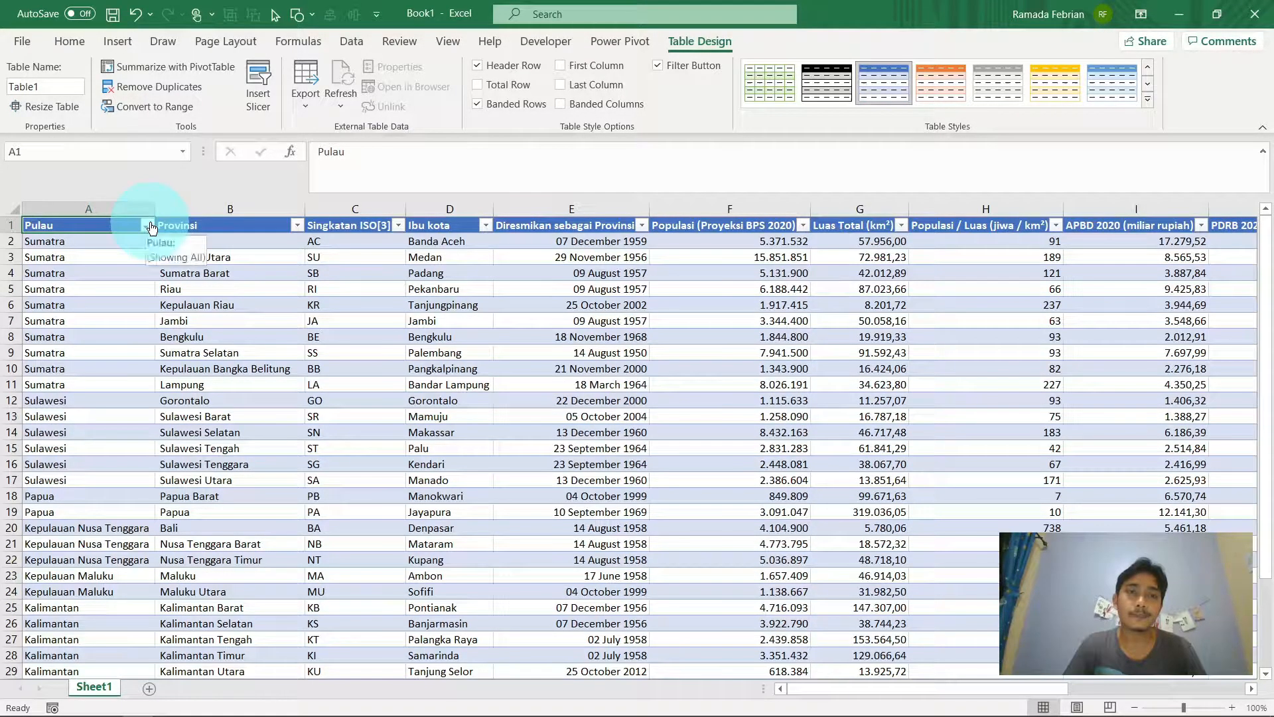
# Step: Sort the table by Populasi (Proyeksi BPS 2020) from smallest to largest
pyautogui.click(528, 314)
pyautogui.hotkey('ctrl', 'Up')
pyautogui.press('Right')
pyautogui.press('Right')
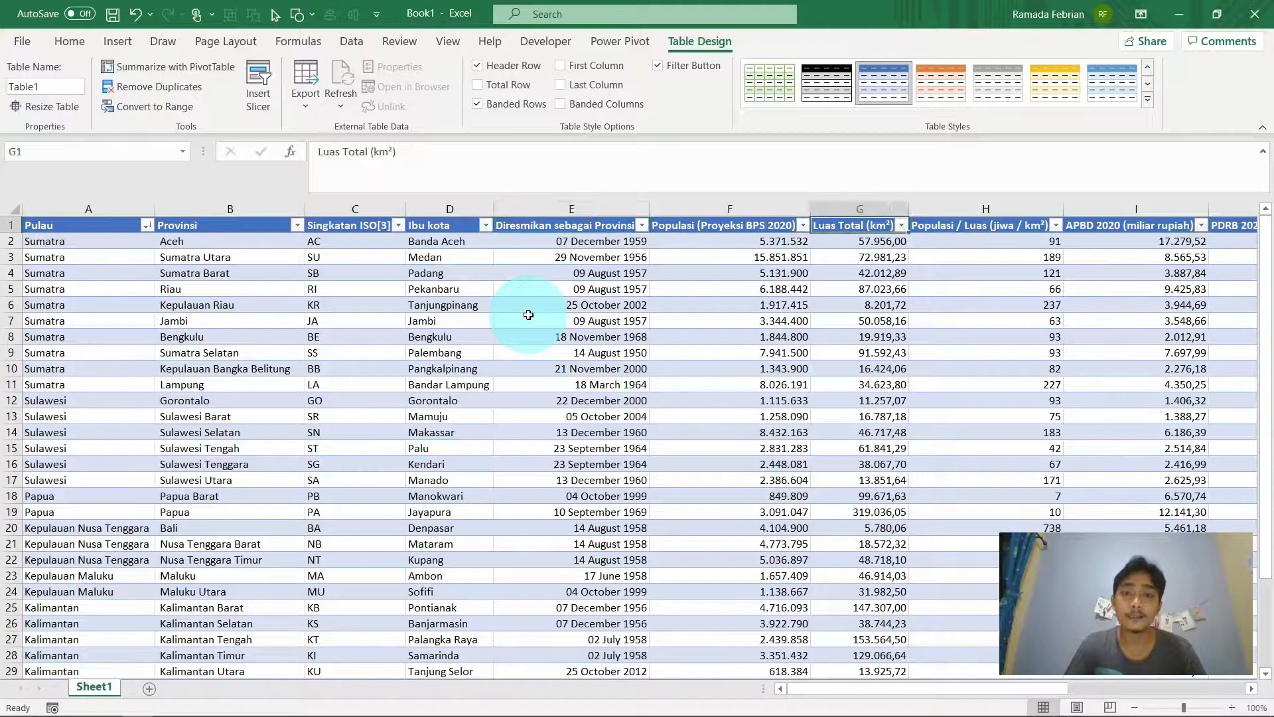
pyautogui.press('Left')
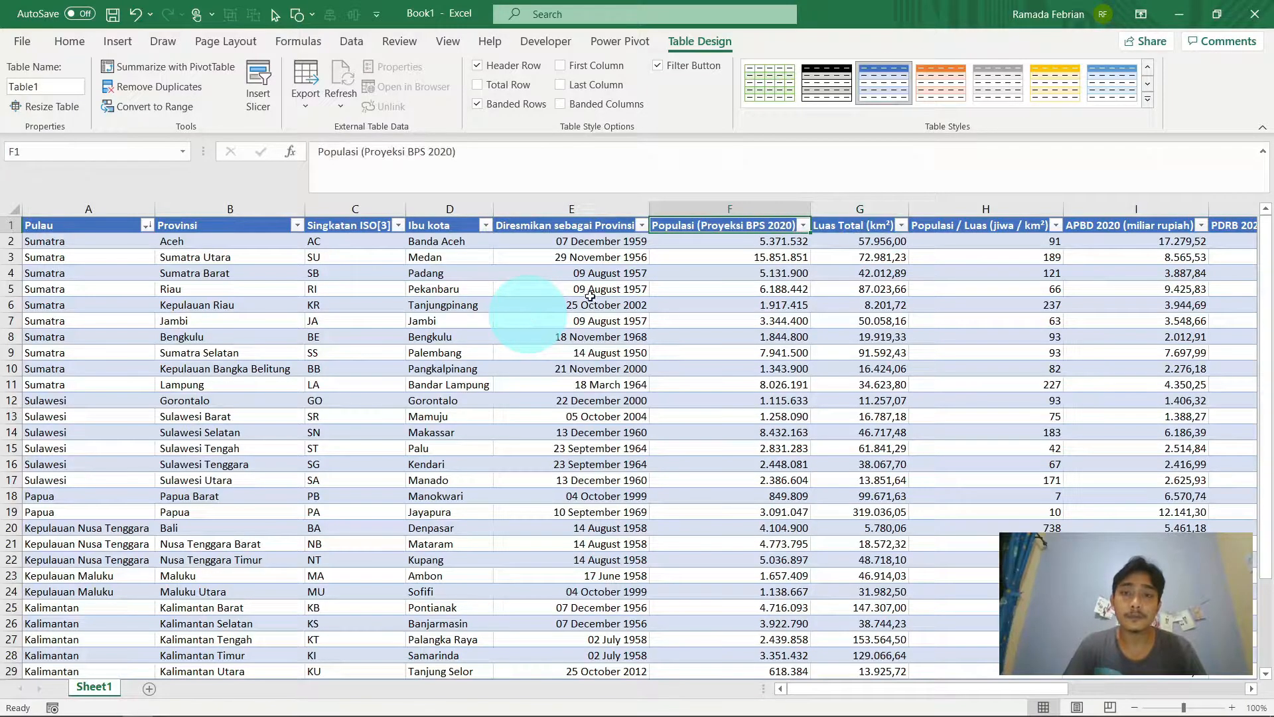
pyautogui.click(806, 225)
pyautogui.click(706, 239)
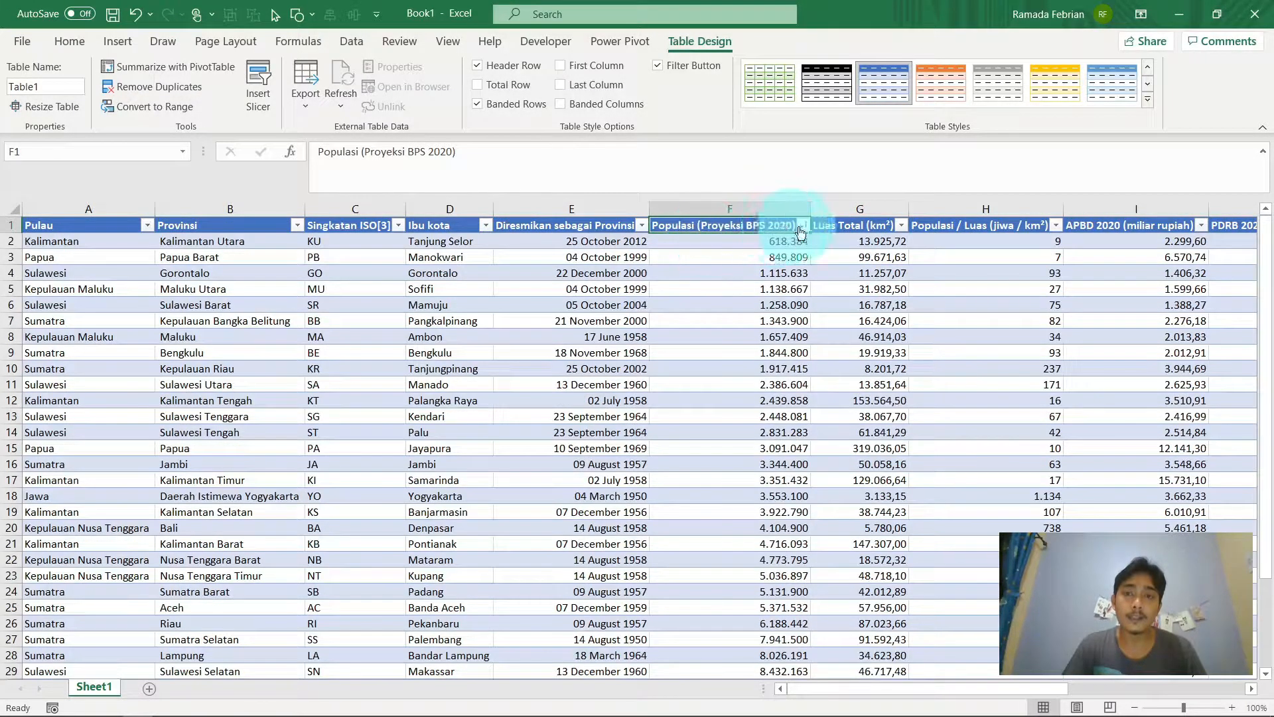
# Step: Filter Populasi (Proyeksi BPS 2020) to the top 10 items and sort the filtered rows from largest to smallest
pyautogui.click(802, 226)
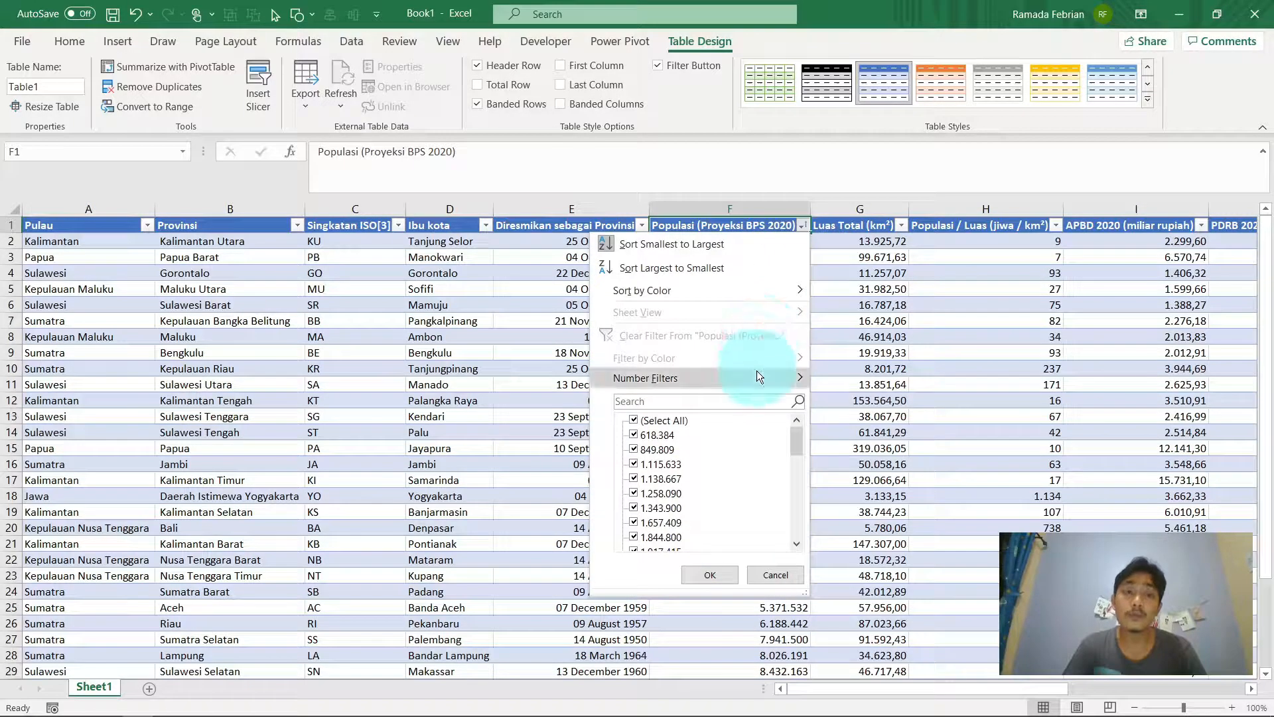
pyautogui.moveTo(757, 373)
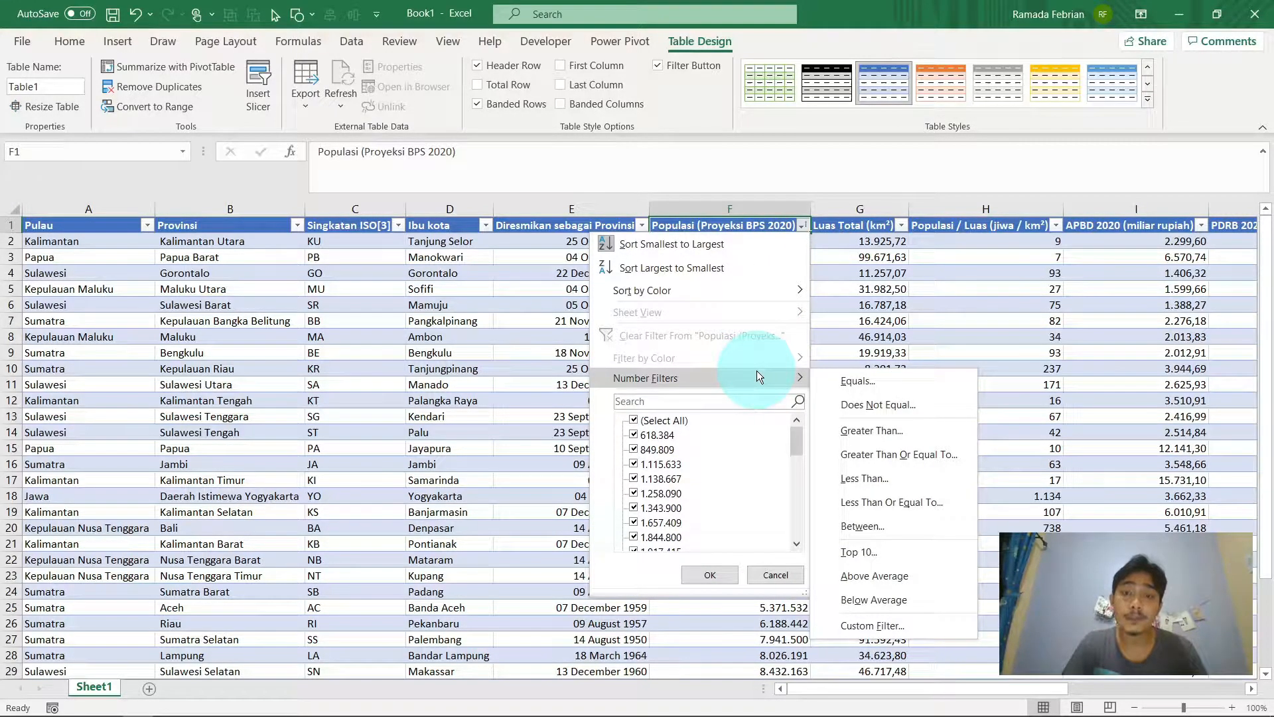
pyautogui.click(884, 545)
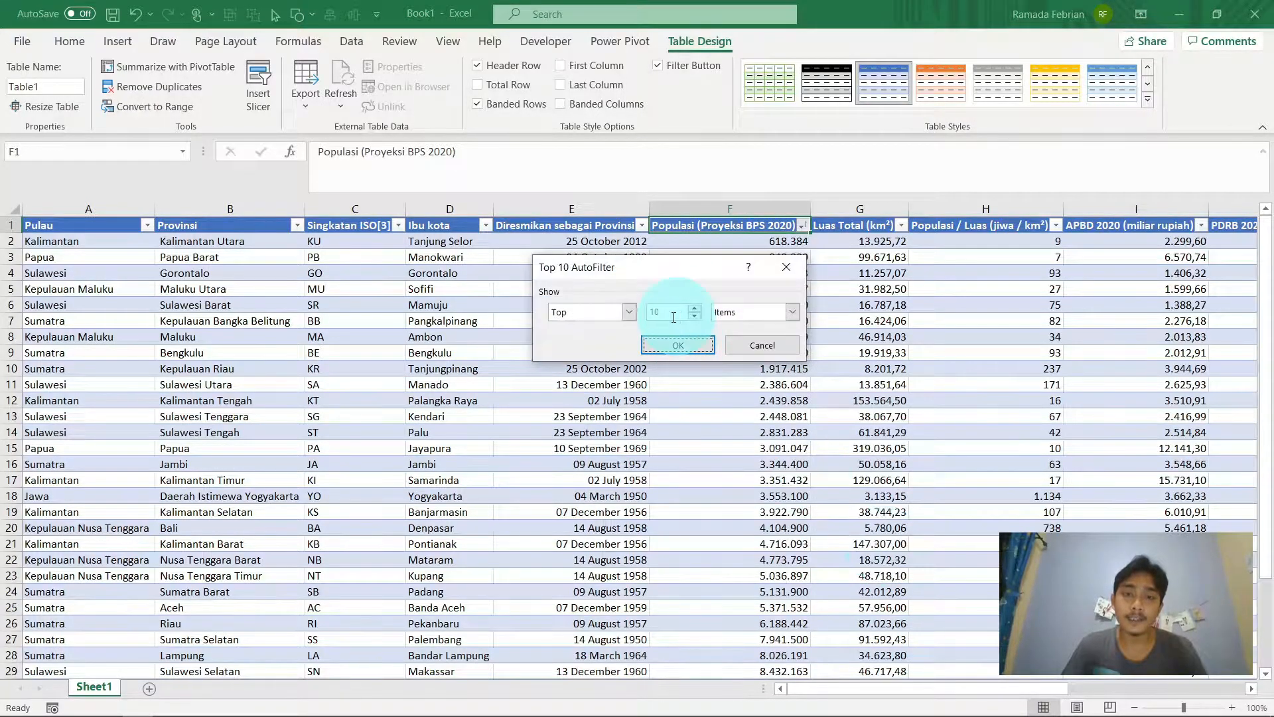
pyautogui.click(699, 348)
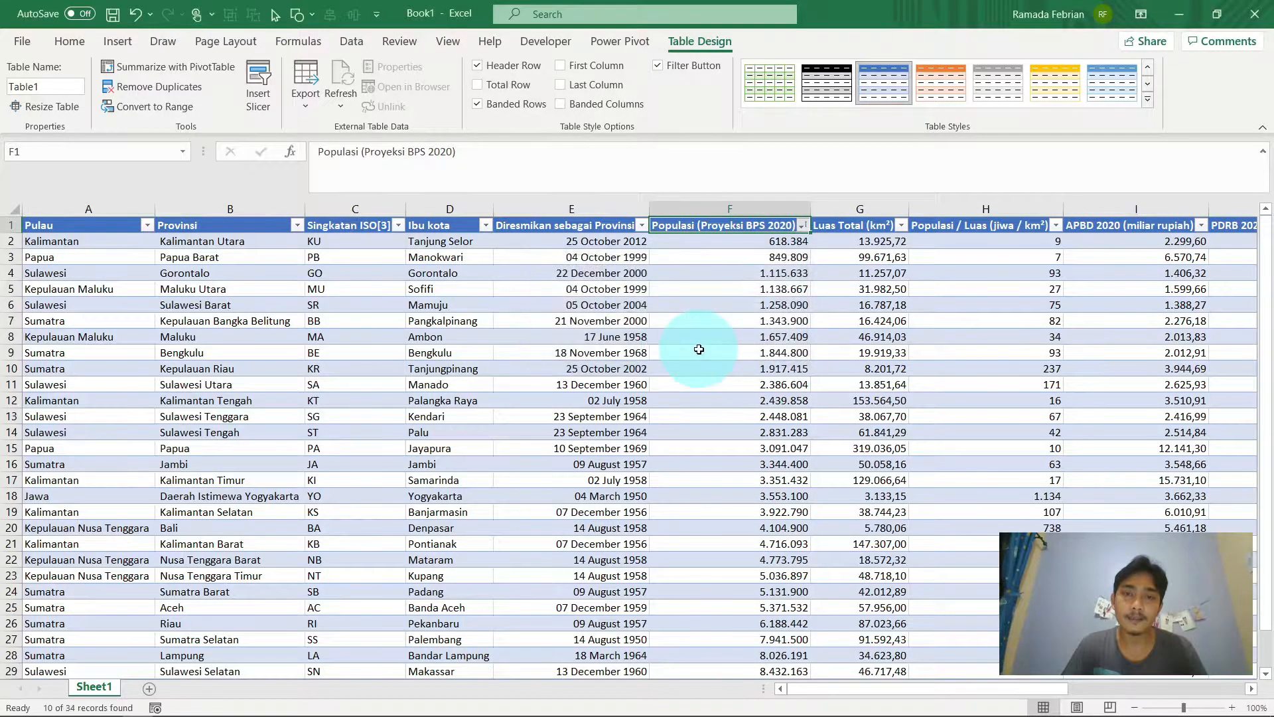
pyautogui.click(804, 225)
pyautogui.click(745, 268)
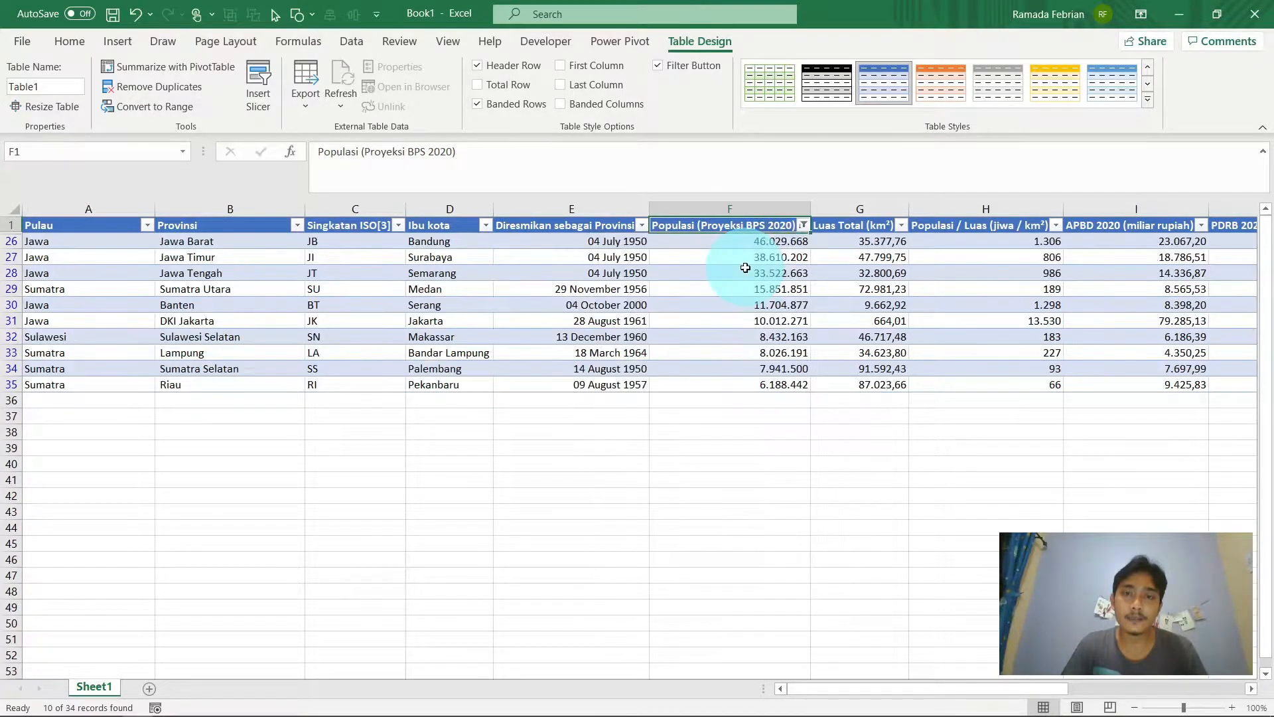
# Step: Examine the order of the filtered values in the Populasi (Proyeksi BPS 2020) column
pyautogui.click(760, 247)
pyautogui.press('Down')
pyautogui.press('Down')
pyautogui.press('Down')
pyautogui.press('Down')
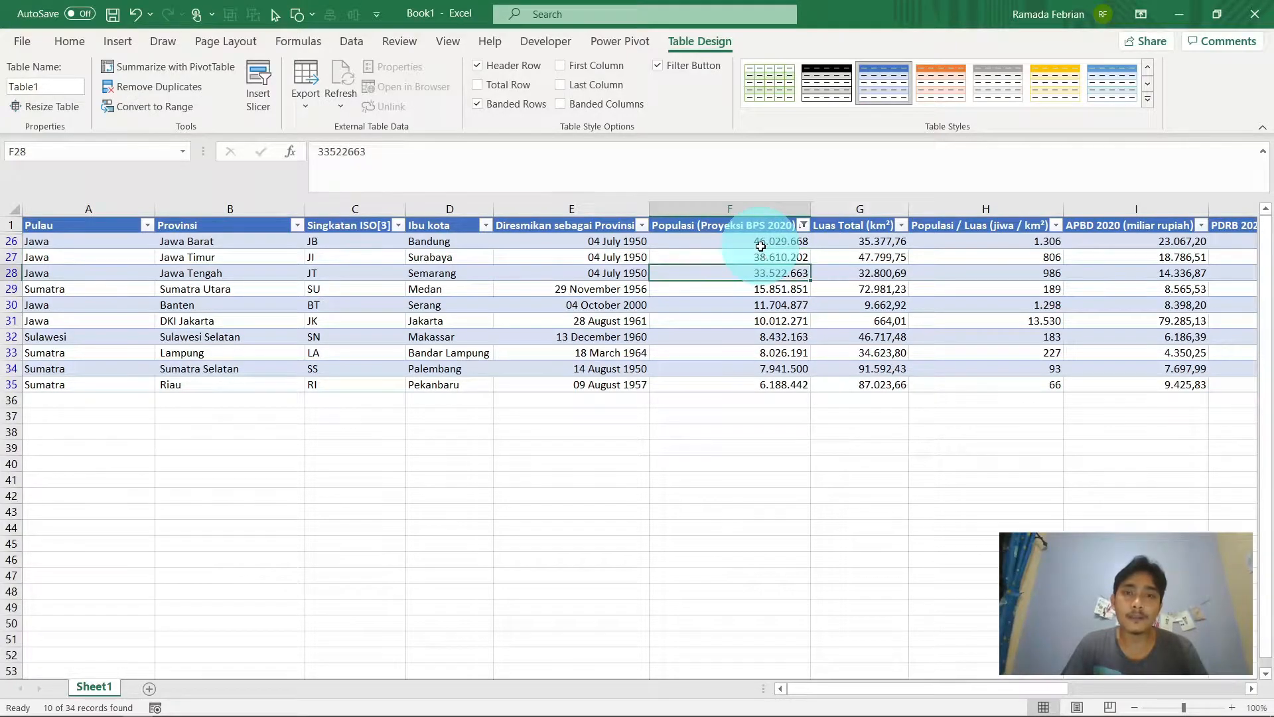
pyautogui.hotkey('ctrl', 'Up')
pyautogui.press('Down')
pyautogui.press('Up')
pyautogui.press('Down')
pyautogui.press('Up')
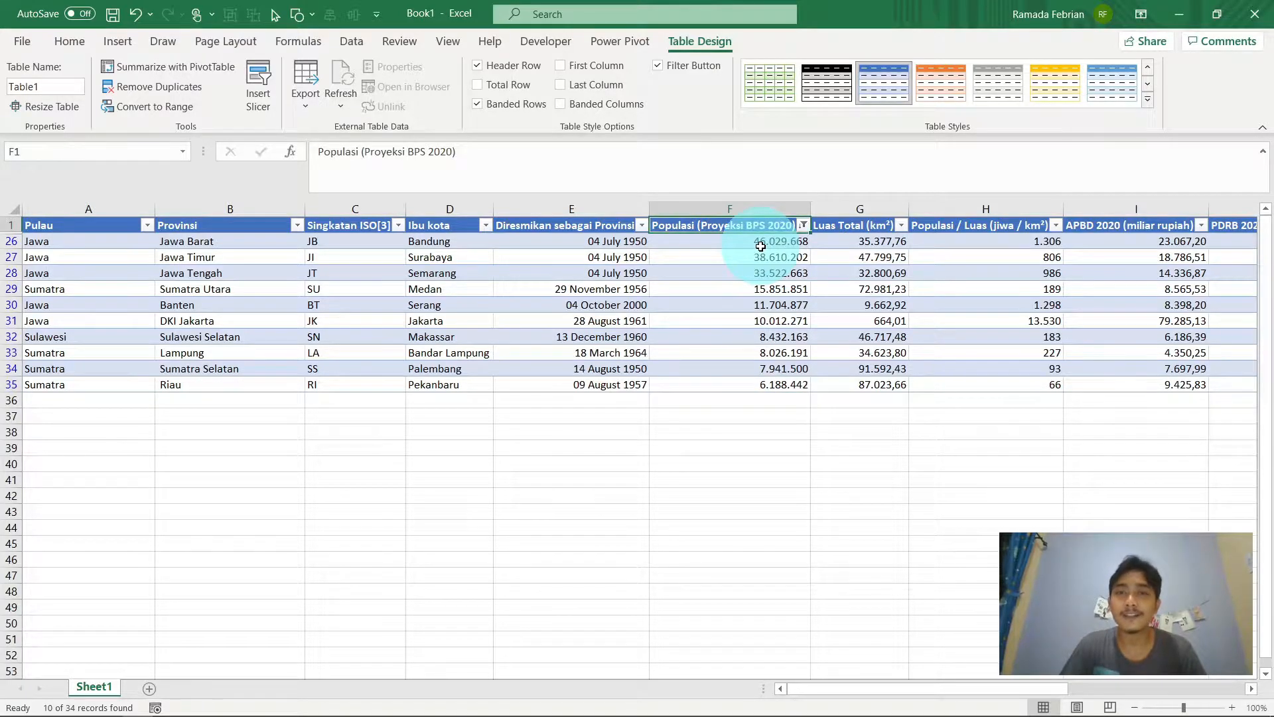
# Step: Clear the filter from Populasi (Proyeksi BPS 2020) and return to the first cell of the sheet
pyautogui.click(803, 227)
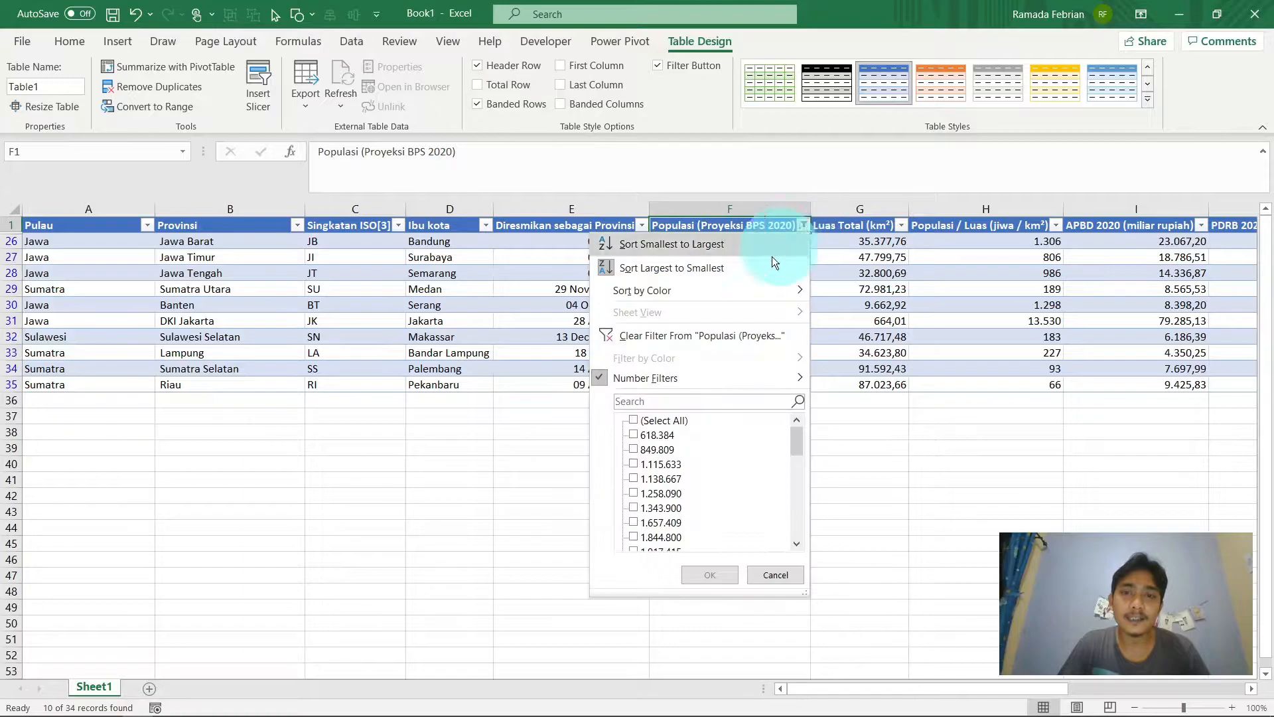
pyautogui.click(605, 336)
pyautogui.hotkey('ctrl', 'Home')
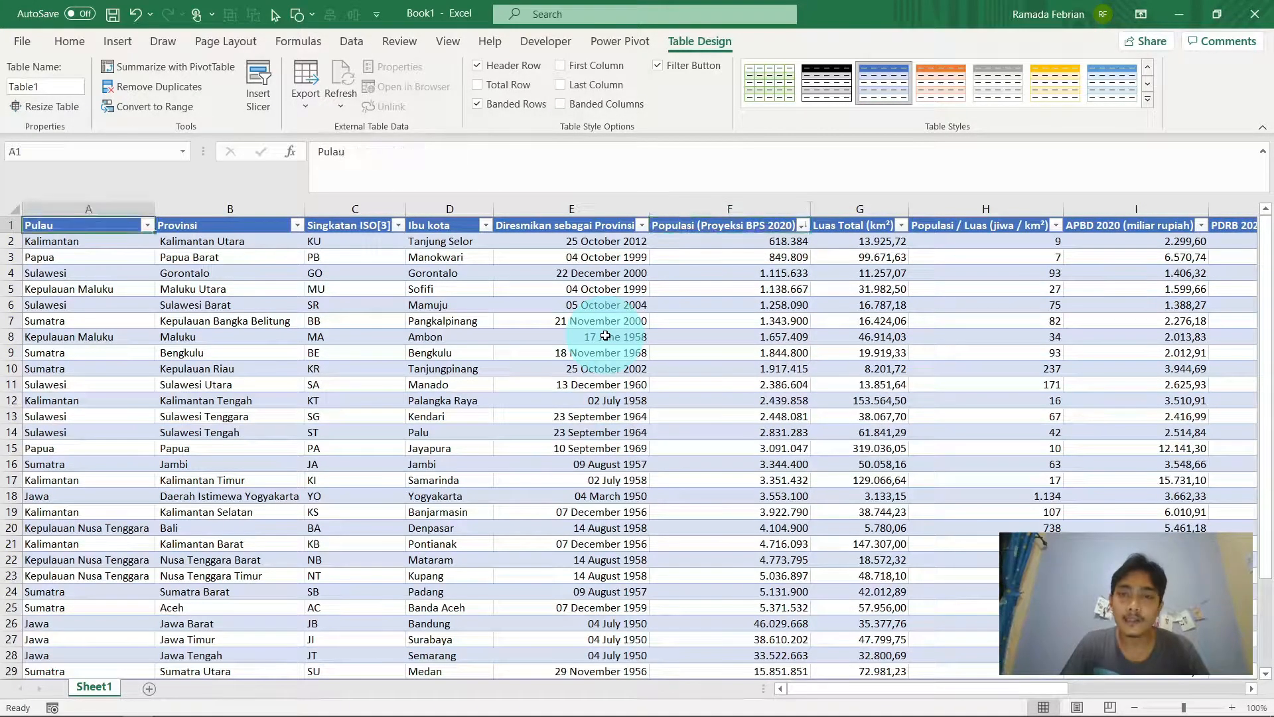
pyautogui.press('Right')
pyautogui.press('Right')
pyautogui.press('Right')
pyautogui.press('Right')
pyautogui.press('Right')
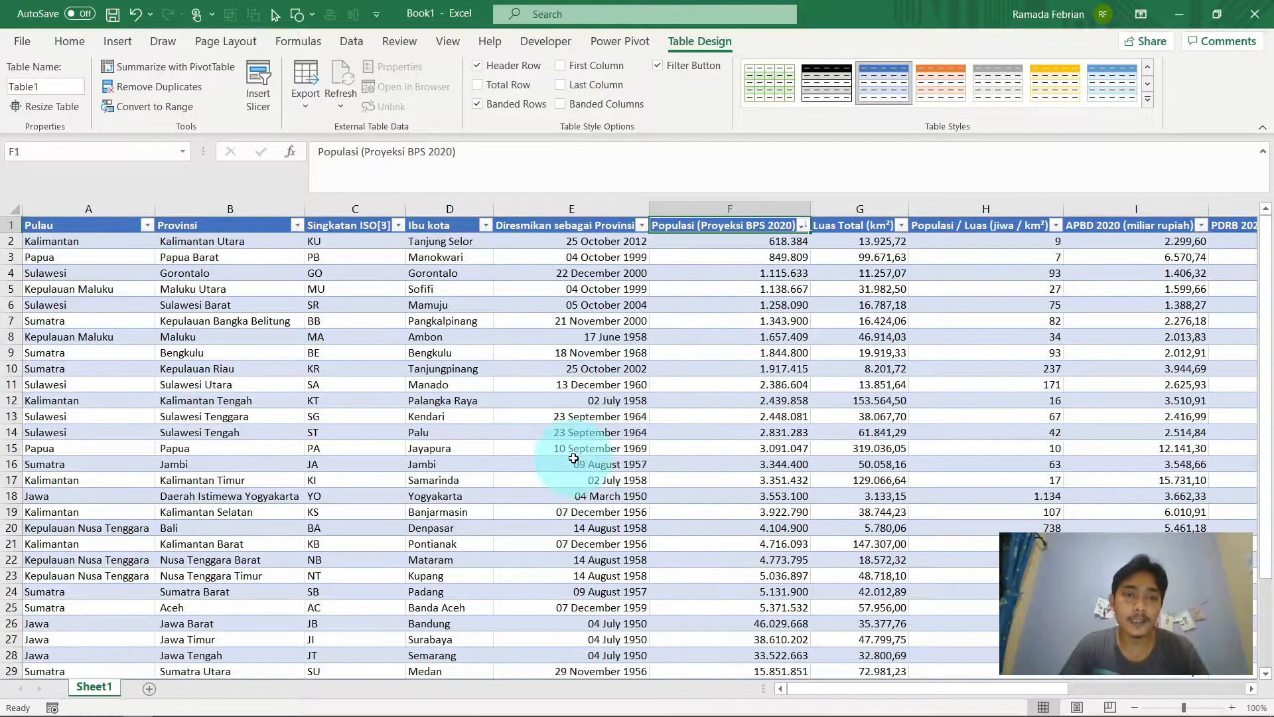
pyautogui.click(484, 289)
pyautogui.click(367, 286)
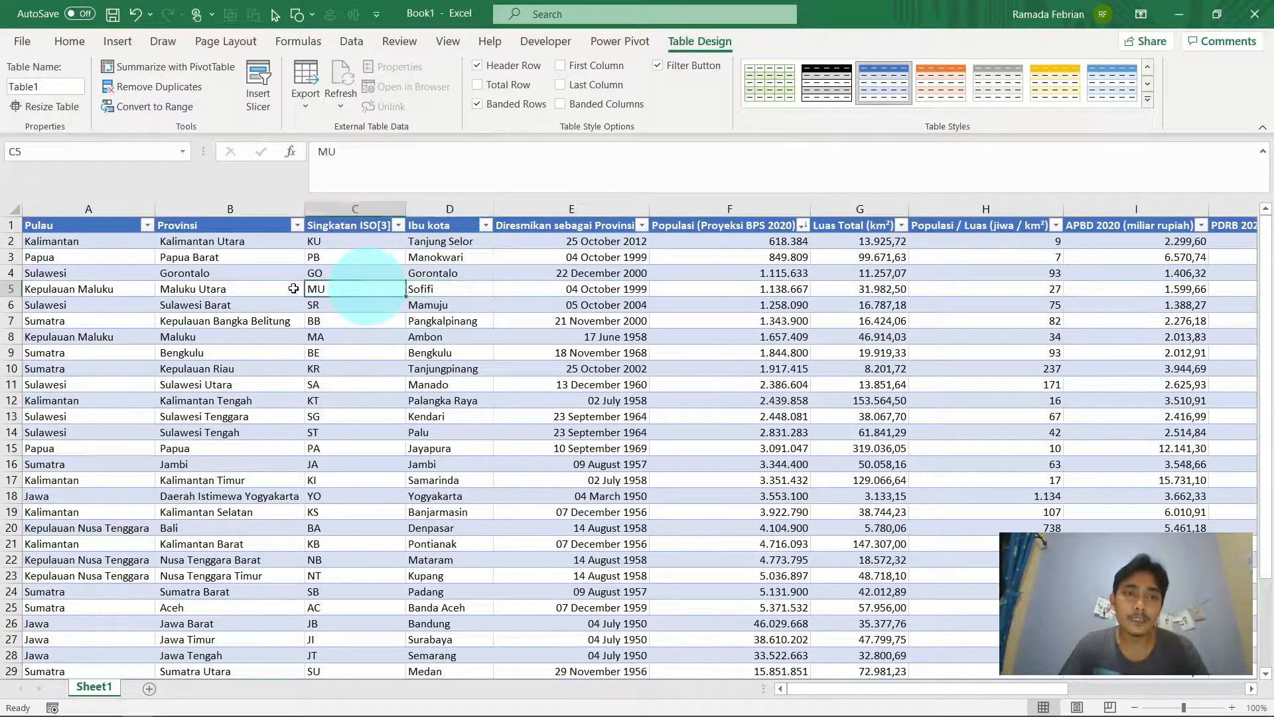
pyautogui.click(250, 288)
pyautogui.click(534, 287)
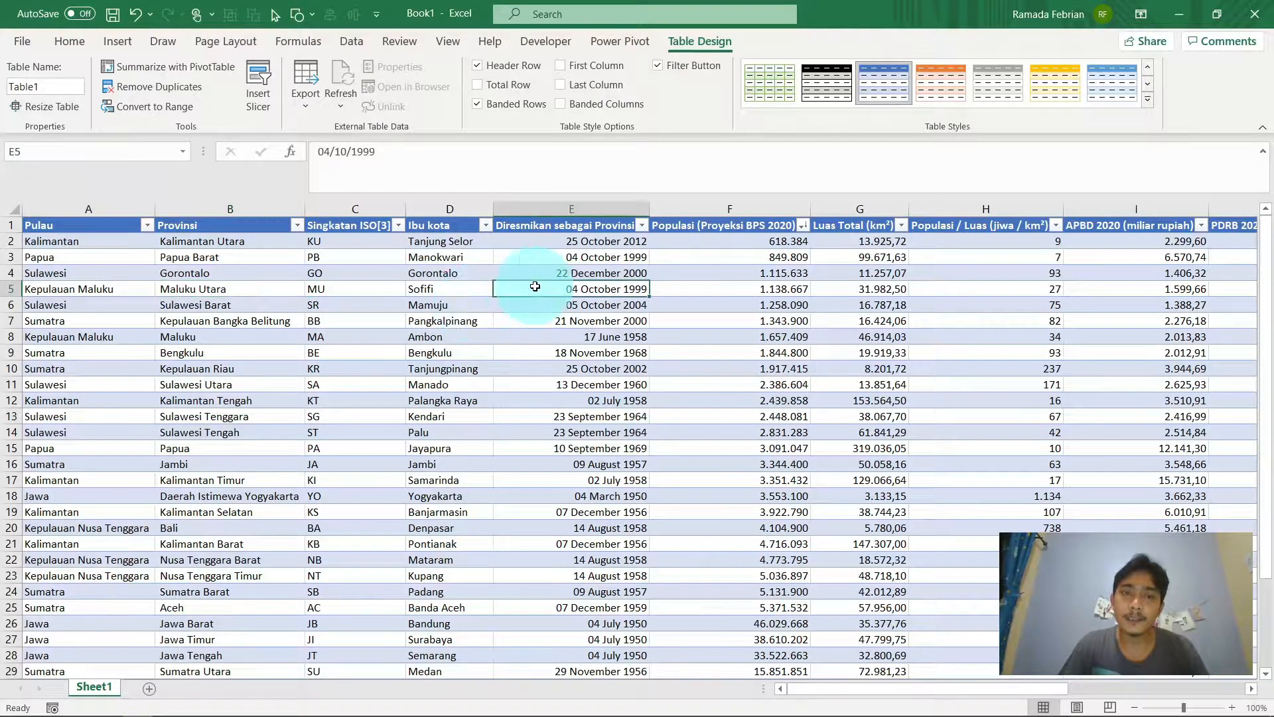
pyautogui.click(679, 291)
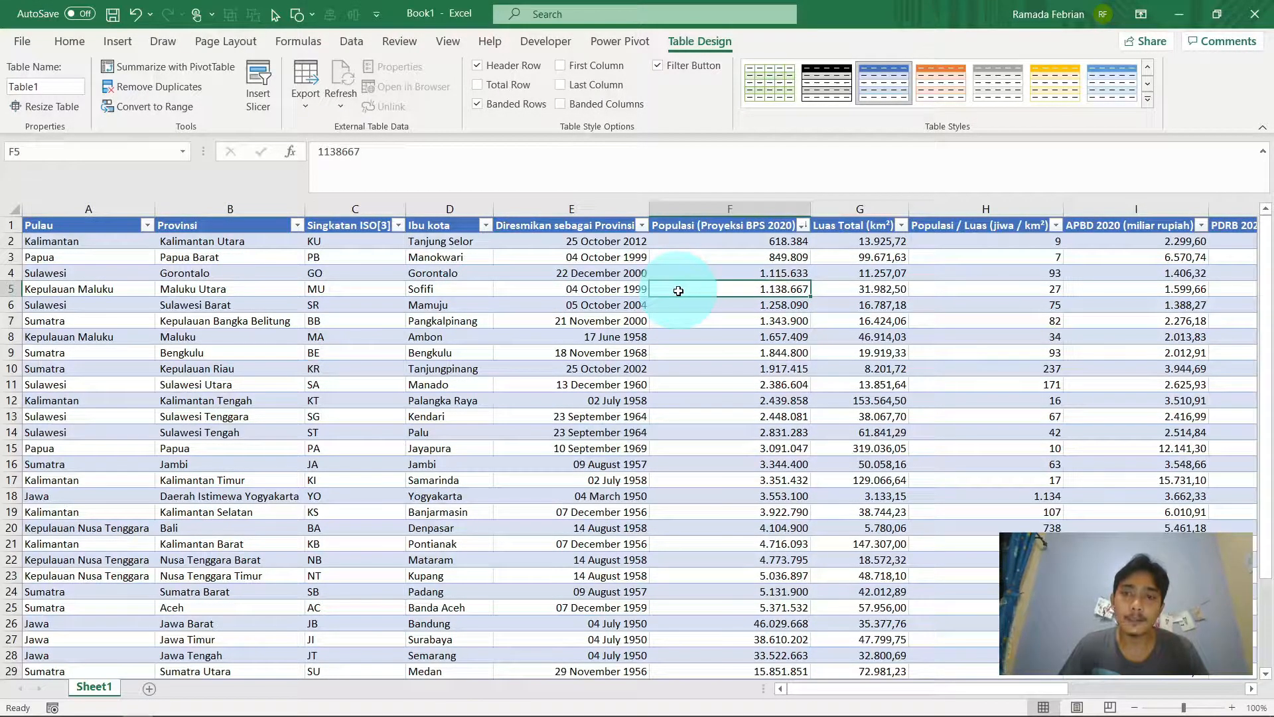
pyautogui.click(532, 287)
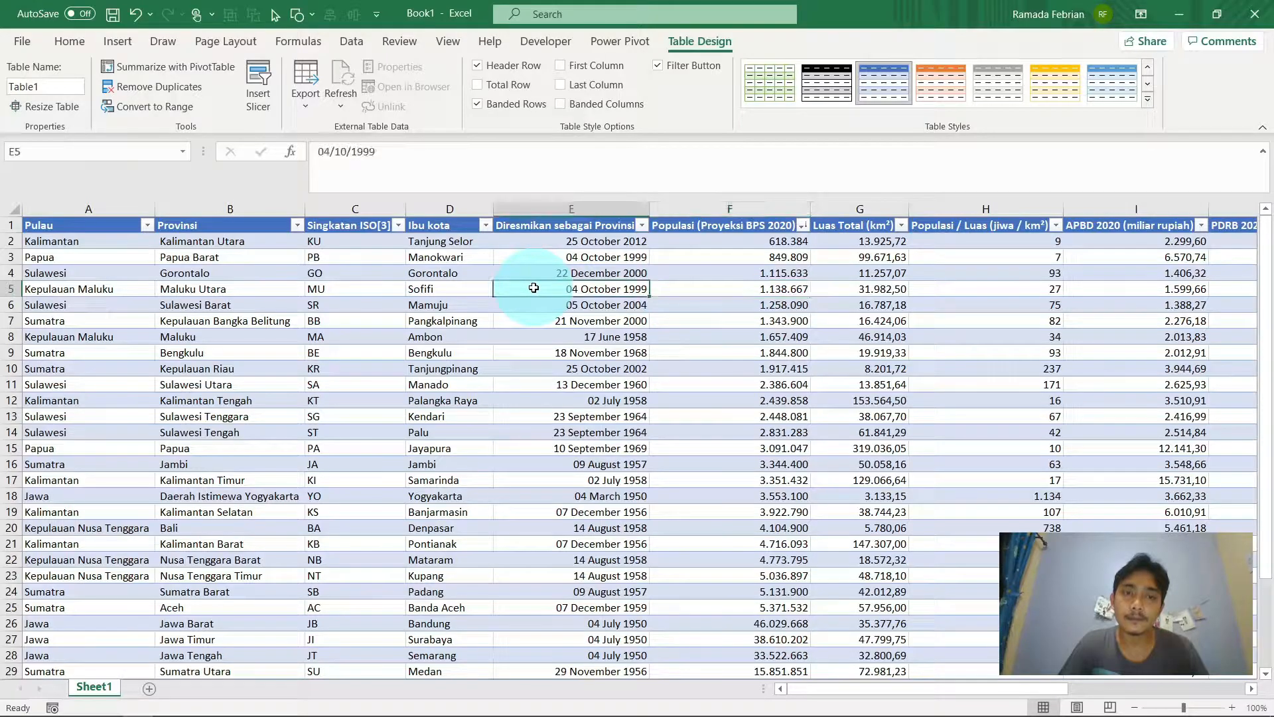
pyautogui.click(461, 288)
pyautogui.click(574, 287)
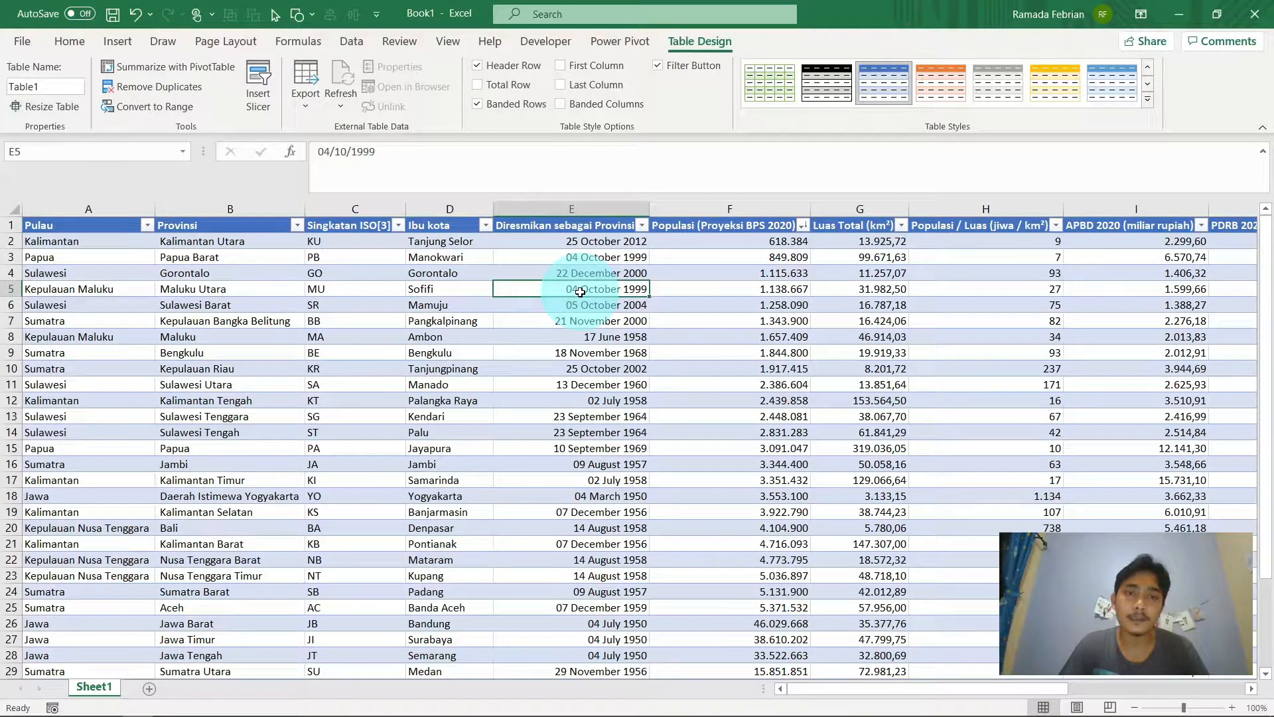
pyautogui.click(473, 289)
pyautogui.click(354, 289)
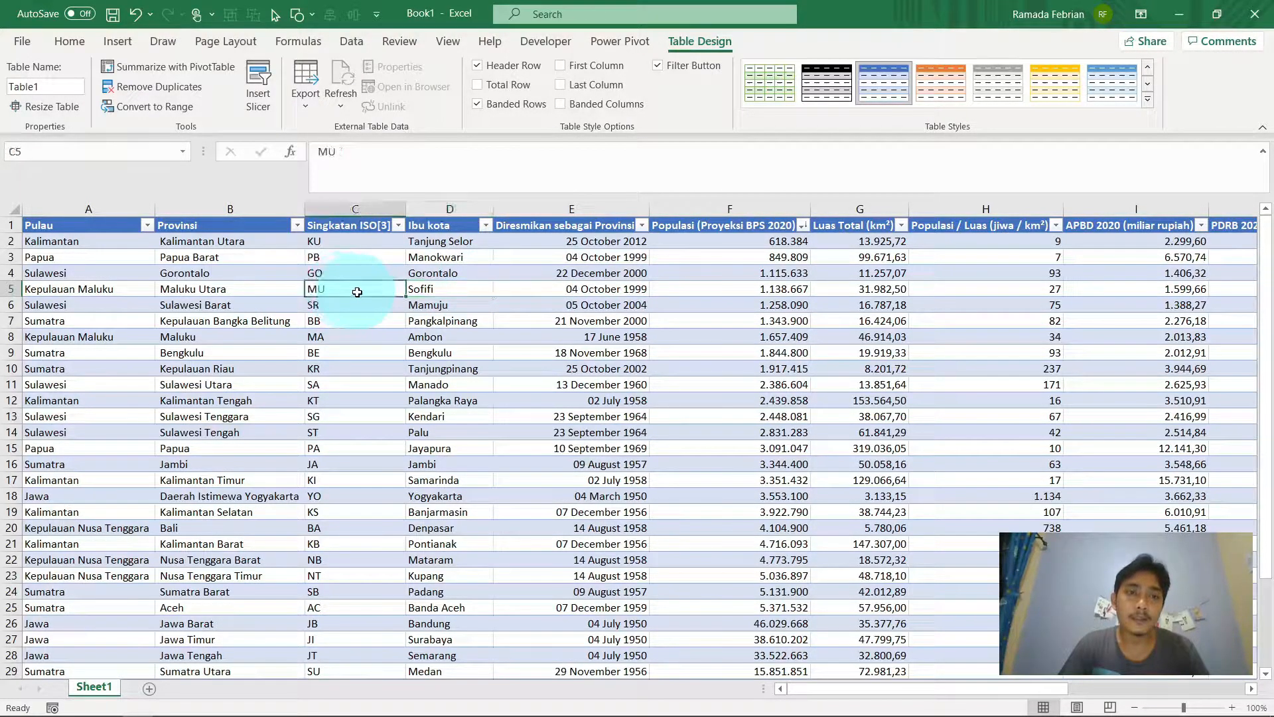
# Step: Apply the orange banded table style from the first row of the Medium group to the table
pyautogui.click(69, 42)
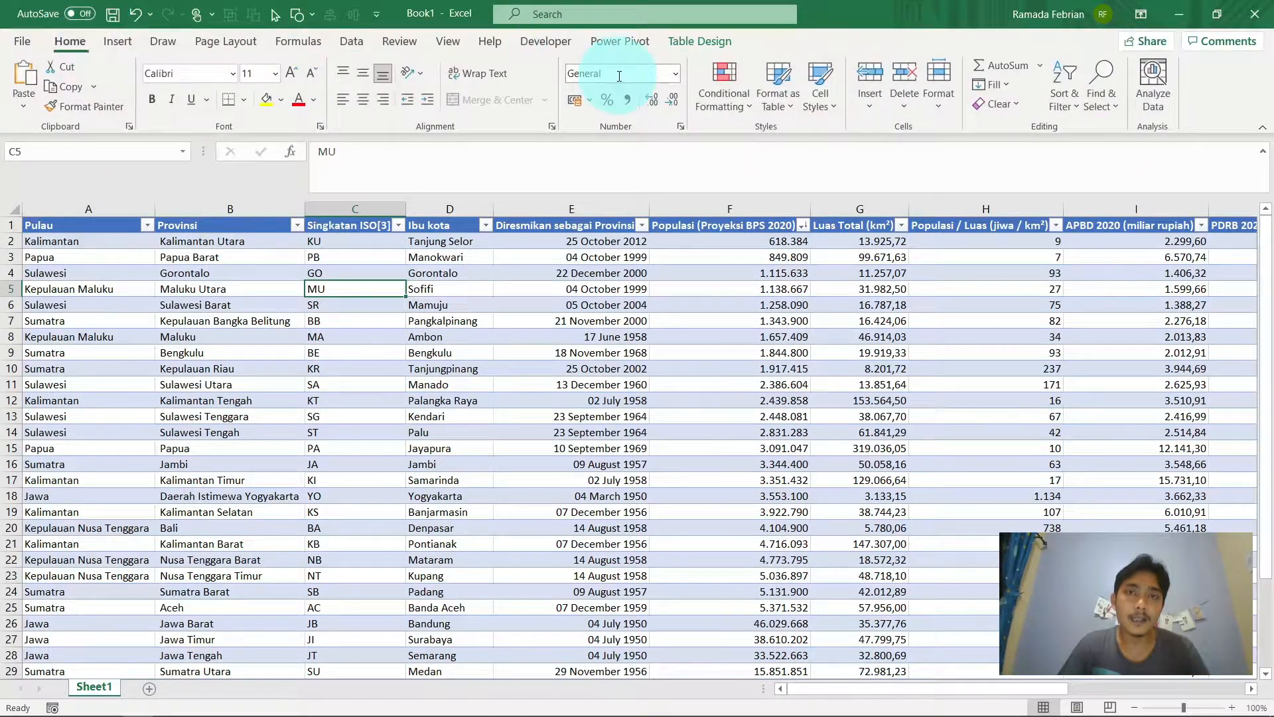
pyautogui.click(705, 38)
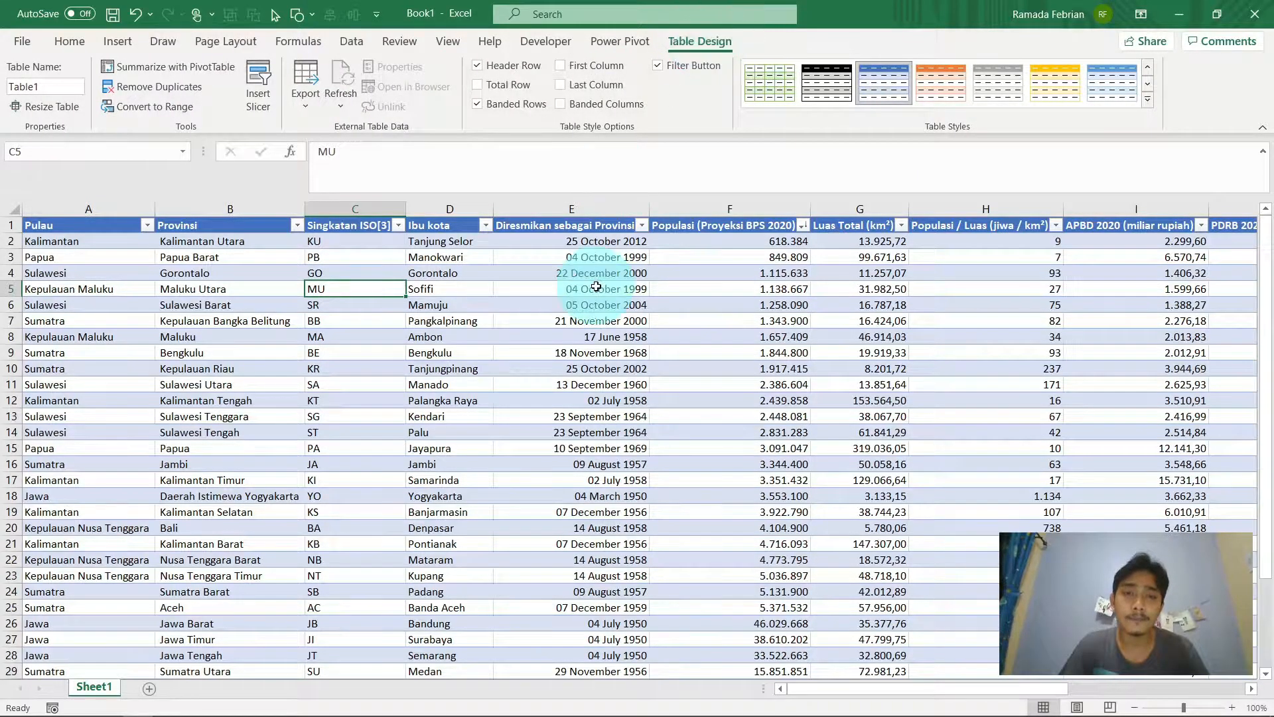
pyautogui.click(564, 290)
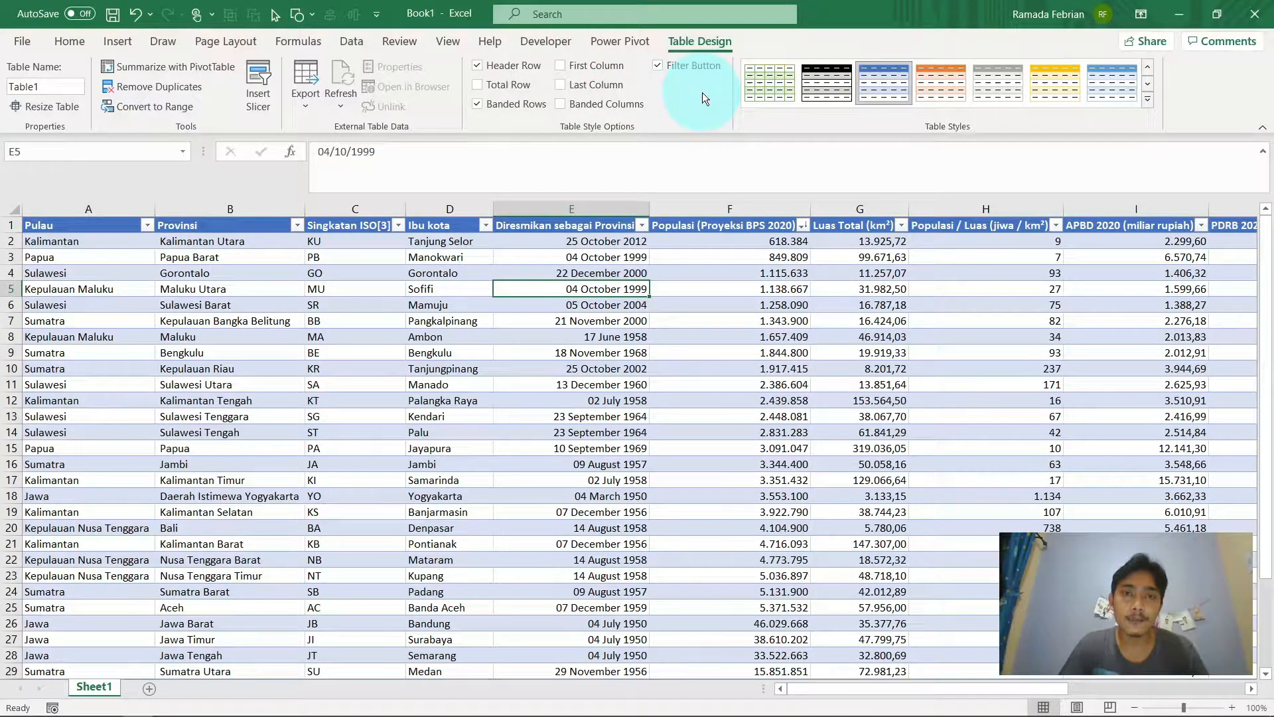
pyautogui.click(1151, 103)
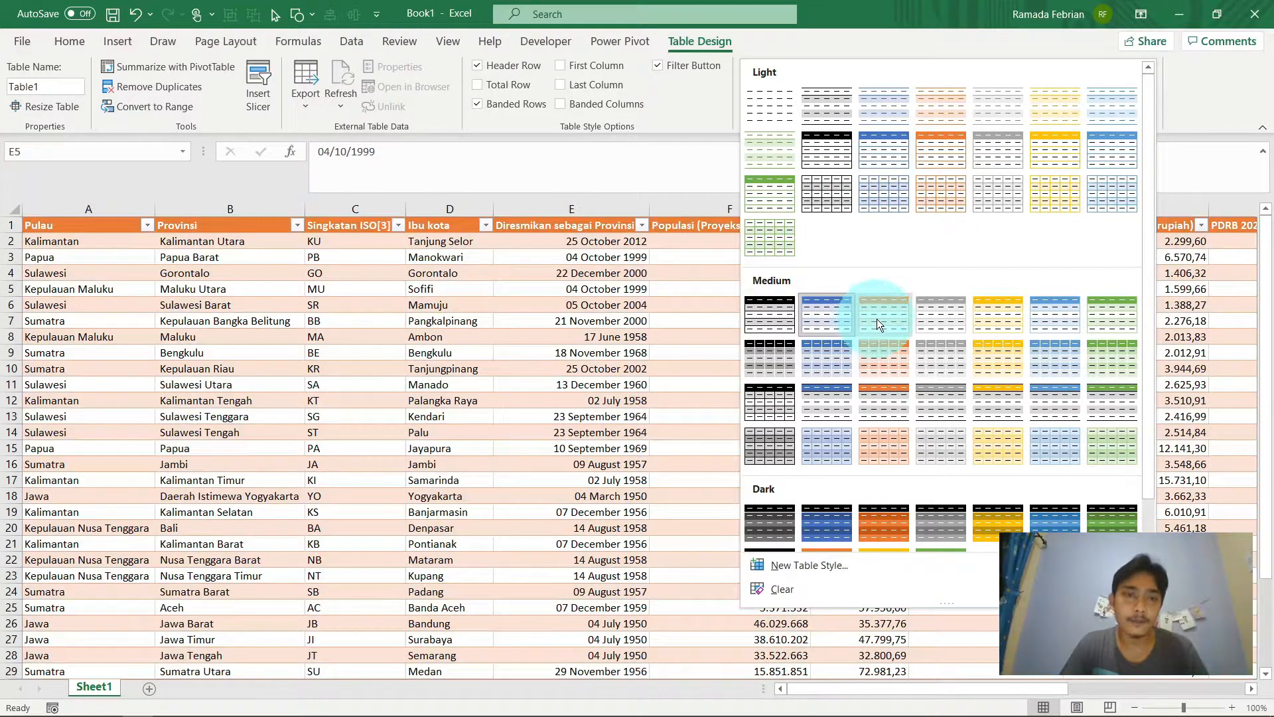
pyautogui.click(877, 319)
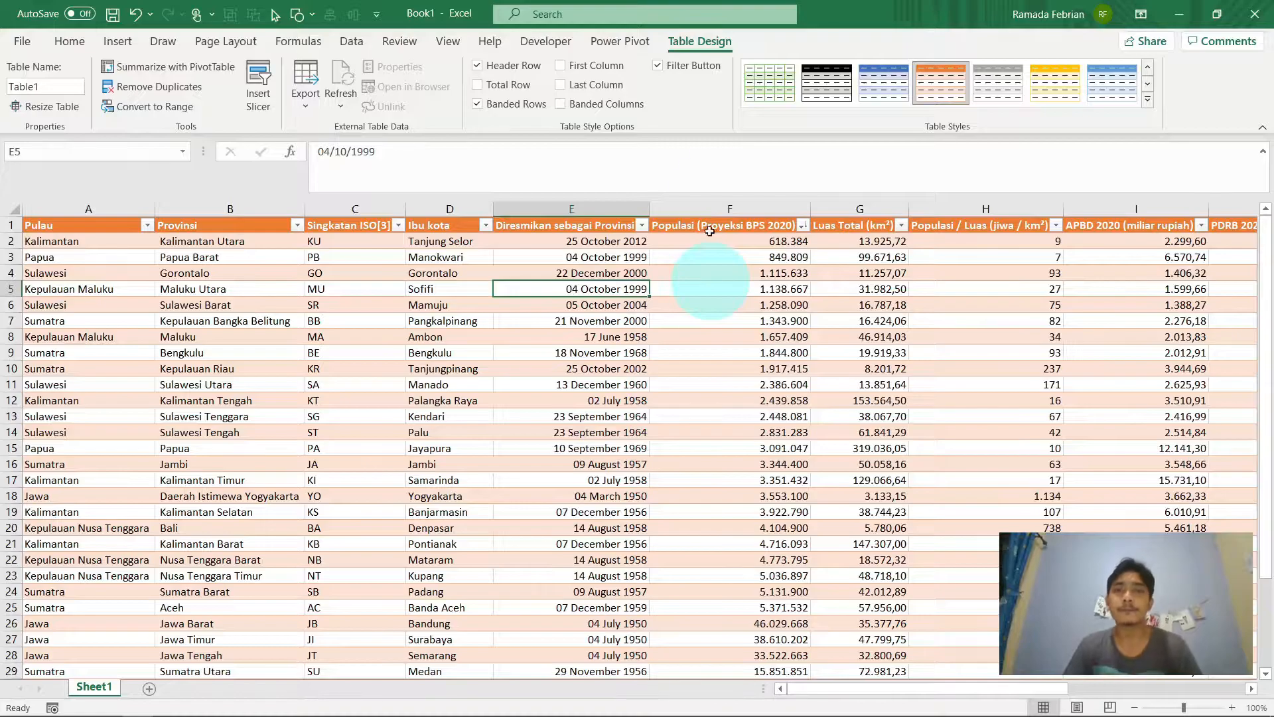
# Step: Add a total row to the table and use Count as the total for Agama (approx.) 2020
pyautogui.click(502, 93)
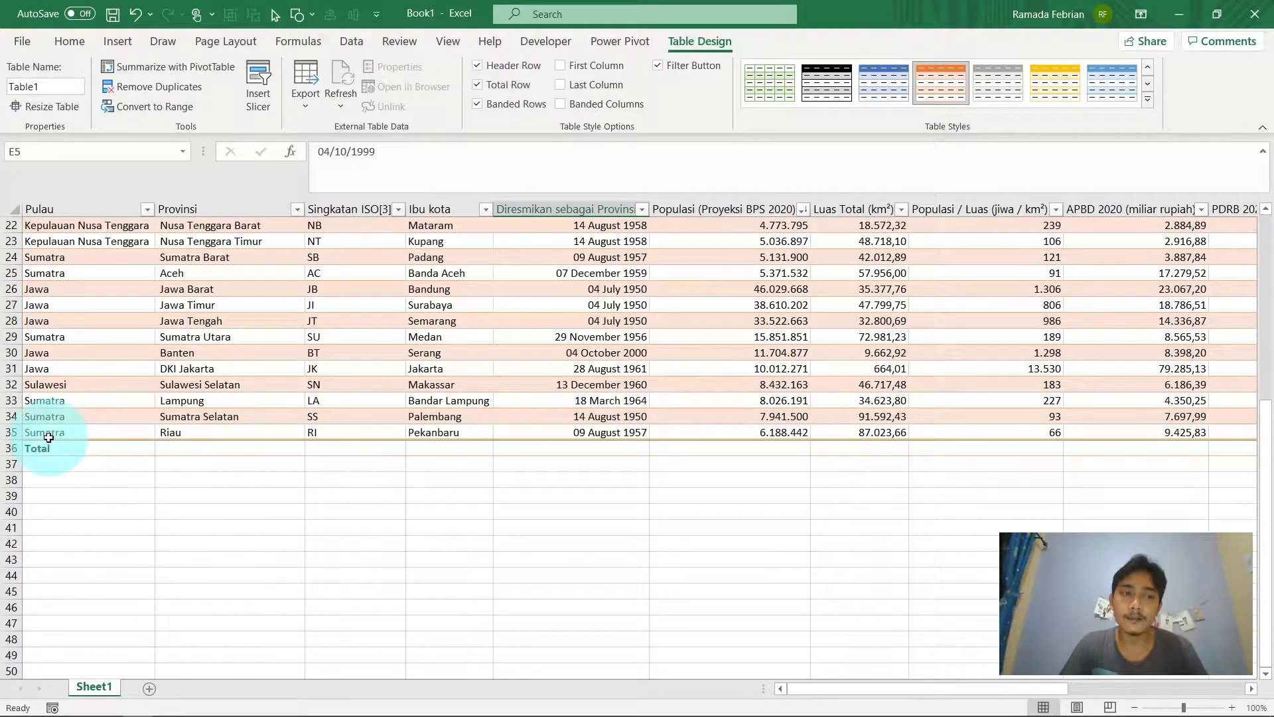
pyautogui.click(737, 449)
pyautogui.hotkey('ctrl', 'Right')
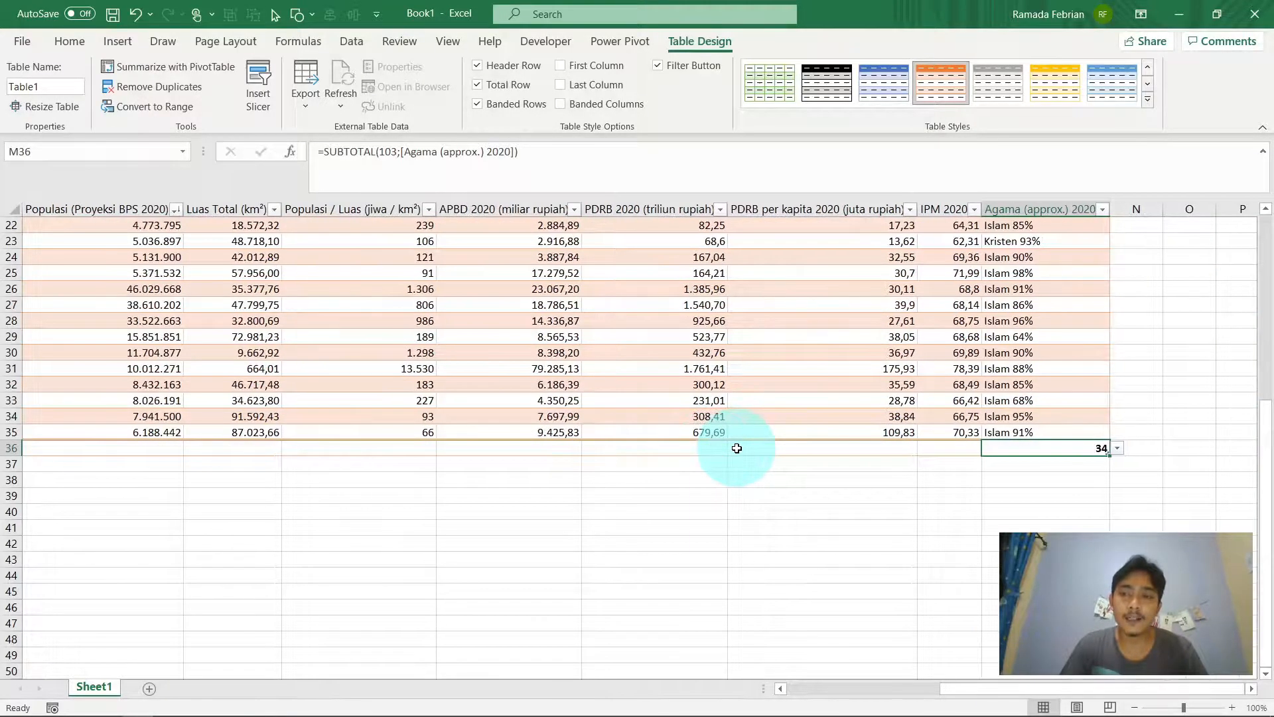
pyautogui.press('Down')
pyautogui.press('Up')
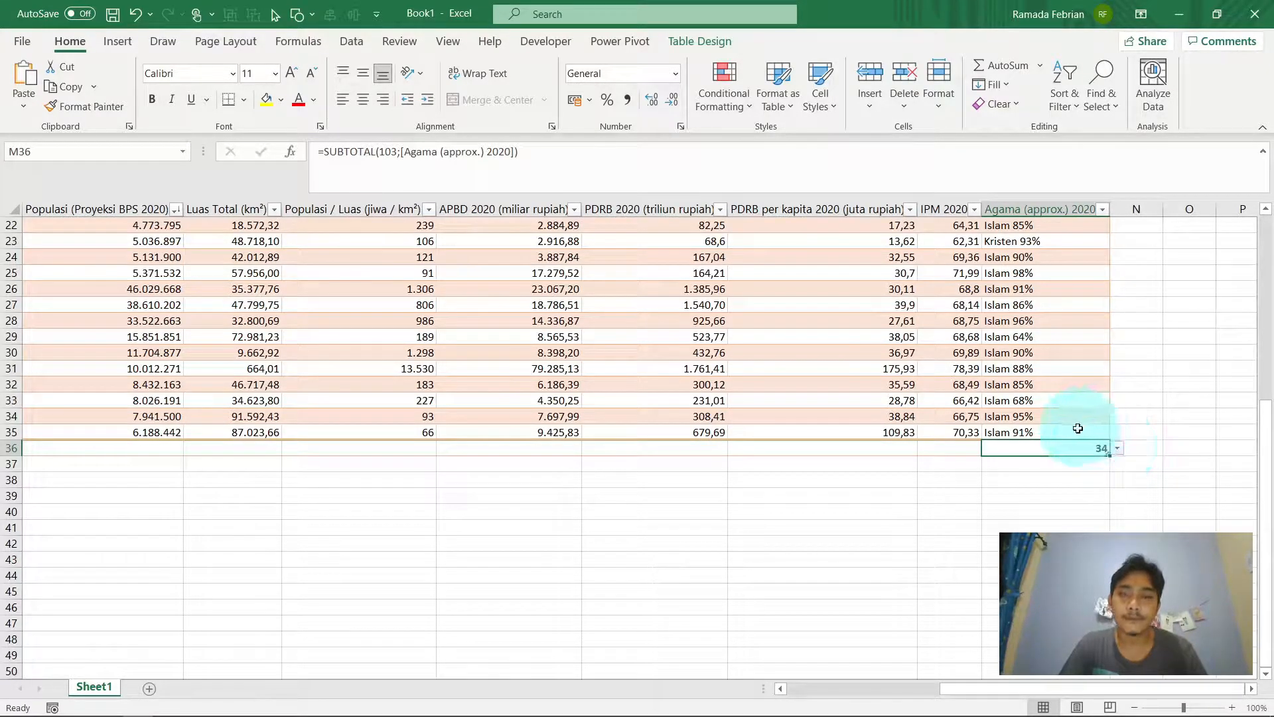
pyautogui.click(1118, 449)
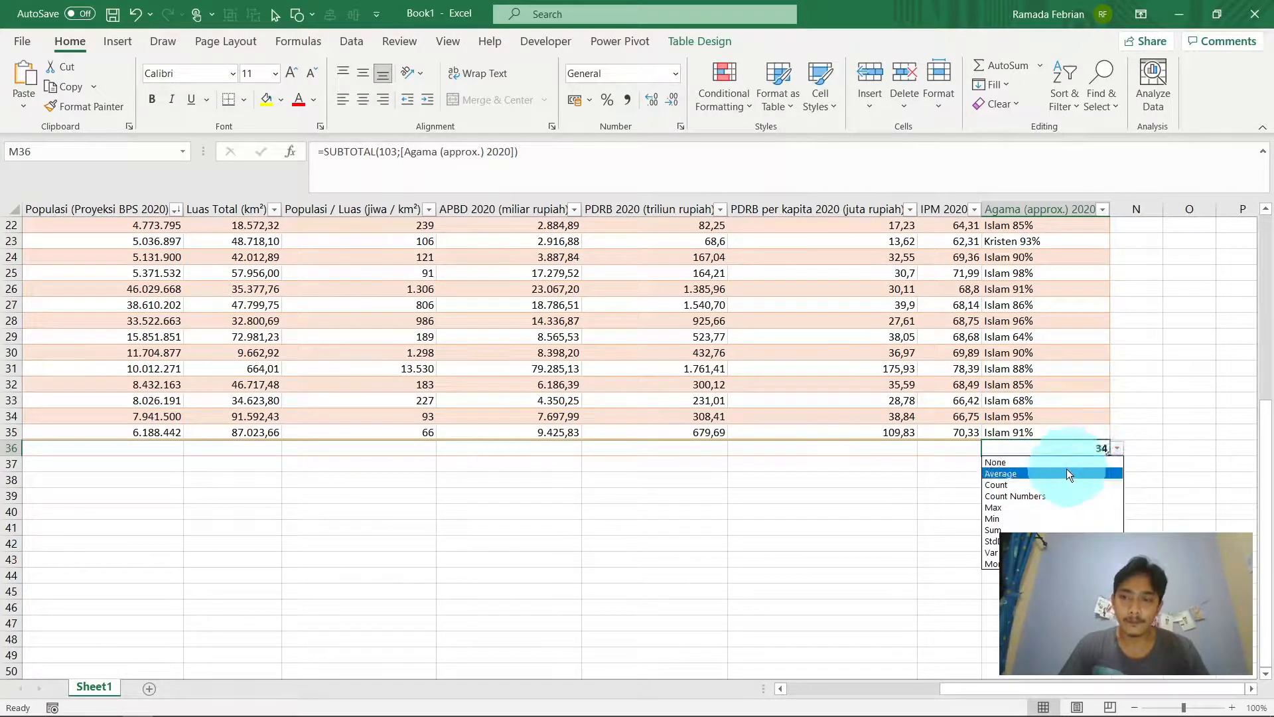
pyautogui.click(1055, 485)
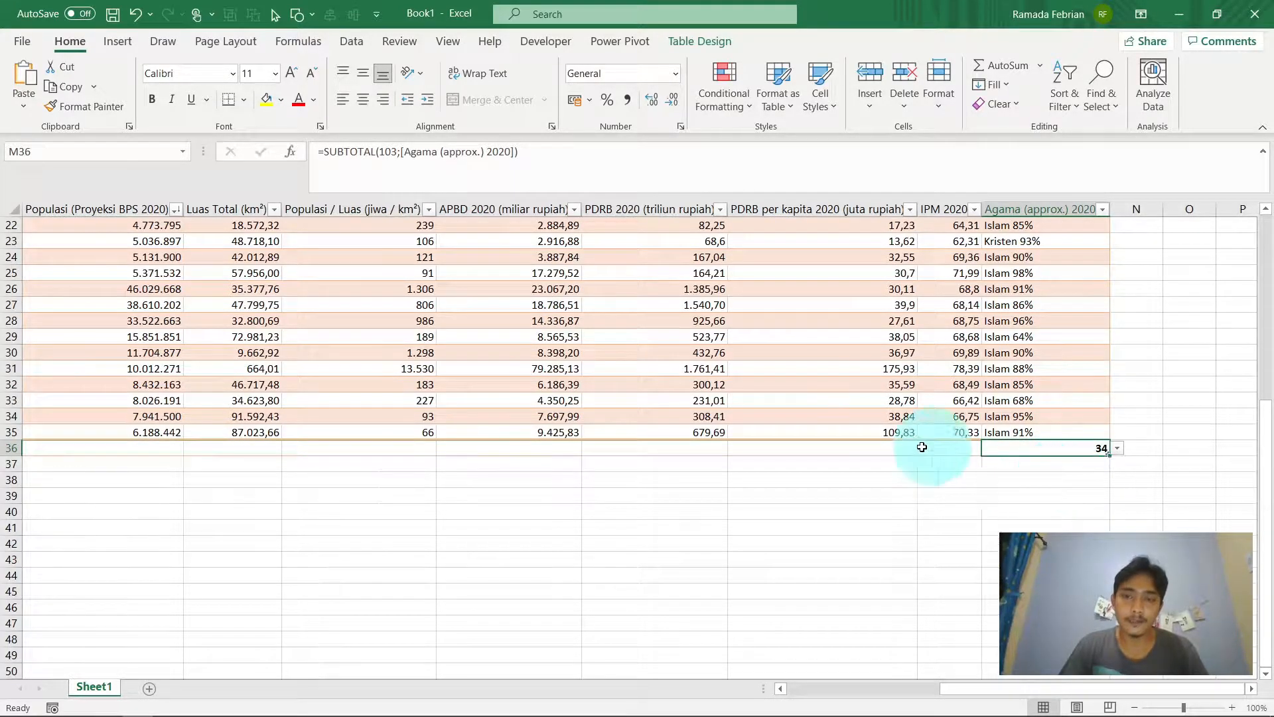
# Step: Set the total row function for Populasi / Luas (jiwa / km²) to Average
pyautogui.click(858, 449)
pyautogui.click(690, 448)
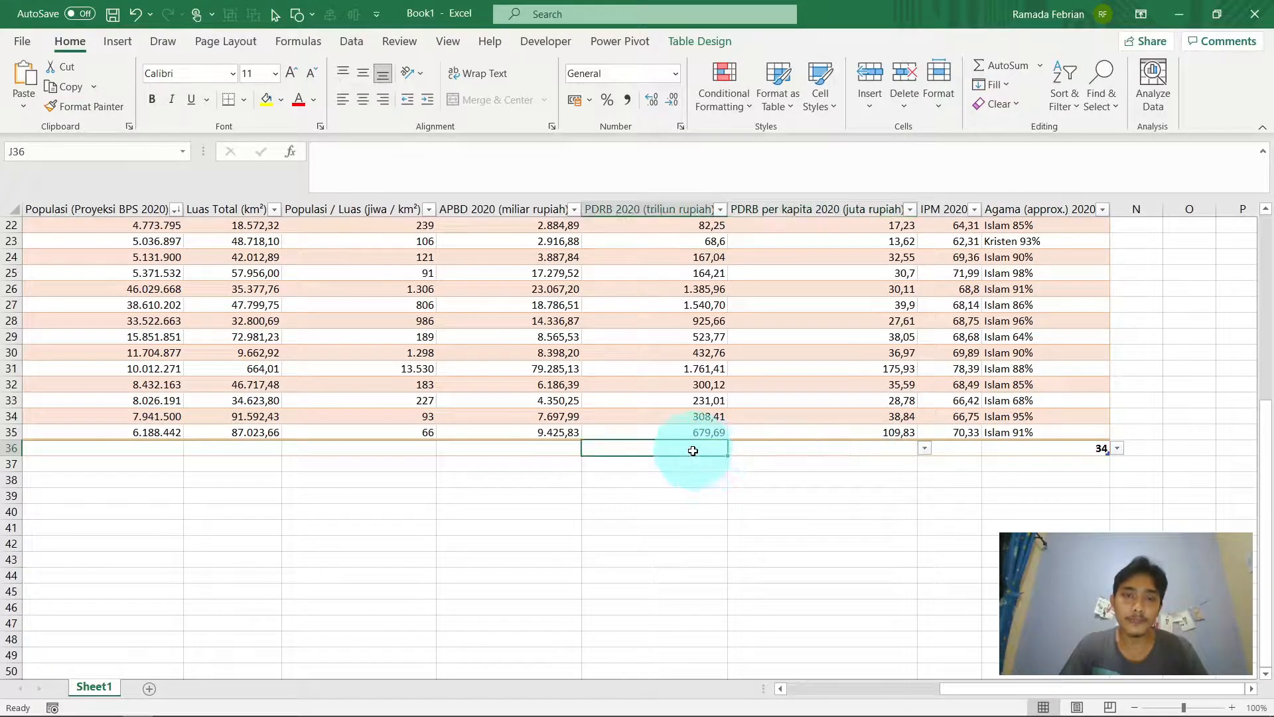
pyautogui.click(425, 448)
pyautogui.click(443, 449)
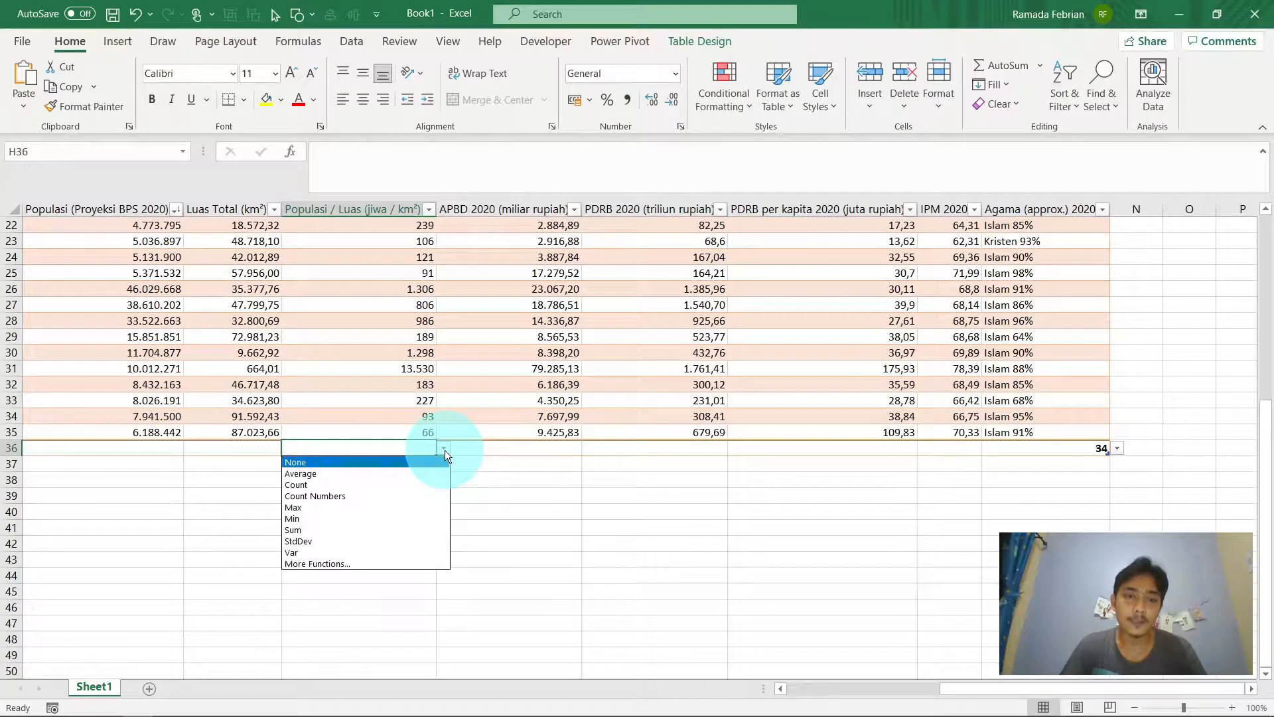
pyautogui.click(411, 471)
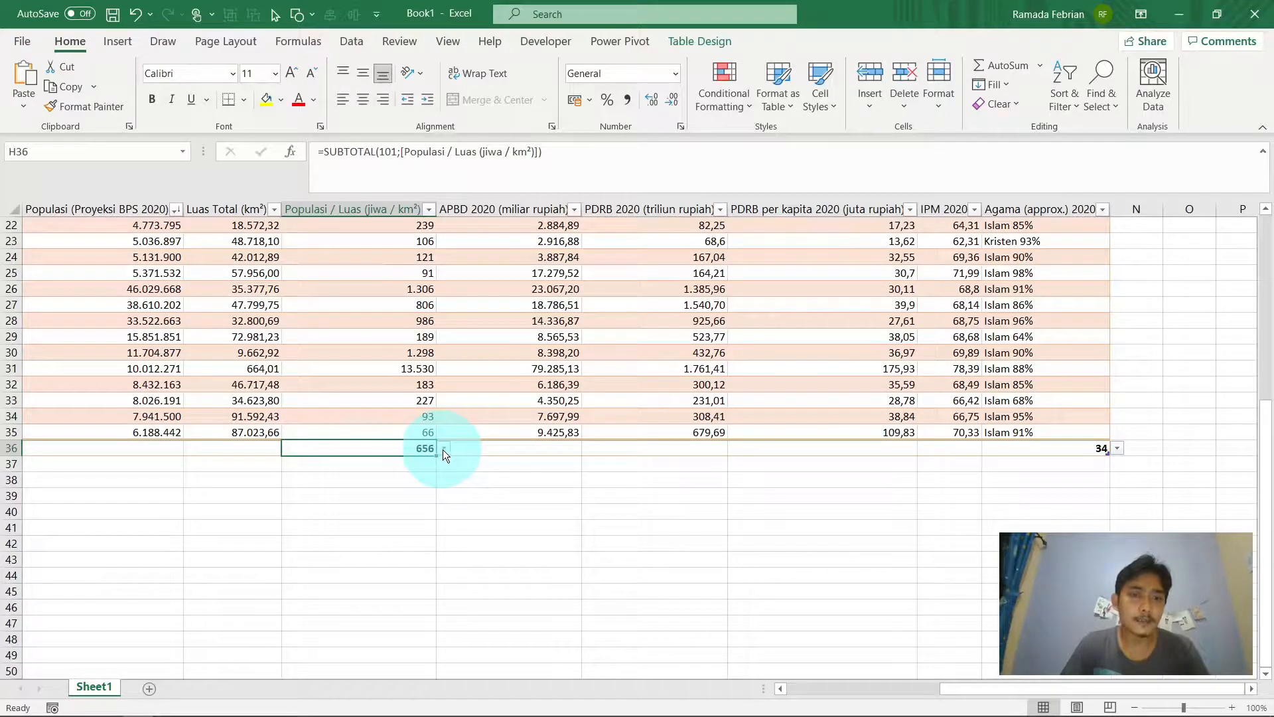
# Step: Set the total row function for Populasi (Proyeksi BPS 2020) to Average
pyautogui.click(162, 446)
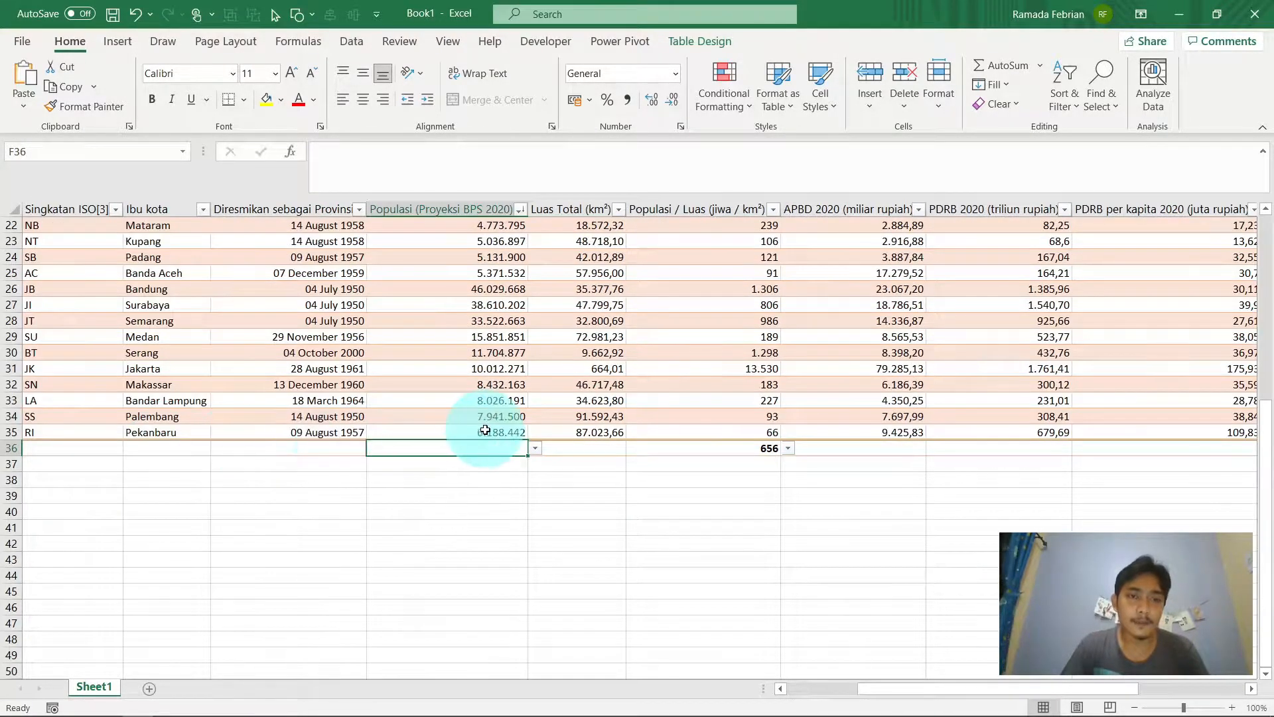
pyautogui.click(536, 449)
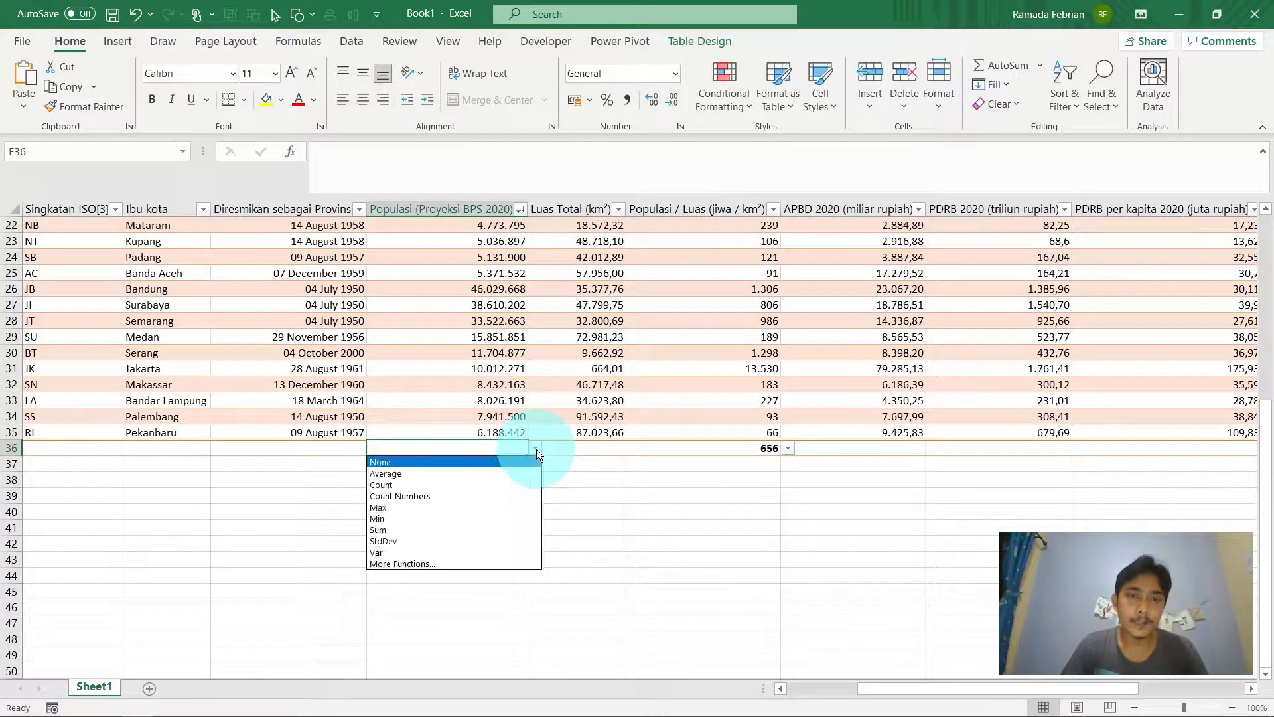
pyautogui.click(473, 471)
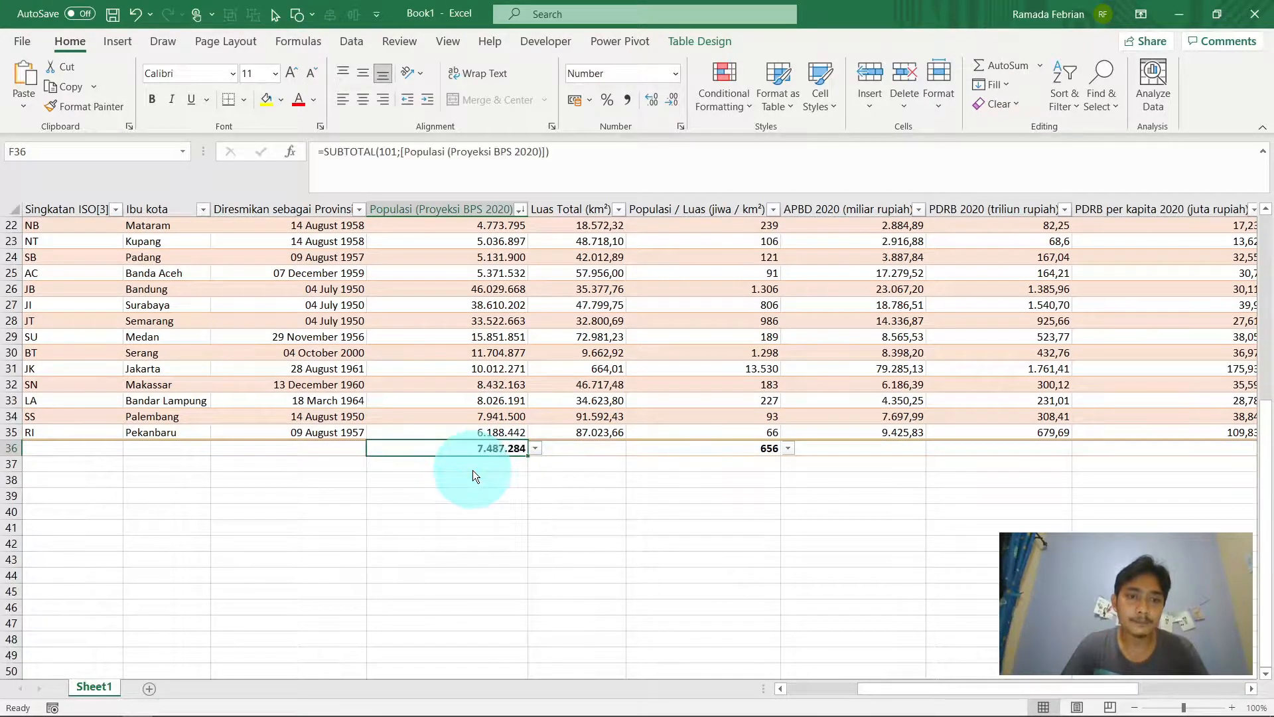
pyautogui.click(568, 451)
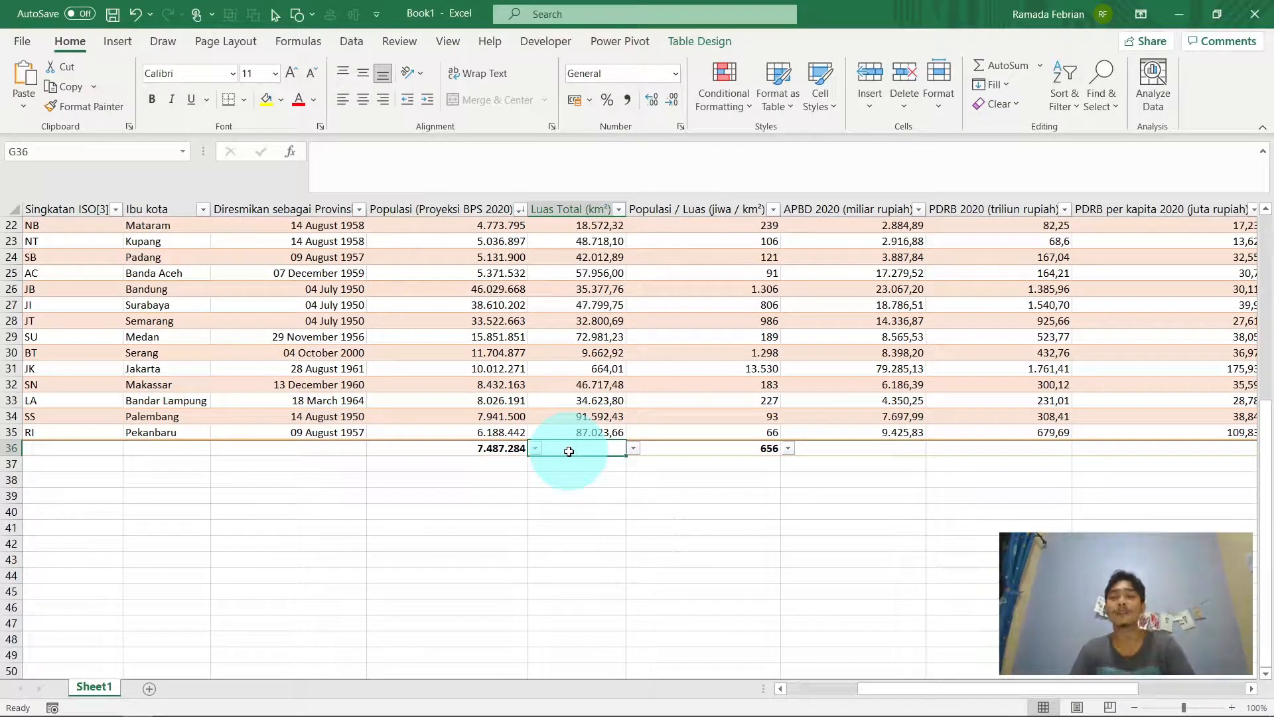
pyautogui.press('Left')
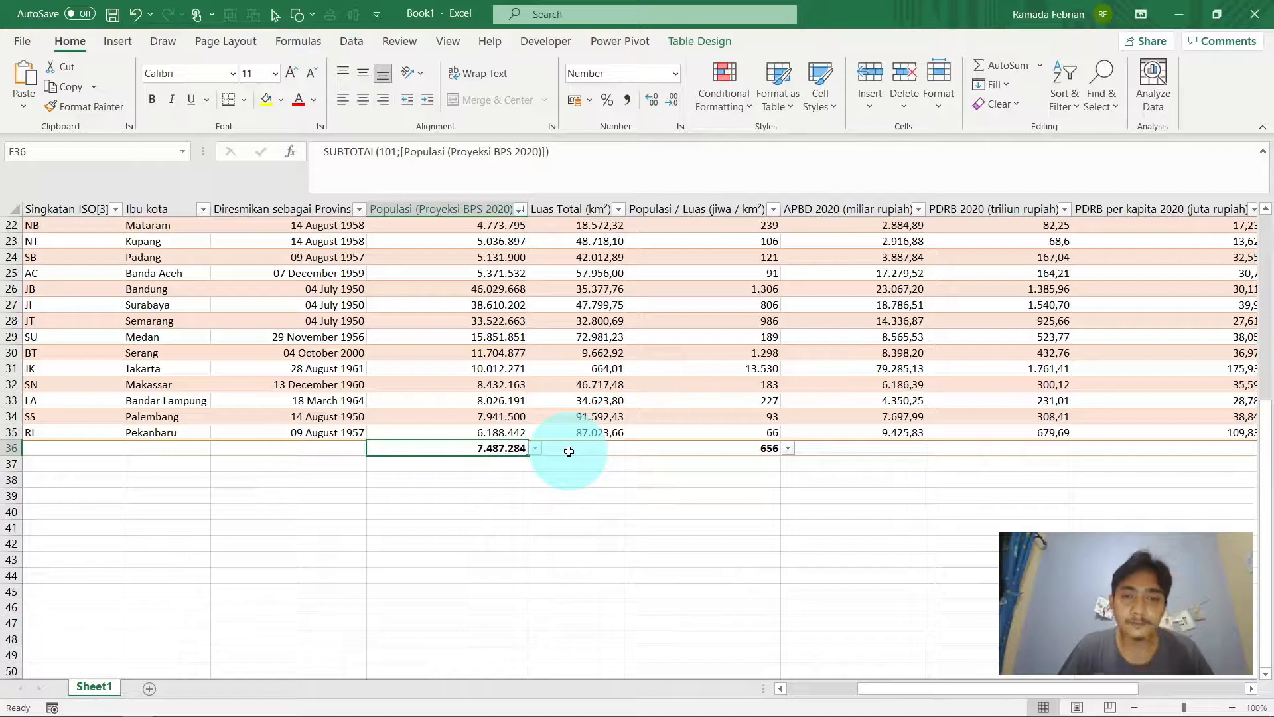
pyautogui.click(568, 451)
pyautogui.press('Left')
pyautogui.press('Right')
pyautogui.press('Up')
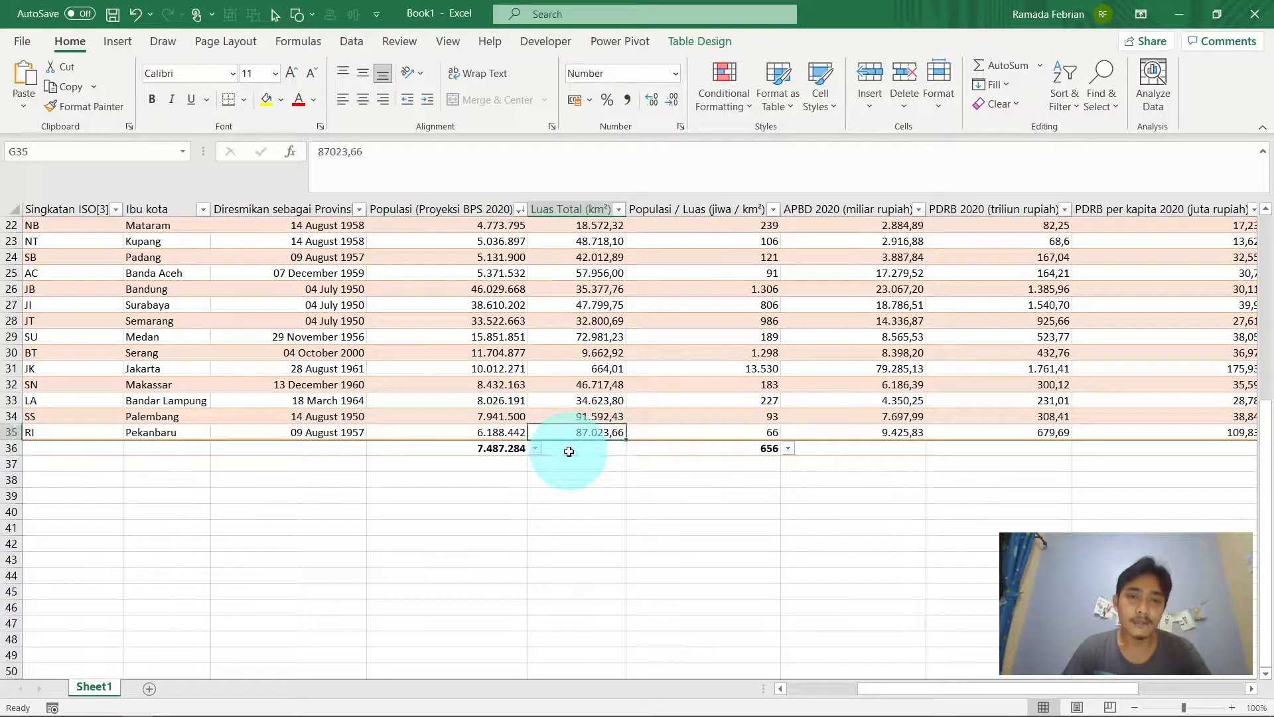
pyautogui.hotkey('ctrl', 'Up')
pyautogui.hotkey('ctrl', 'Down')
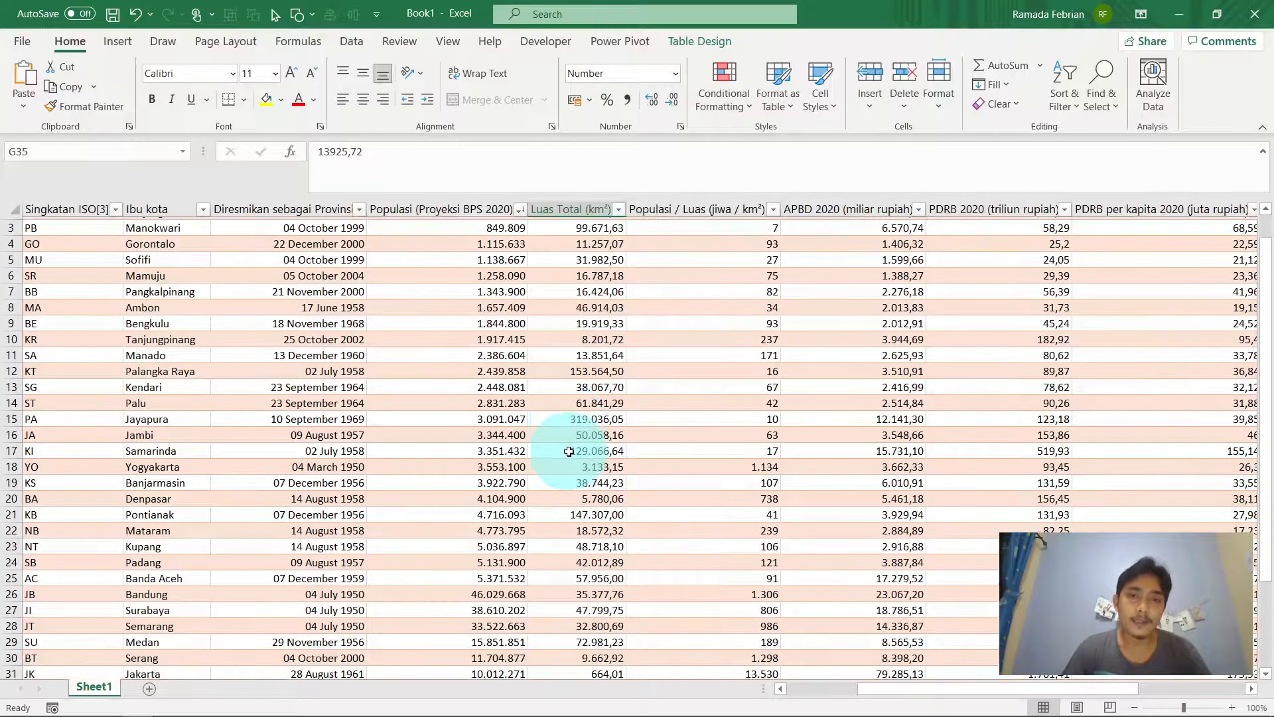
pyautogui.press('Down')
pyautogui.press('Down')
pyautogui.press('Down')
pyautogui.press('Left')
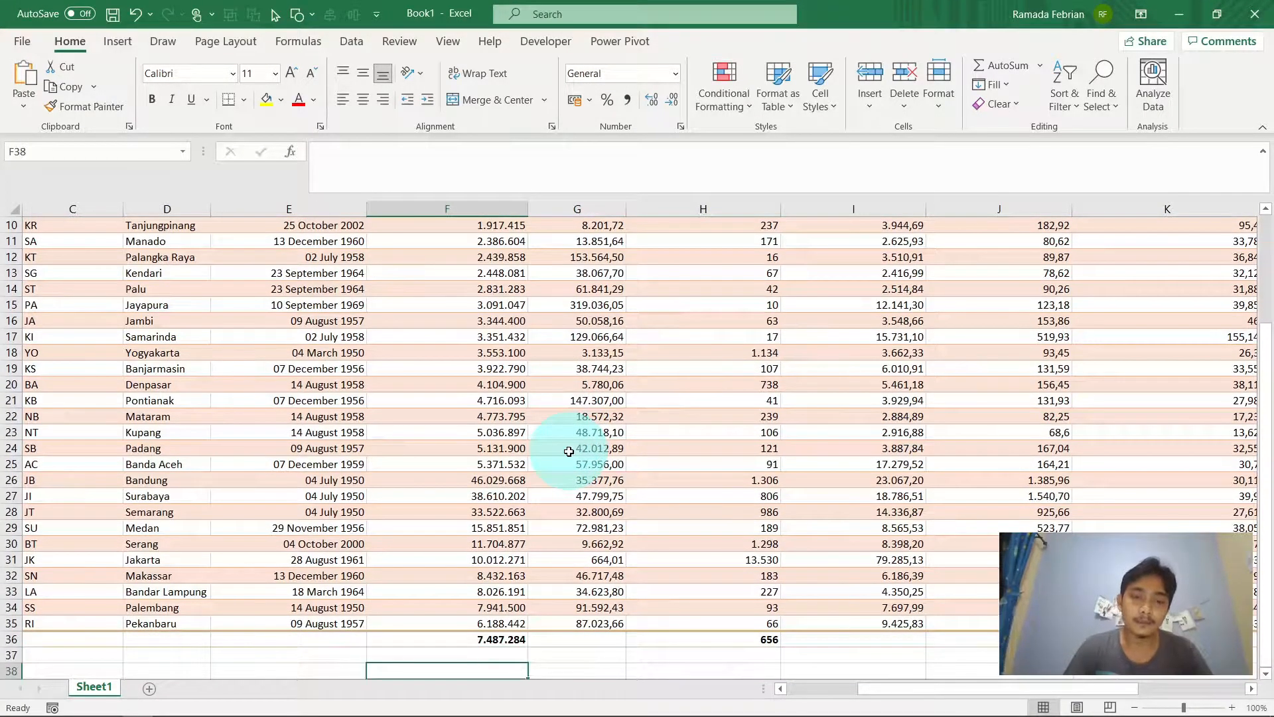
pyautogui.write('=aver')
pyautogui.press('Escape')
pyautogui.press('Escape')
pyautogui.press('Up')
pyautogui.press('Up')
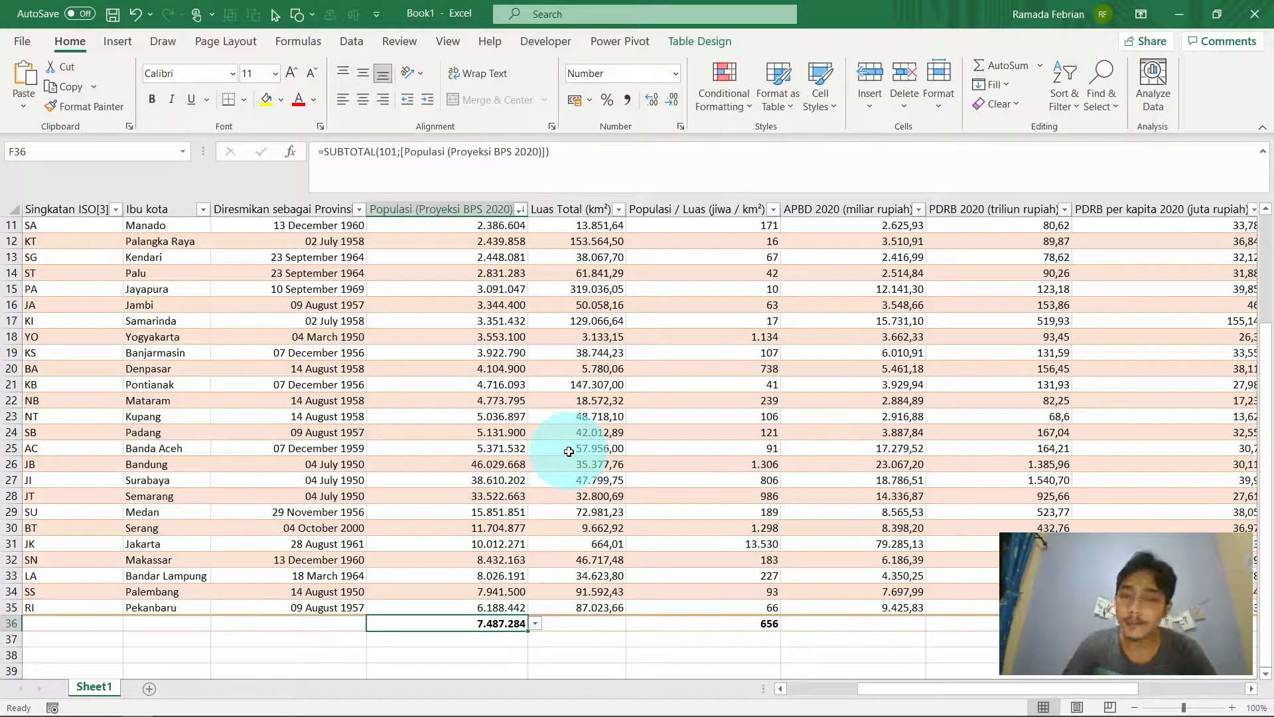
pyautogui.press('Home')
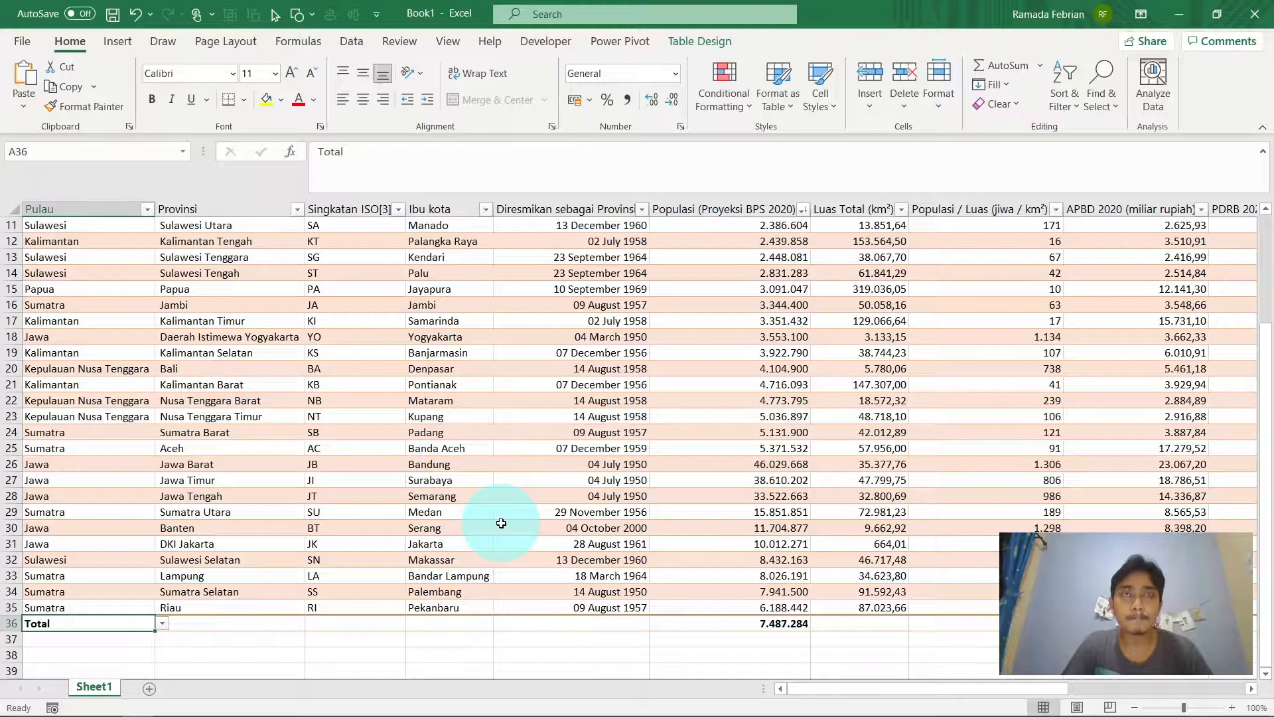
# Step: Remove the total row from the province table
pyautogui.click(688, 542)
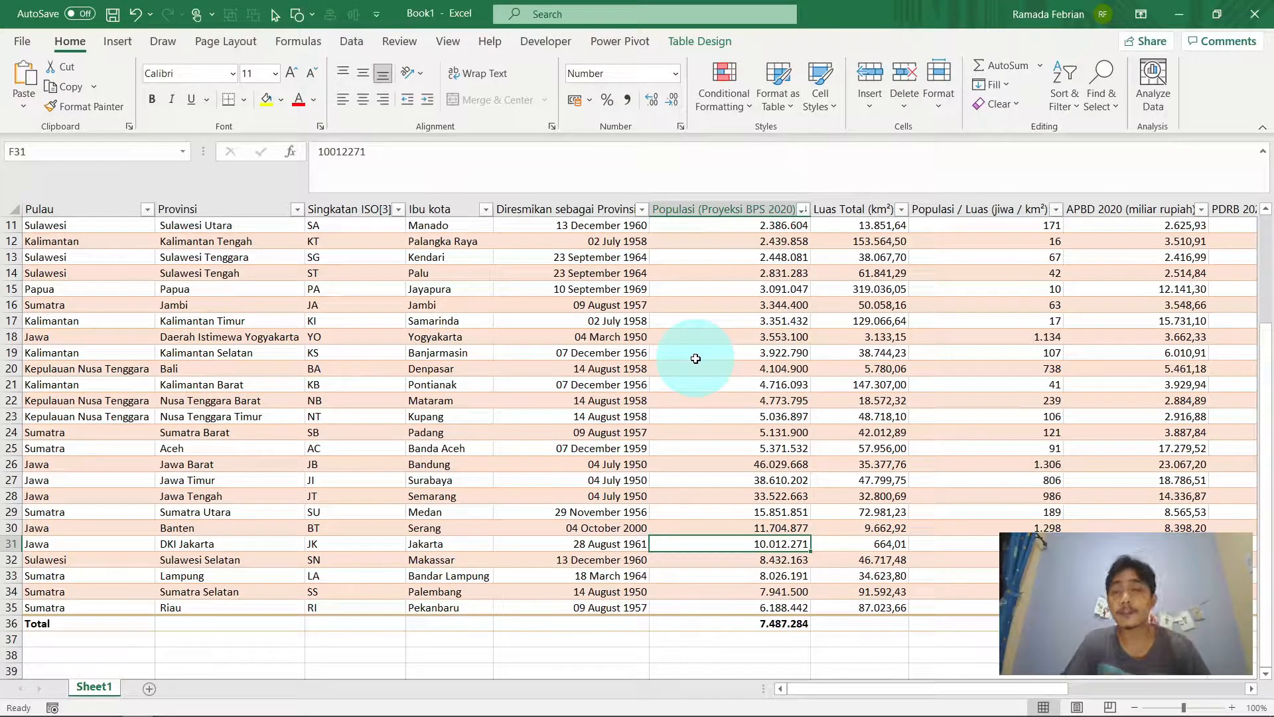
pyautogui.click(683, 45)
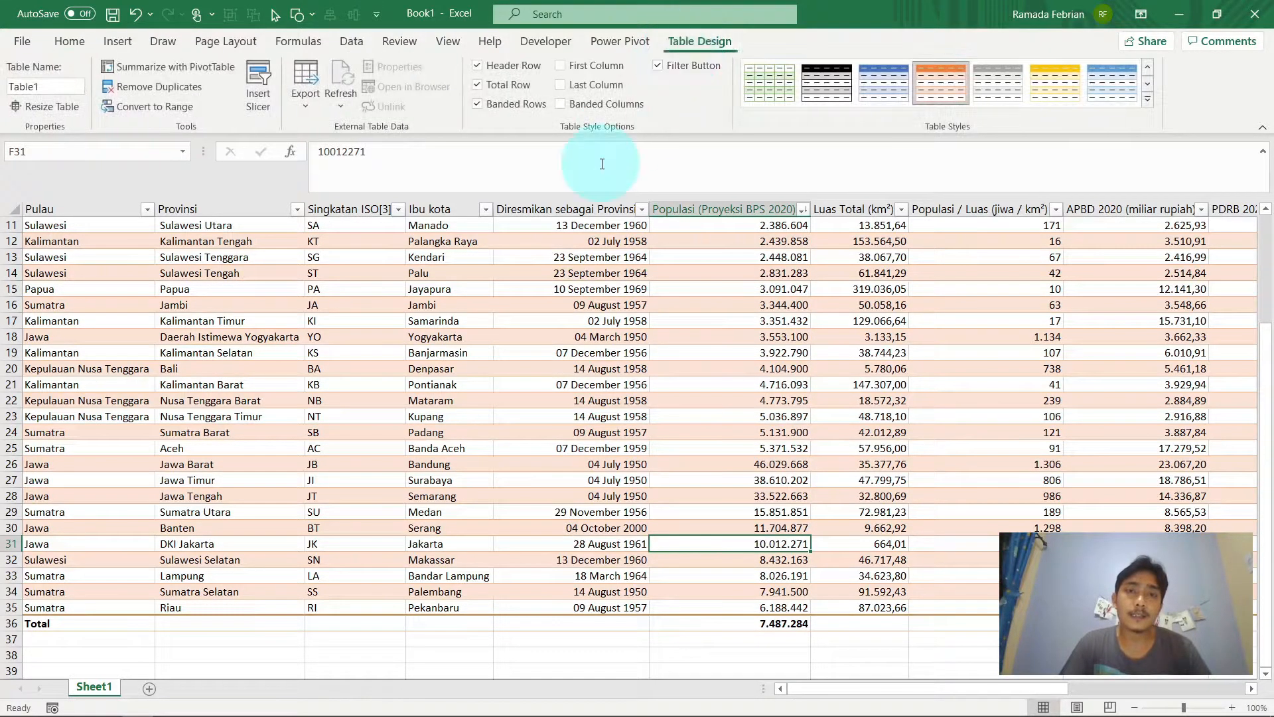
pyautogui.click(474, 85)
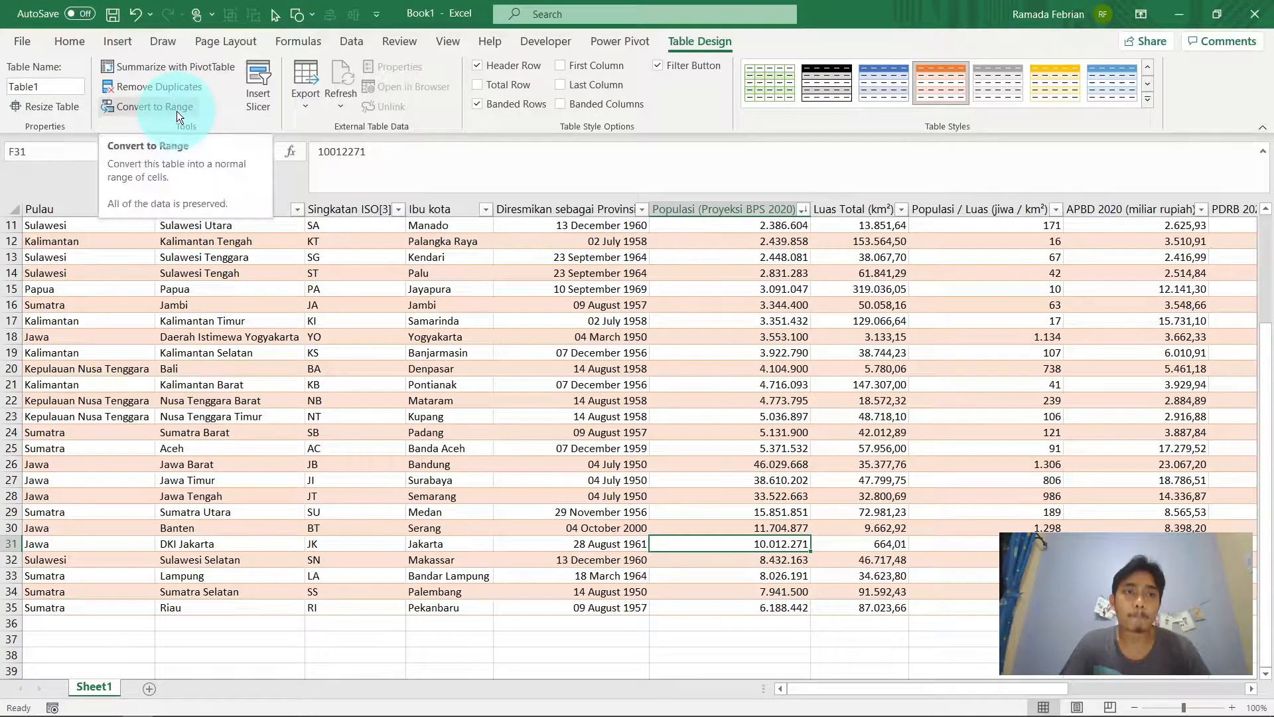
# Step: Insert a slicer for the Pulau field and place it over the Populasi / Luas (jiwa / km²) column, just below the headers
pyautogui.click(248, 93)
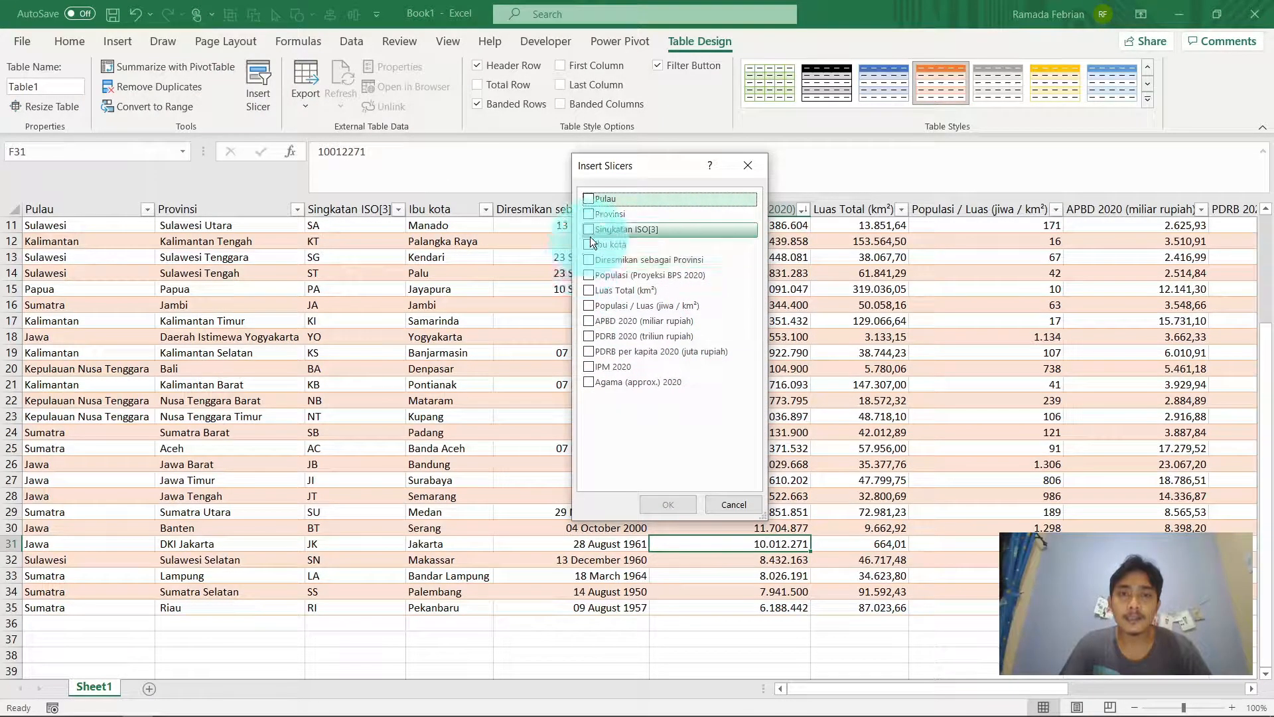
pyautogui.click(590, 201)
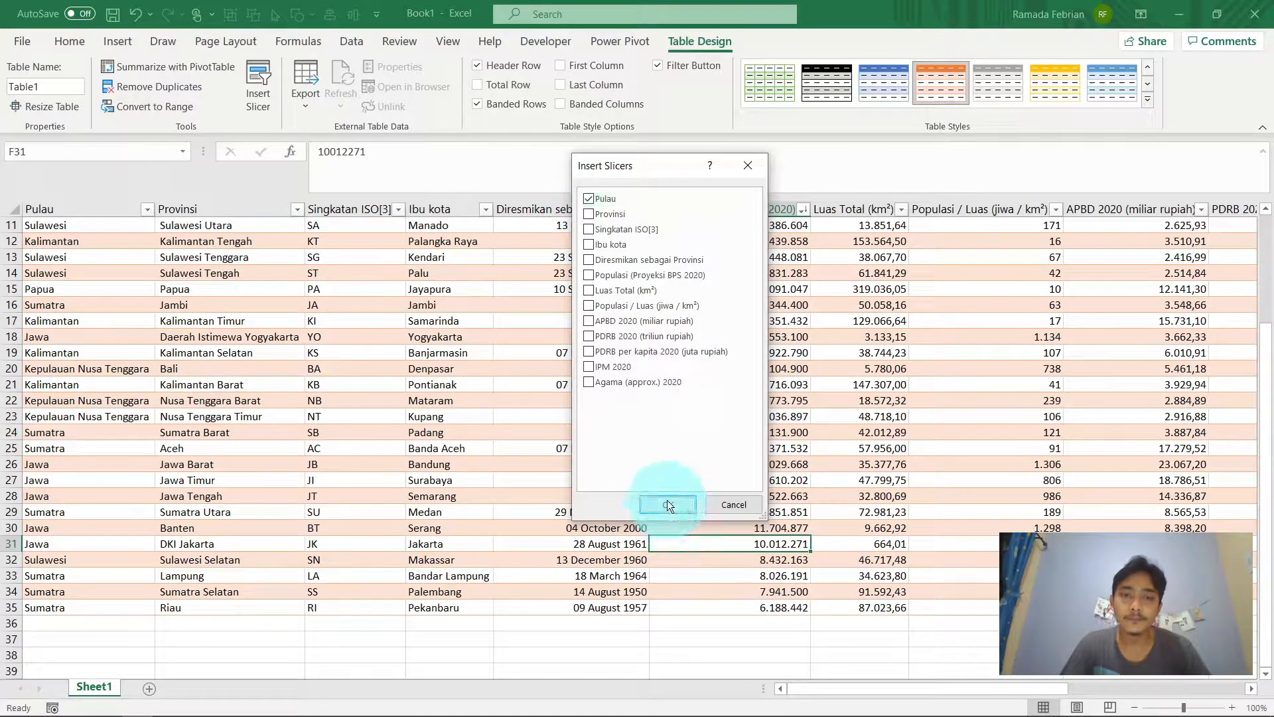
pyautogui.click(667, 504)
pyautogui.scroll(3, 745, 344)
pyautogui.scroll(1, 745, 343)
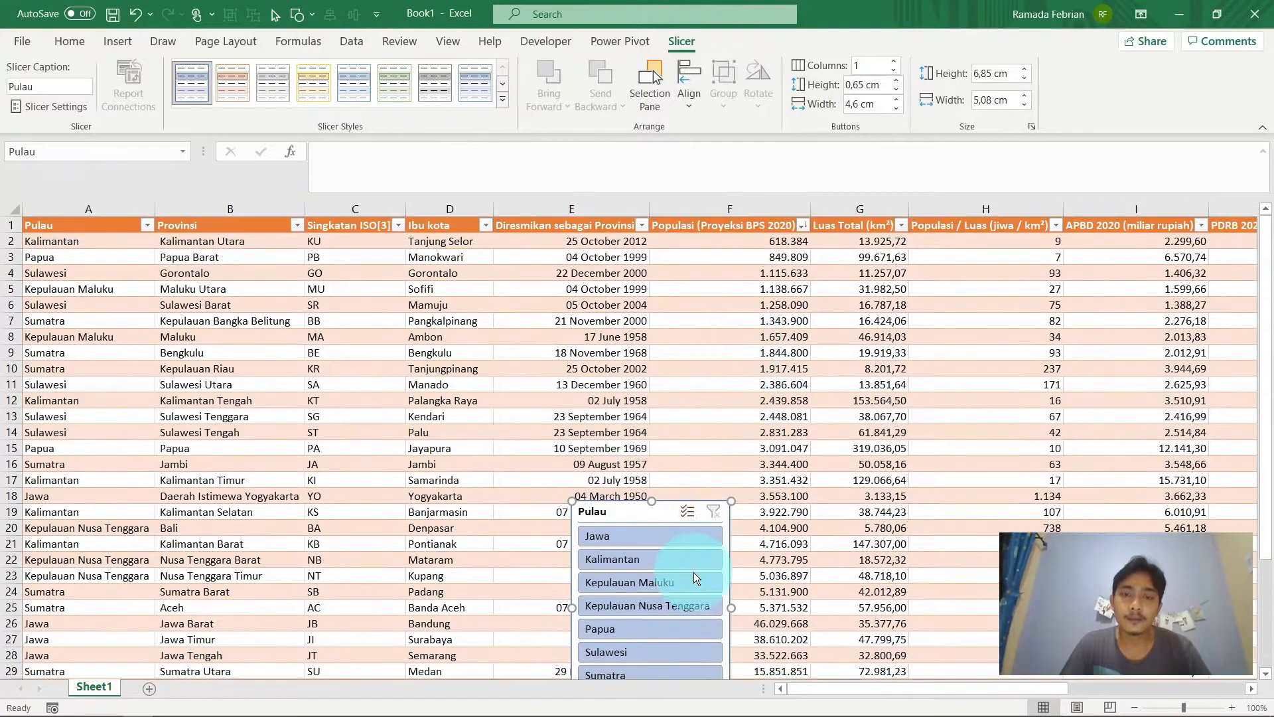
pyautogui.moveTo(658, 512); pyautogui.dragTo(1005, 249)
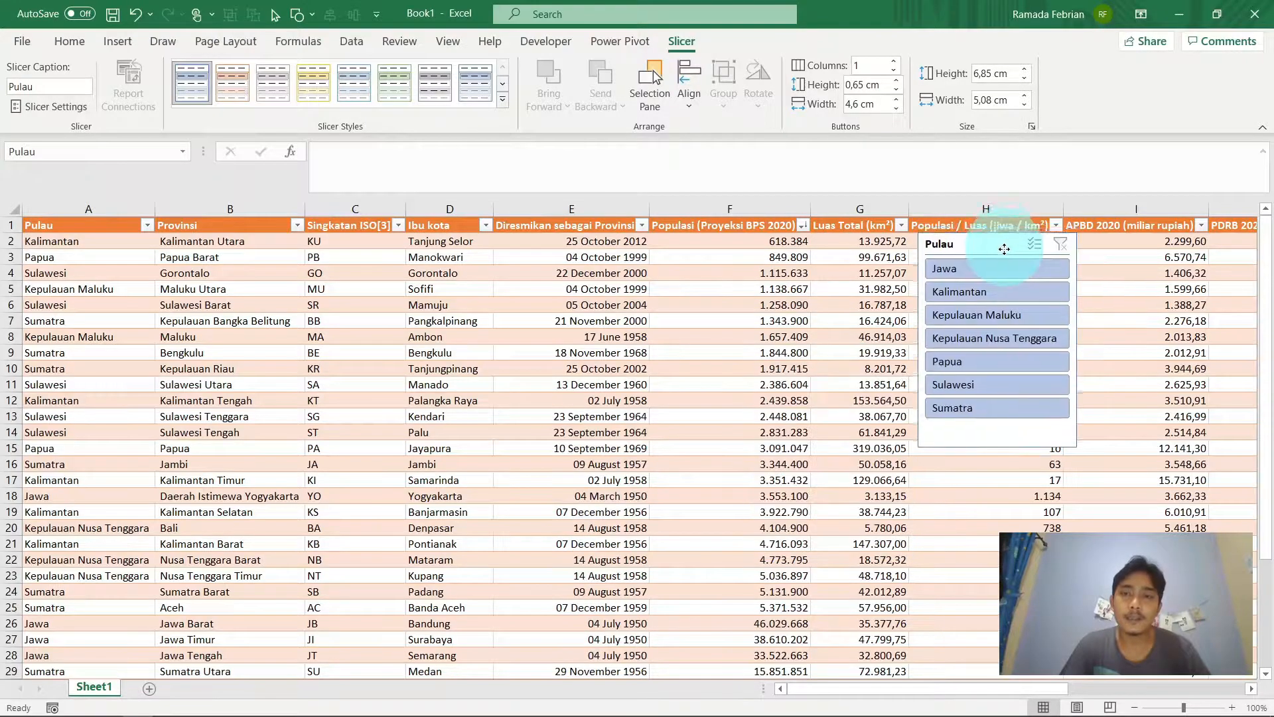
# Step: Filter the table with the Pulau slicer by Jawa, Kalimantan and Kepulauan Maluku in turn
pyautogui.click(972, 271)
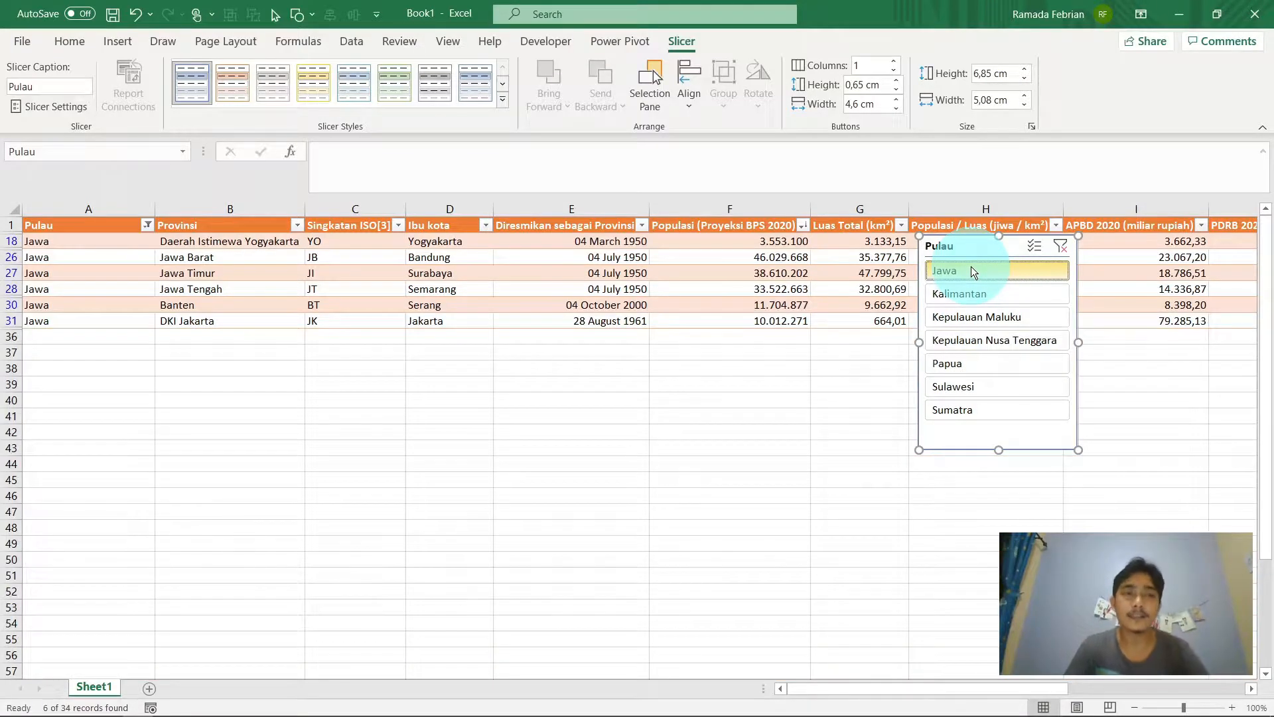
pyautogui.click(995, 302)
pyautogui.click(993, 316)
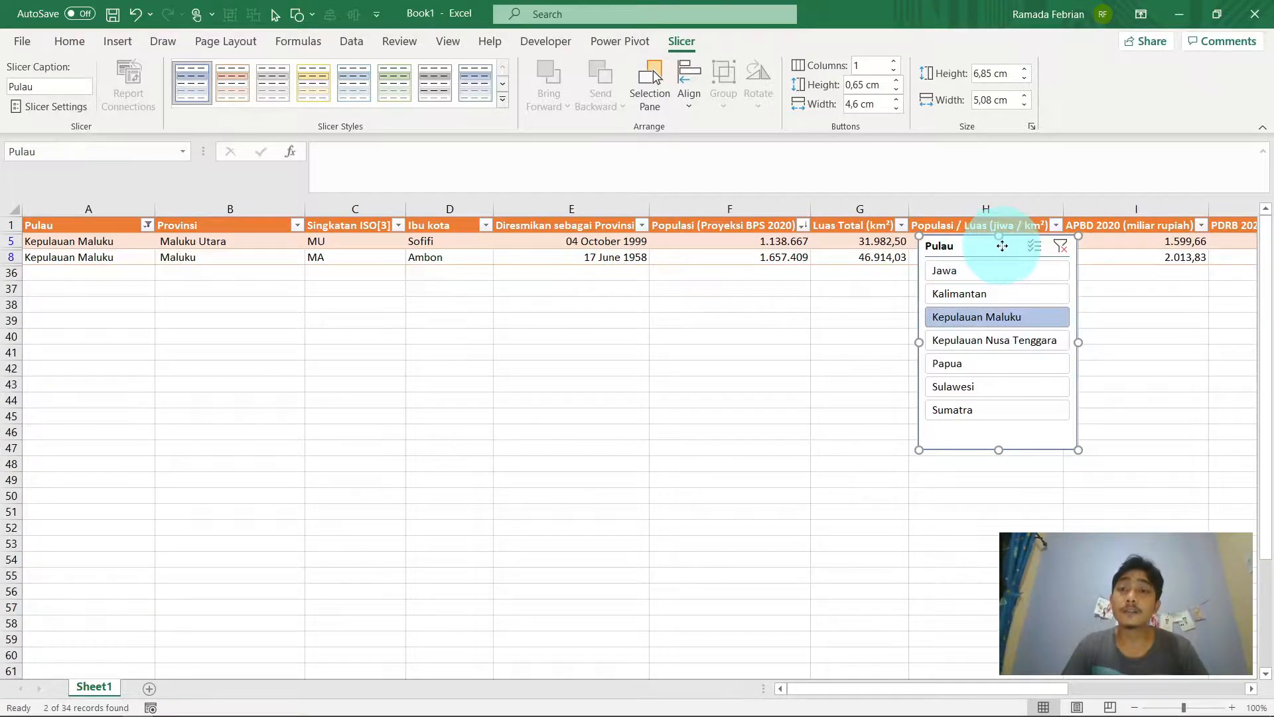
# Step: Delete the Pulau slicer and reselect a cell in the table
pyautogui.moveTo(1002, 246); pyautogui.dragTo(889, 287)
pyautogui.press('Delete')
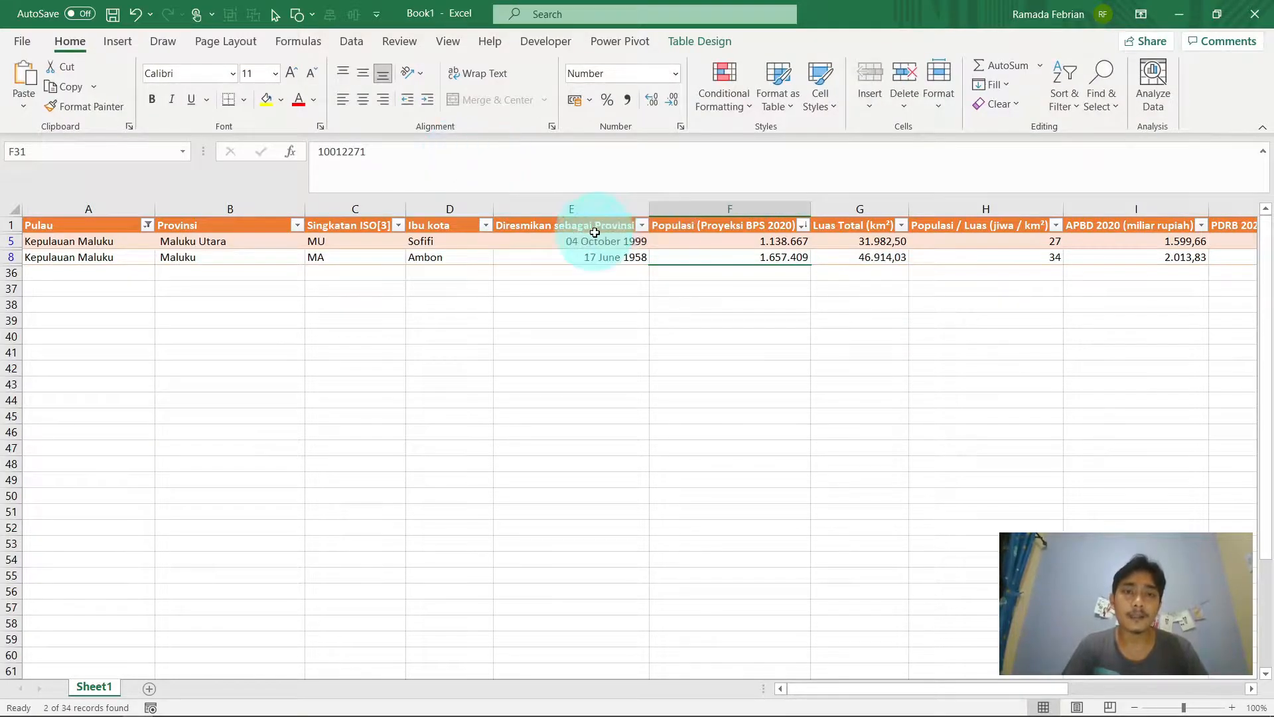
pyautogui.click(594, 230)
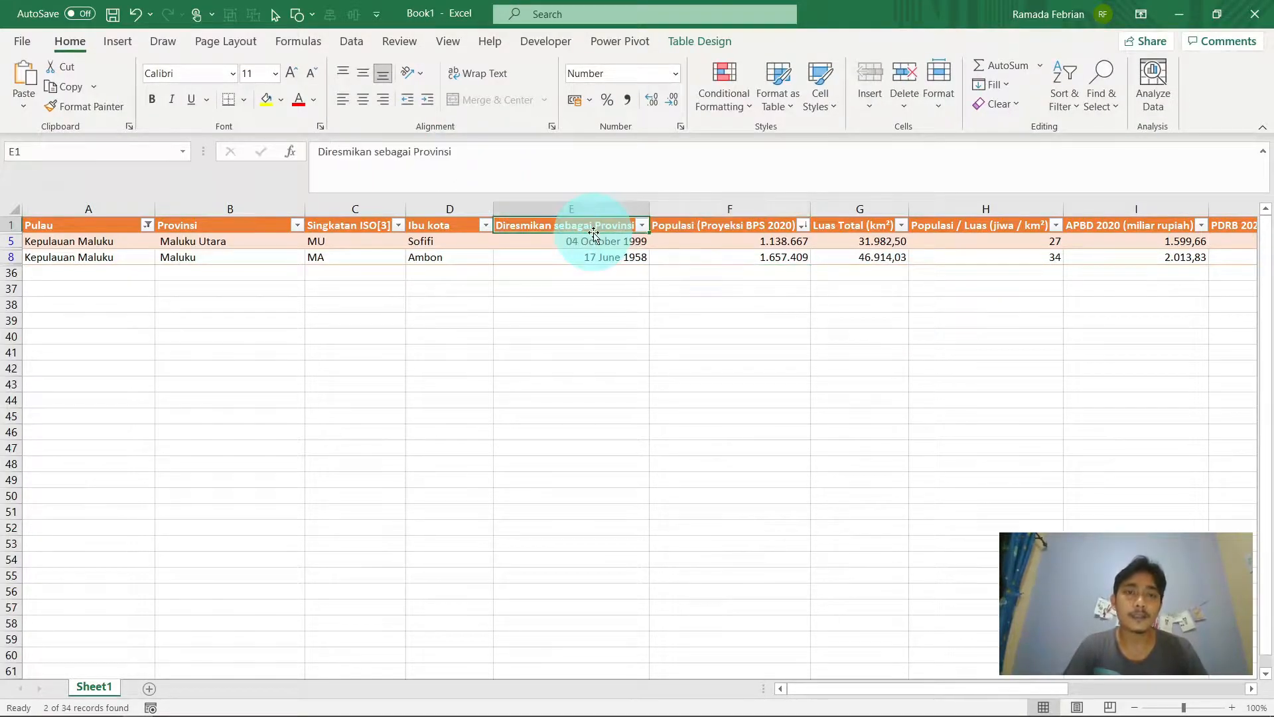
pyautogui.click(698, 41)
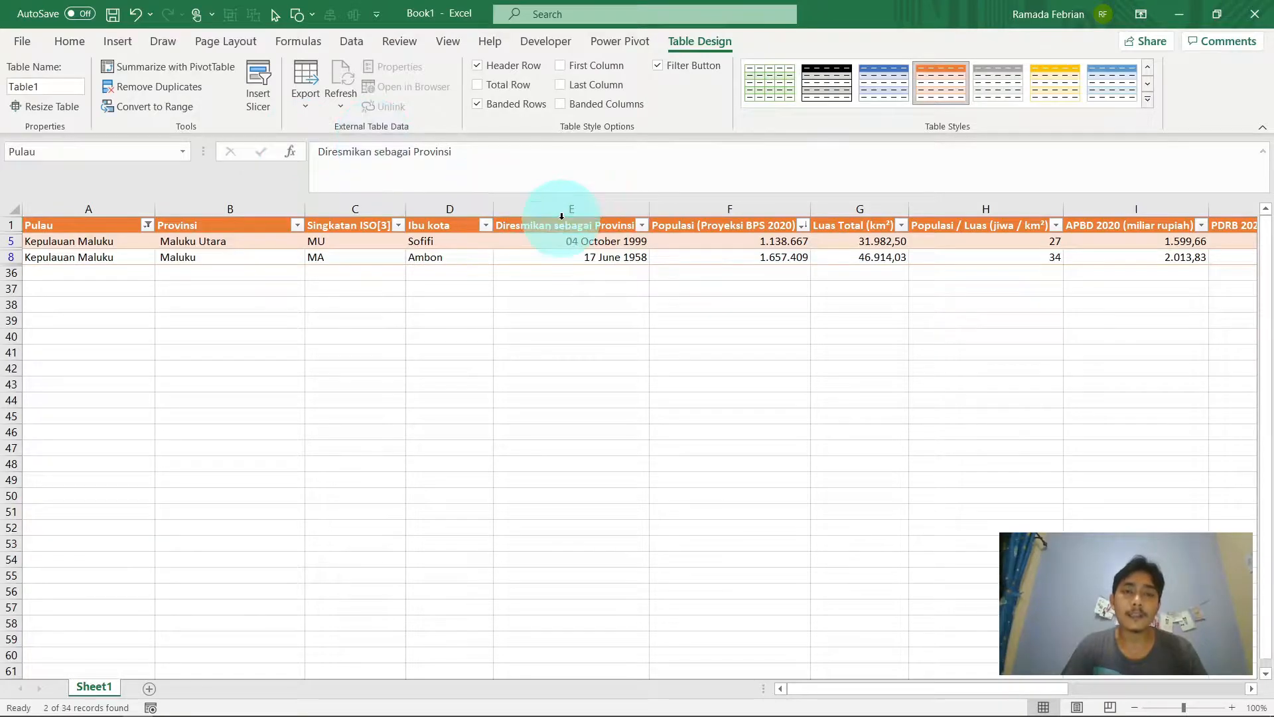
# Step: Undo the slicer's deletion, its filters and its insertion until all provinces are listed without a slicer
pyautogui.hotkey('ctrl', 'z')
pyautogui.hotkey('ctrl', 'z')
pyautogui.hotkey('ctrl', 'z')
pyautogui.hotkey('ctrl', 'z')
pyautogui.hotkey('ctrl', 'z')
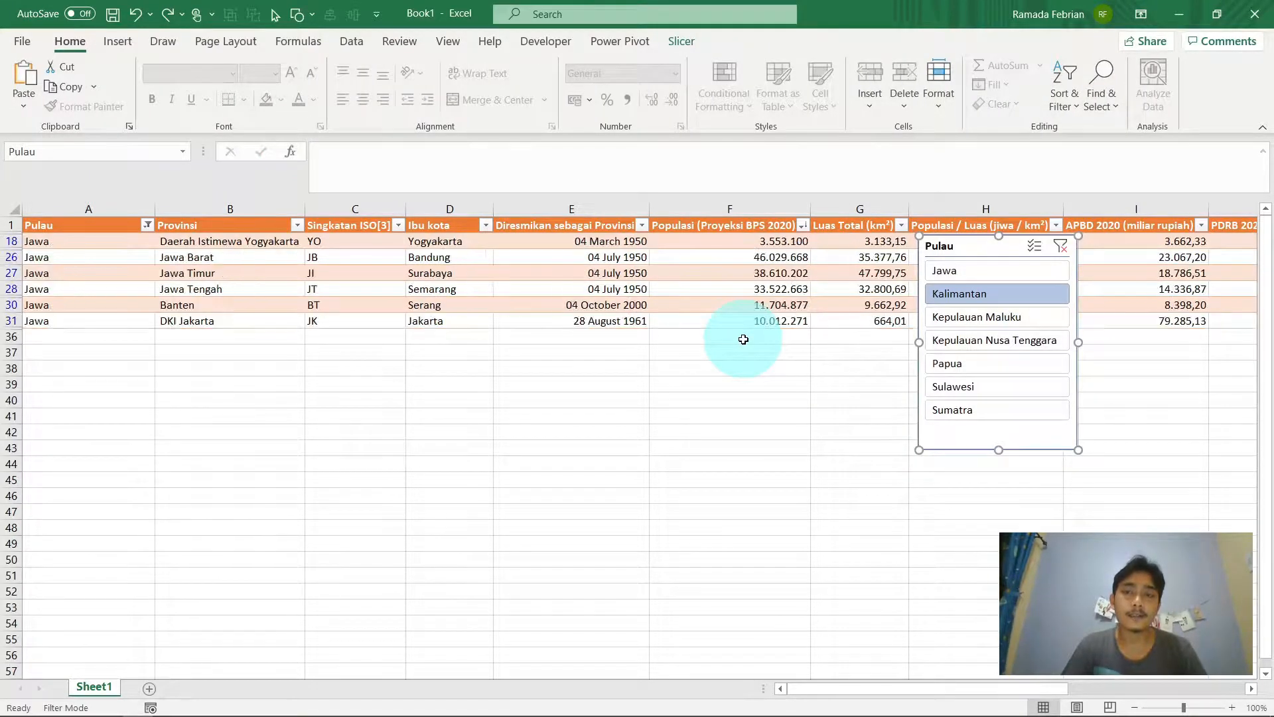
pyautogui.hotkey('ctrl', 'z')
pyautogui.hotkey('ctrl', 'z')
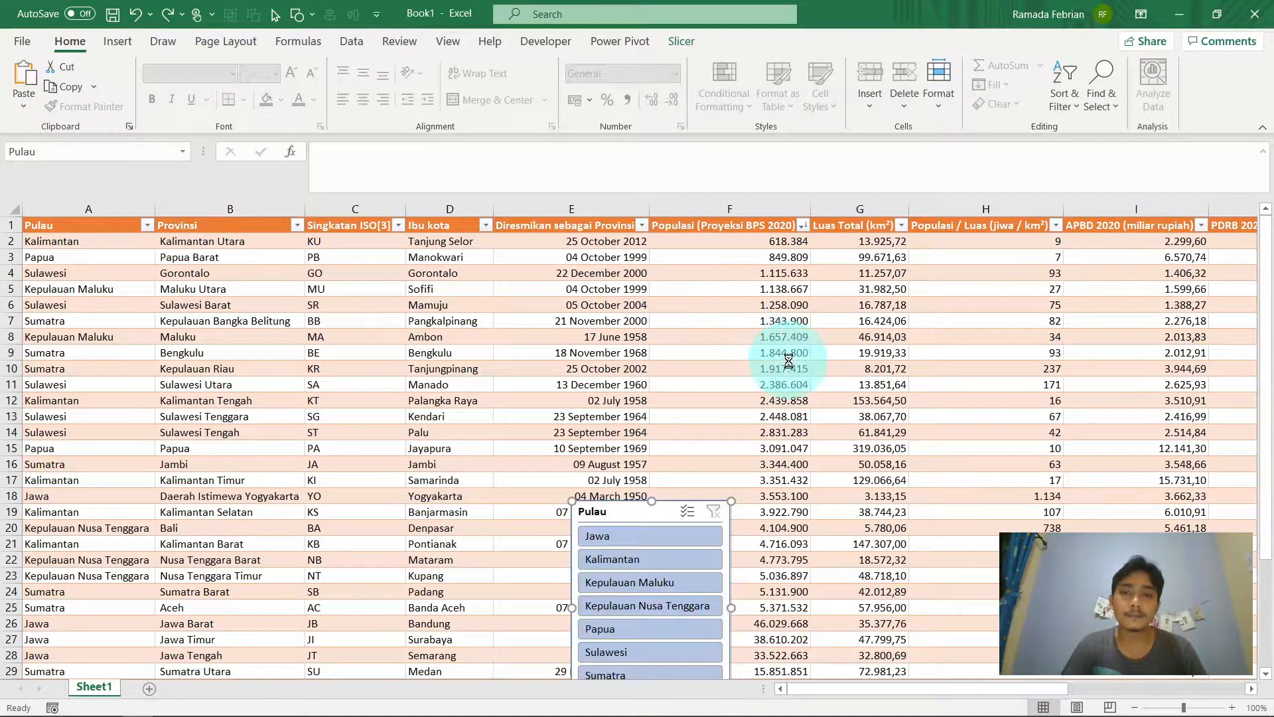
pyautogui.hotkey('ctrl', 'z')
pyautogui.hotkey('ctrl', 'z')
pyautogui.hotkey('ctrl', 'z')
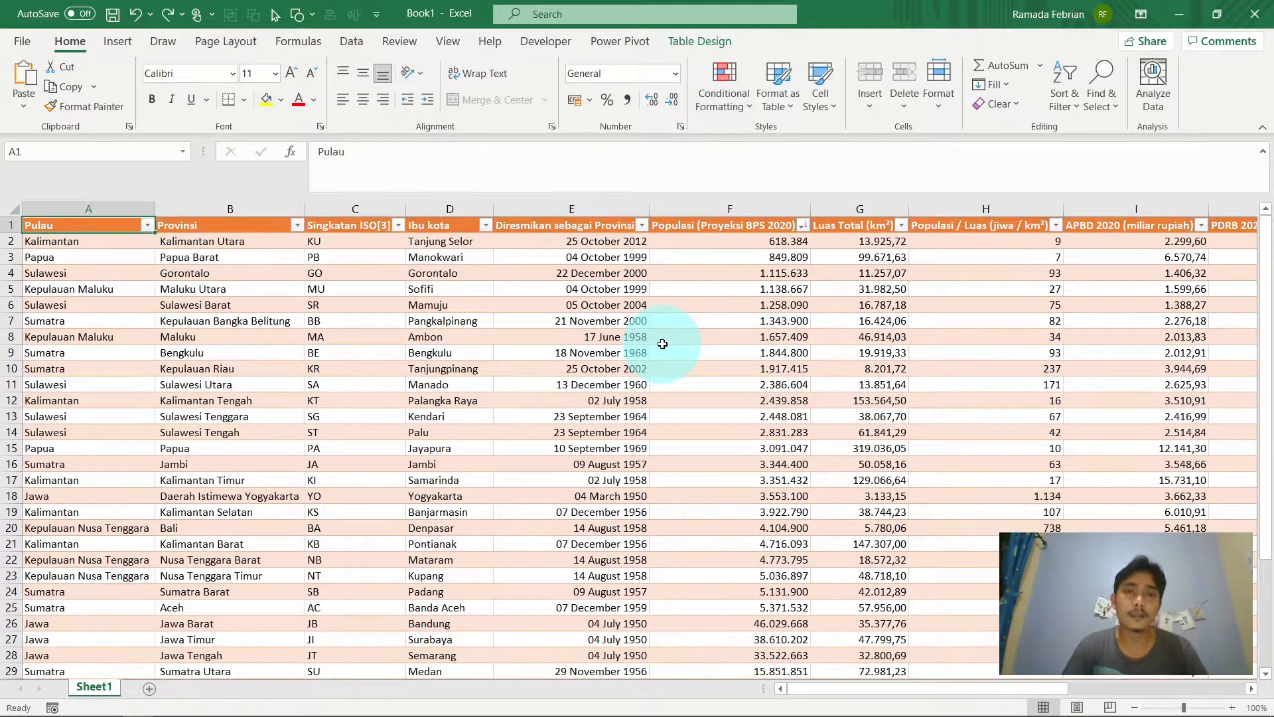
pyautogui.click(678, 45)
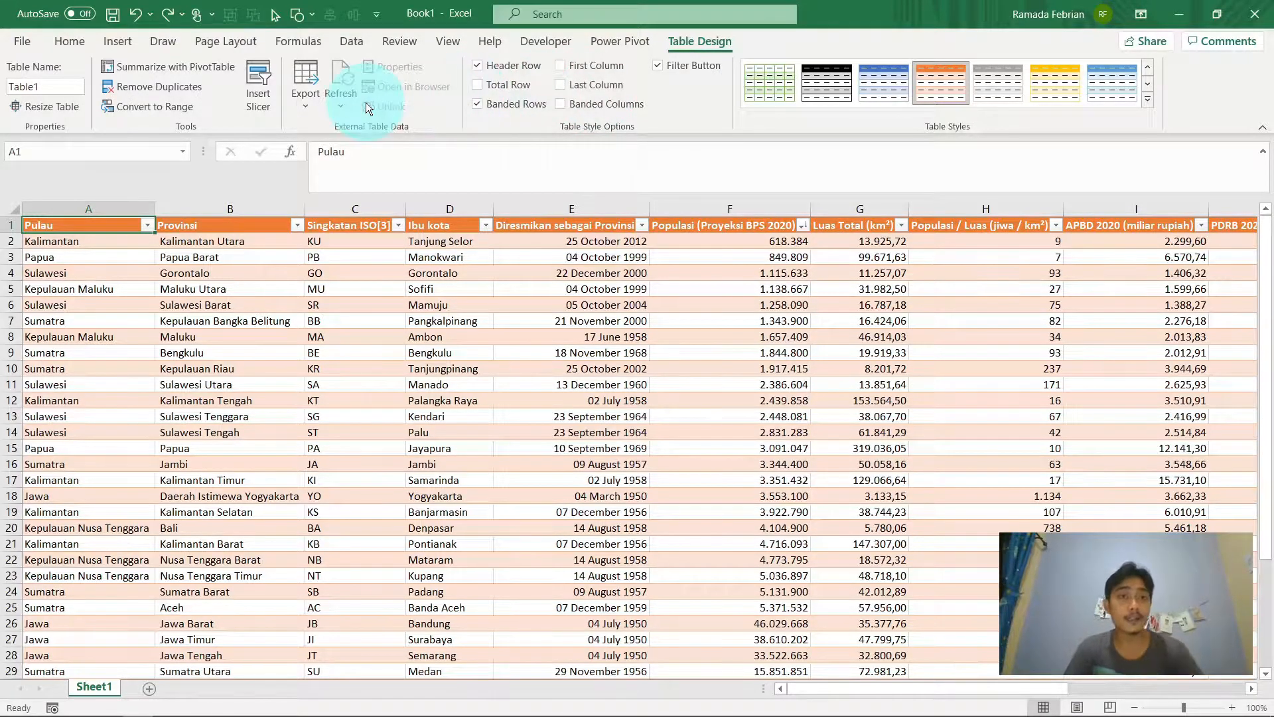
pyautogui.click(316, 104)
pyautogui.click(315, 104)
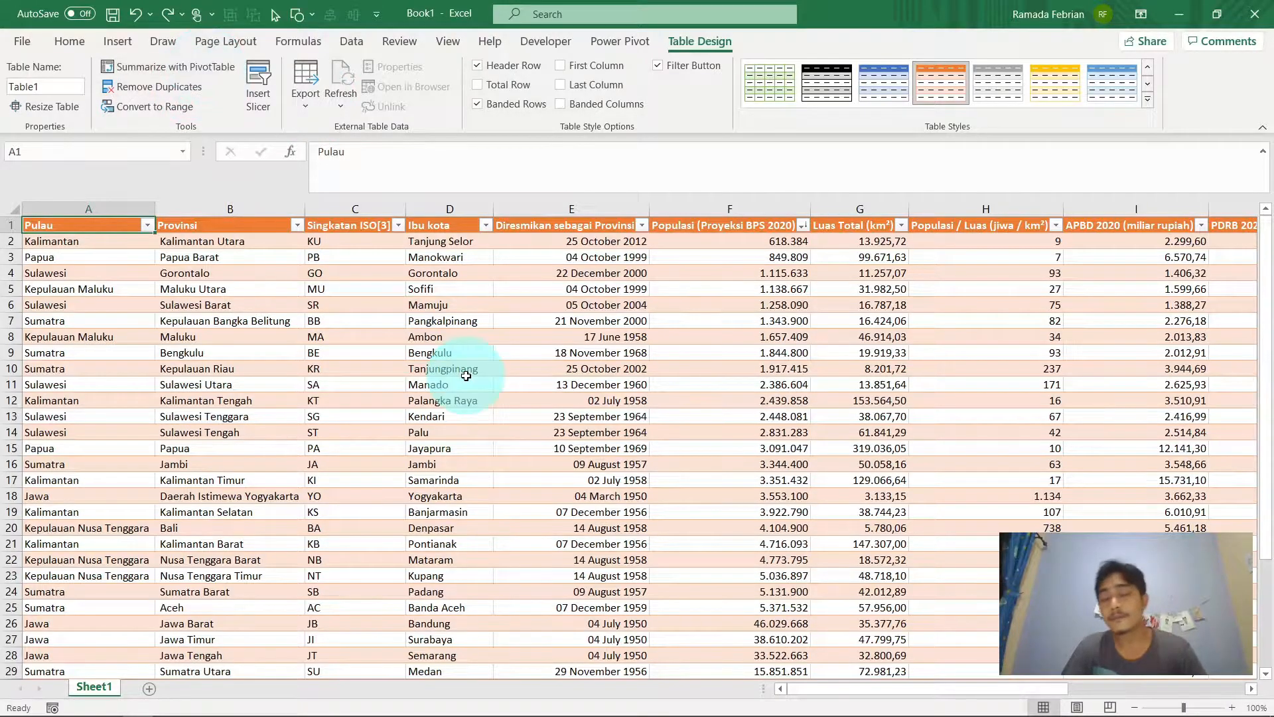
pyautogui.click(575, 355)
pyautogui.click(556, 337)
pyautogui.click(189, 70)
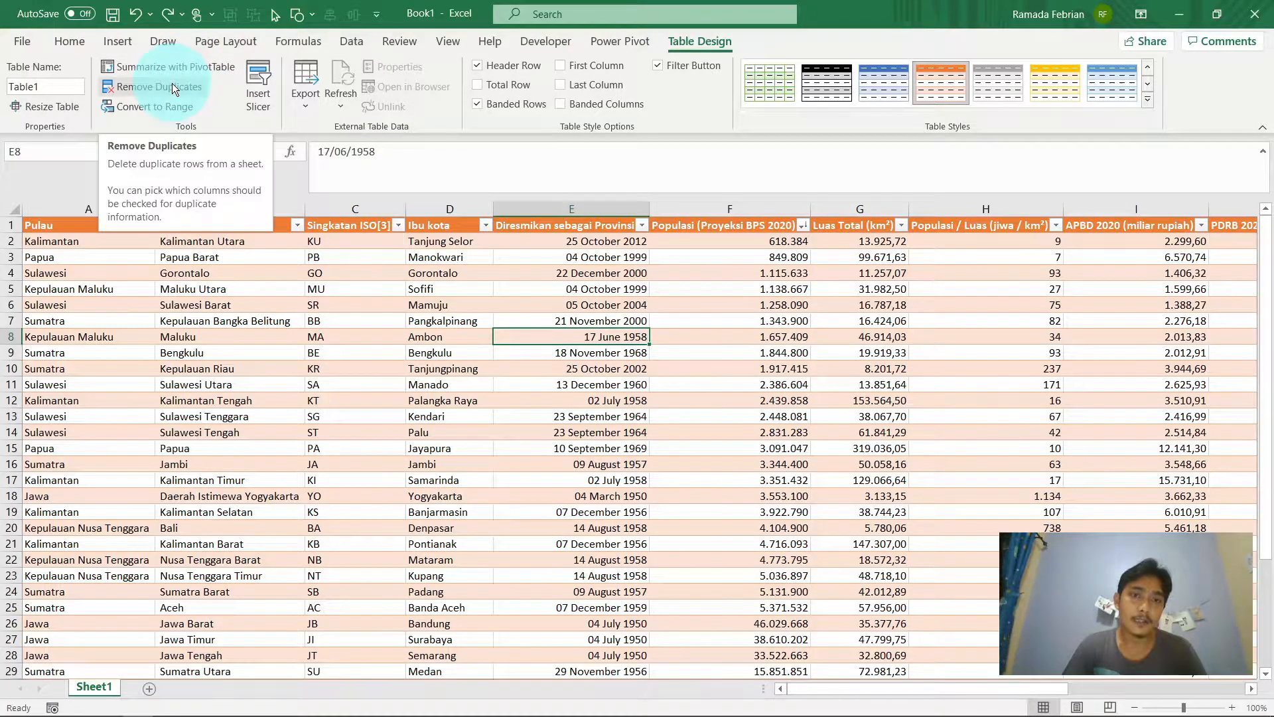
pyautogui.click(242, 322)
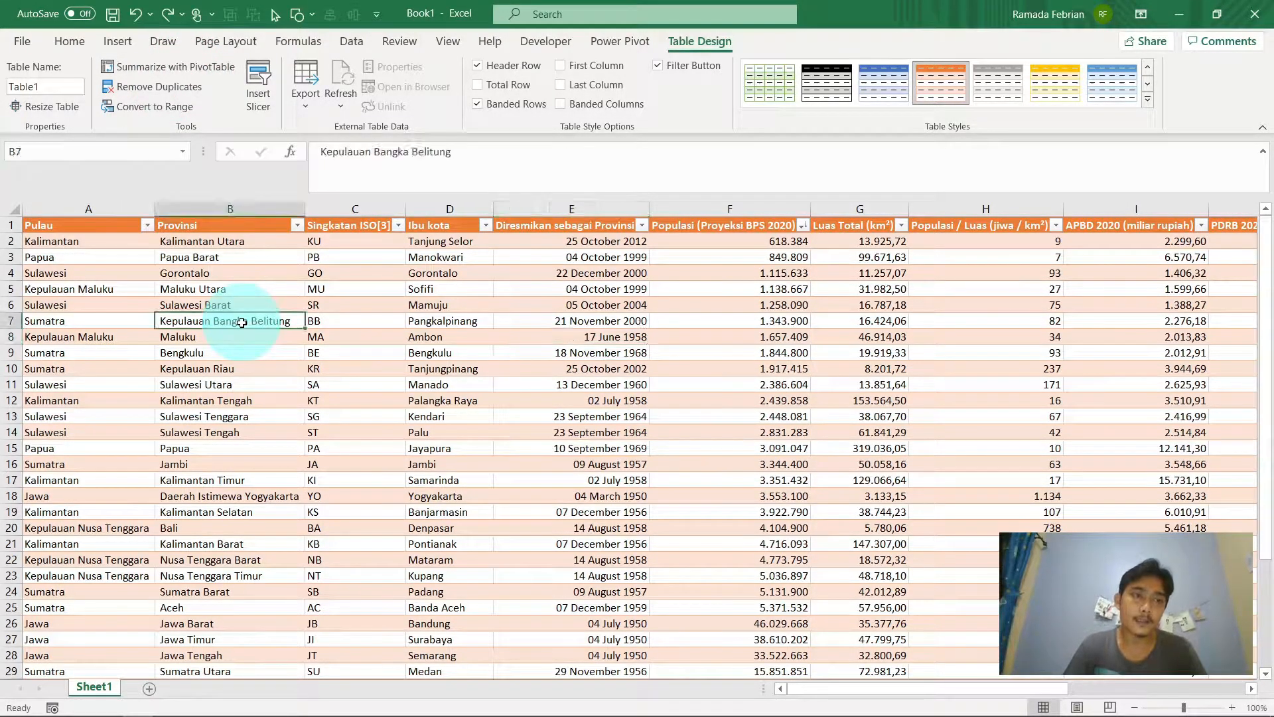
pyautogui.press('Left')
pyautogui.hotkey('ctrl', 'Up')
pyautogui.press('Down')
pyautogui.hotkey('ctrl', 'shift', 'Down')
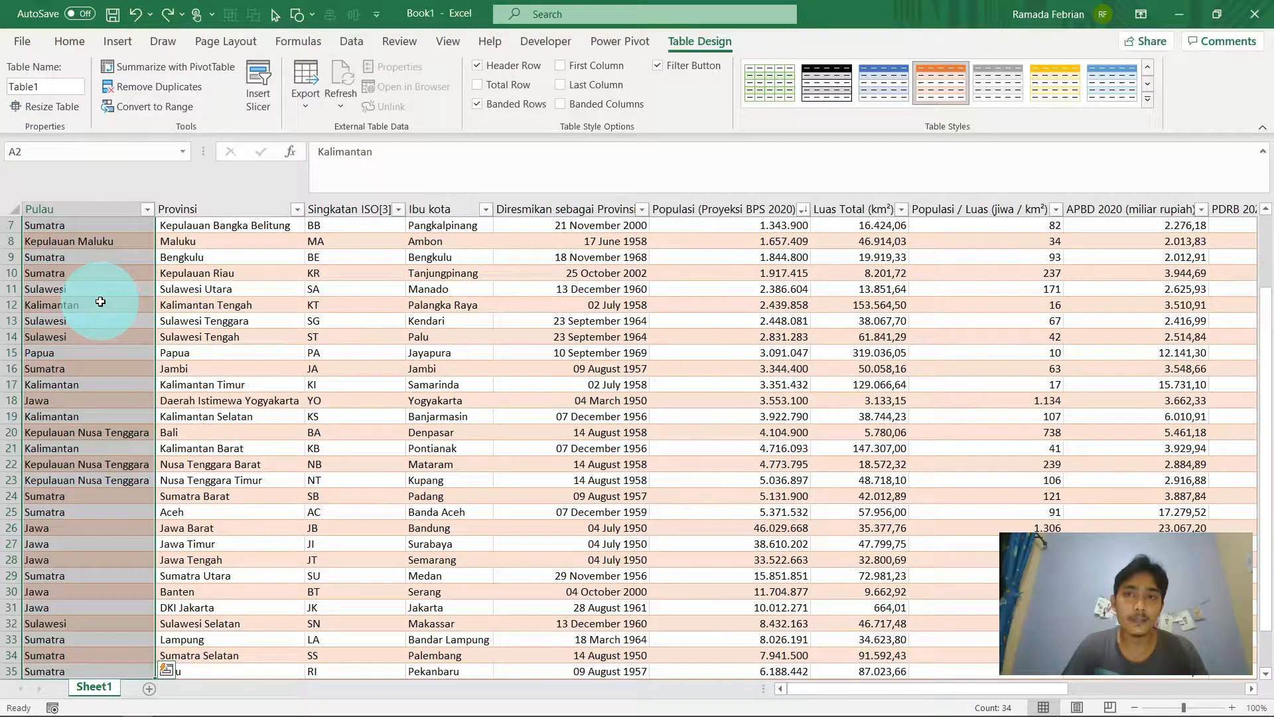
pyautogui.scroll(2, 100, 302)
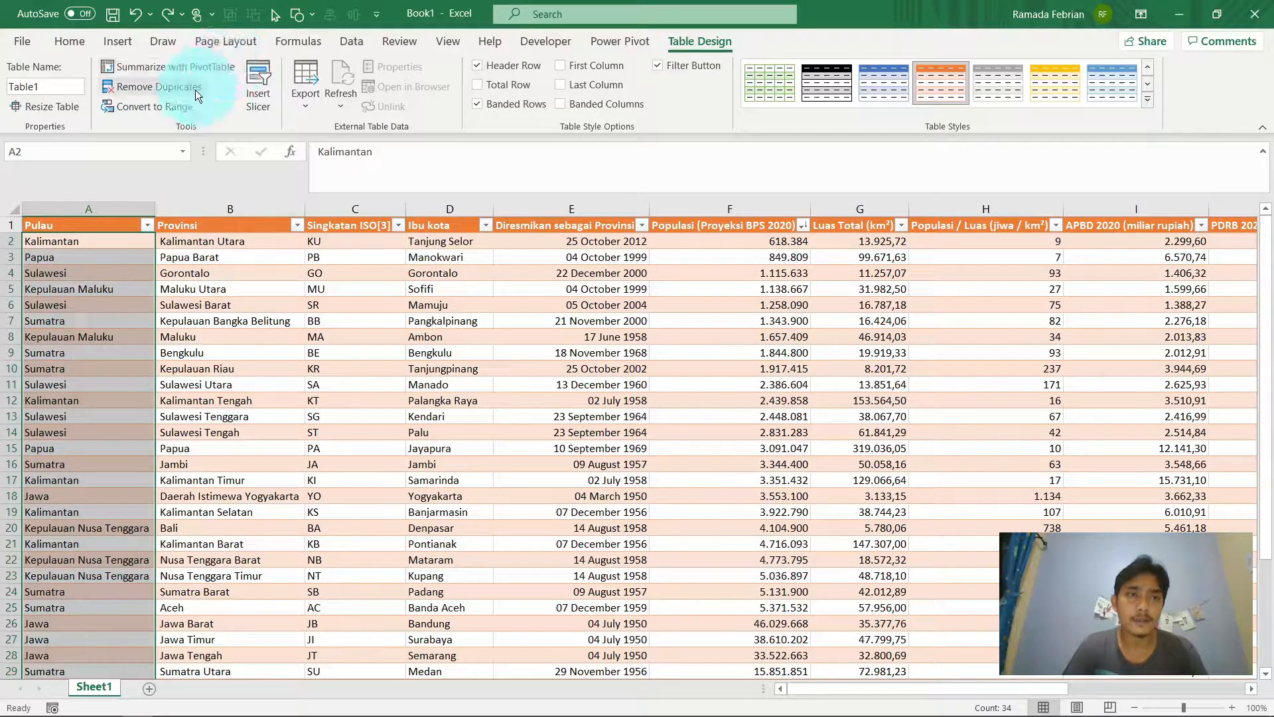
pyautogui.click(483, 369)
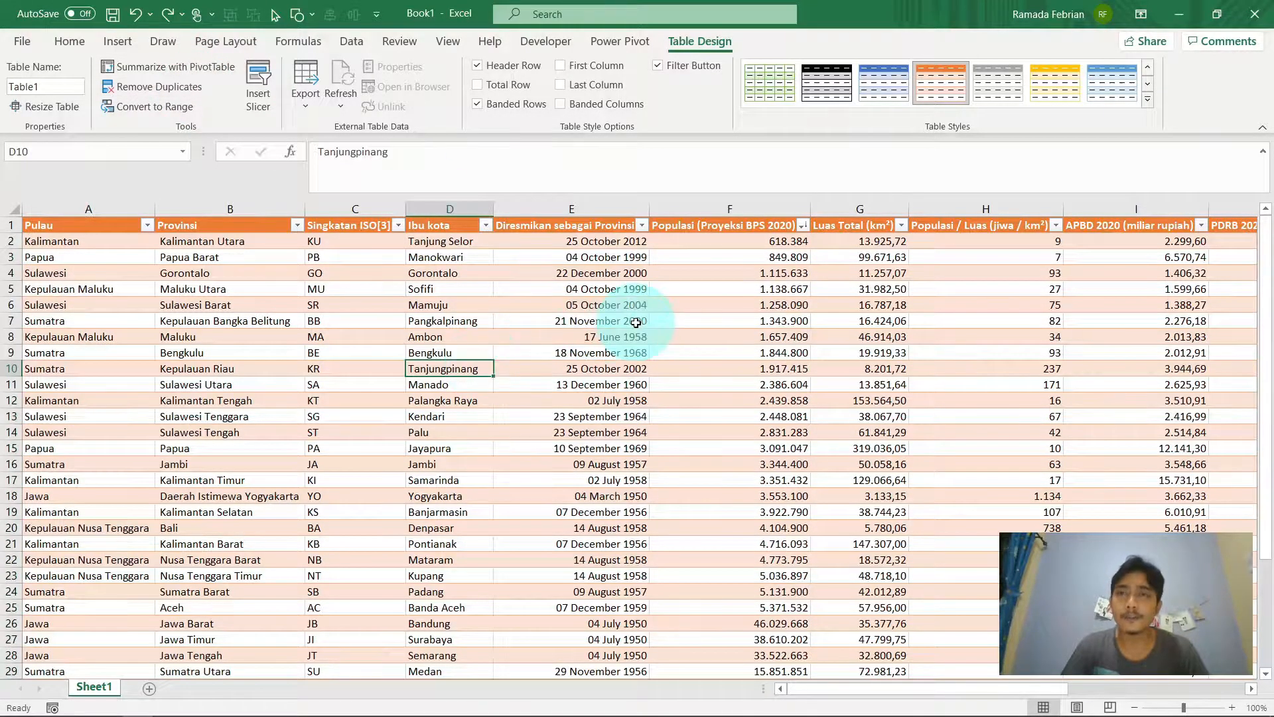
# Step: Enter "S" in cell A36, directly below the last row of the table
pyautogui.click(685, 320)
pyautogui.hotkey('ctrl', 'Up')
pyautogui.hotkey('ctrl', 'Left')
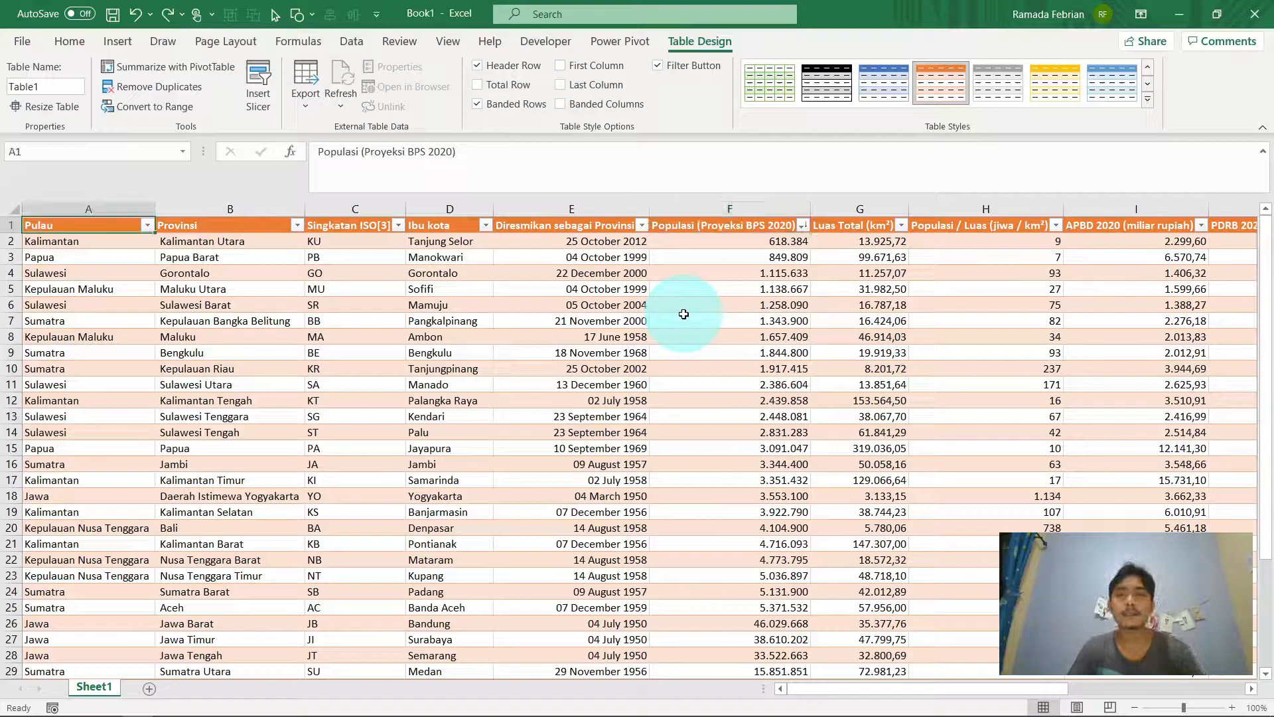
pyautogui.press('Down')
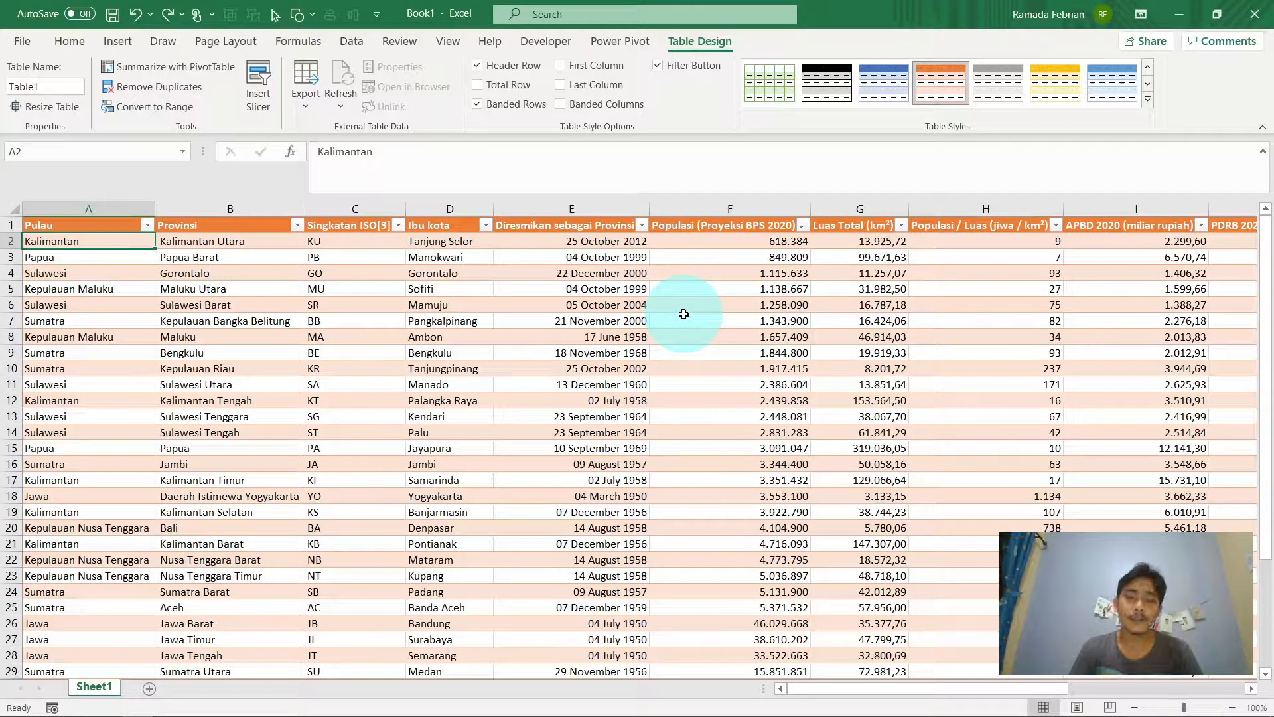
pyautogui.hotkey('ctrl', 'Down')
pyautogui.press('Down')
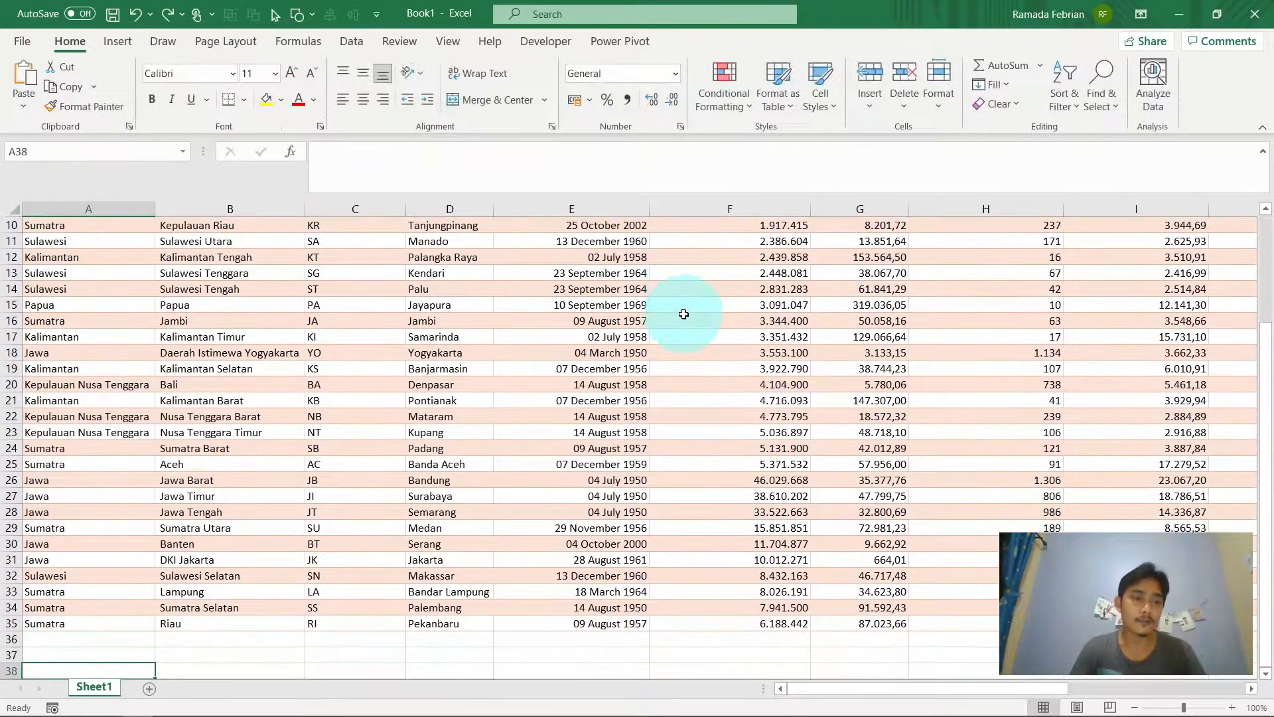
pyautogui.write('K')
pyautogui.press('BackSpace')
pyautogui.write('S')
pyautogui.hotkey('ctrl', 'Return')
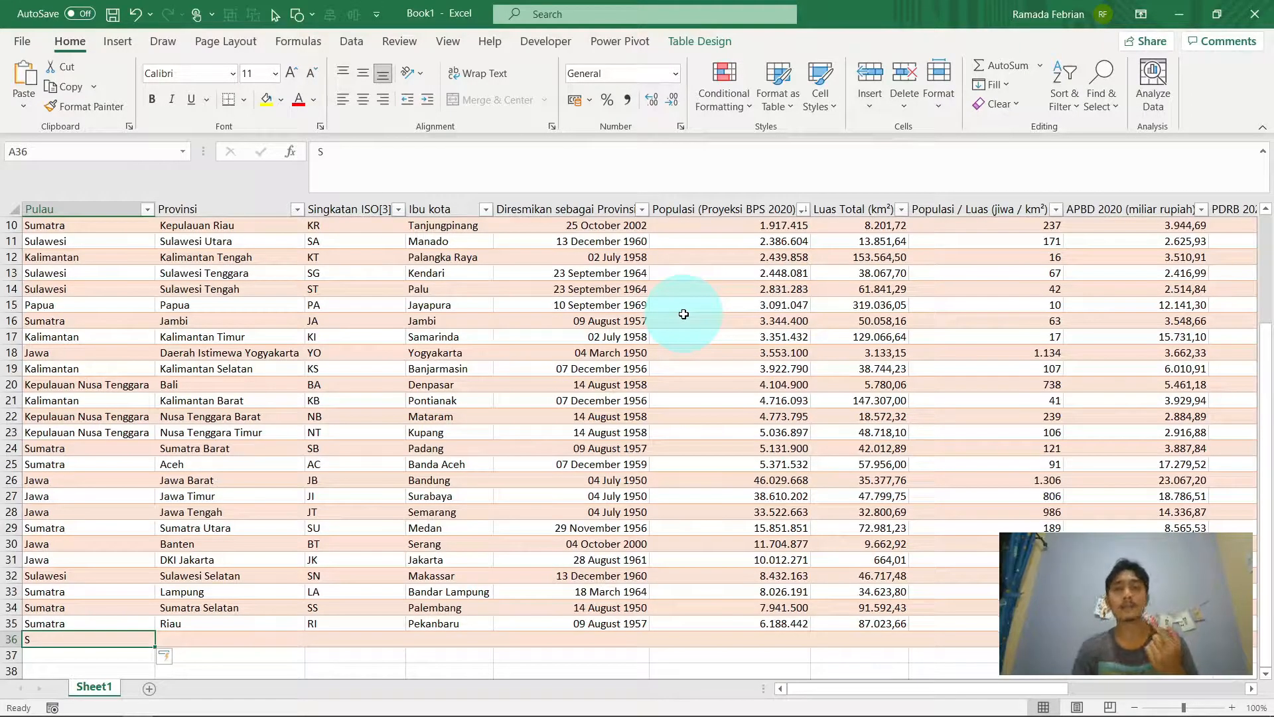
# Step: Undo the automatic expansion of the table into row 36
pyautogui.press('Up')
pyautogui.press('Down')
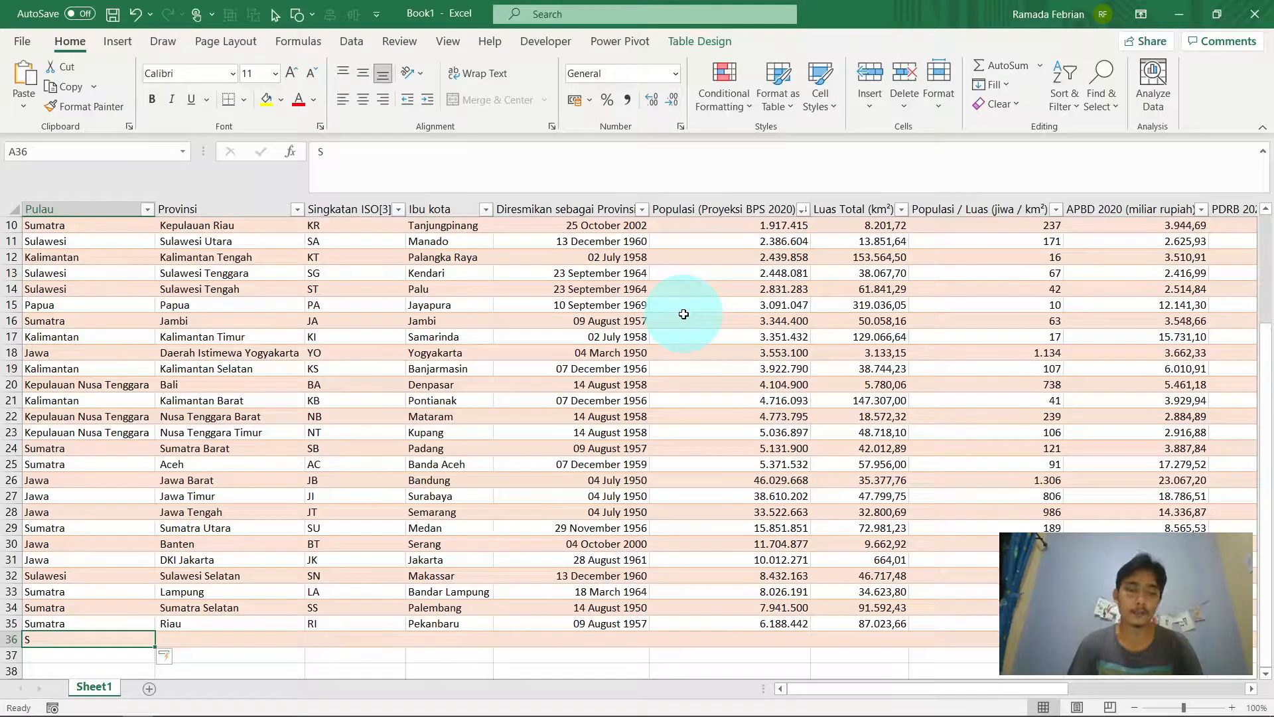
pyautogui.hotkey('ctrl', 'z')
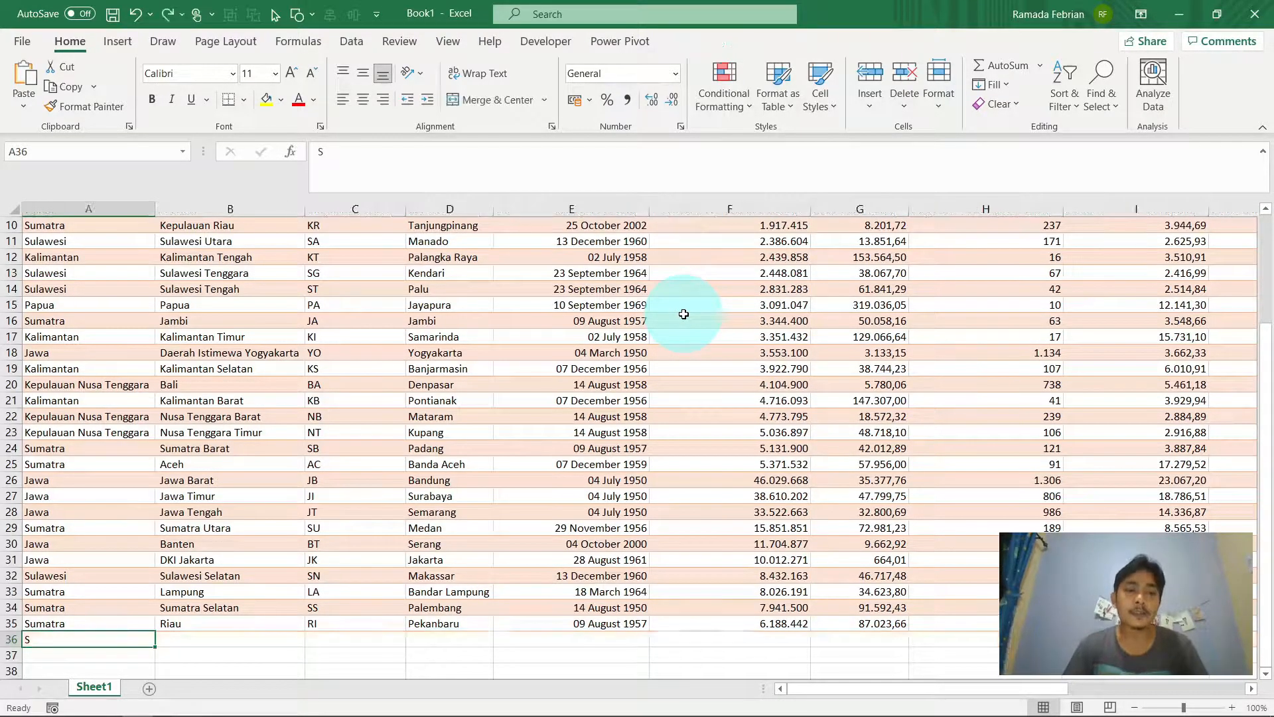
# Step: Clear the formats from the entire province table, including its header row, keeping the cell contents
pyautogui.hotkey('ctrl', 'Up')
pyautogui.hotkey('ctrl', 'Up')
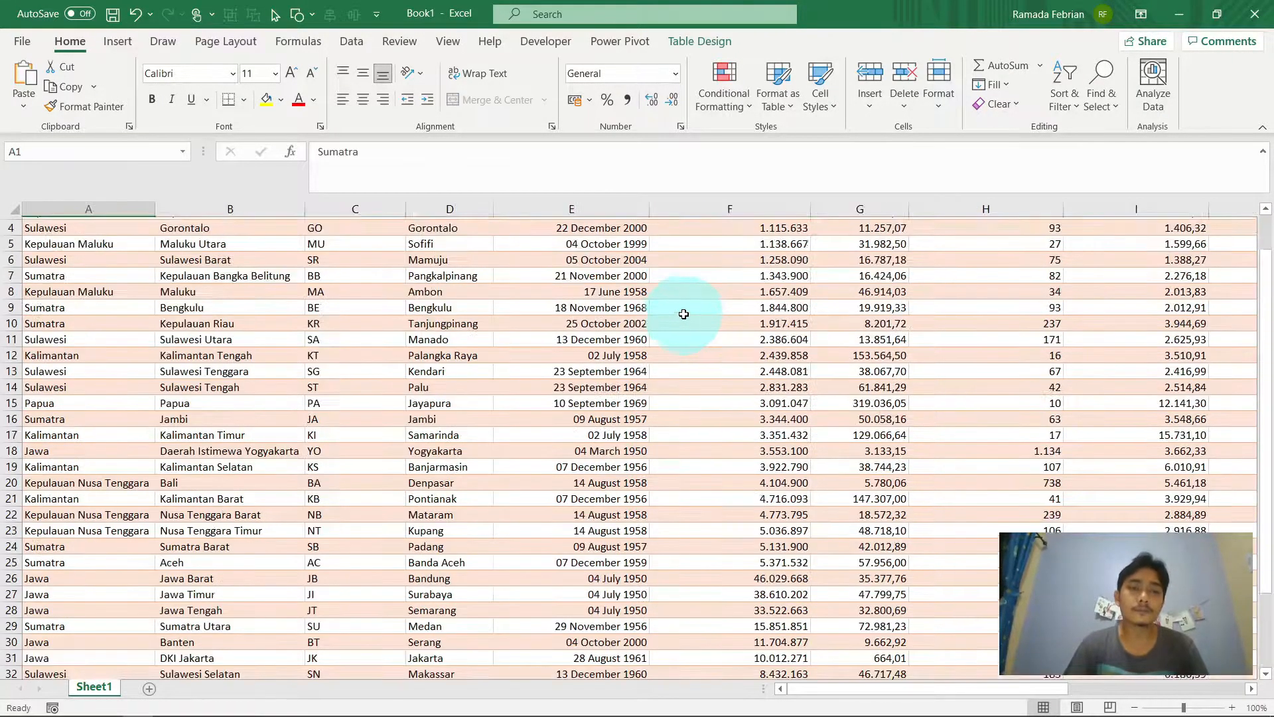
pyautogui.hotkey('ctrl', 'shift', 'Right')
pyautogui.hotkey('ctrl', 'shift', 'Down')
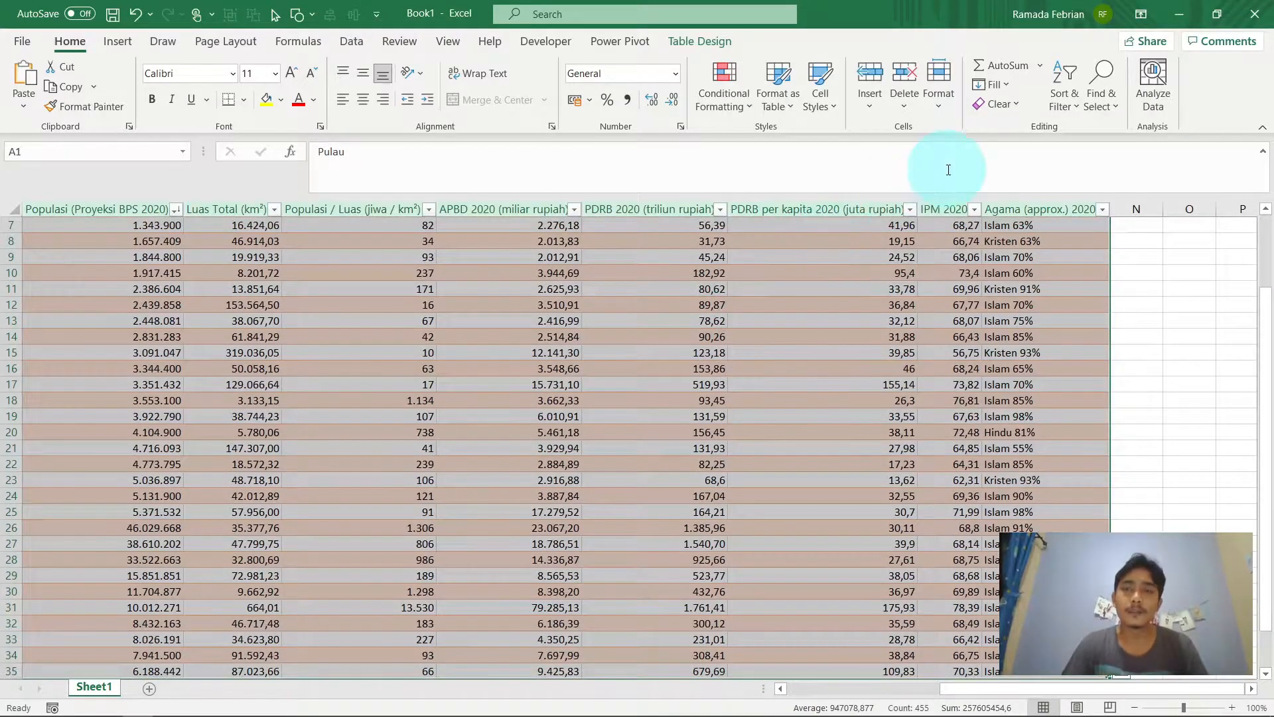
pyautogui.click(998, 104)
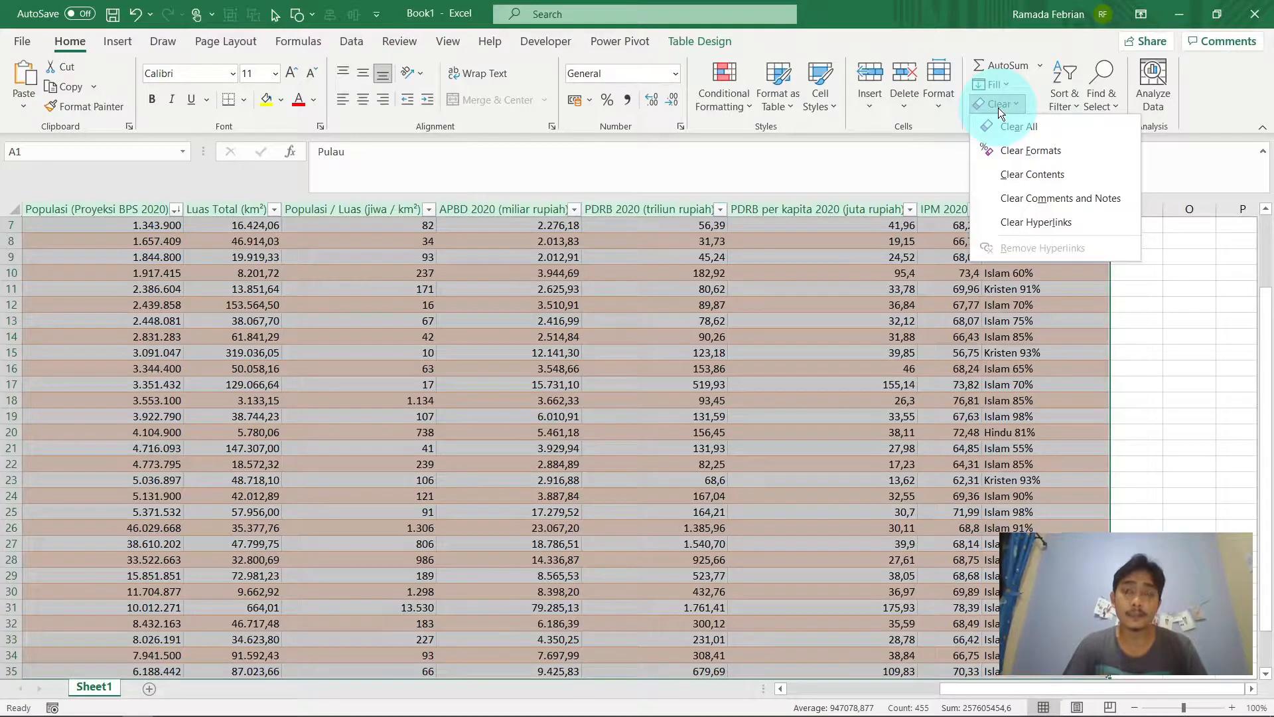
pyautogui.click(1039, 156)
pyautogui.click(816, 268)
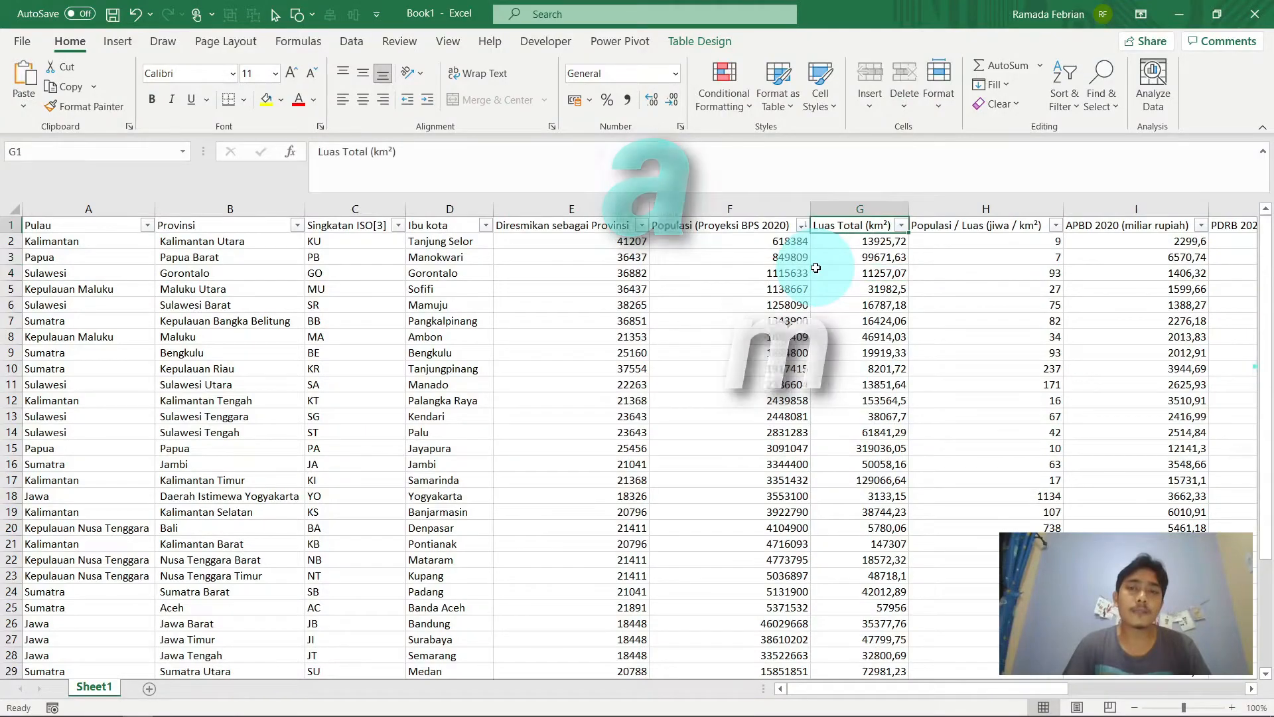
# Step: Turn off the filter buttons in the table's header row and return to cell A1
pyautogui.hotkey('ctrl', 'shift', 'l')
pyautogui.press('Home')
pyautogui.press('Right')
pyautogui.press('Left')
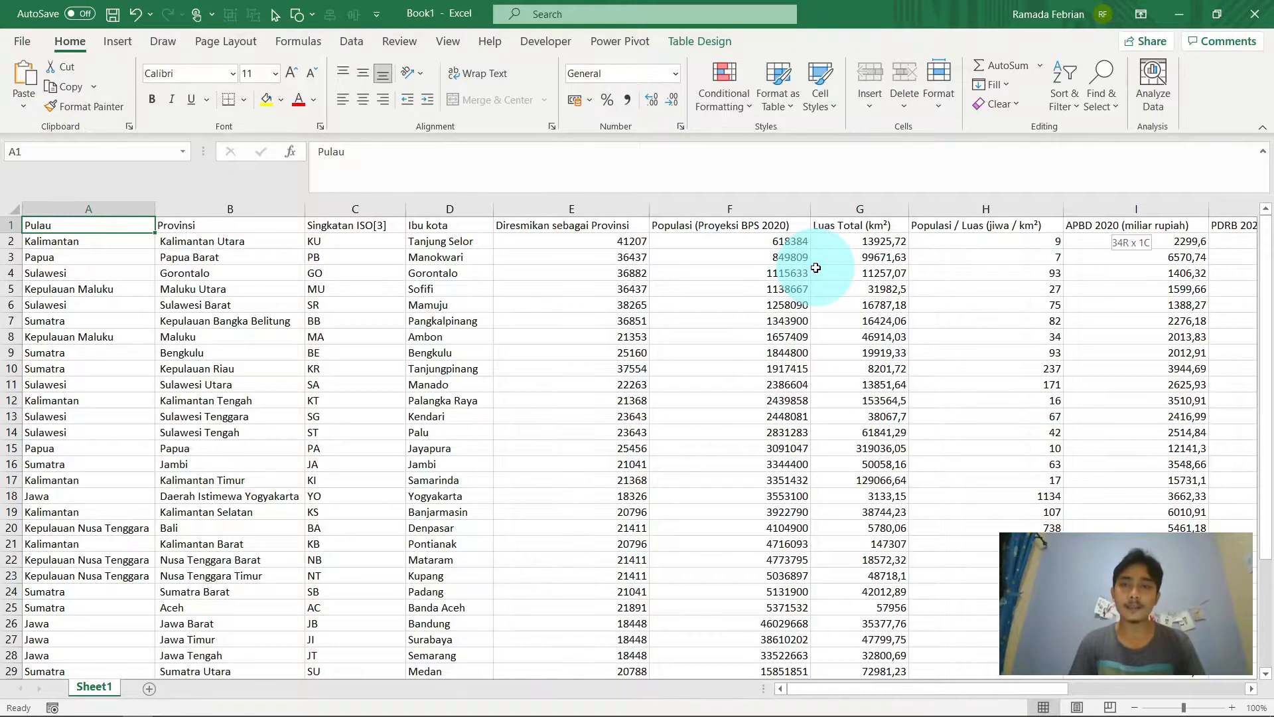
# Step: Try applying All Borders to the whole province table and check its first and last rows
pyautogui.hotkey('ctrl', 'shift', 'End')
pyautogui.hotkey('ctrl', 'Home')
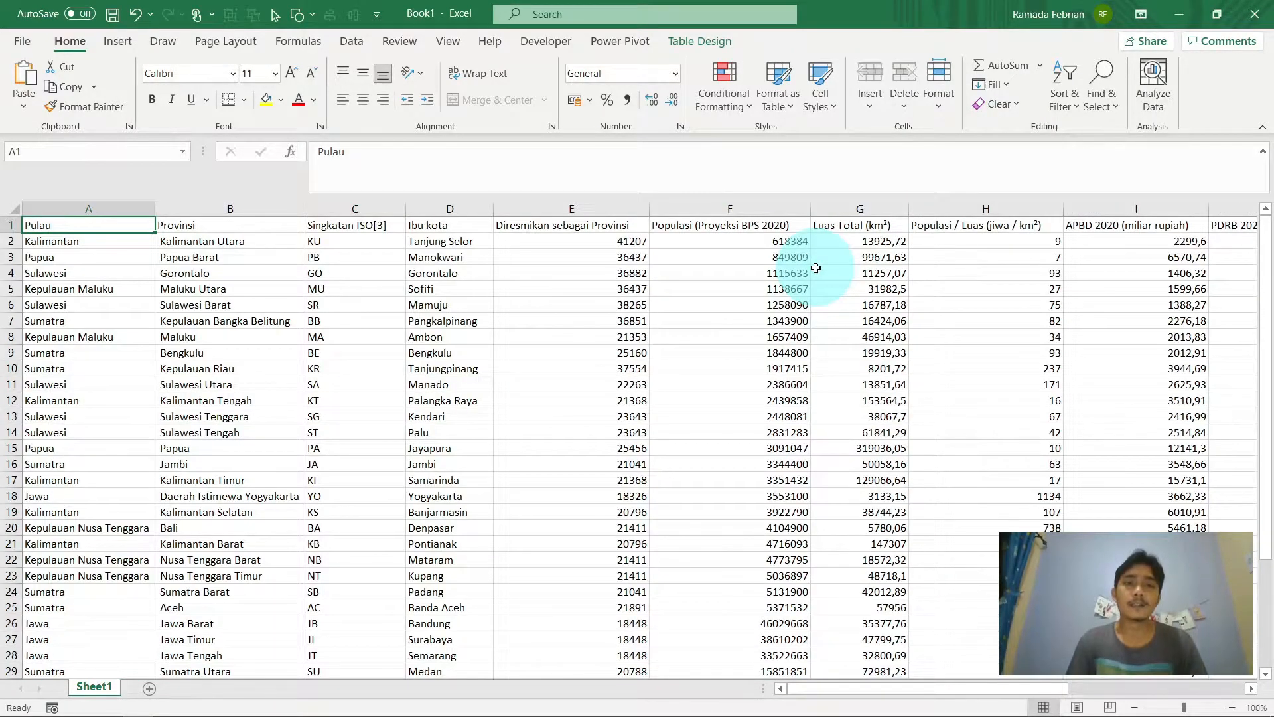
pyautogui.hotkey('ctrl', 'shift', 'End')
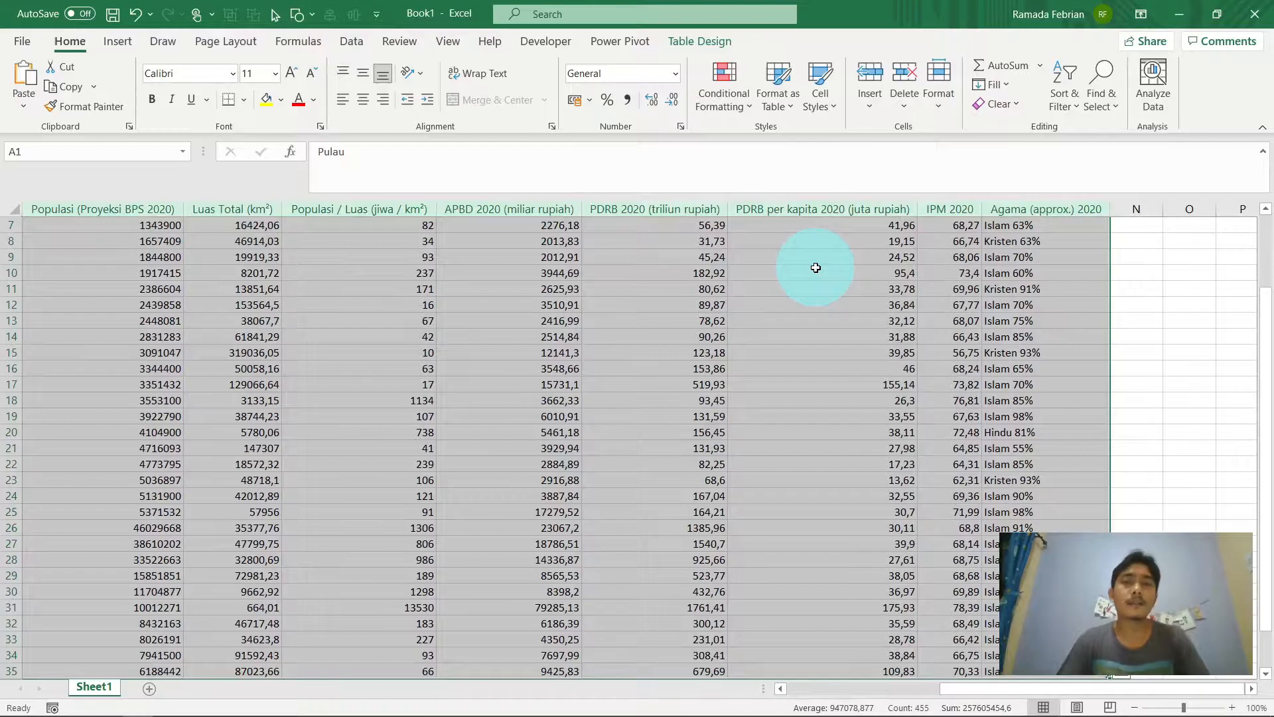
pyautogui.hscroll(-5, 715, 263)
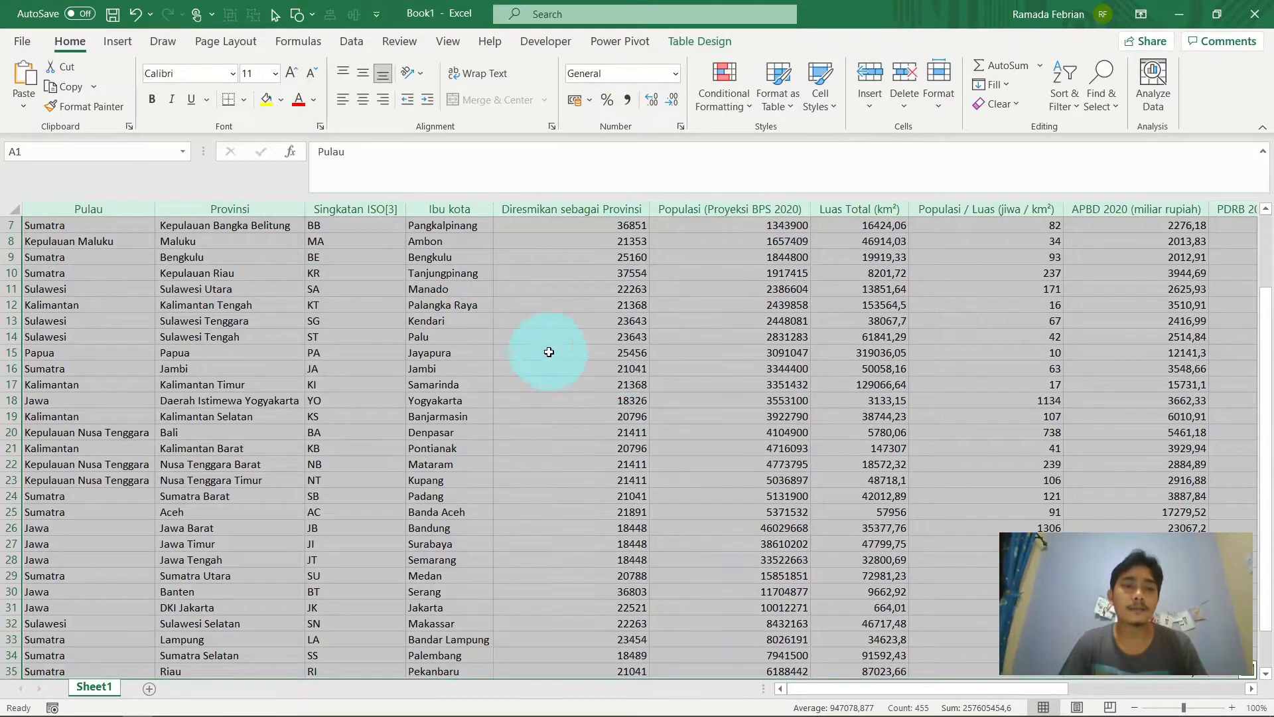
pyautogui.click(246, 99)
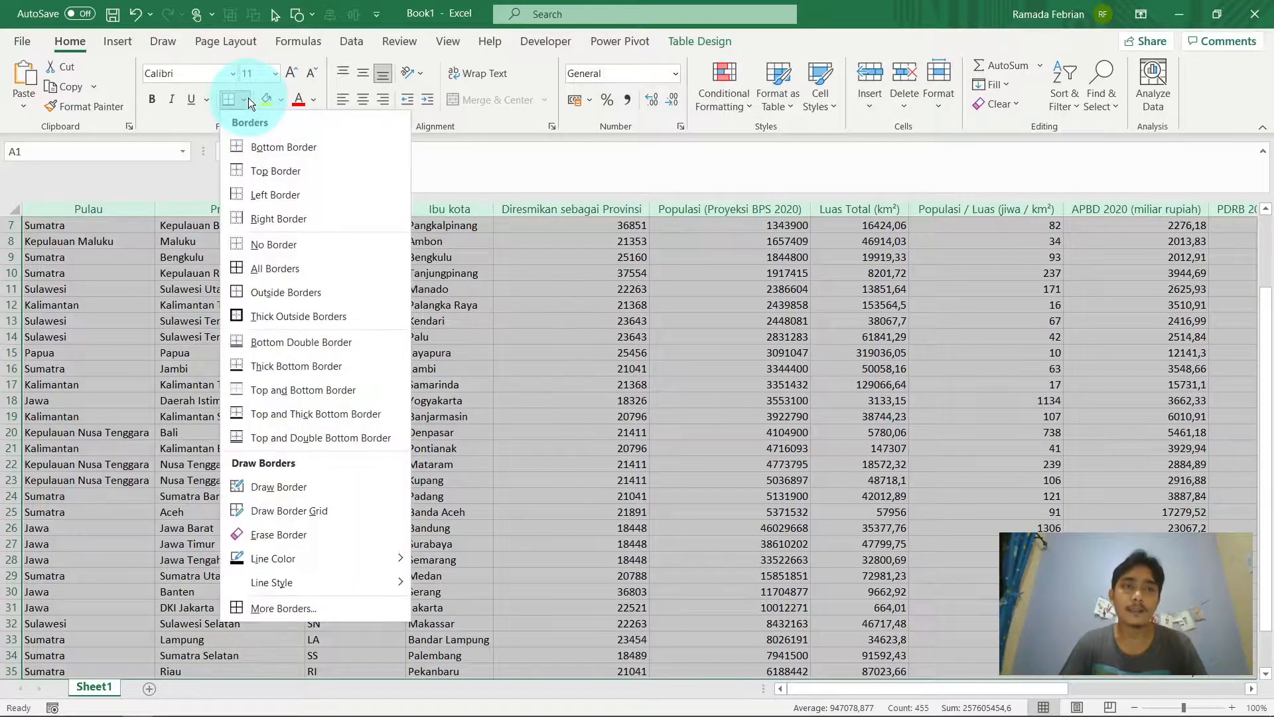
pyautogui.click(290, 269)
pyautogui.scroll(2, 272, 252)
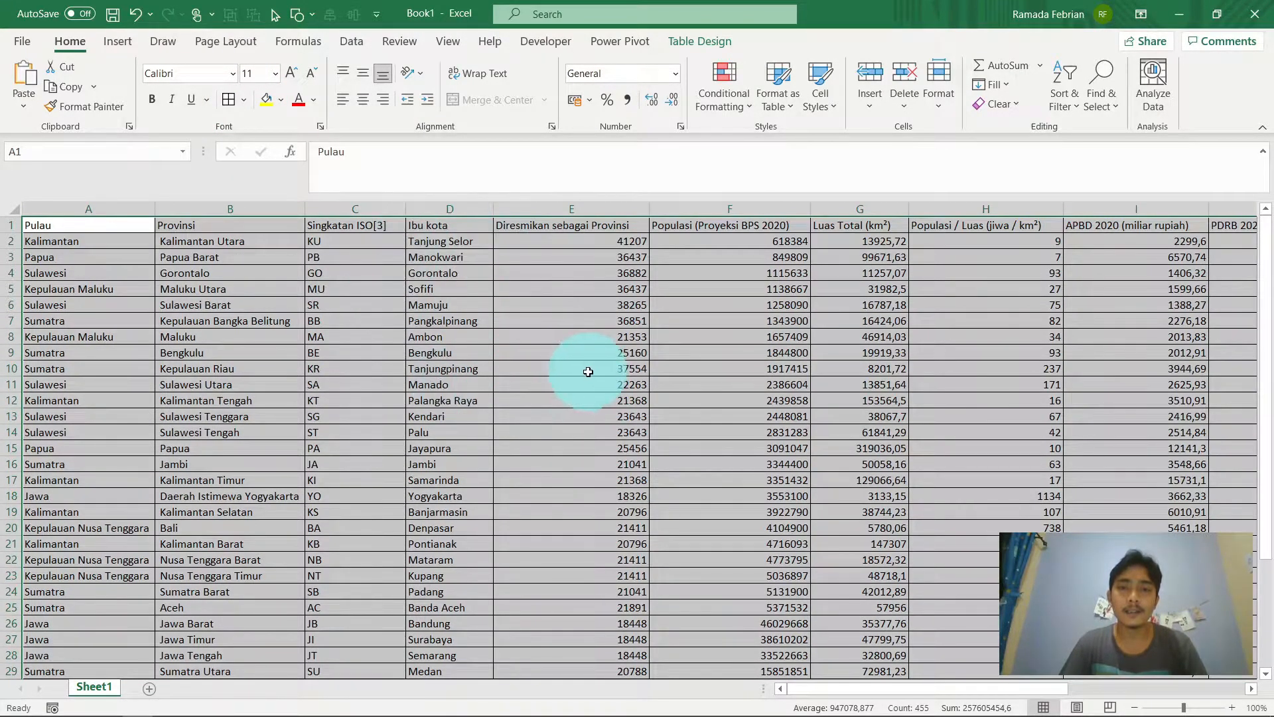
pyautogui.scroll(-3, 701, 352)
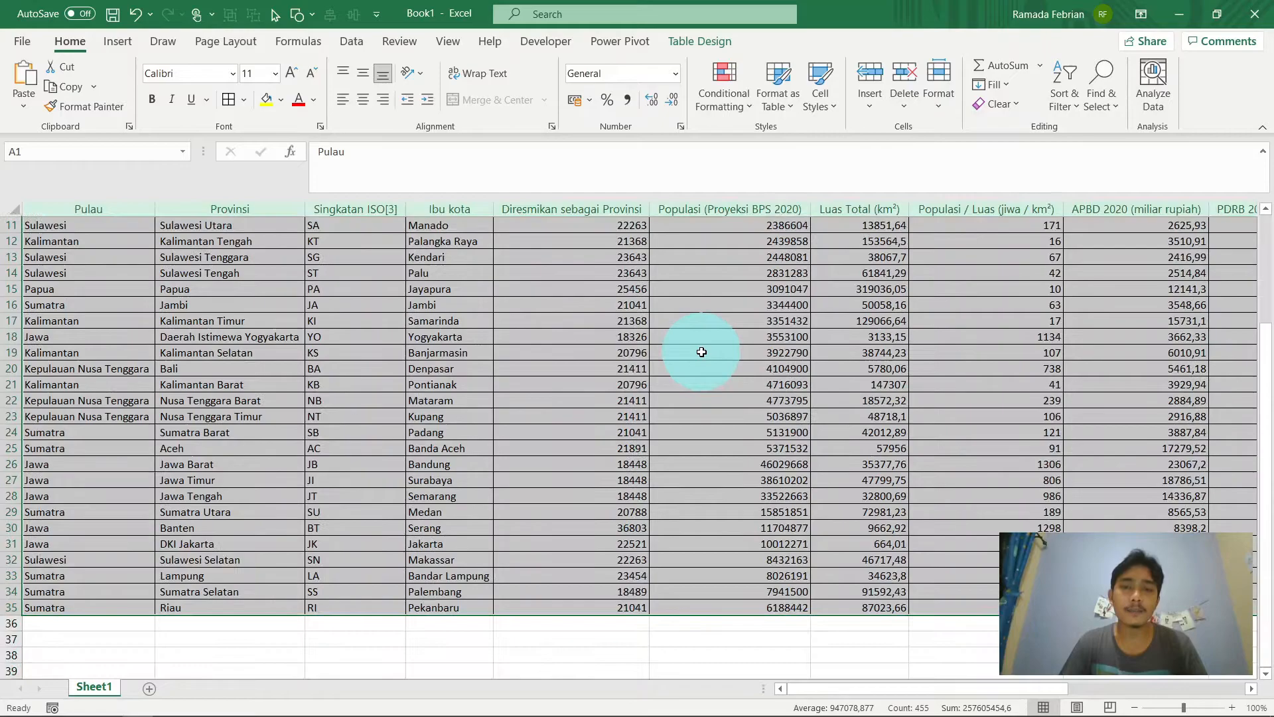
pyautogui.scroll(3, 628, 477)
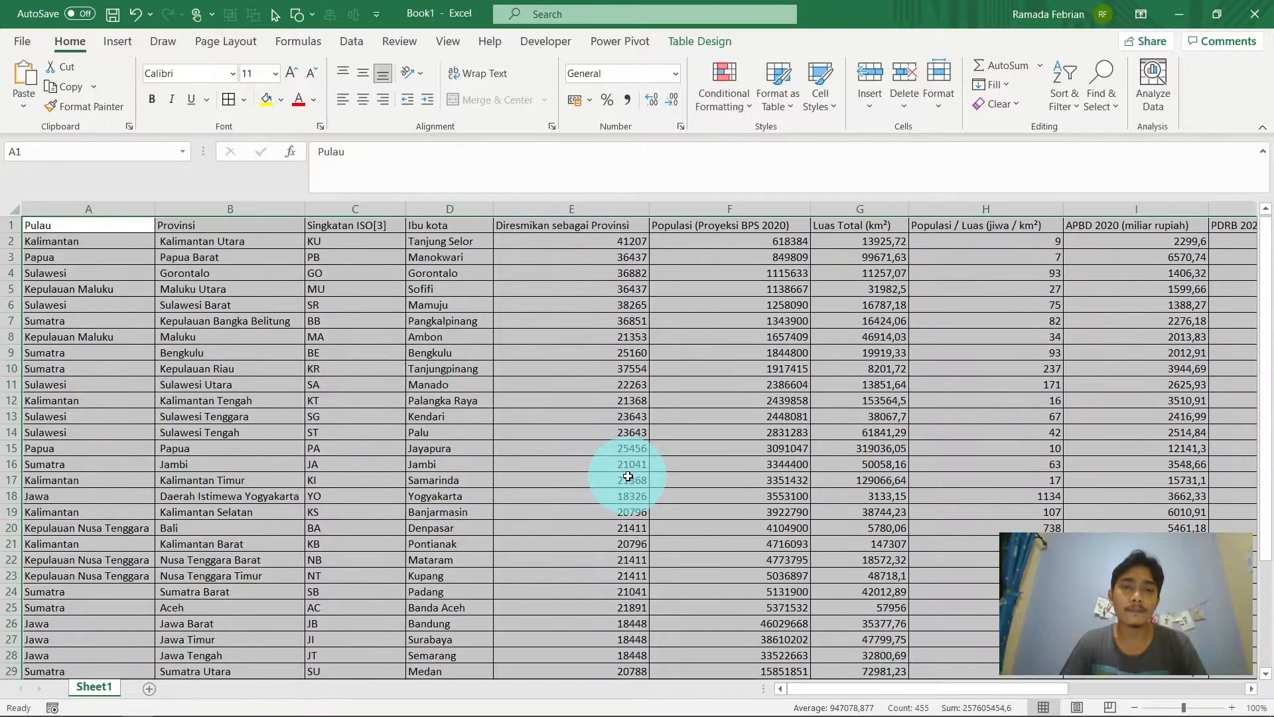
pyautogui.hotkey('ctrl', 'Home')
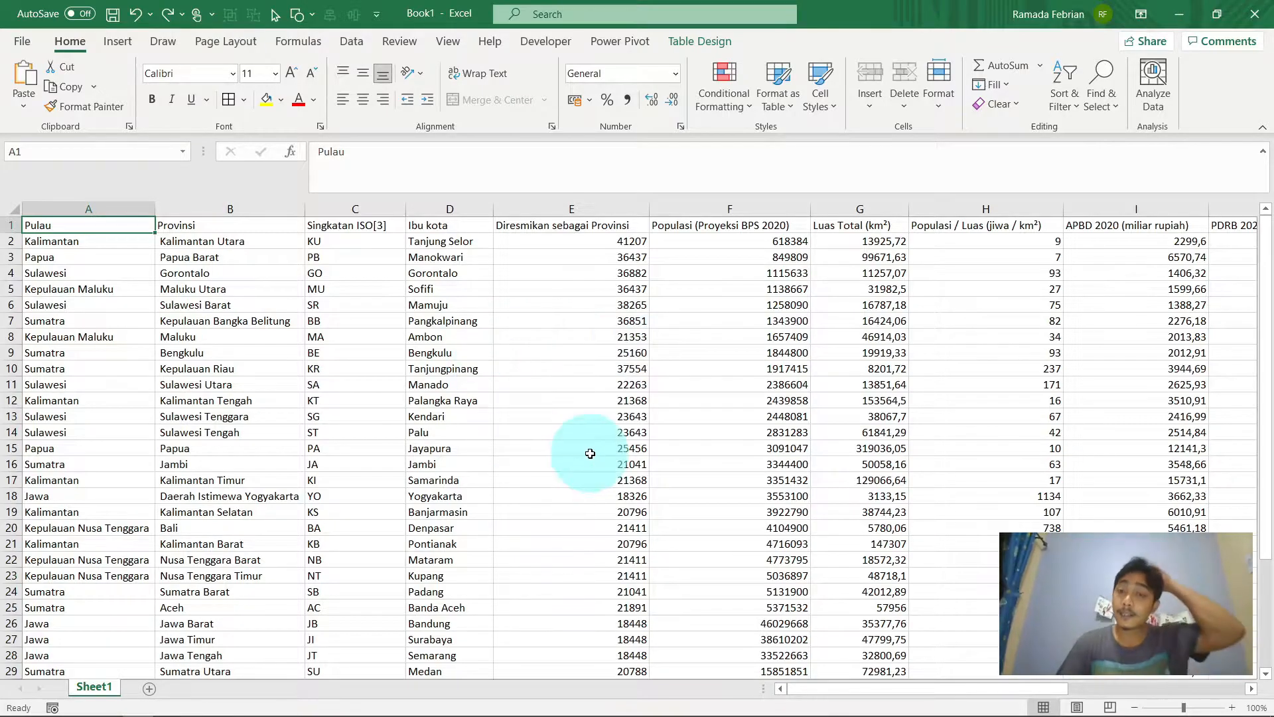
# Step: Apply All Borders to every cell of the province data from A1 through M35, and reselect cell A1
pyautogui.scroll(-2, 564, 425)
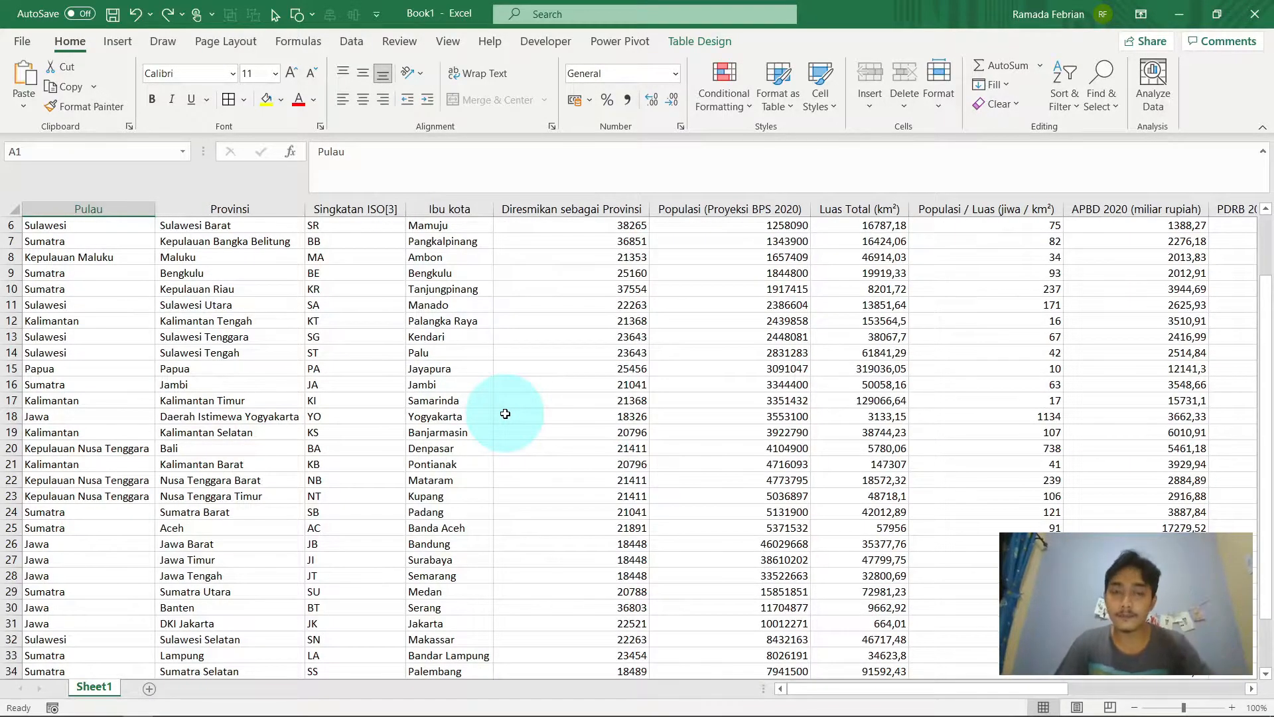
pyautogui.scroll(-2, 505, 414)
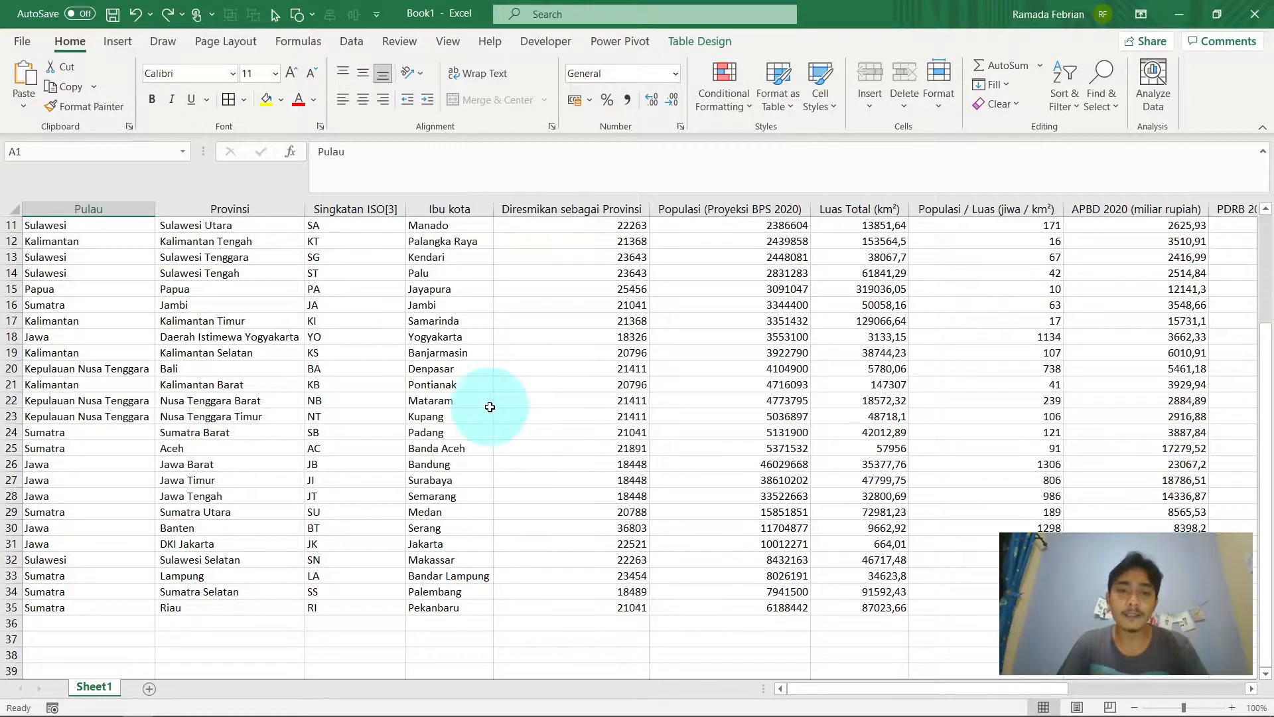
pyautogui.scroll(4, 489, 404)
pyautogui.hotkey('ctrl', 'shift', 'End')
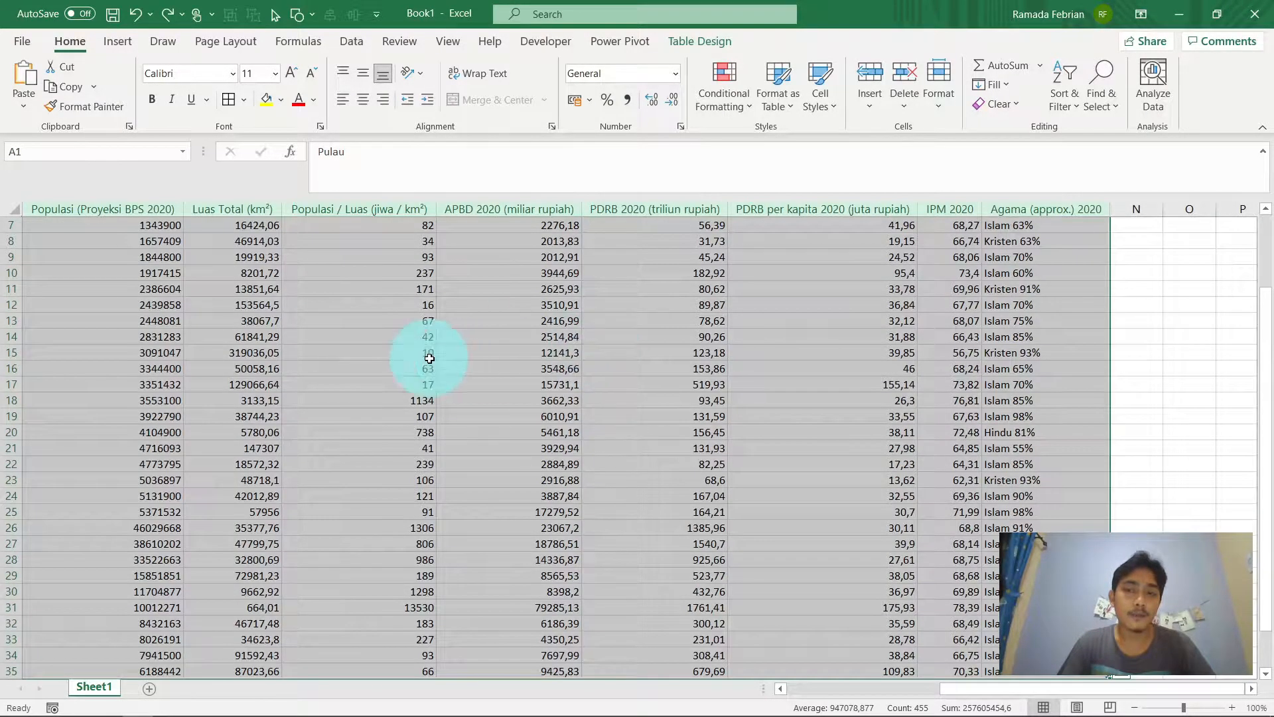
pyautogui.hscroll(-5, 427, 356)
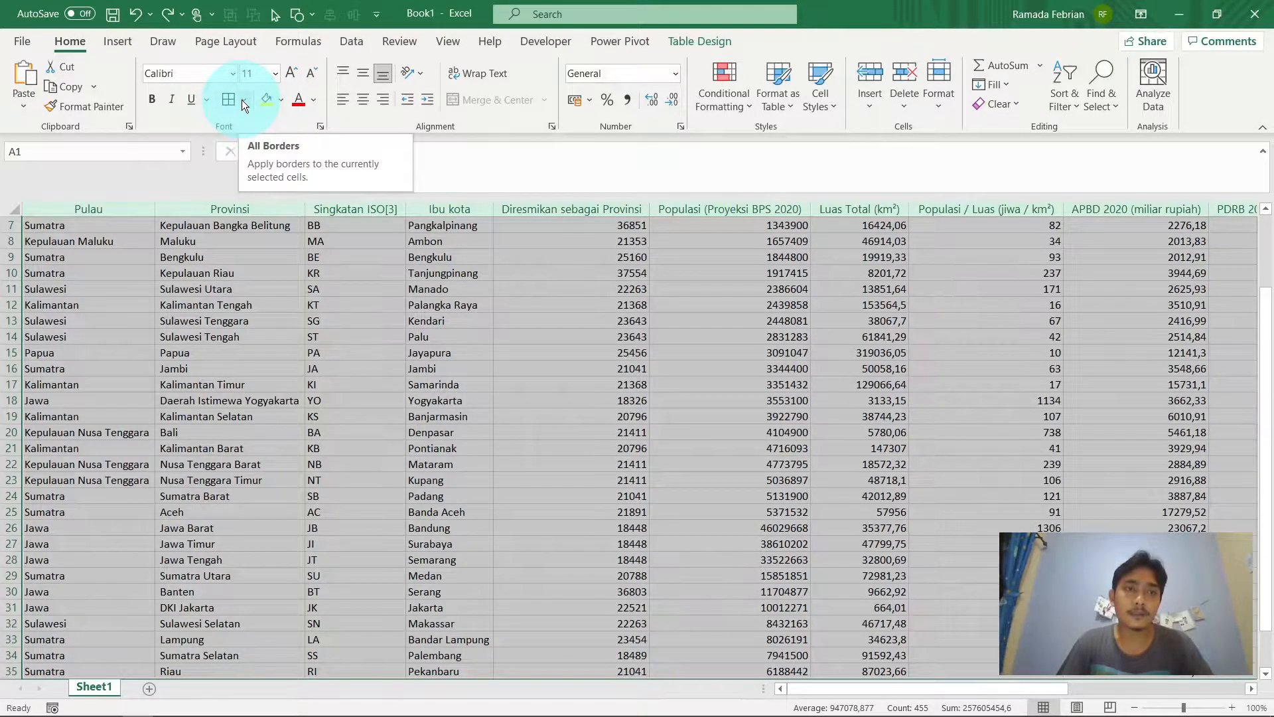
pyautogui.click(244, 100)
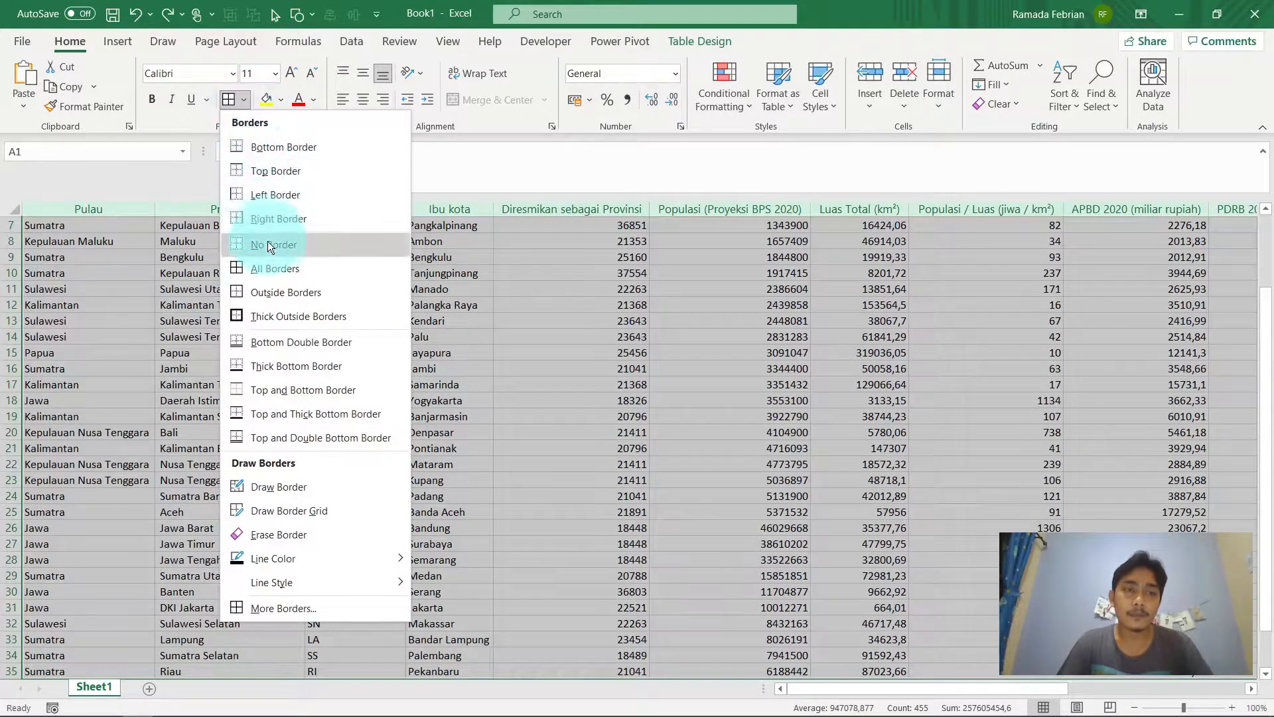
pyautogui.click(268, 265)
pyautogui.scroll(2, 268, 266)
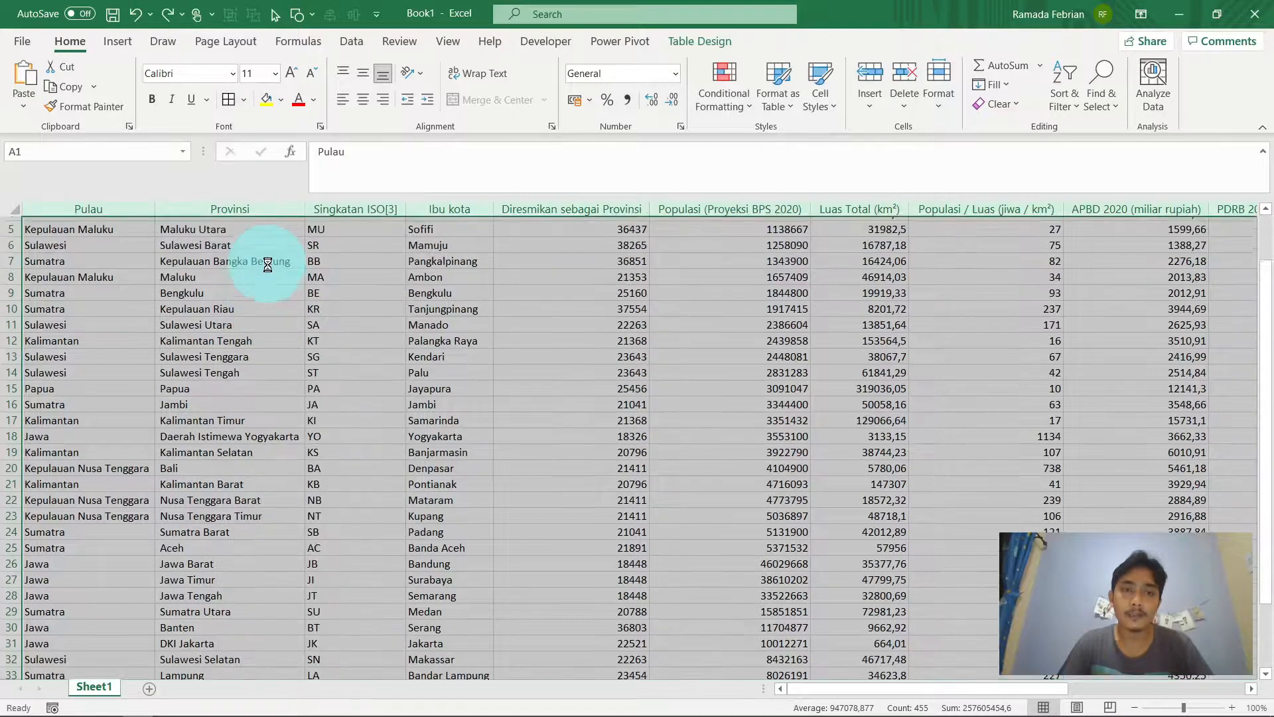
pyautogui.click(306, 221)
pyautogui.hotkey('ctrl', 'Home')
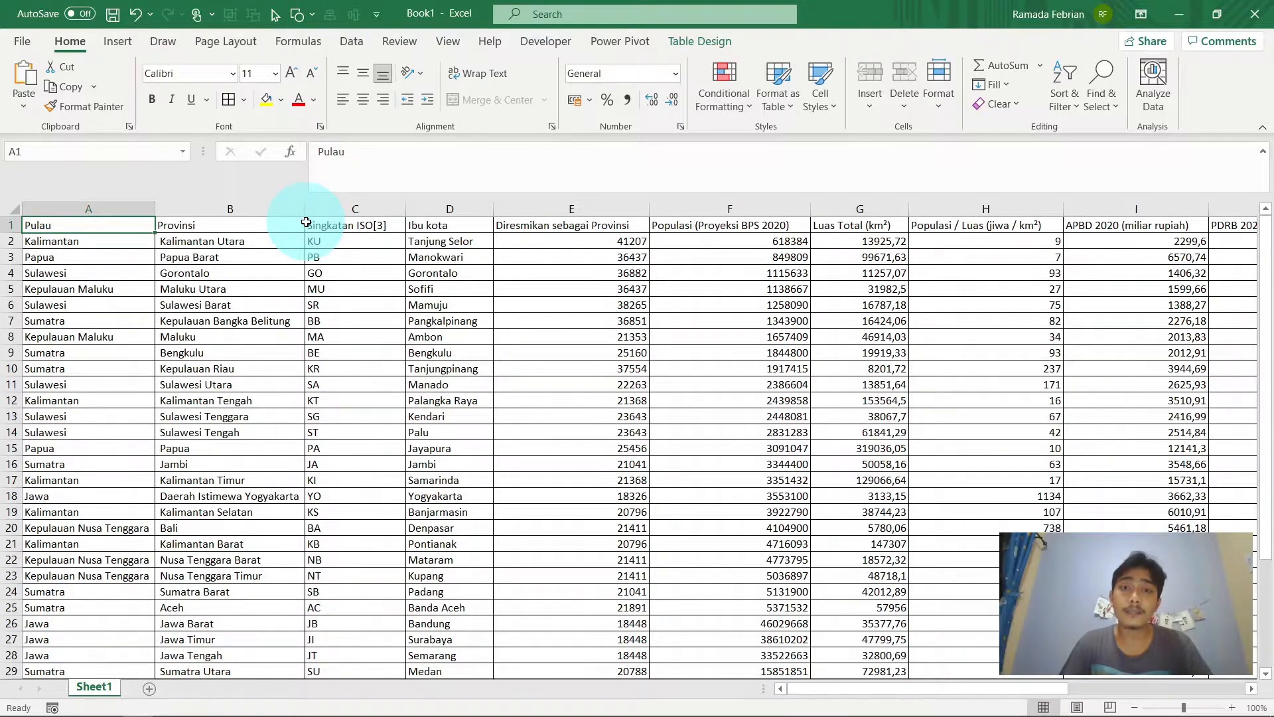
# Step: Make the header row of the province table bold from Pulau through Agama (approx.) 2020
pyautogui.hotkey('ctrl', 'shift', 'Right')
pyautogui.hotkey('ctrl', 'b')
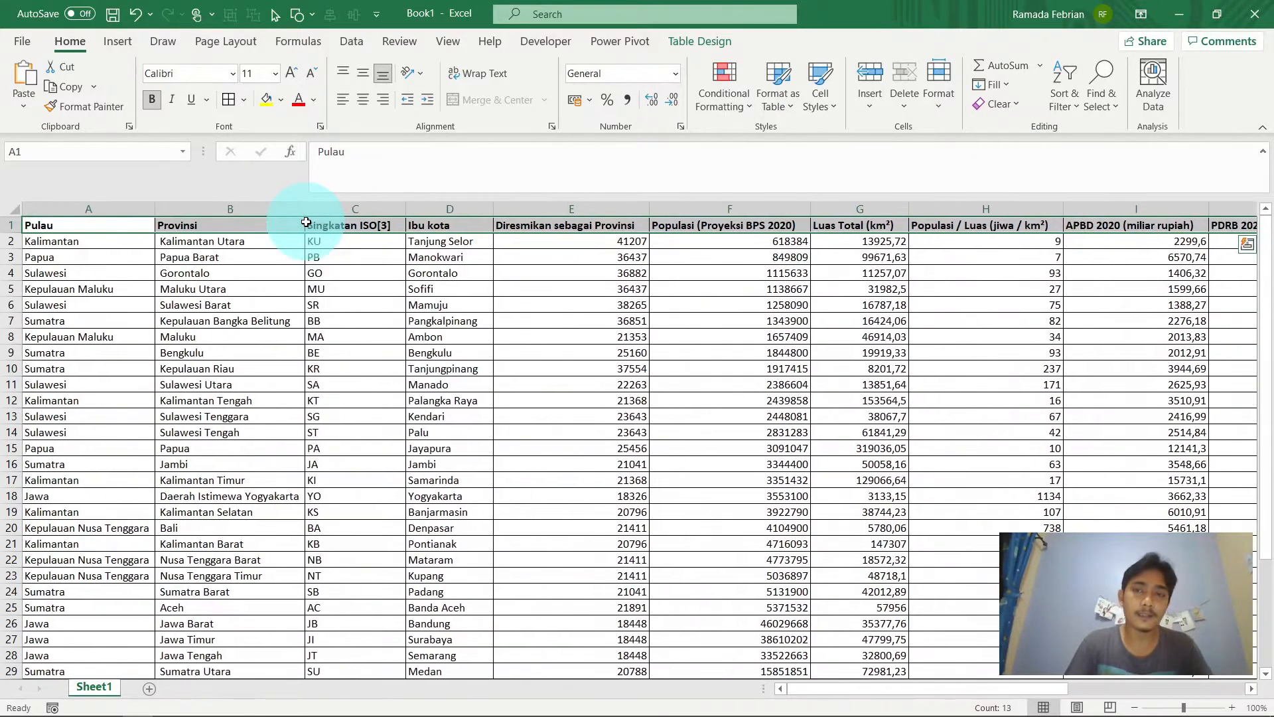
pyautogui.hotkey('ctrl', 'Left')
pyautogui.hotkey('ctrl', 'Right')
pyautogui.hotkey('ctrl', 'Left')
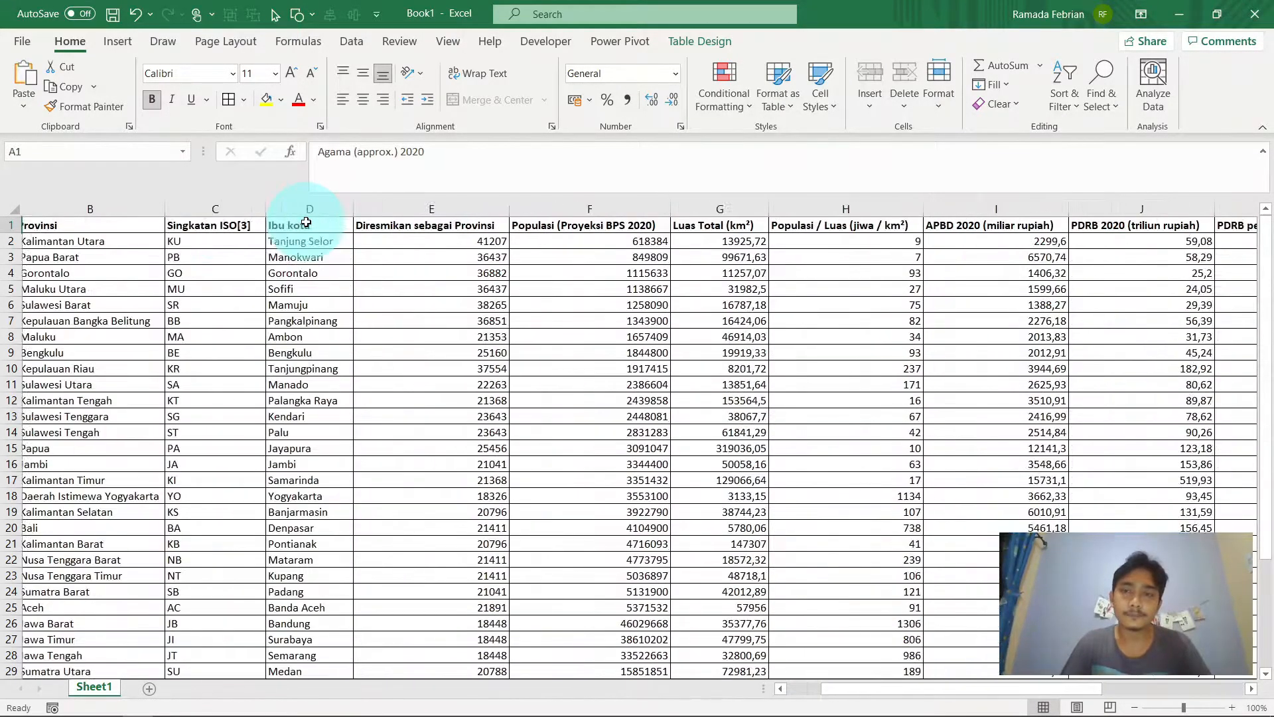
pyautogui.click(306, 223)
pyautogui.hotkey('ctrl', 'Home')
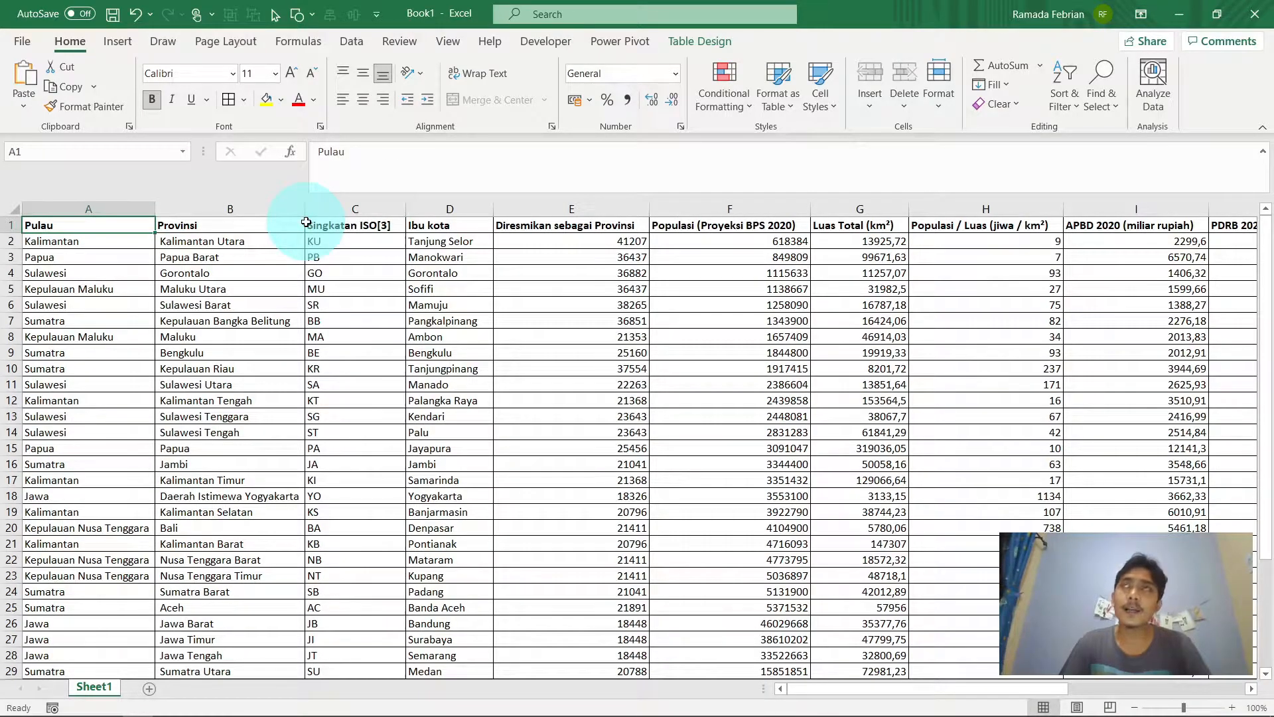
pyautogui.click(494, 286)
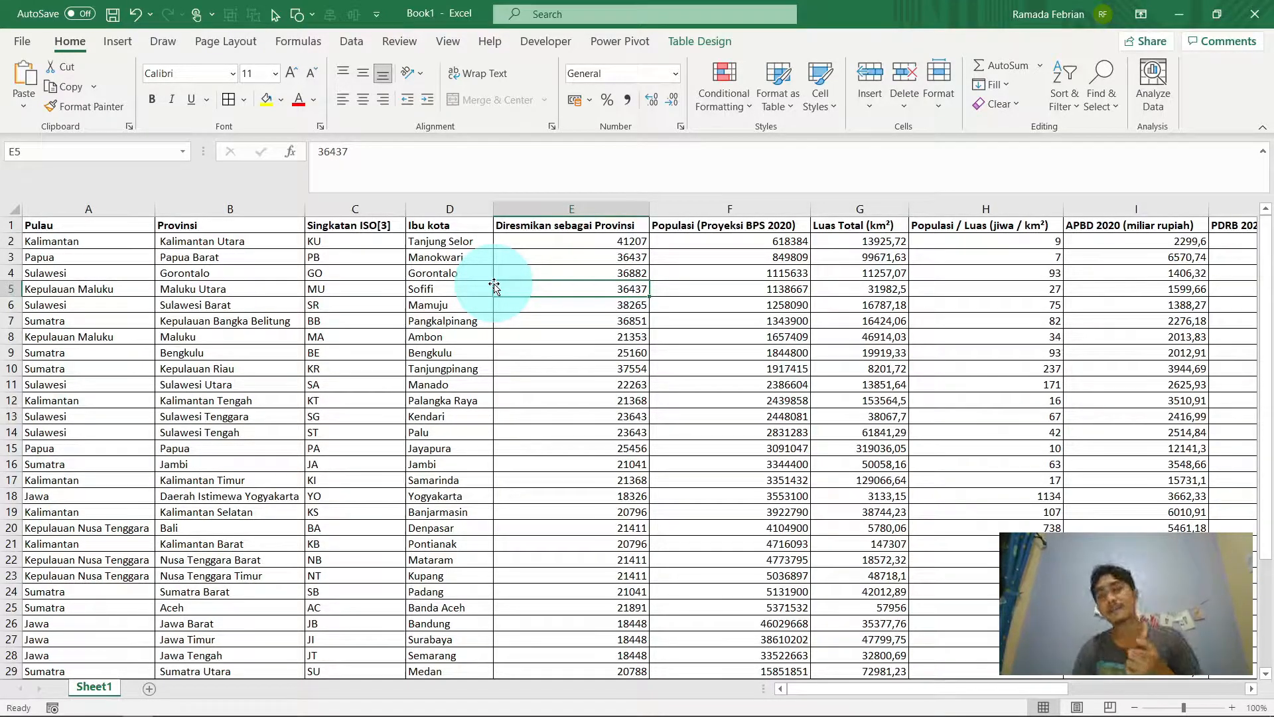
pyautogui.hotkey('ctrl', 'Left')
pyautogui.press('Up')
pyautogui.hotkey('ctrl', 'Up')
pyautogui.hotkey('ctrl', 'Right')
pyautogui.hotkey('ctrl', 'Left')
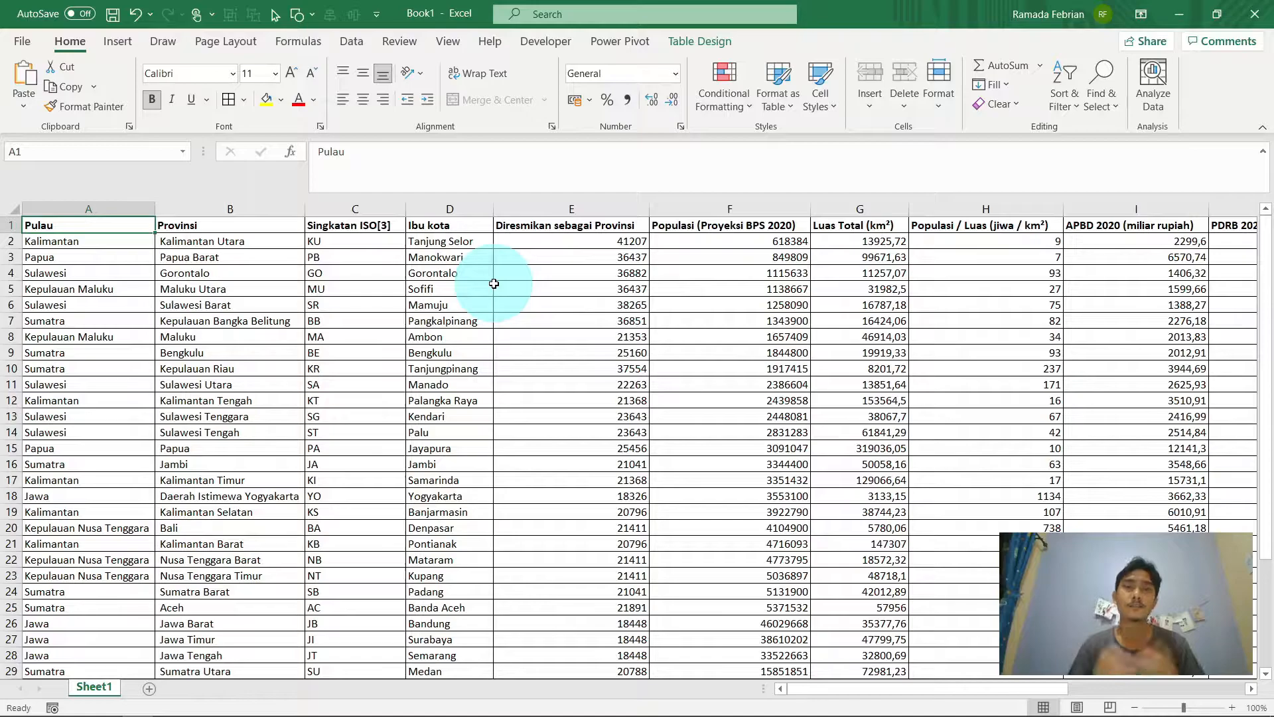
pyautogui.press('Right')
pyautogui.press('Left')
pyautogui.hotkey('ctrl', 'Right')
pyautogui.hotkey('ctrl', 'Left')
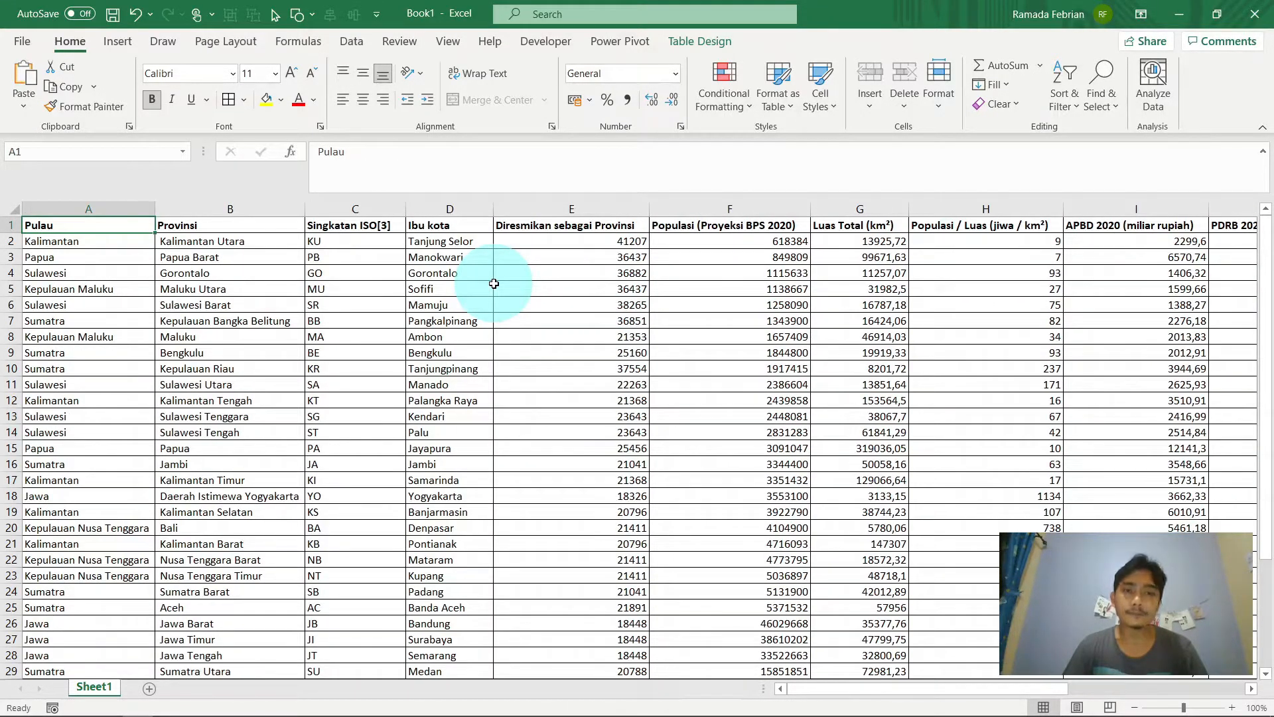
# Step: Turn the filter buttons back on in the header row and select the Pulau header cell
pyautogui.click(715, 275)
pyautogui.hotkey('ctrl', 'Up')
pyautogui.hotkey('ctrl', 'Left')
pyautogui.press('Right')
pyautogui.press('Right')
pyautogui.press('Right')
pyautogui.press('Right')
pyautogui.press('Right')
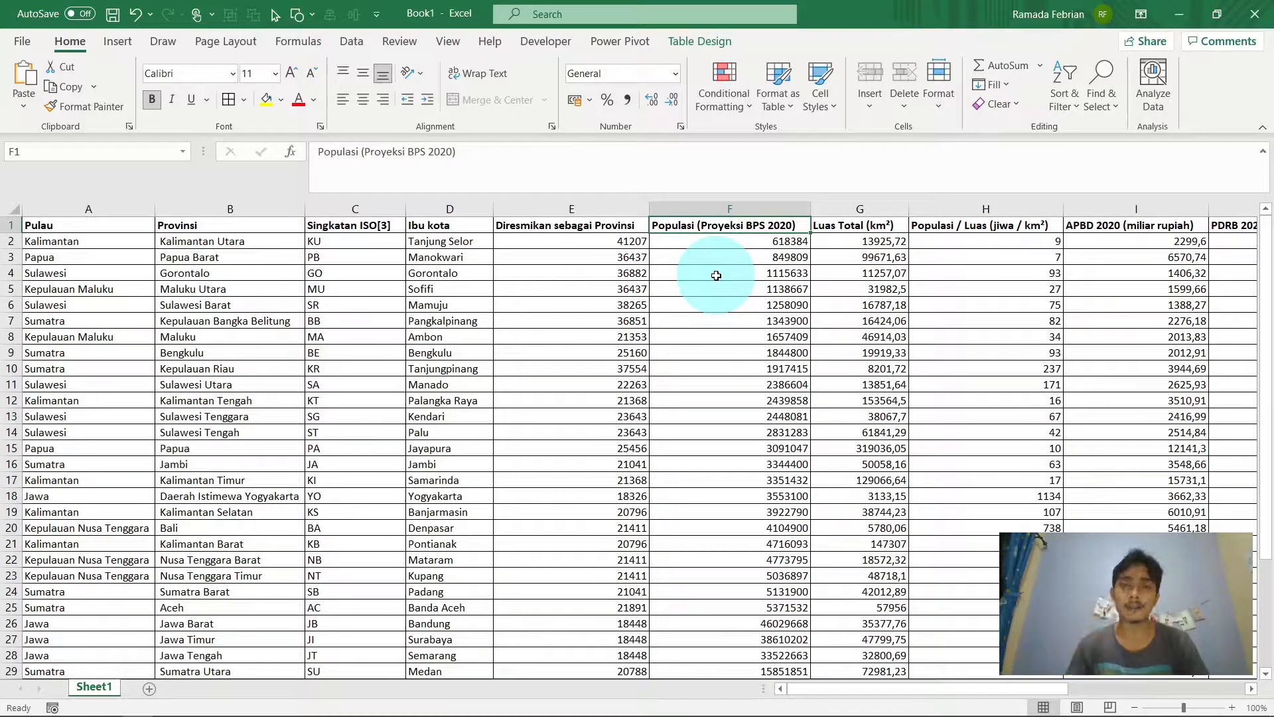
pyautogui.hotkey('ctrl', 'shift', 'l')
pyautogui.press('Left')
pyautogui.press('Left')
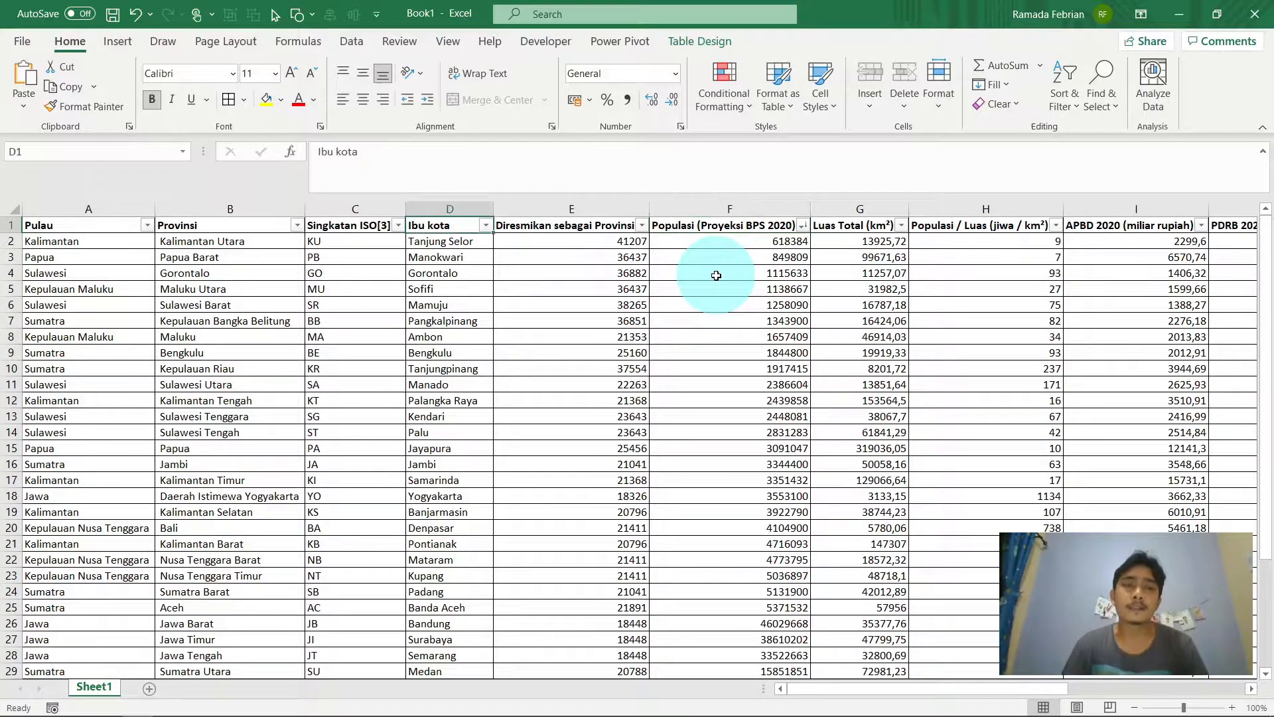
pyautogui.press('Left')
pyautogui.press('Left')
pyautogui.press('Left')
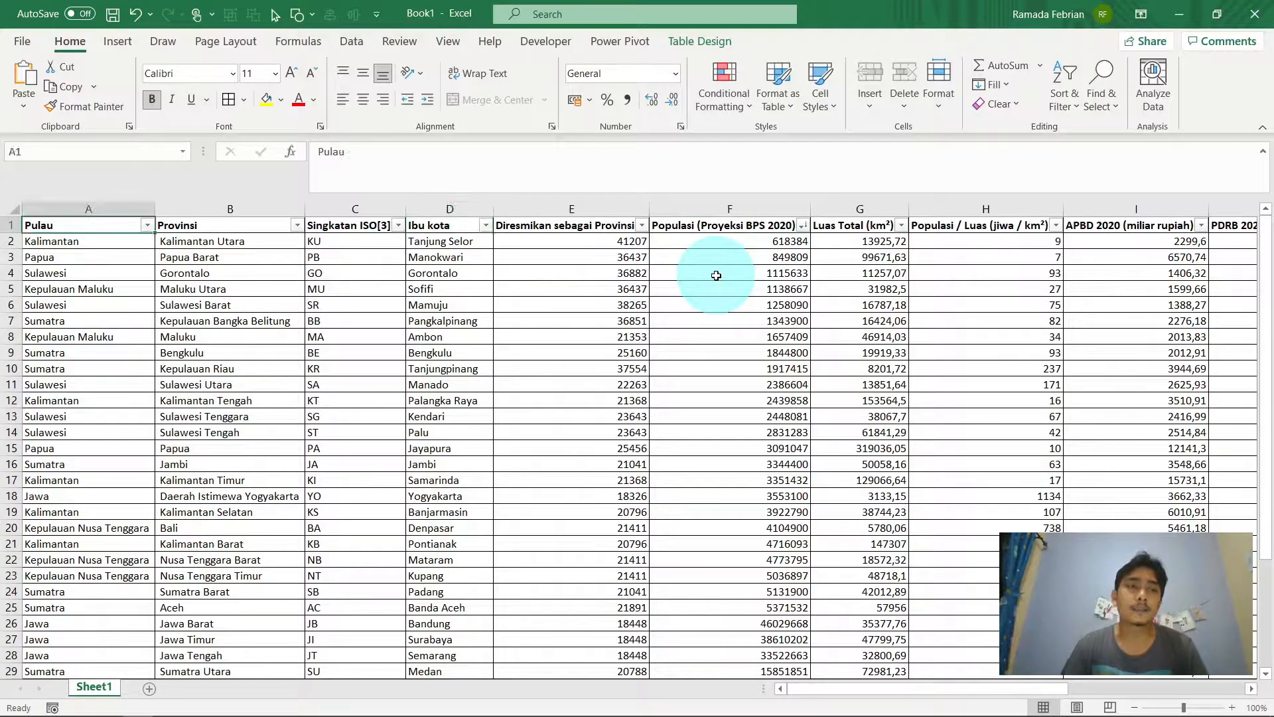
# Step: Filter the Pulau column with the search text "jawa" to show only the Jawa provinces
pyautogui.click(150, 230)
pyautogui.write('jawa')
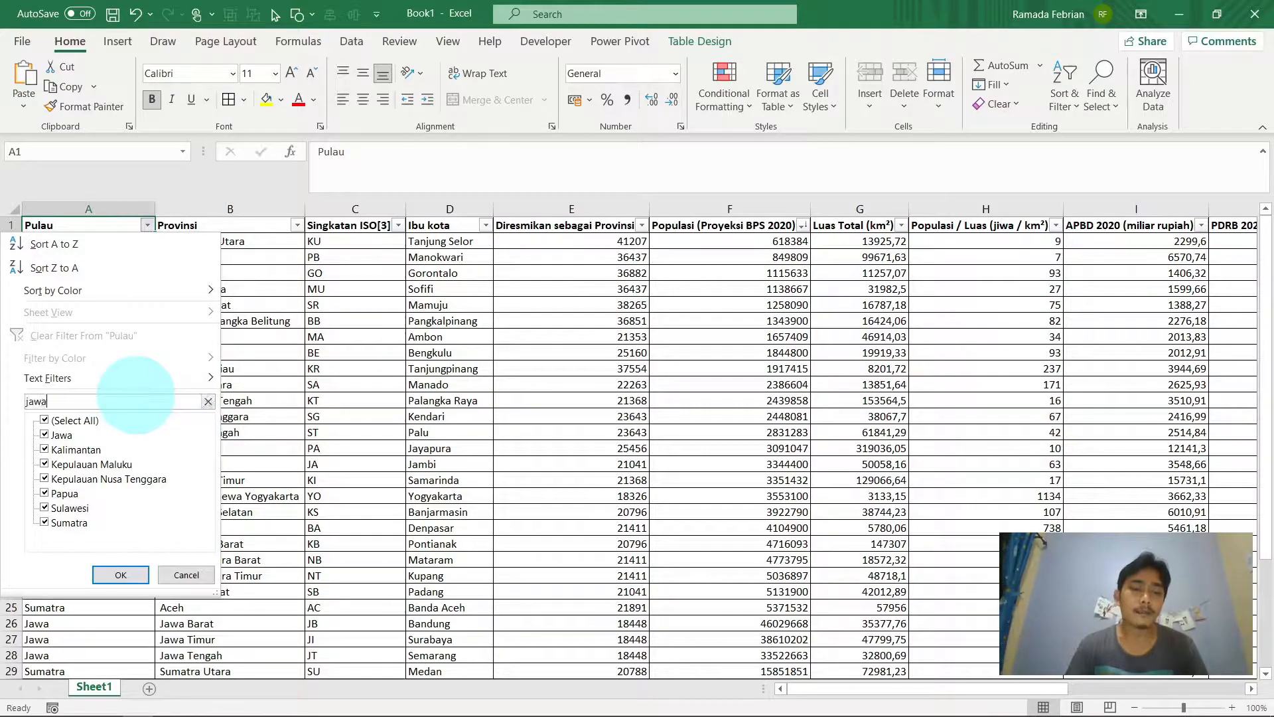
pyautogui.press('Return')
pyautogui.press('Right')
pyautogui.press('Right')
pyautogui.press('Right')
pyautogui.press('Right')
pyautogui.press('Home')
pyautogui.press('Right')
pyautogui.press('Right')
pyautogui.press('Home')
pyautogui.hotkey('ctrl', 'Right')
pyautogui.press('Home')
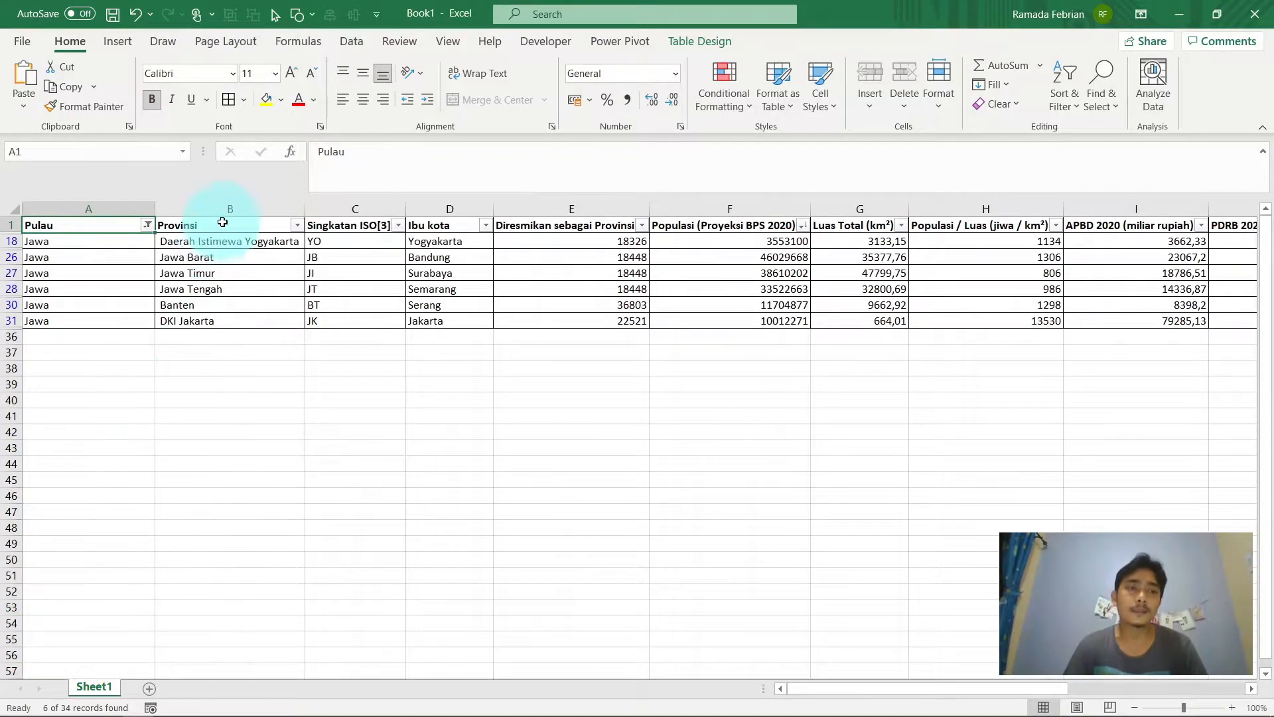
# Step: Copy the filtered Jawa rows with their headers and paste them at A1 of a new worksheet
pyautogui.hotkey('ctrl', 'shift', 'Right')
pyautogui.hotkey('ctrl', 'shift', 'Down')
pyautogui.hotkey('ctrl', 'c')
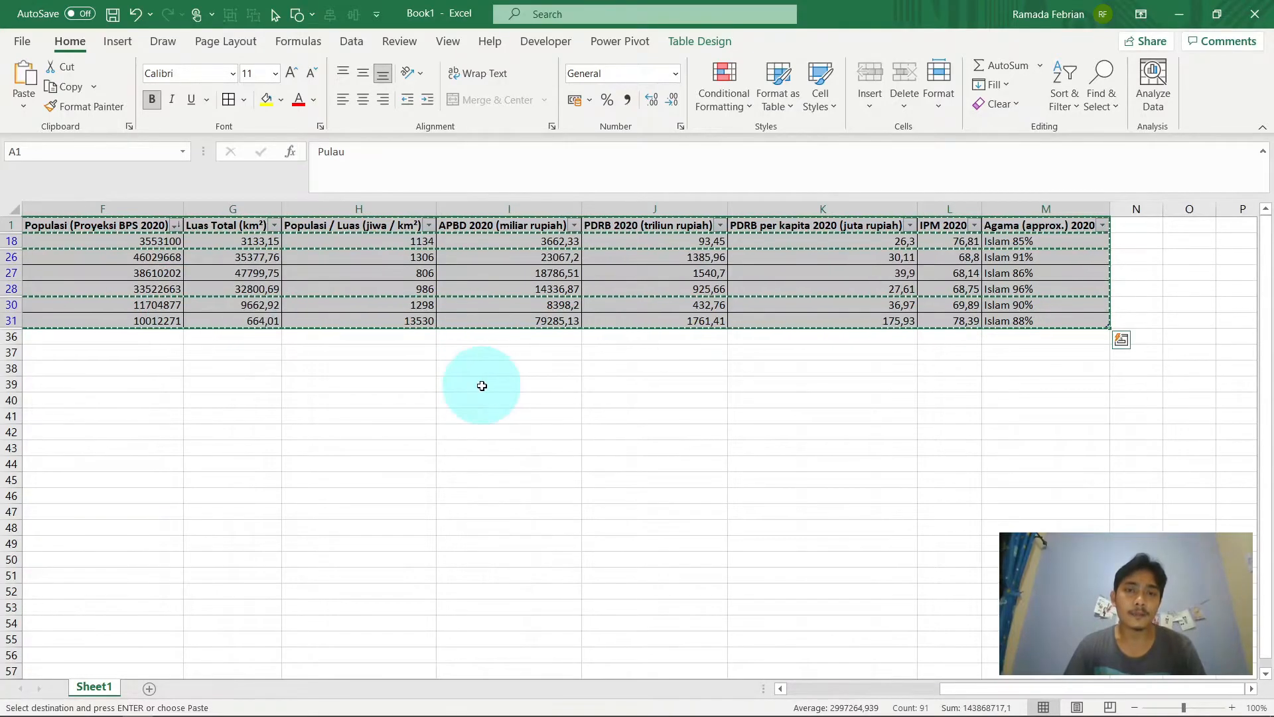
pyautogui.hscroll(-2, 556, 335)
pyautogui.hscroll(-3, 557, 335)
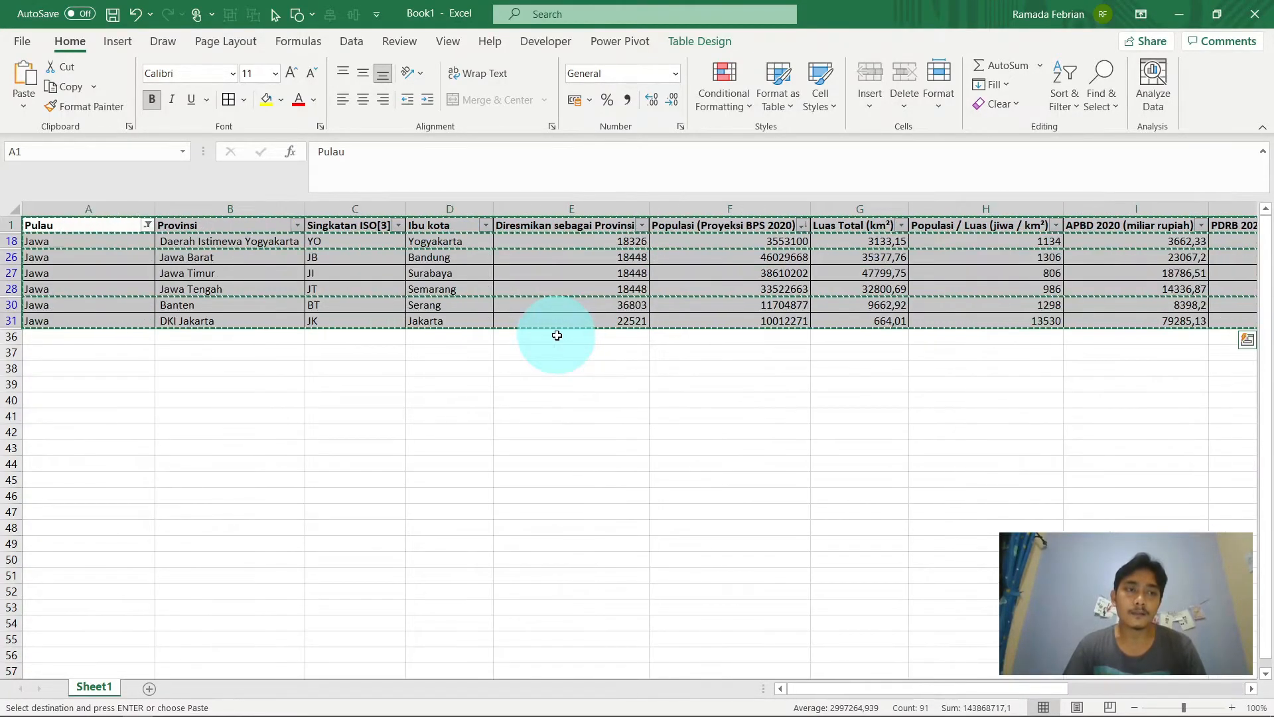
pyautogui.click(152, 689)
pyautogui.hotkey('ctrl', 'v')
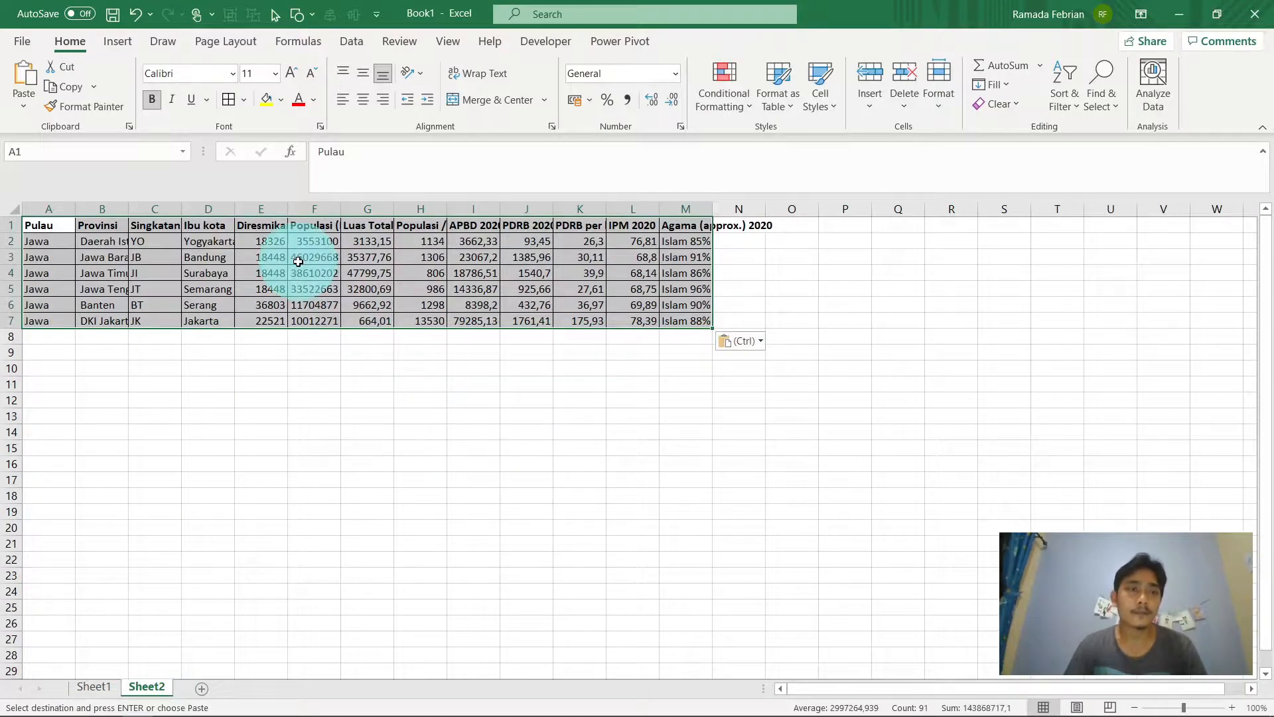
# Step: Delete columns C through E, from Singkatan ISO to Diresmikan, from the Jawa data on Sheet2
pyautogui.click(104, 207)
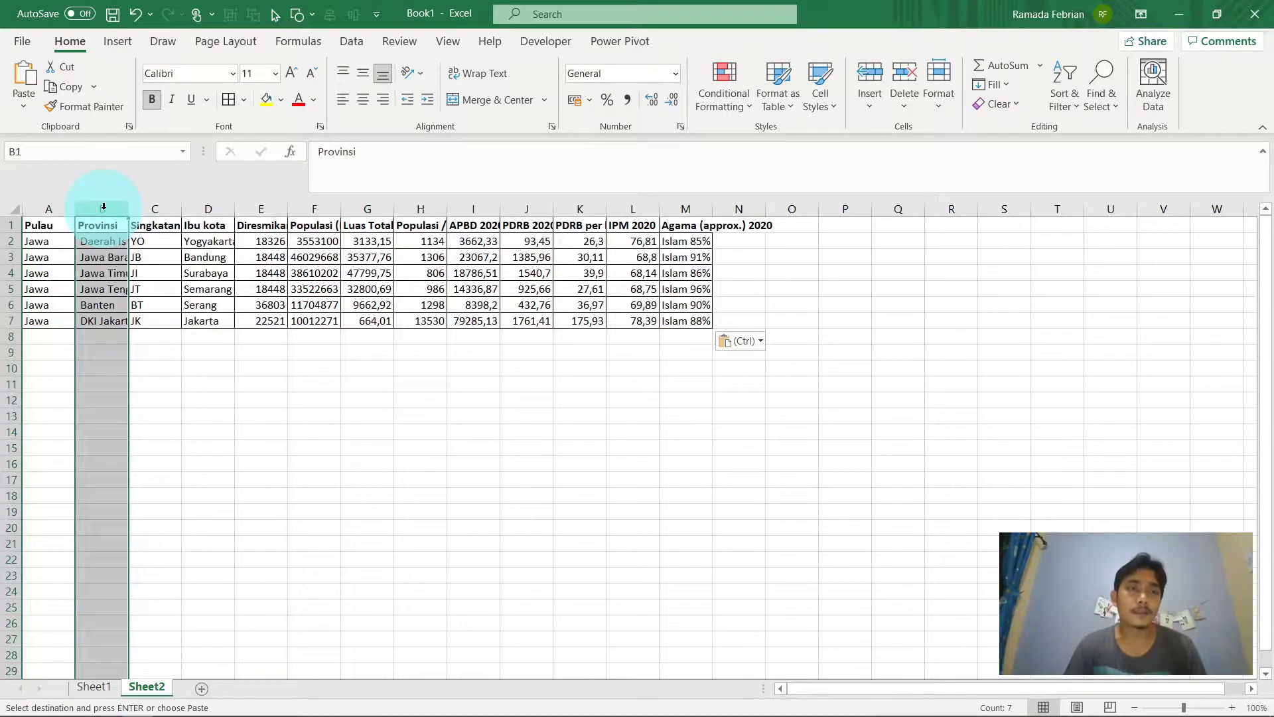
pyautogui.press('Right')
pyautogui.press('Right')
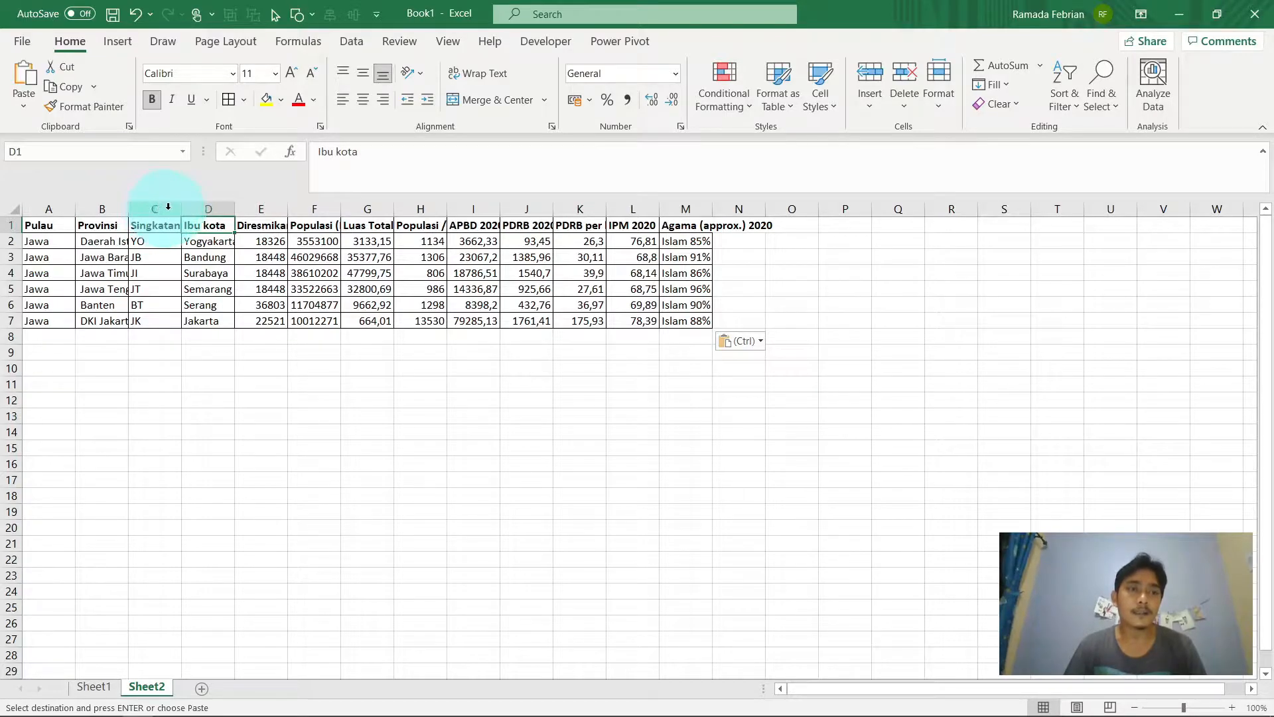
pyautogui.click(167, 207)
pyautogui.hotkey('shift', 'Right')
pyautogui.hotkey('shift', 'Right')
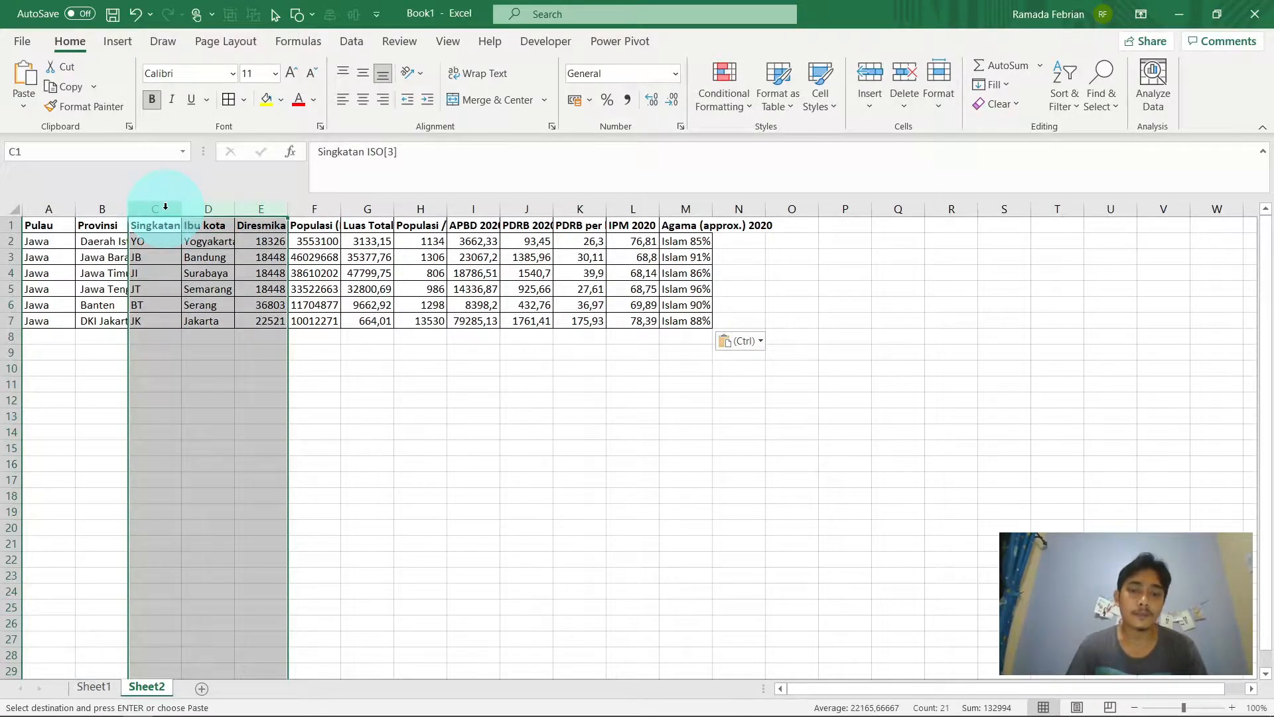
pyautogui.hotkey('ctrl', '-')
# Step: Delete all columns from Luas Total (km²) through Agama (approx.) 2020, keeping only Pulau, Provinsi and Populasi
pyautogui.press('Right')
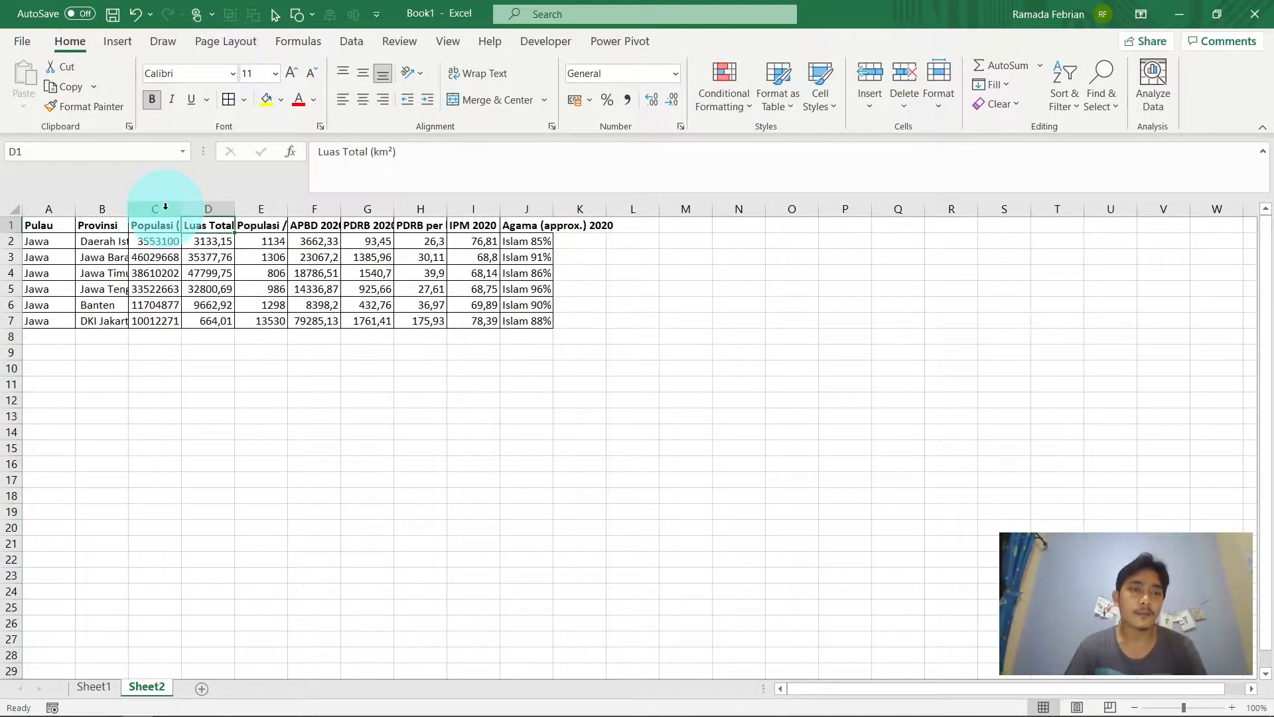
pyautogui.click(218, 209)
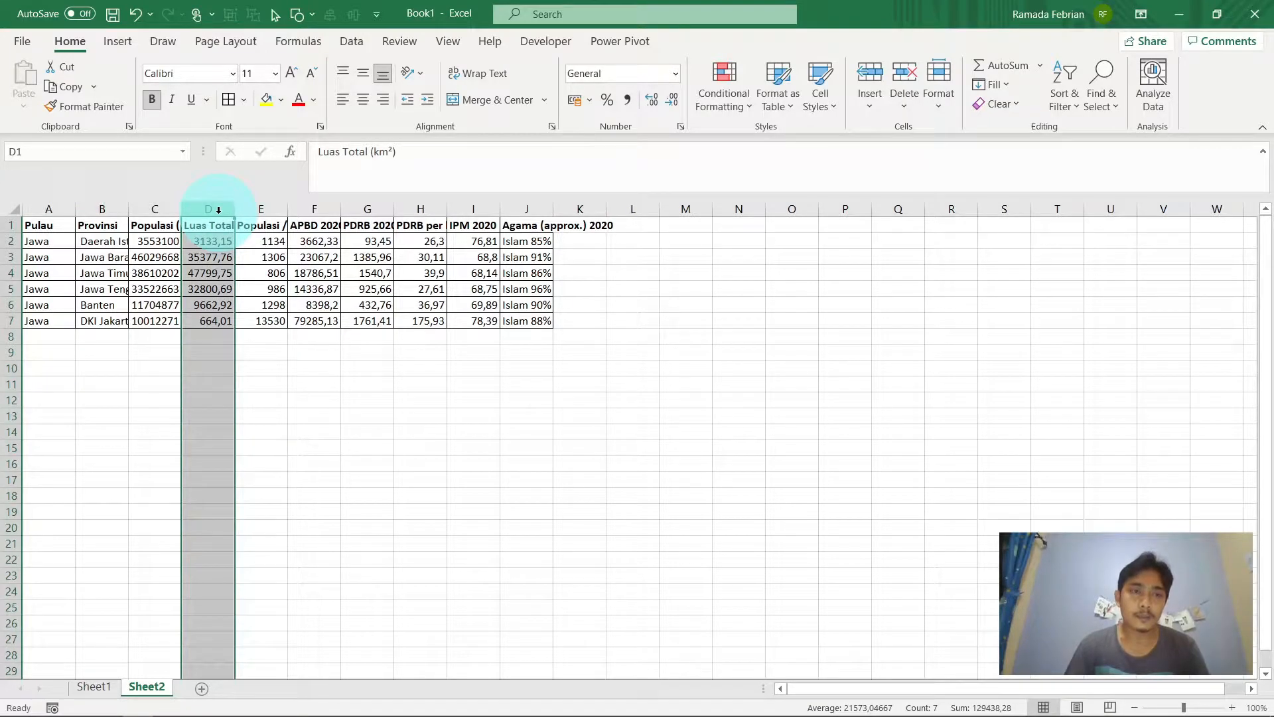
pyautogui.press('Right')
pyautogui.press('Left')
pyautogui.click(218, 210)
pyautogui.hotkey('ctrl', 'shift', 'Right')
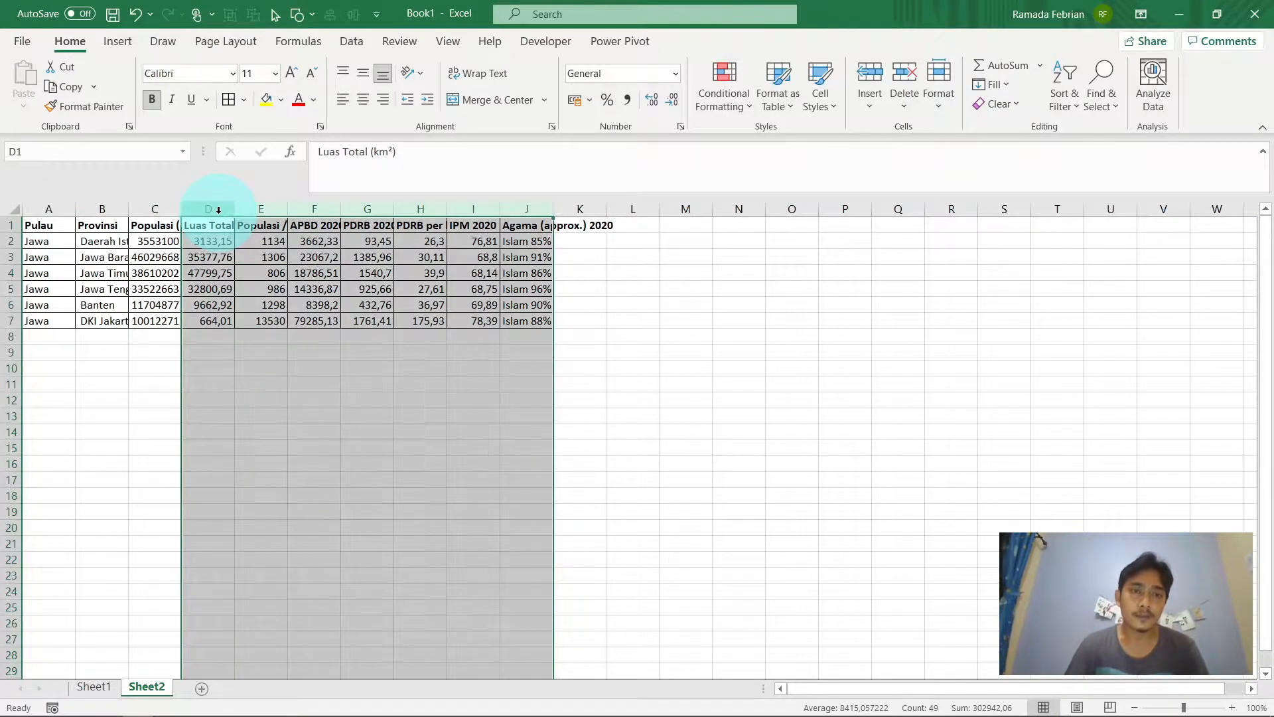
pyautogui.hotkey('ctrl', '-')
pyautogui.click(274, 264)
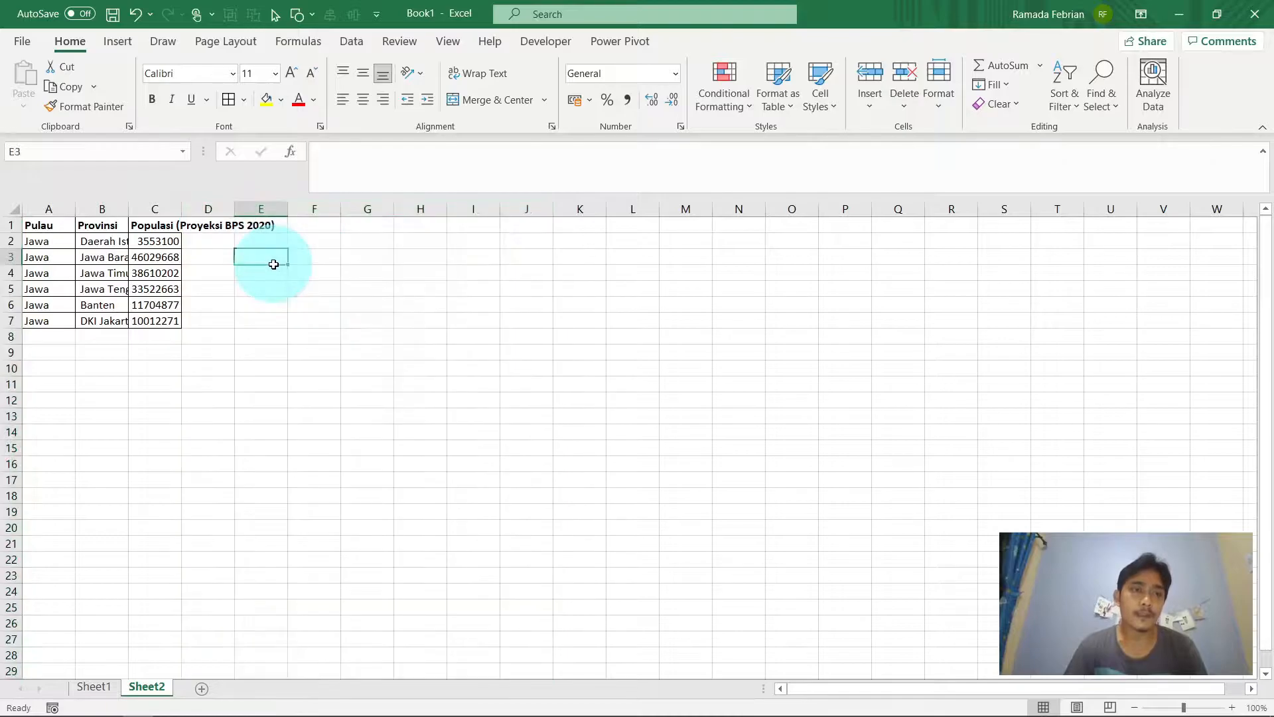
# Step: AutoFit the column widths and row heights of the whole Jawa table
pyautogui.hotkey('ctrl', 'Left')
pyautogui.hotkey('ctrl', 'Left')
pyautogui.hotkey('ctrl', 'a')
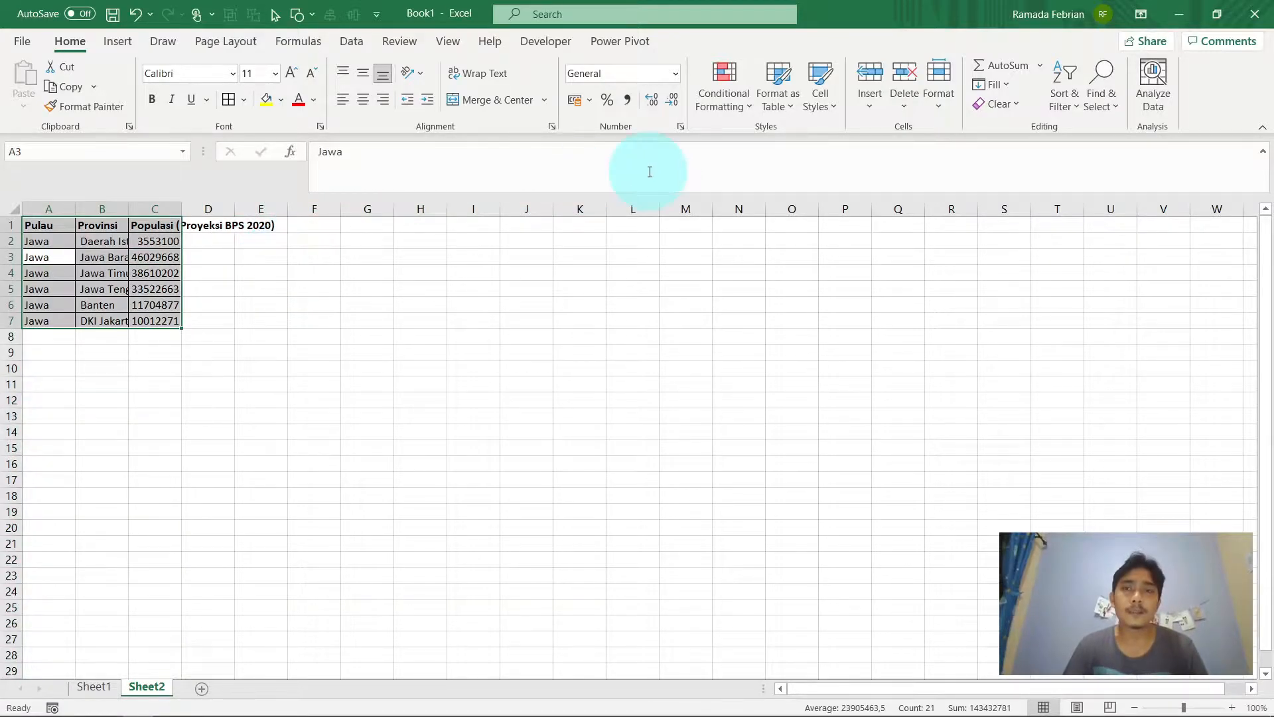
pyautogui.click(945, 101)
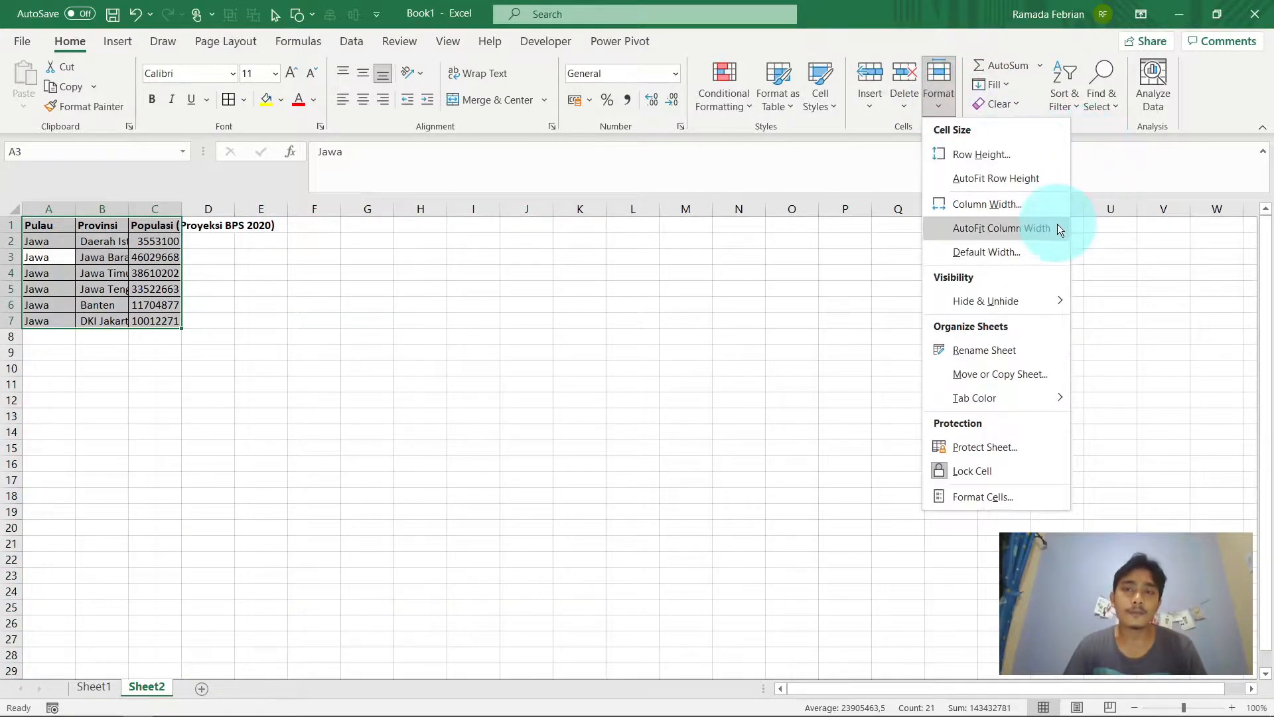
pyautogui.click(1057, 228)
pyautogui.click(938, 79)
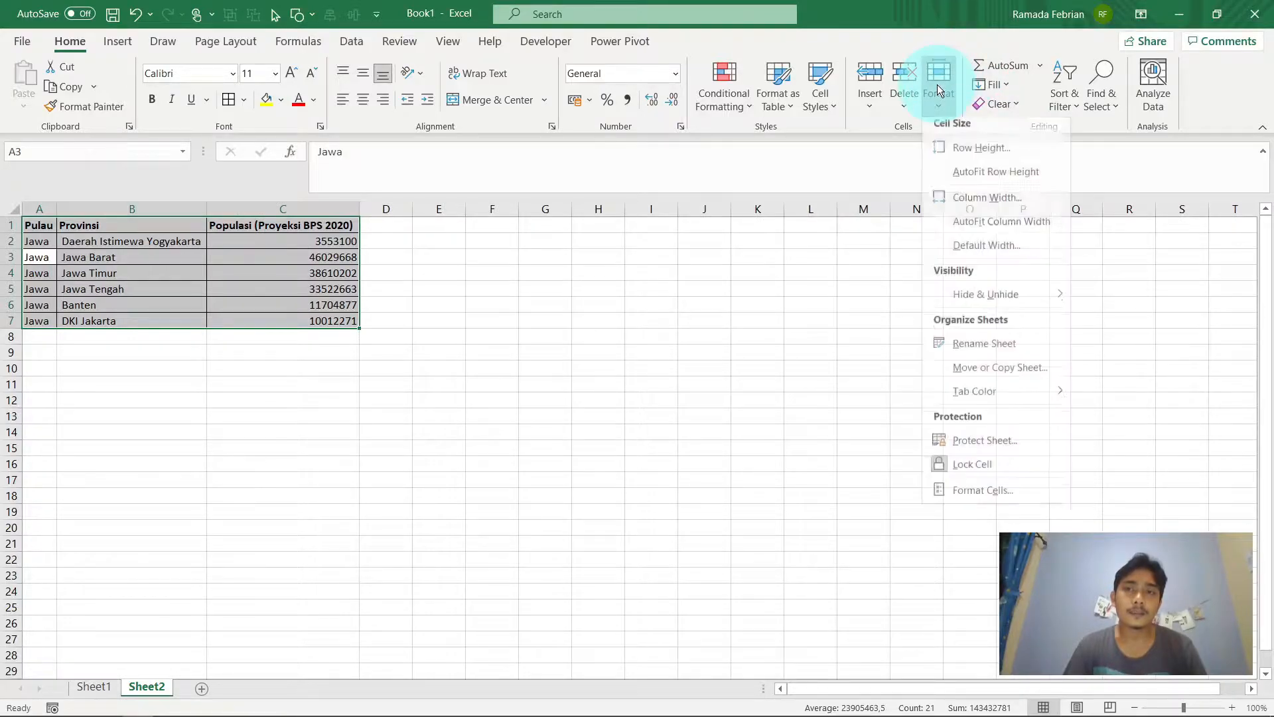
pyautogui.click(1055, 174)
# Step: Center the header row A1:C1 horizontally and align it to the middle vertically
pyautogui.hotkey('shift', 'BackSpace')
pyautogui.hotkey('ctrl', 'Home')
pyautogui.hotkey('ctrl', 'shift', 'Right')
pyautogui.click(358, 73)
pyautogui.click(364, 93)
# Step: Apply the comma number style with thousands separators to the population values in C2:C7
pyautogui.press('Down')
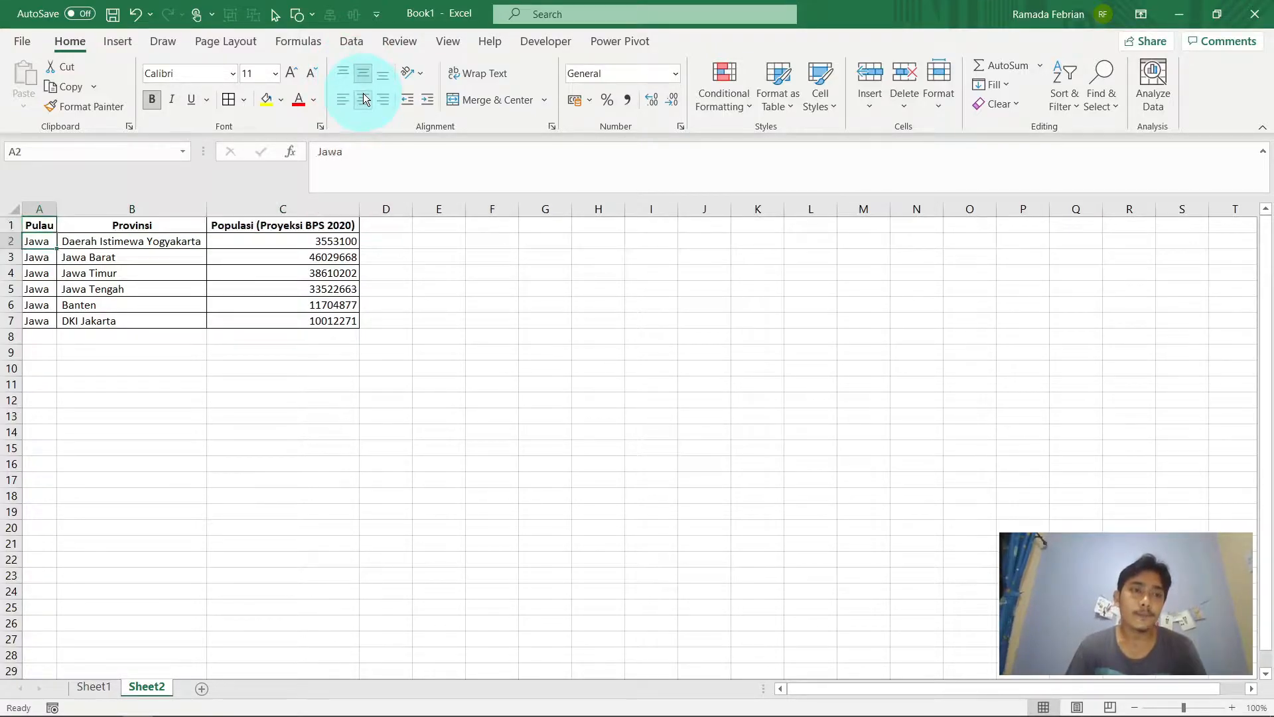
pyautogui.hotkey('ctrl', 'shift', 'End')
pyautogui.press('Right')
pyautogui.press('Right')
pyautogui.hotkey('ctrl', 'shift', 'Down')
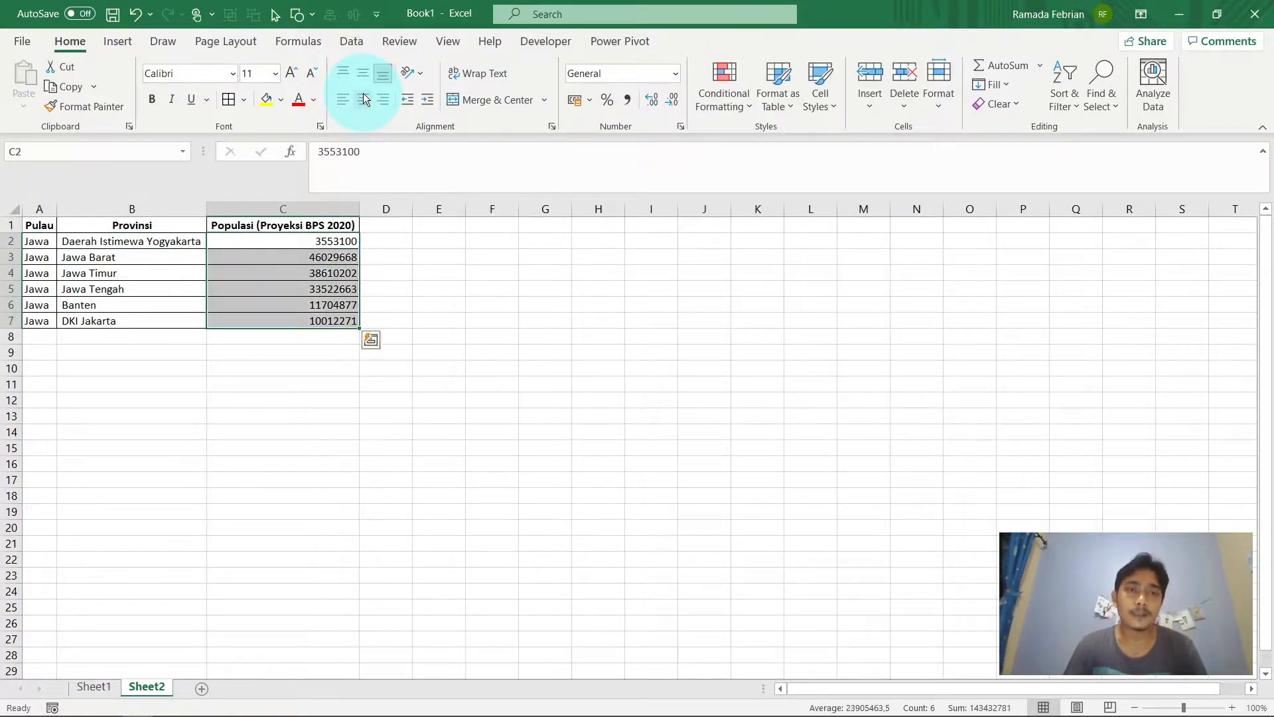
pyautogui.click(627, 99)
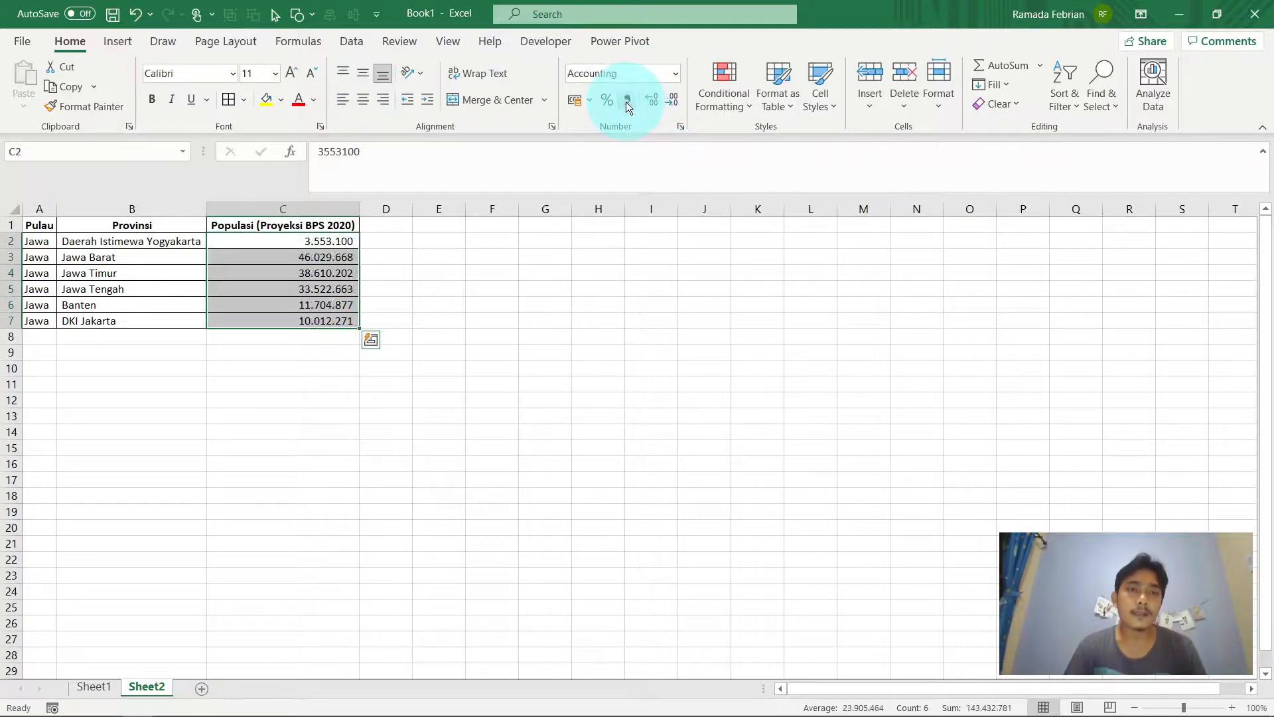
# Step: Move the entire Jawa table from A1:C7 so that it starts at cell G6
pyautogui.hotkey('ctrl', 'Home')
pyautogui.hotkey('ctrl', 'a')
pyautogui.hotkey('ctrl', 'c')
pyautogui.press('Right')
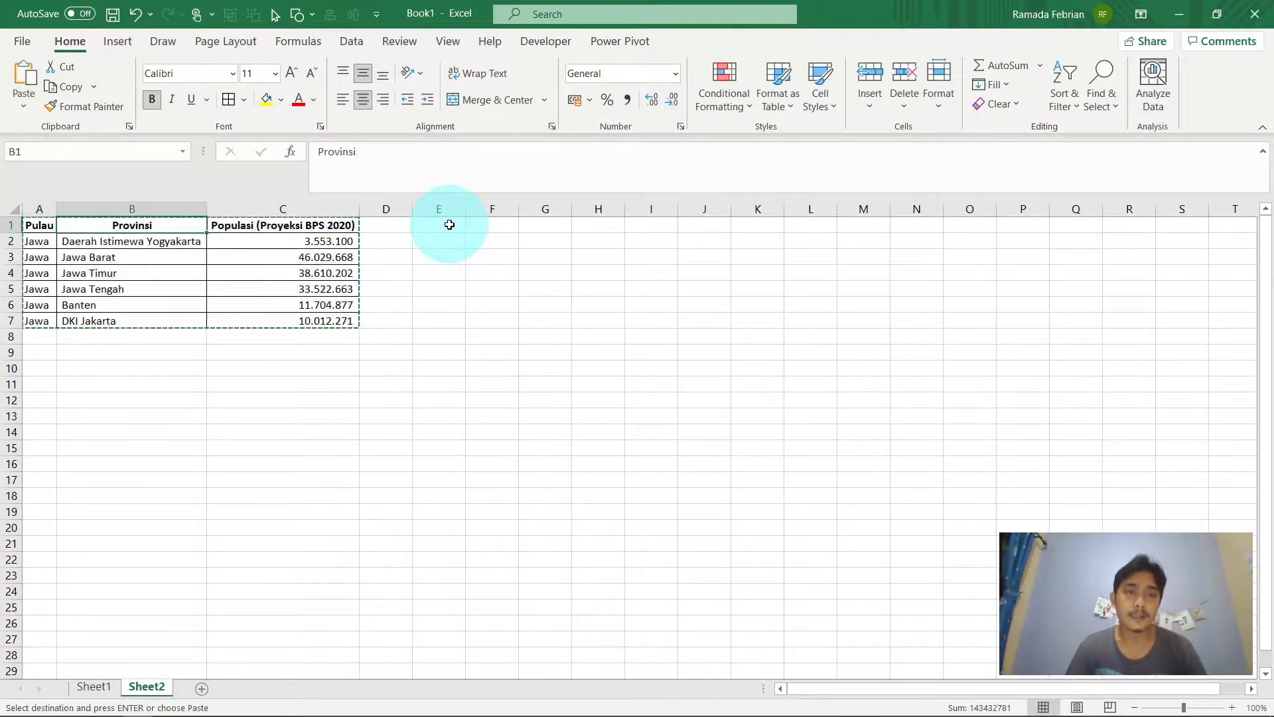
pyautogui.press('Right')
pyautogui.press('Right')
pyautogui.press('Right')
pyautogui.press('Down')
pyautogui.press('Down')
pyautogui.press('Down')
pyautogui.press('Down')
pyautogui.press('Down')
pyautogui.press('Right')
pyautogui.press('Right')
pyautogui.hotkey('ctrl', 'v')
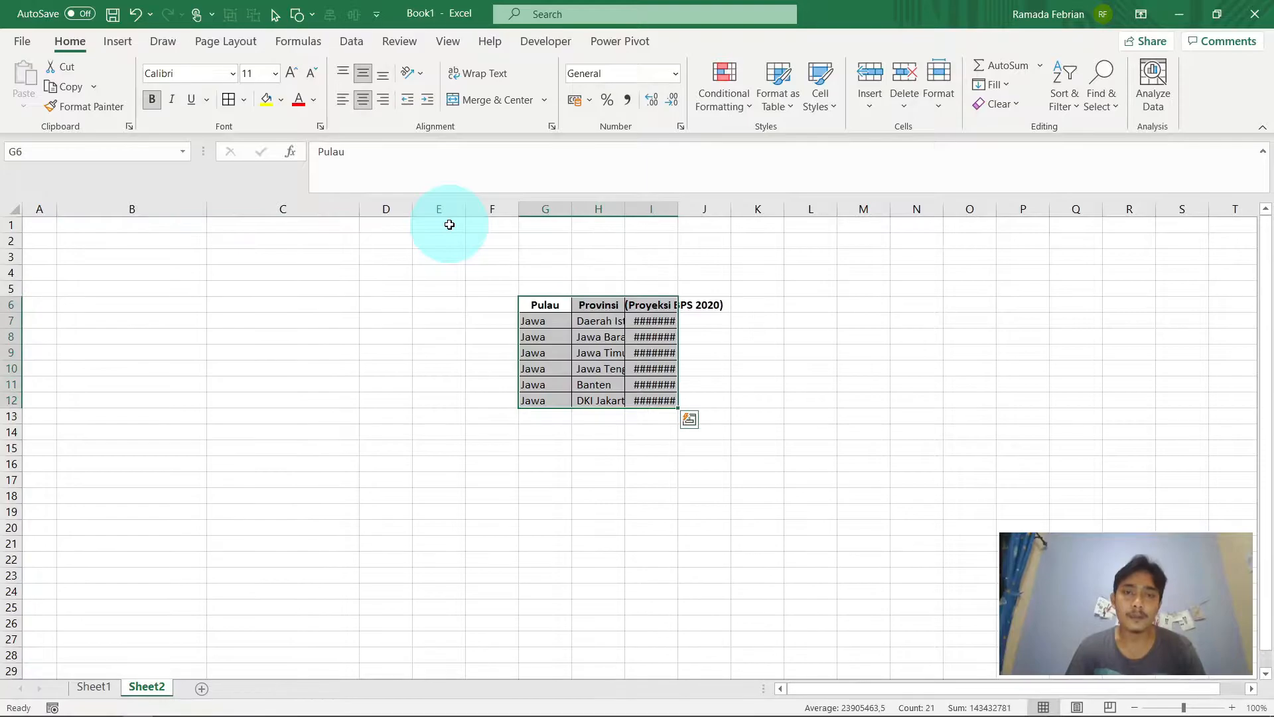
# Step: AutoFit the column widths and row heights of the table in G6:I12
pyautogui.click(933, 85)
pyautogui.click(1066, 225)
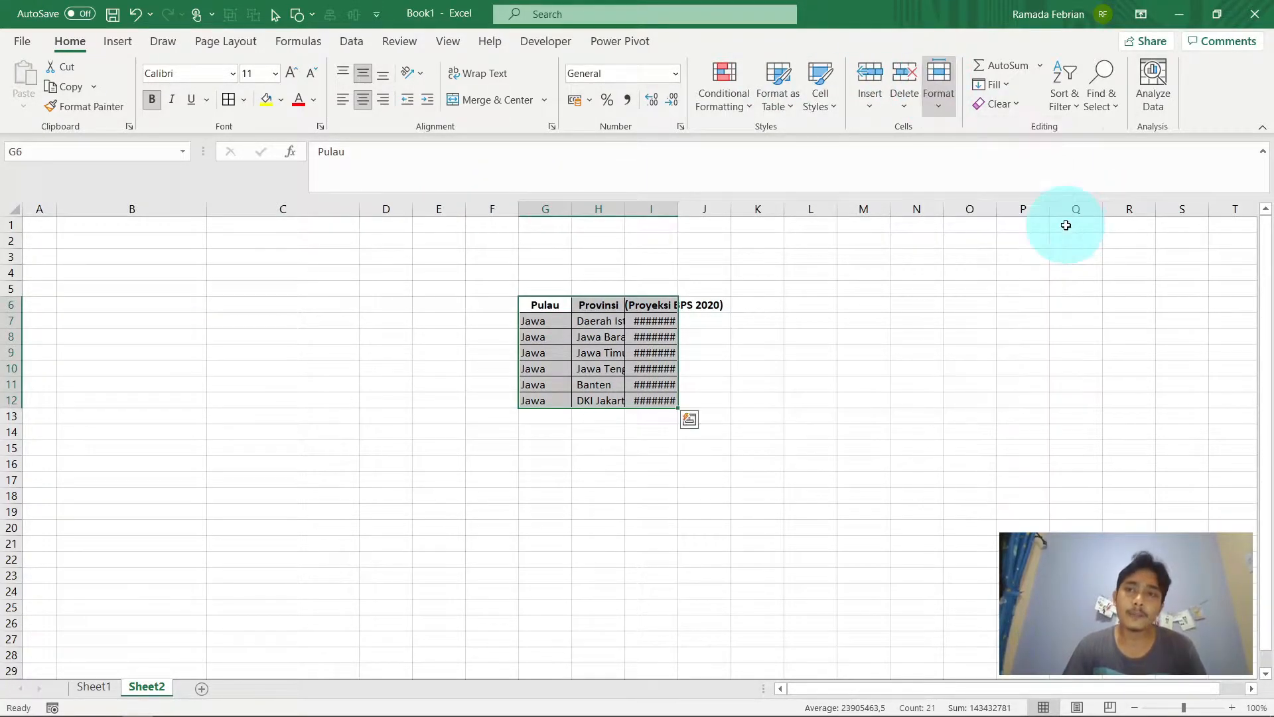
pyautogui.click(934, 98)
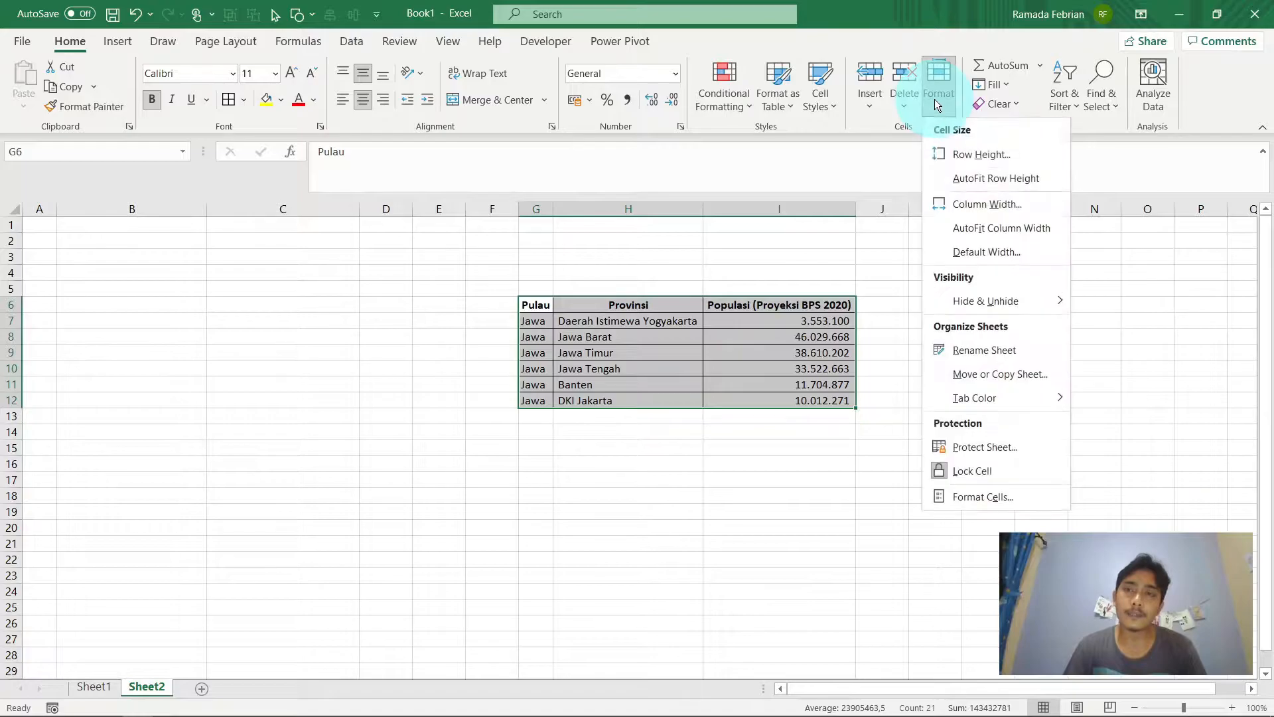
pyautogui.click(1022, 178)
# Step: Merge and center the cells G5:I5 directly above the table header
pyautogui.press('Up')
pyautogui.press('Left')
pyautogui.press('Right')
pyautogui.press('Right')
pyautogui.press('Up')
pyautogui.press('Left')
pyautogui.press('Down')
pyautogui.press('Right')
pyautogui.press('Left')
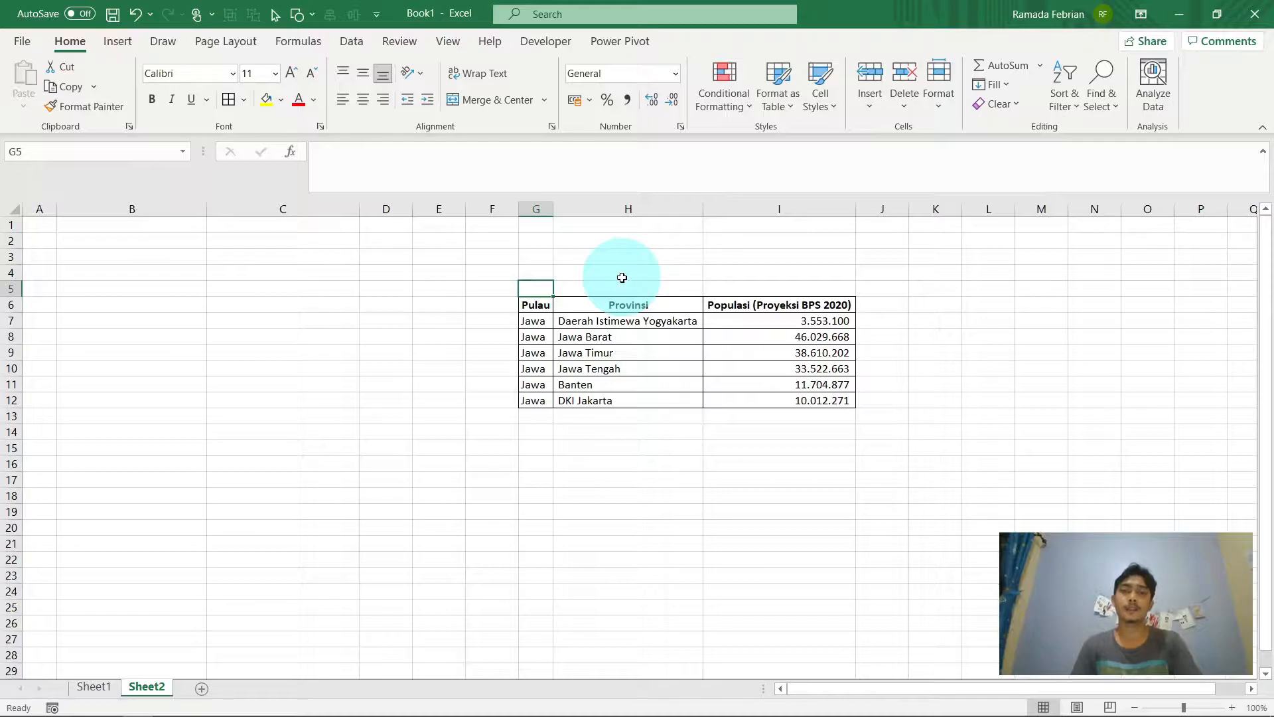
pyautogui.hotkey('shift', 'Right')
pyautogui.hotkey('shift', 'Right')
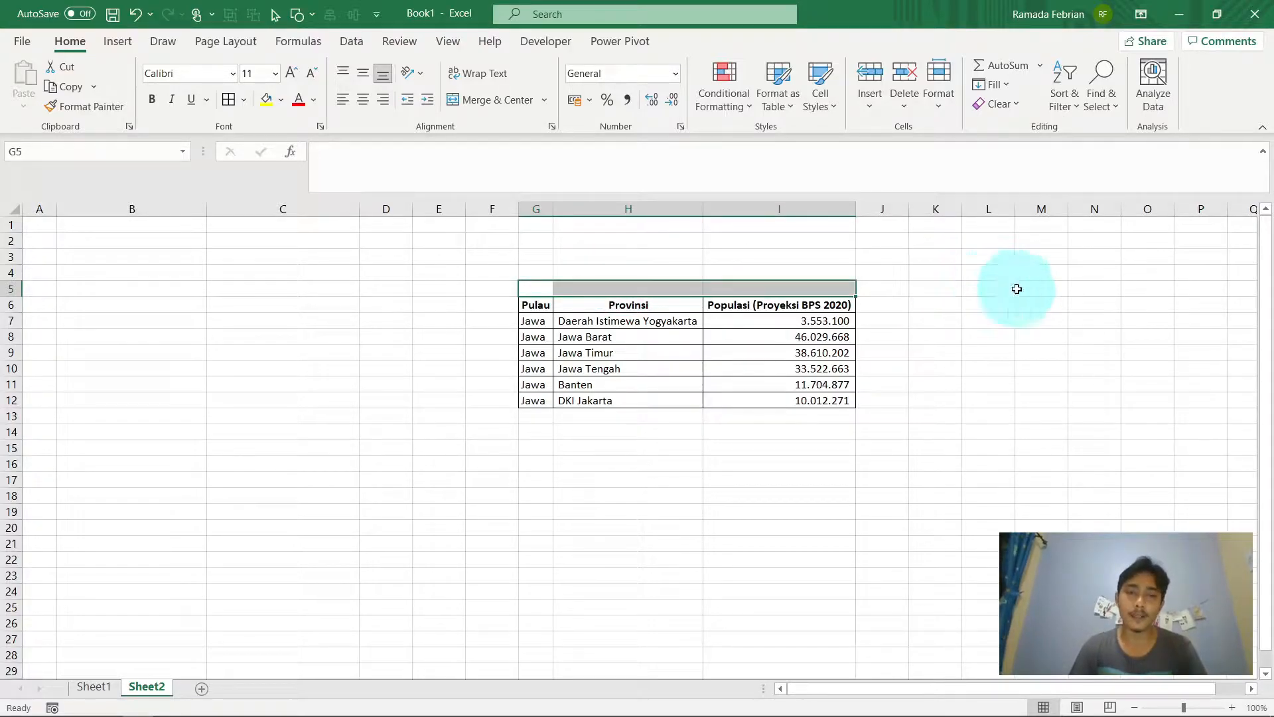
pyautogui.click(504, 105)
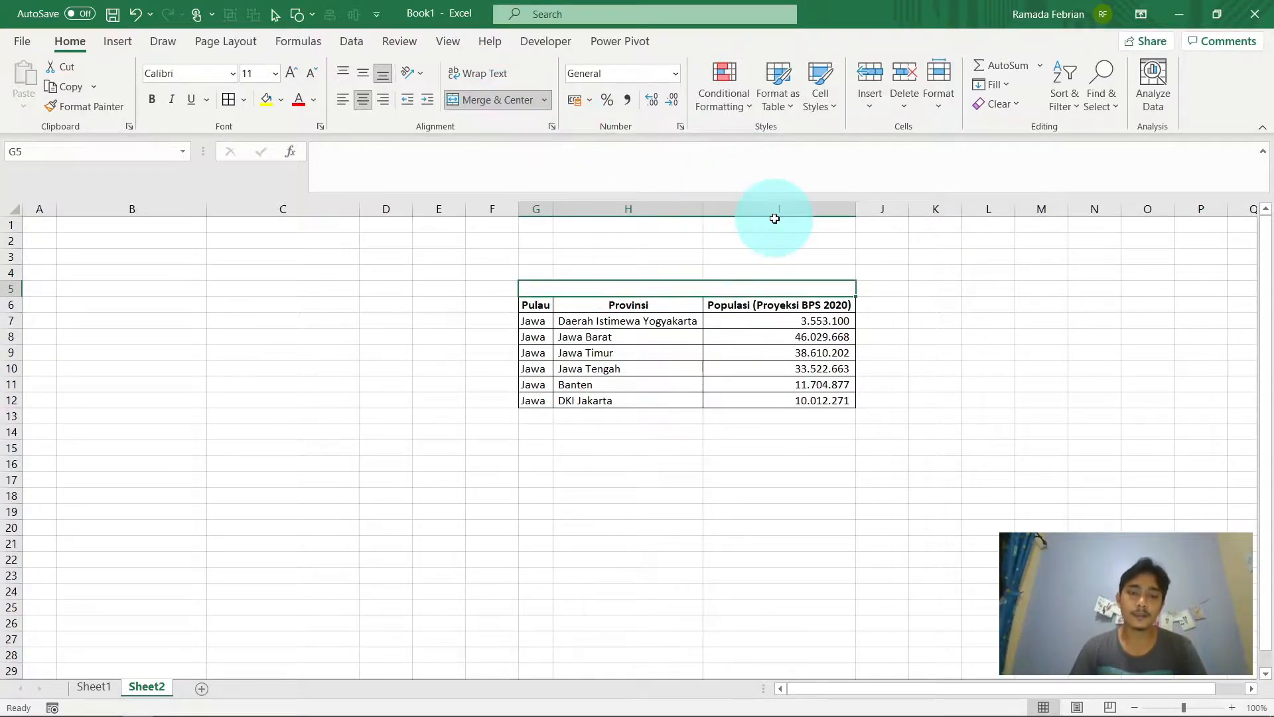
# Step: Enter the title "Jumlah Populasi Per Provinsi Di Pulau Jawa" in the merged cell above the table
pyautogui.write('Jumlah ')
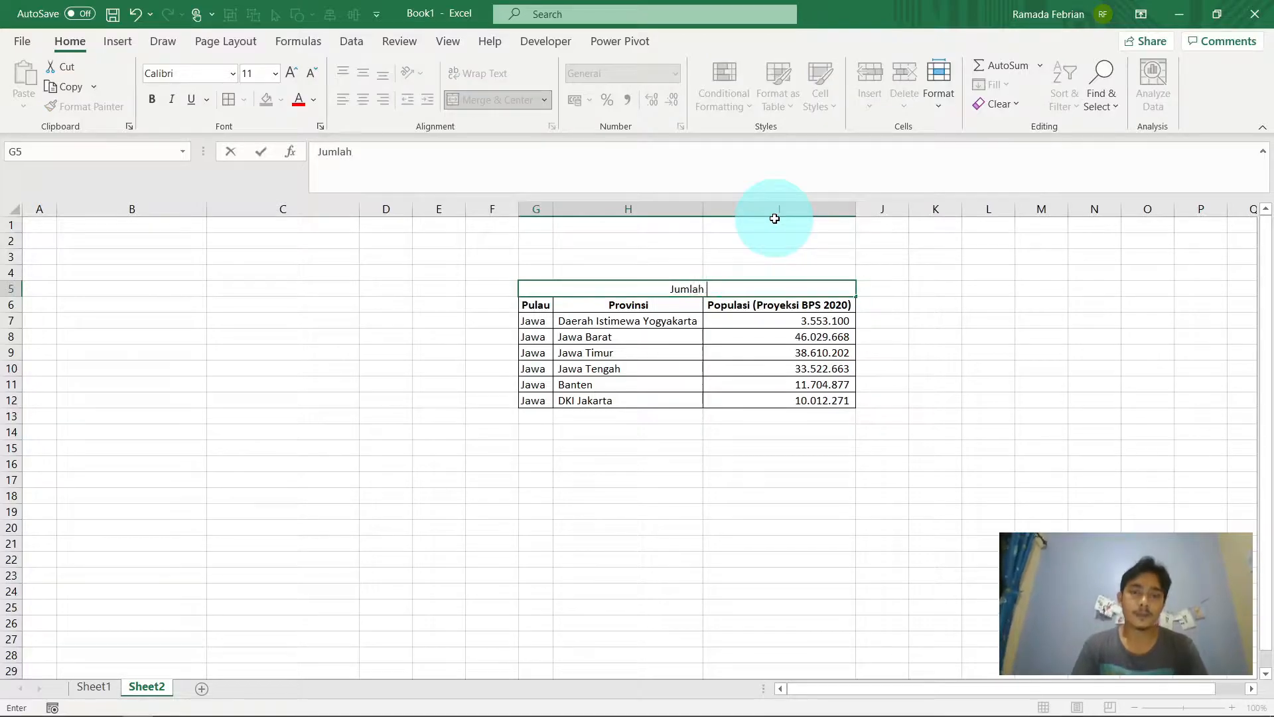
pyautogui.write('Populasi ')
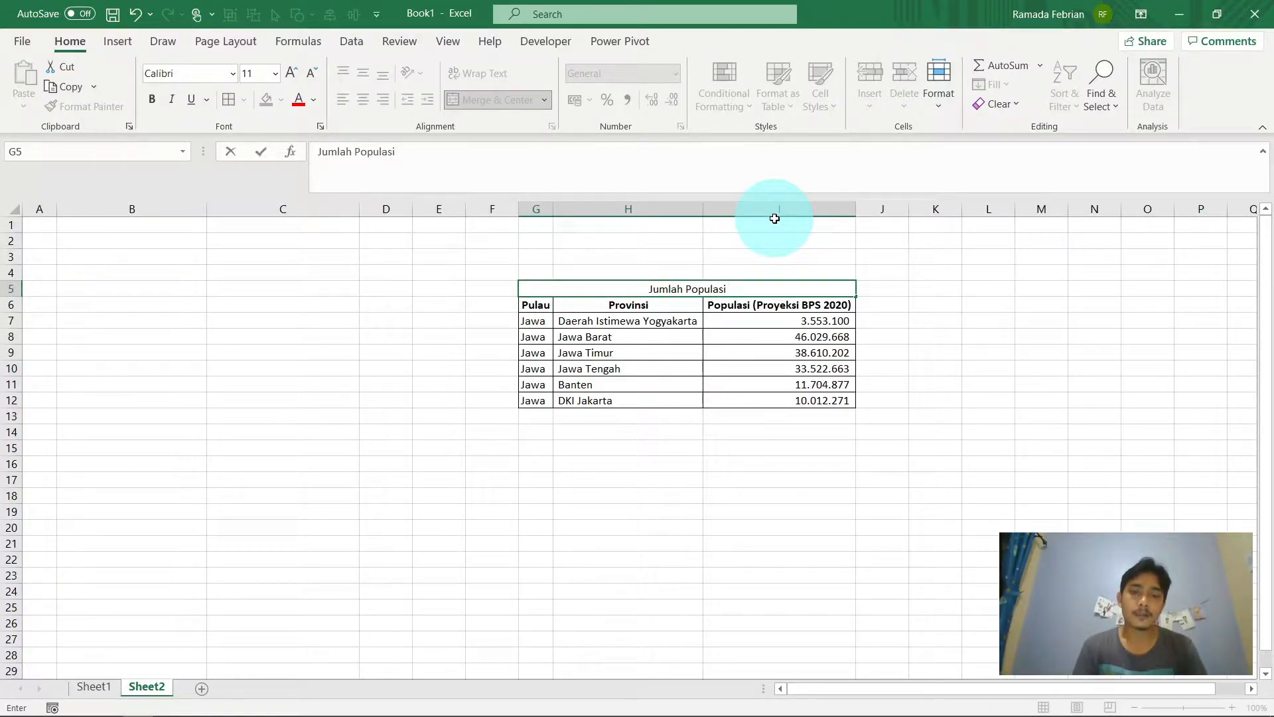
pyautogui.write('Provinsi Di Pulau Jawa')
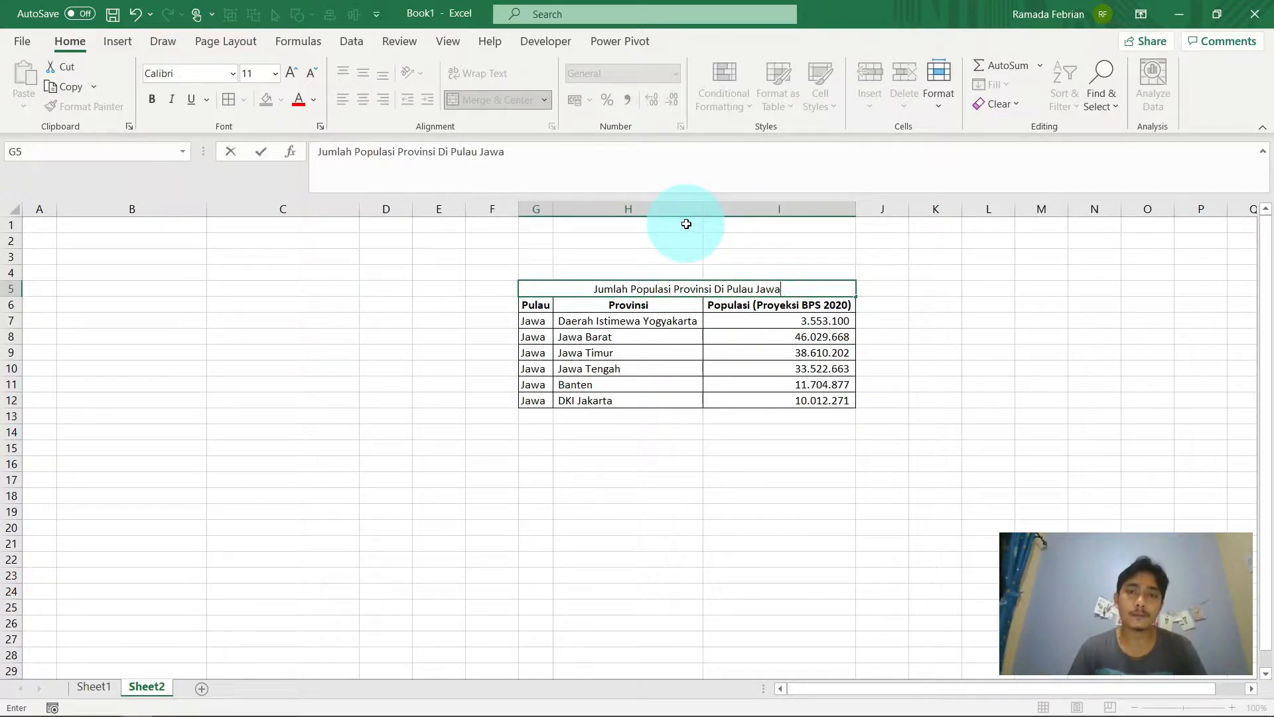
pyautogui.click(507, 176)
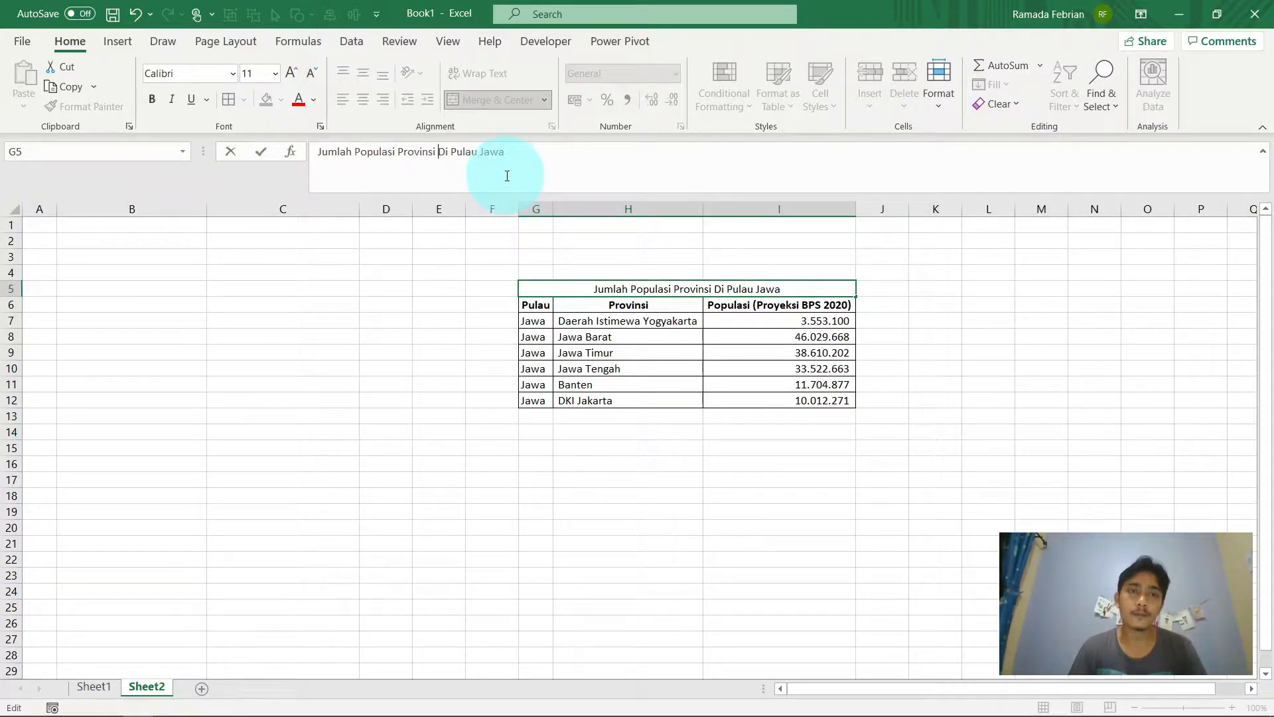
pyautogui.write('Per')
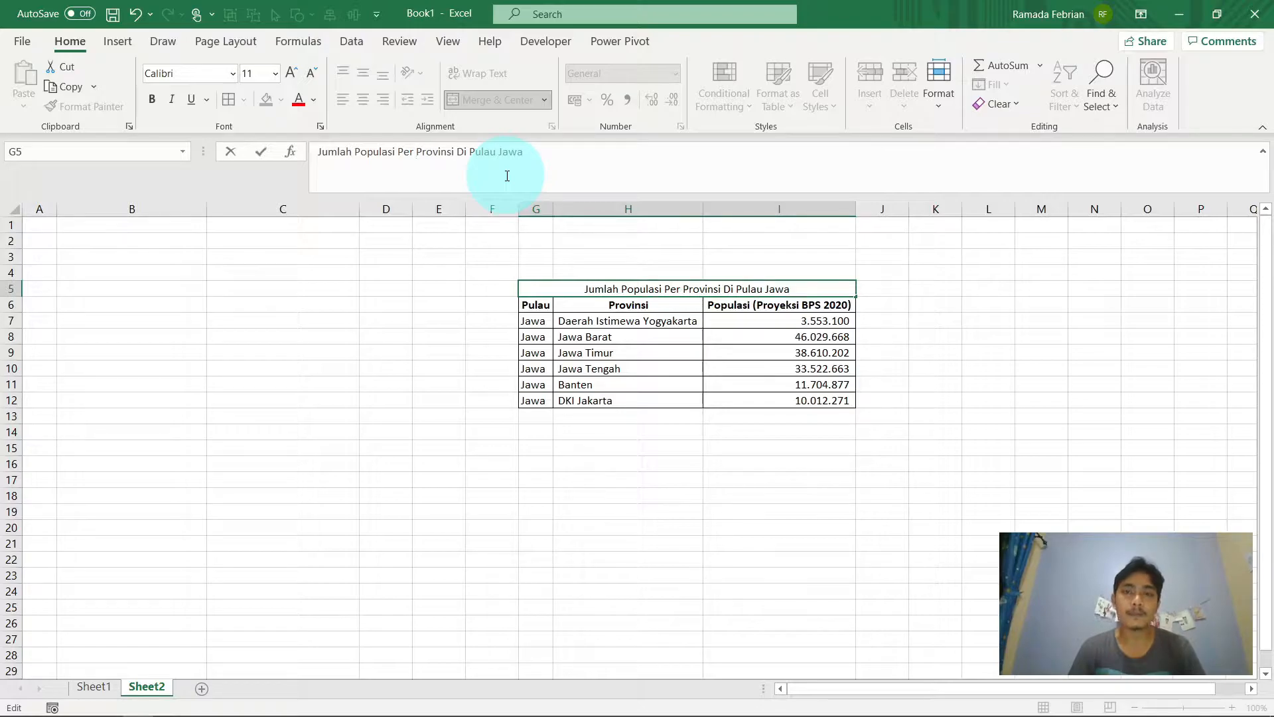
pyautogui.press('Return')
pyautogui.press('Up')
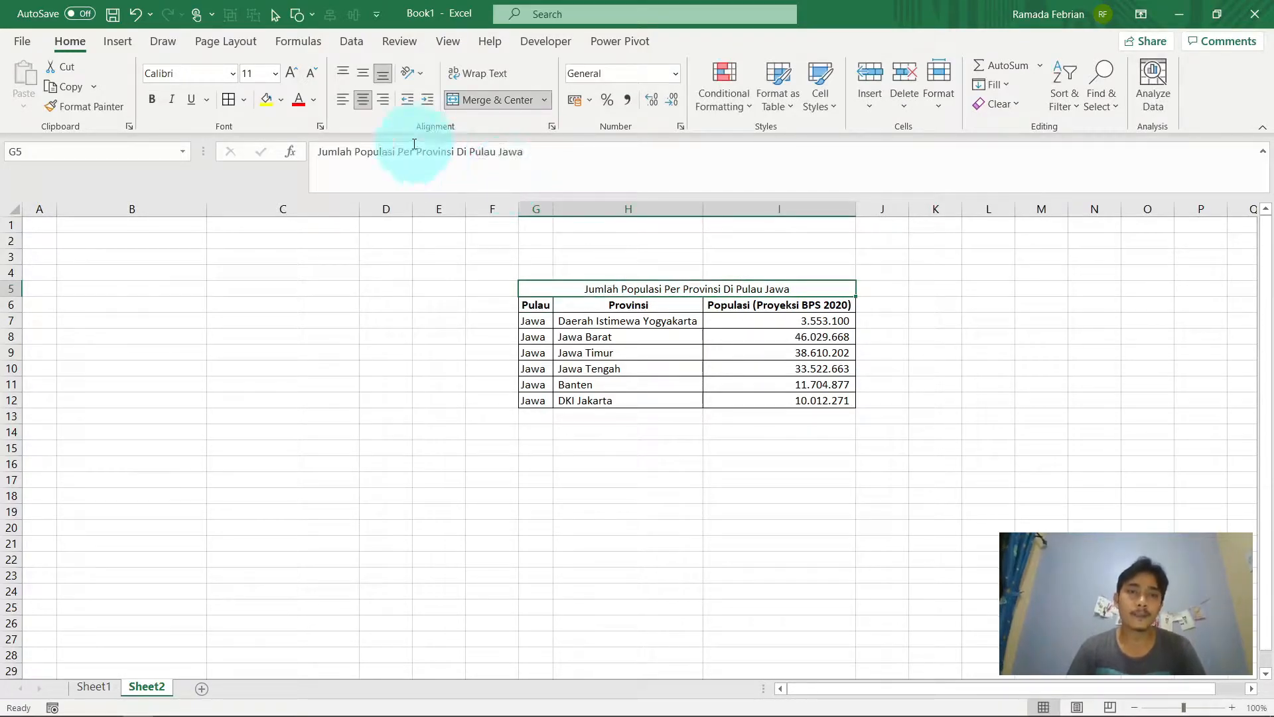
# Step: Enlarge the table title to font size 16 and make it bold
pyautogui.click(294, 77)
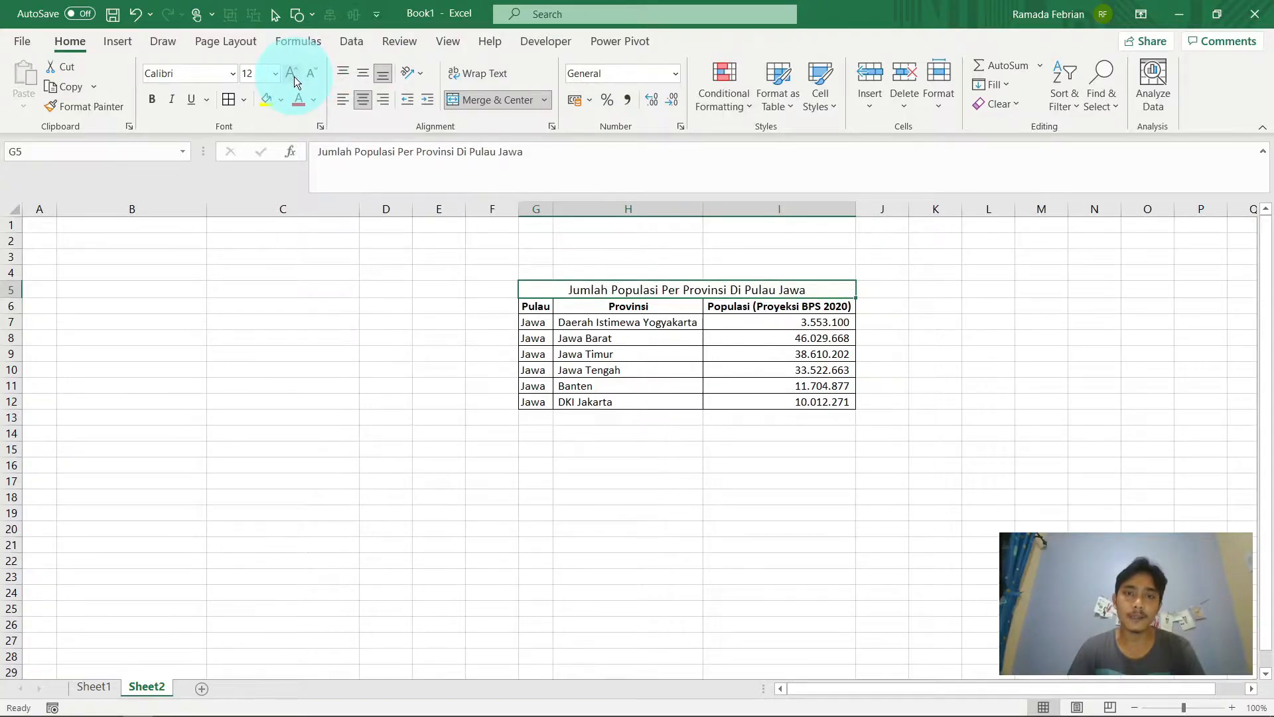
pyautogui.click(294, 77)
pyautogui.click(293, 77)
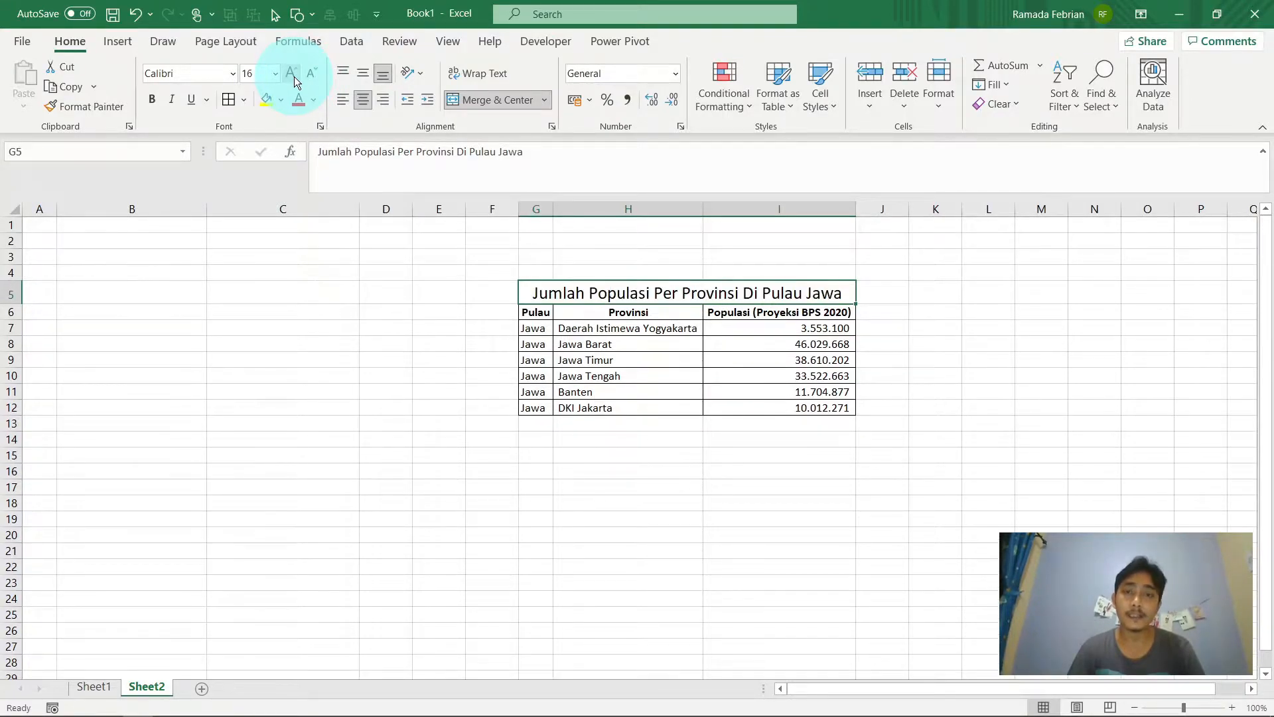
pyautogui.click(151, 100)
pyautogui.press('Down')
pyautogui.press('Up')
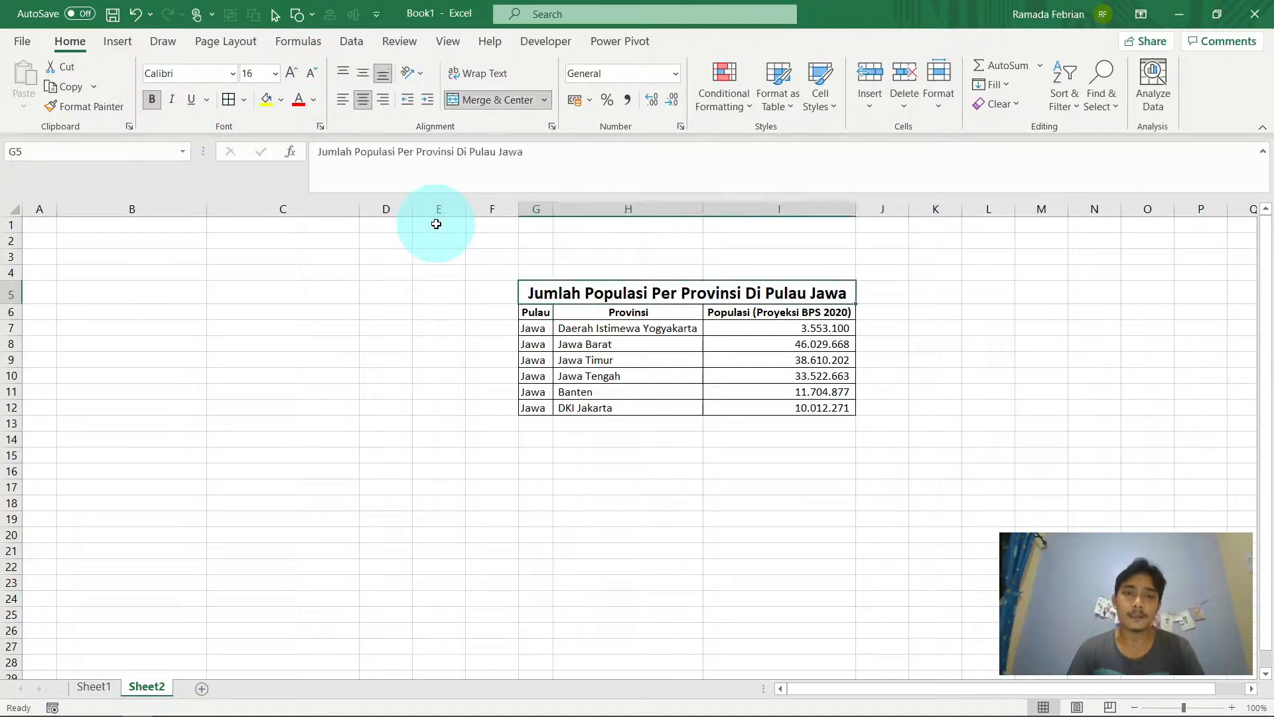
# Step: Apply thick outside borders to the merged title cell in row 5
pyautogui.click(243, 100)
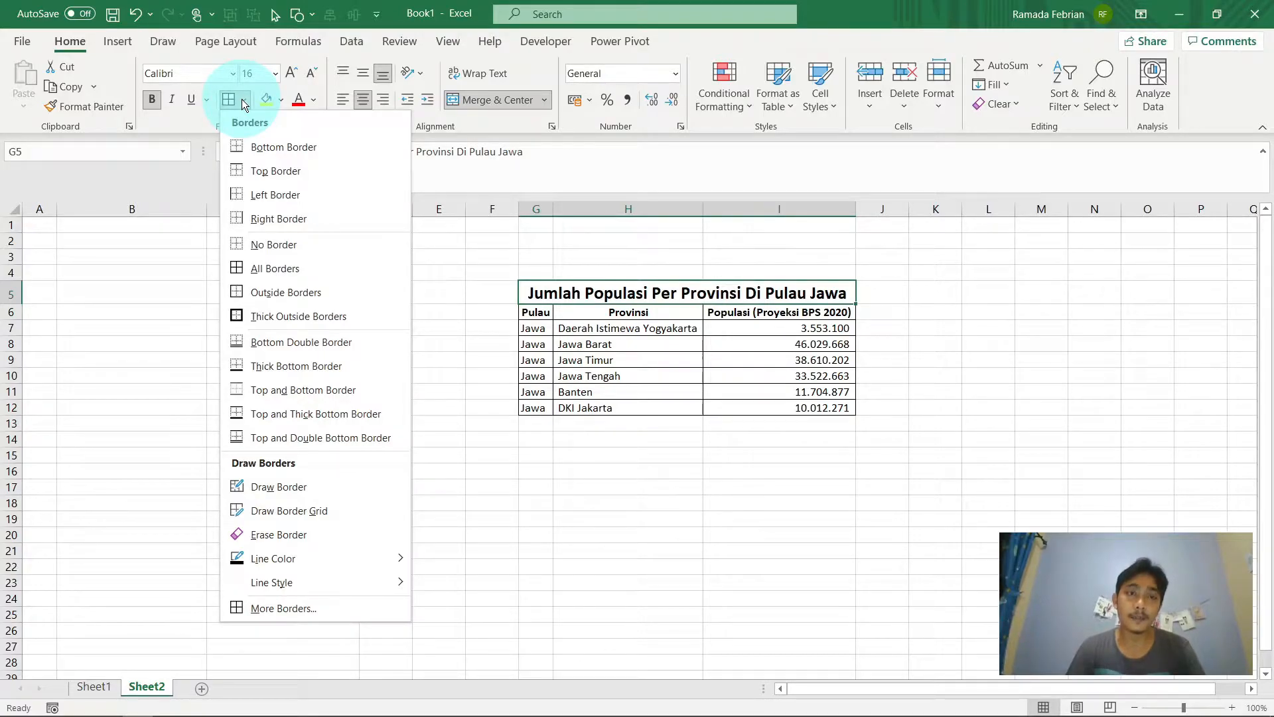
pyautogui.click(303, 316)
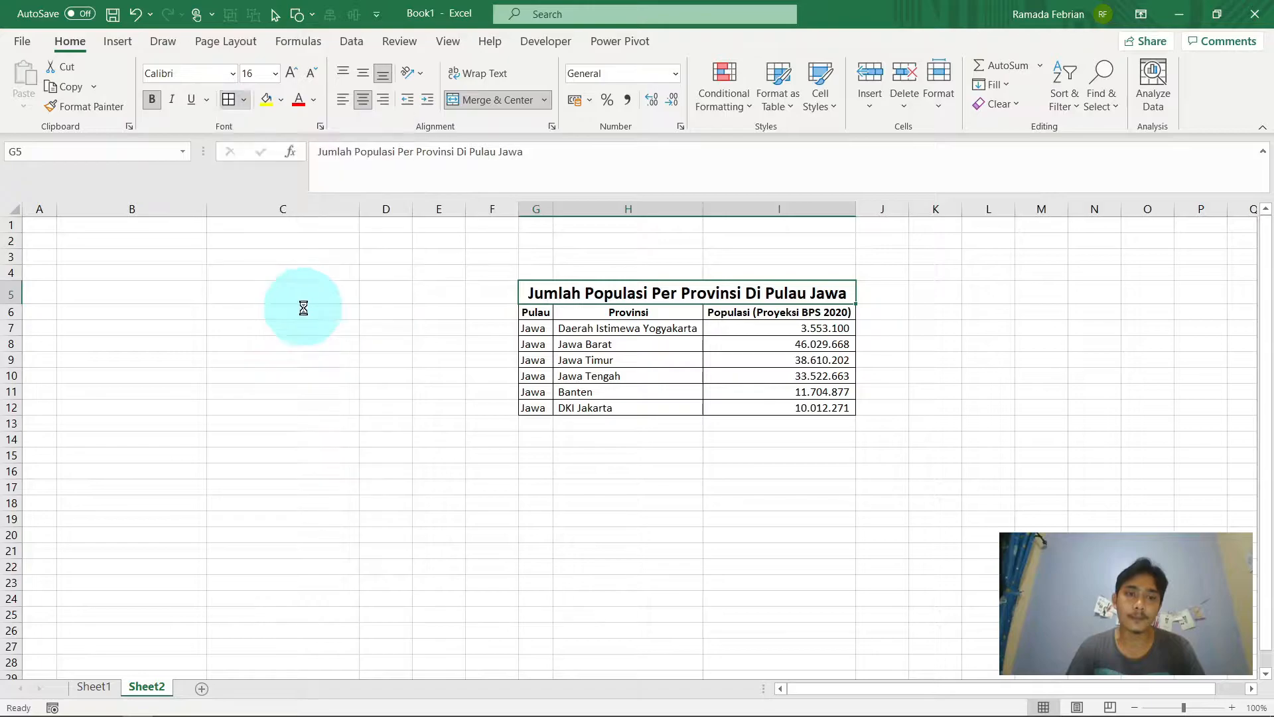
pyautogui.click(669, 313)
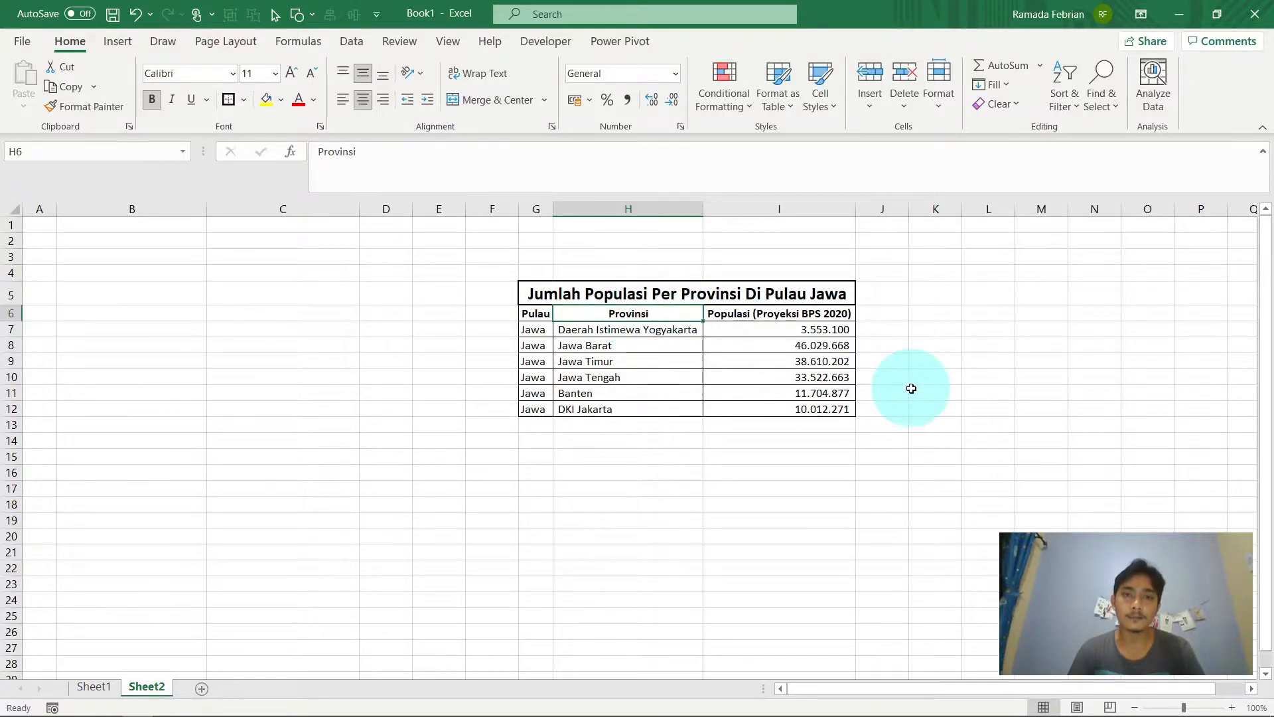
# Step: Select the table range G6:I12 and preview the themed cell styles on it without applying one
pyautogui.press('Up')
pyautogui.press('Left')
pyautogui.press('Down')
pyautogui.press('Right')
pyautogui.hotkey('ctrl', 'shift', 'Right')
pyautogui.hotkey('ctrl', 'shift', 'Down')
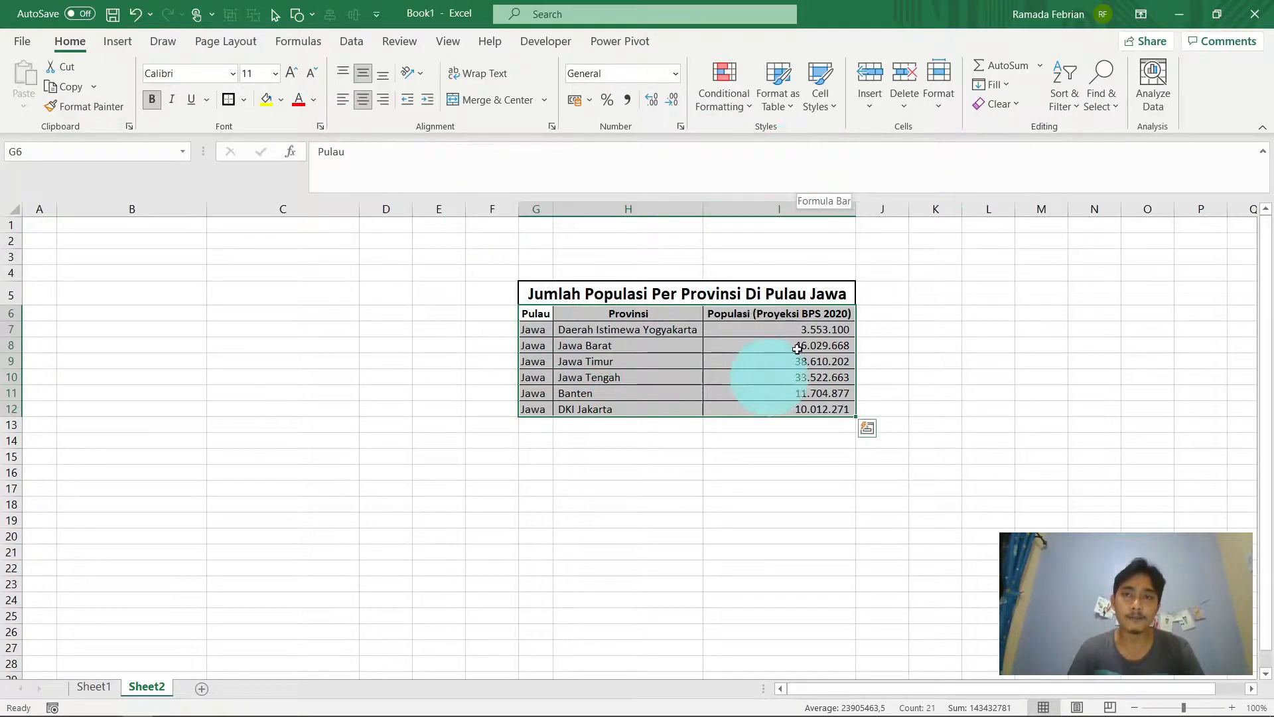
pyautogui.click(833, 101)
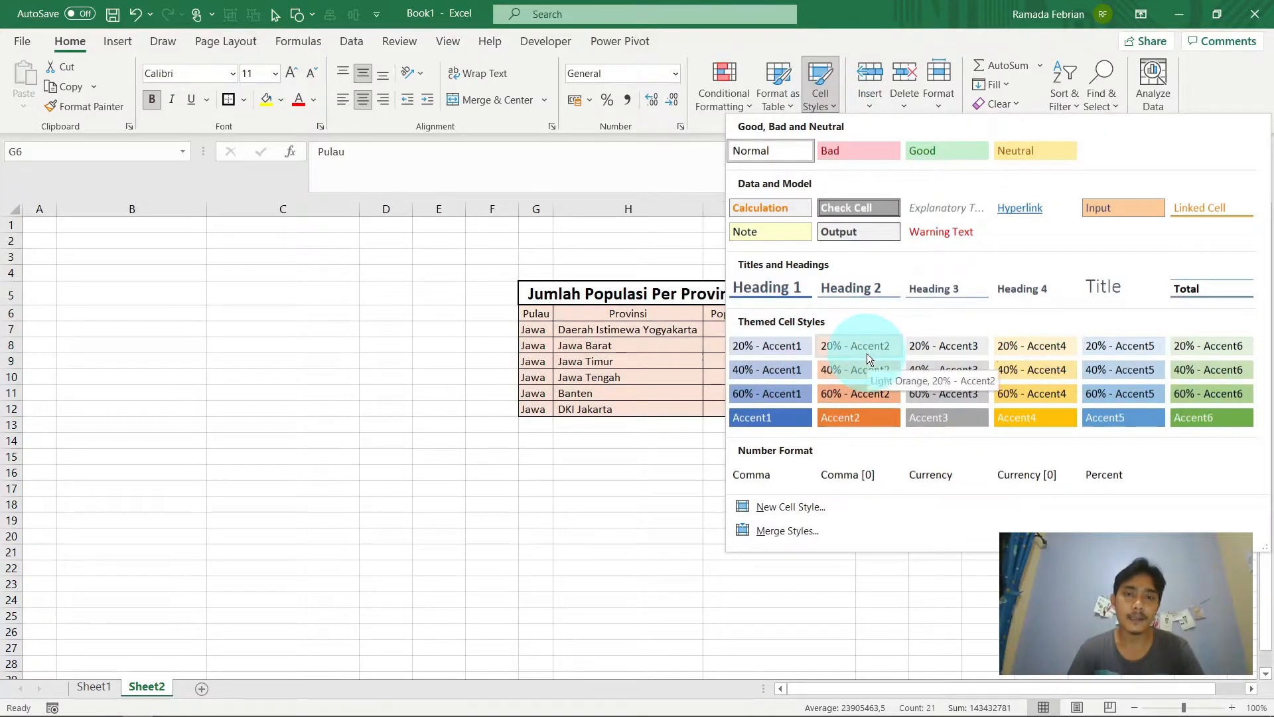
pyautogui.click(823, 100)
pyautogui.click(940, 109)
pyautogui.click(941, 109)
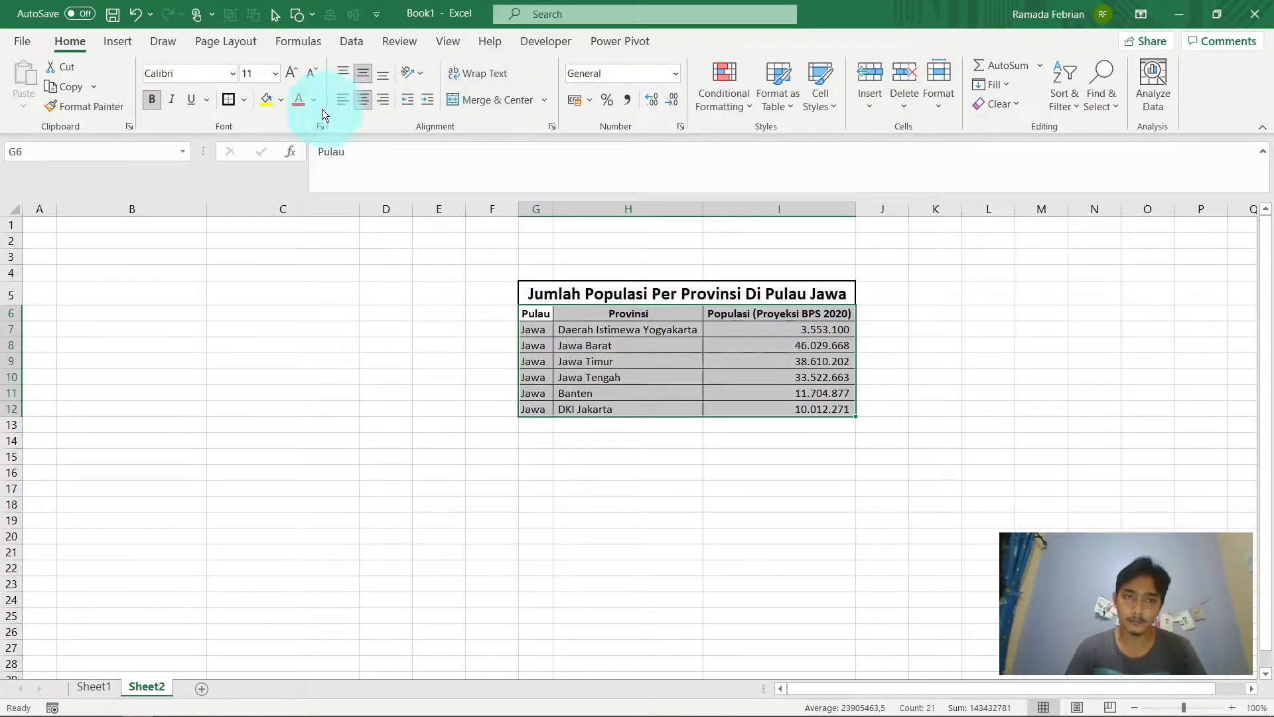
# Step: Fill the header row G6:I6 with the standard orange colour
pyautogui.press('Left')
pyautogui.press('Right')
pyautogui.hotkey('ctrl', 'shift', 'Right')
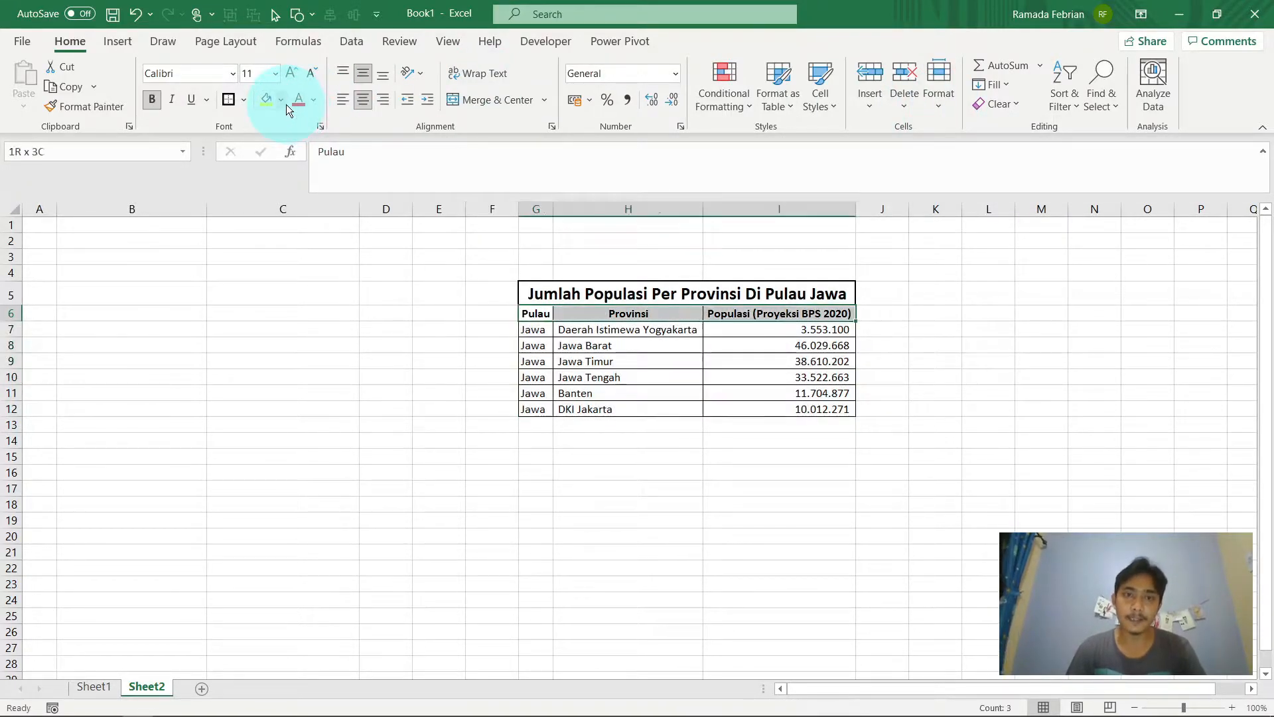
pyautogui.click(282, 104)
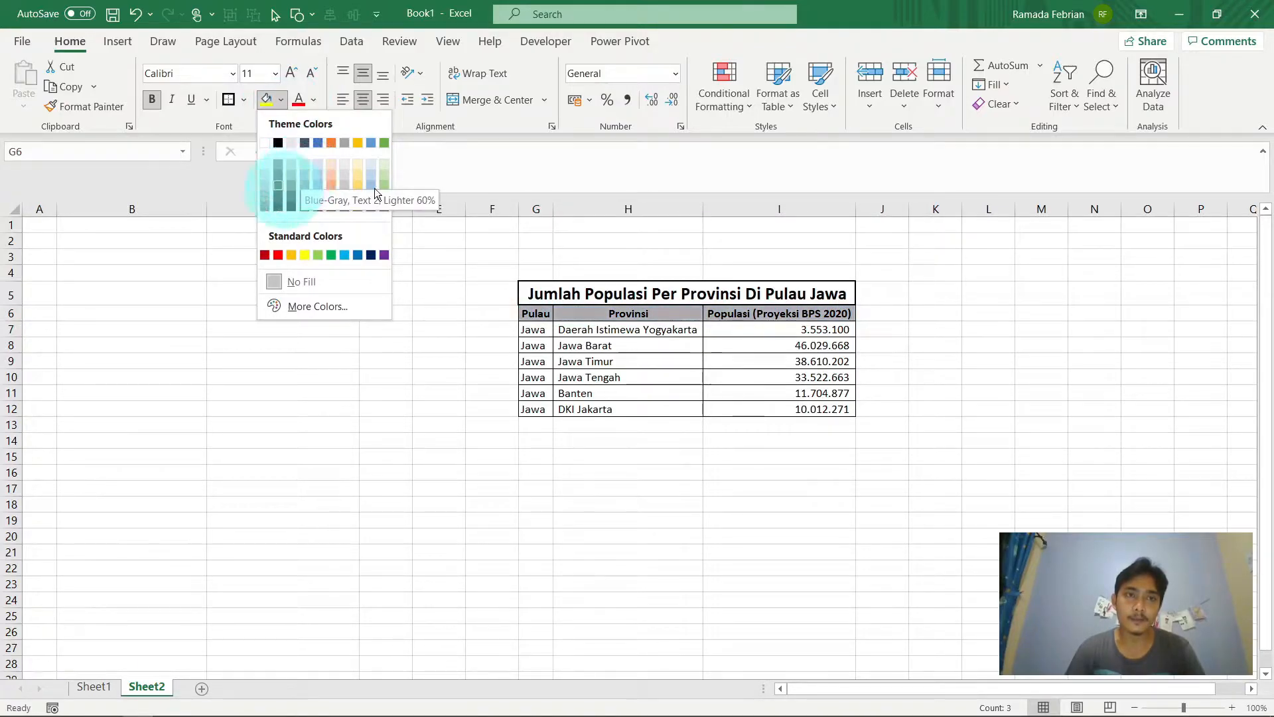
pyautogui.click(281, 100)
pyautogui.click(281, 99)
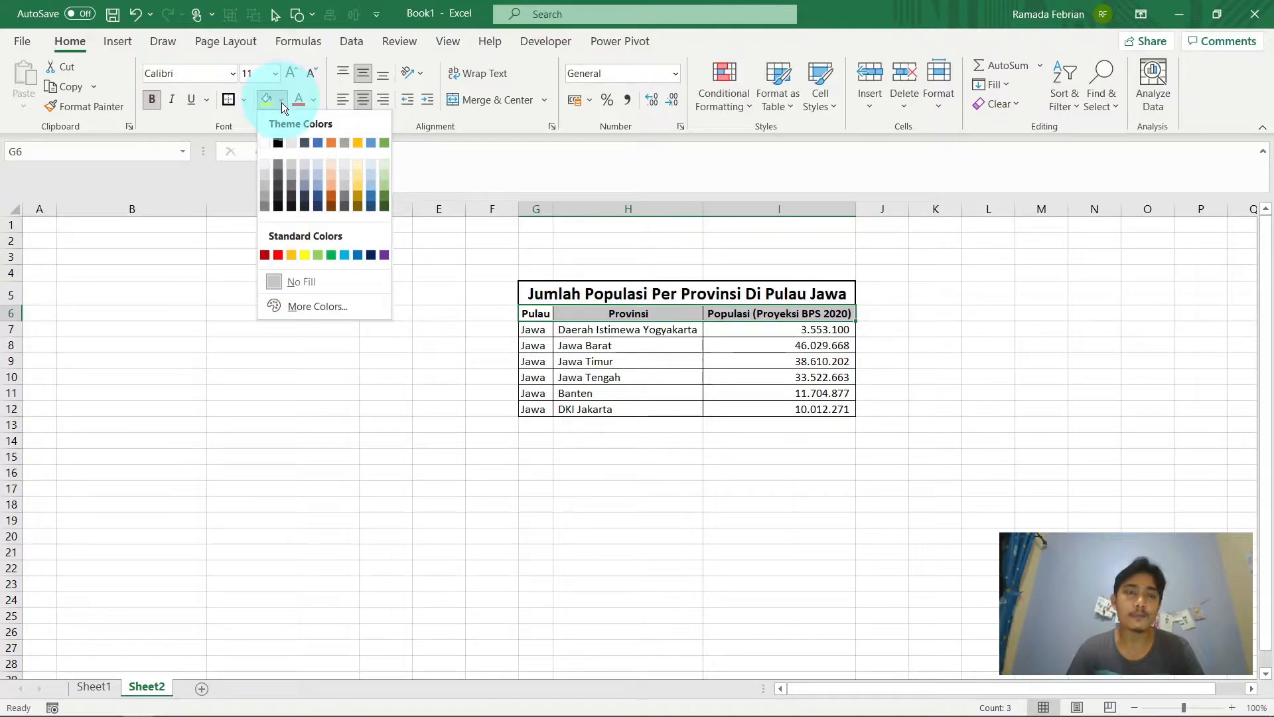
pyautogui.click(294, 254)
# Step: Fill the data rows G7:I12 with the medium blue theme colour and make their text white
pyautogui.press('Down')
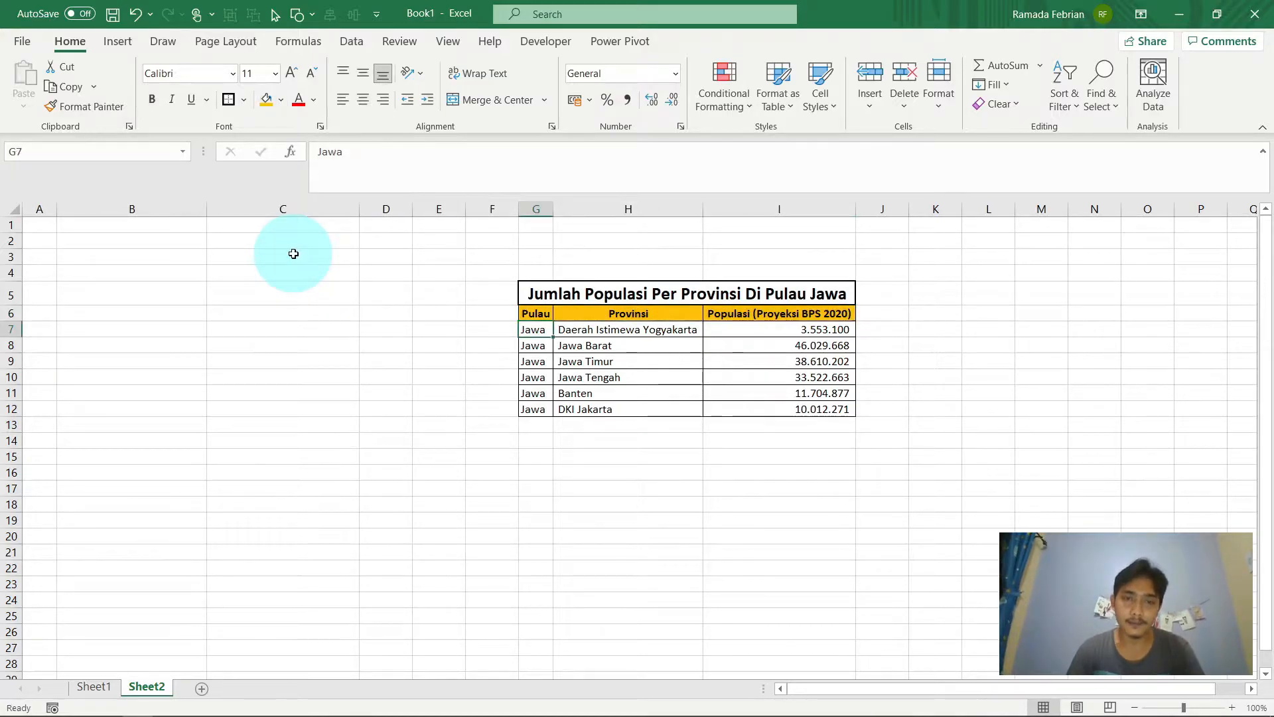
pyautogui.hotkey('ctrl', 'shift', 'End')
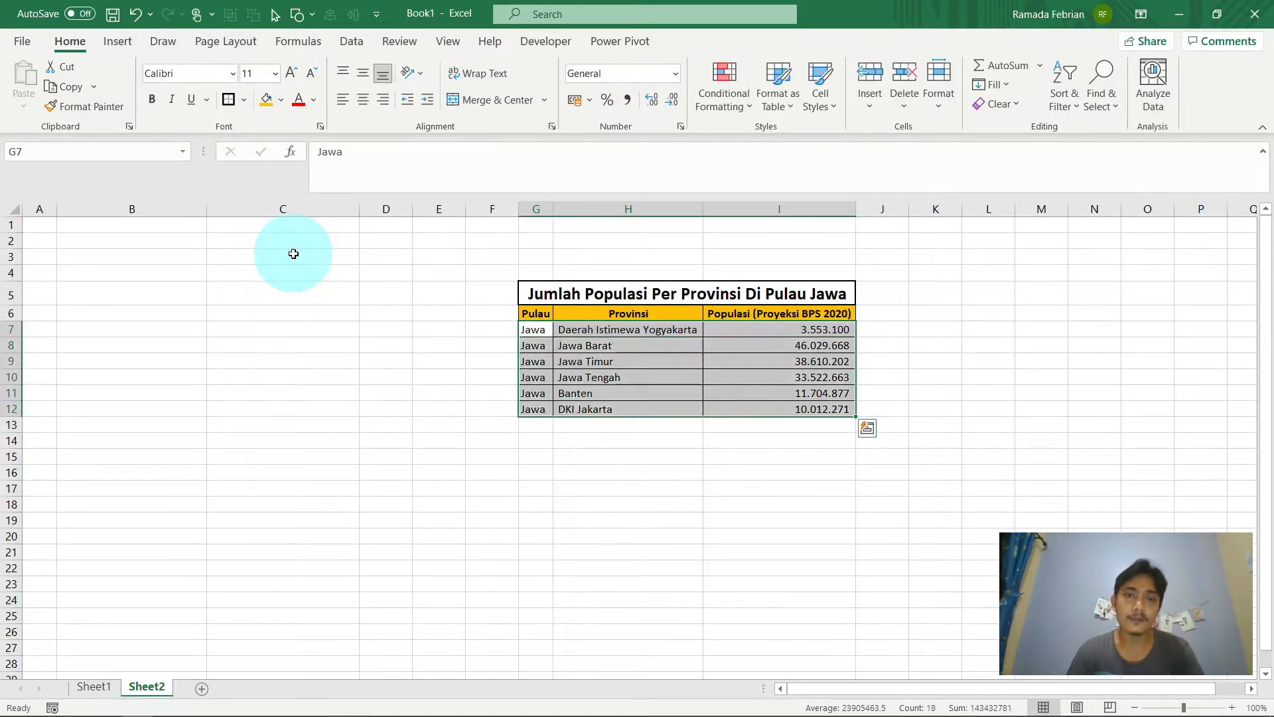
pyautogui.click(283, 103)
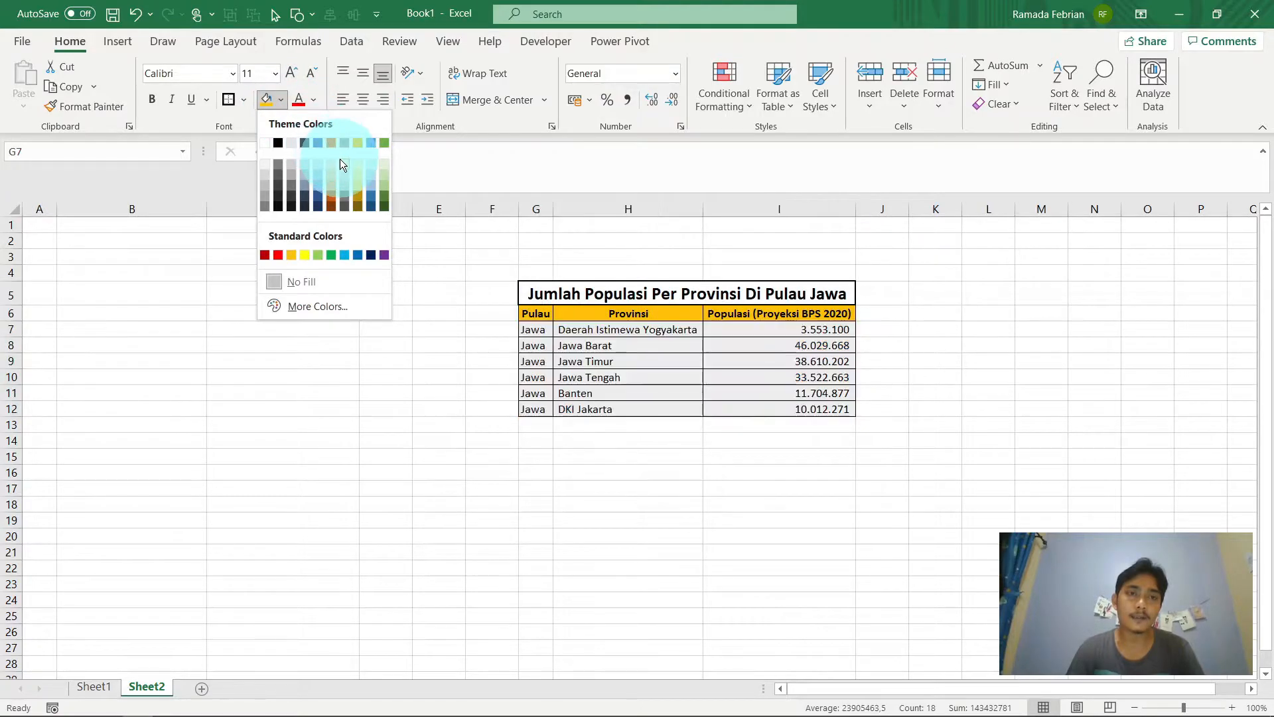
pyautogui.click(372, 144)
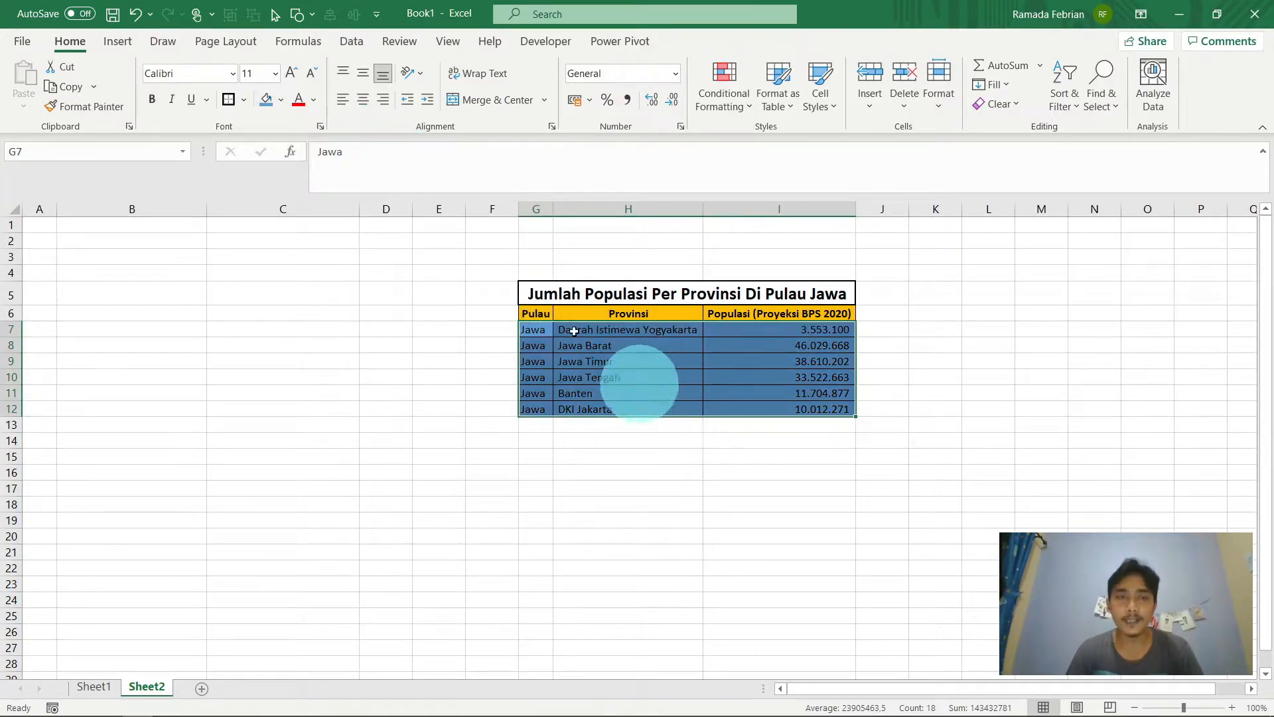
pyautogui.click(311, 100)
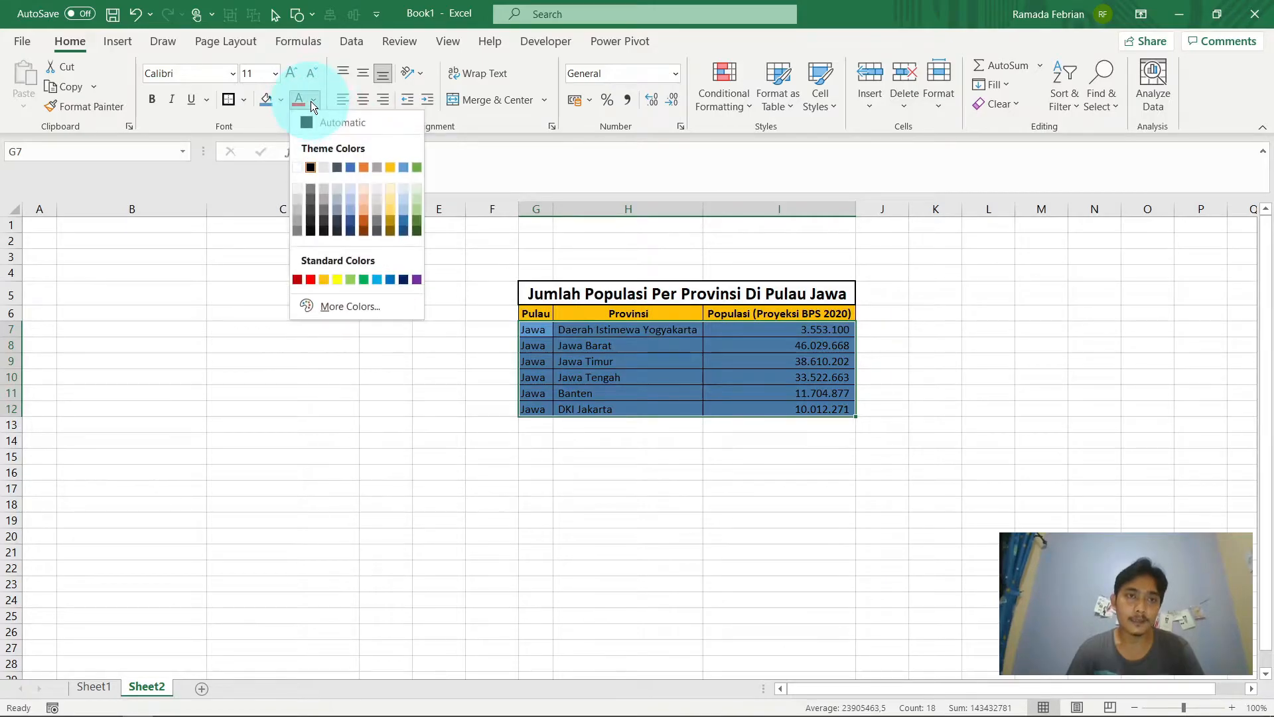
pyautogui.click(296, 167)
pyautogui.press('Up')
pyautogui.press('Up')
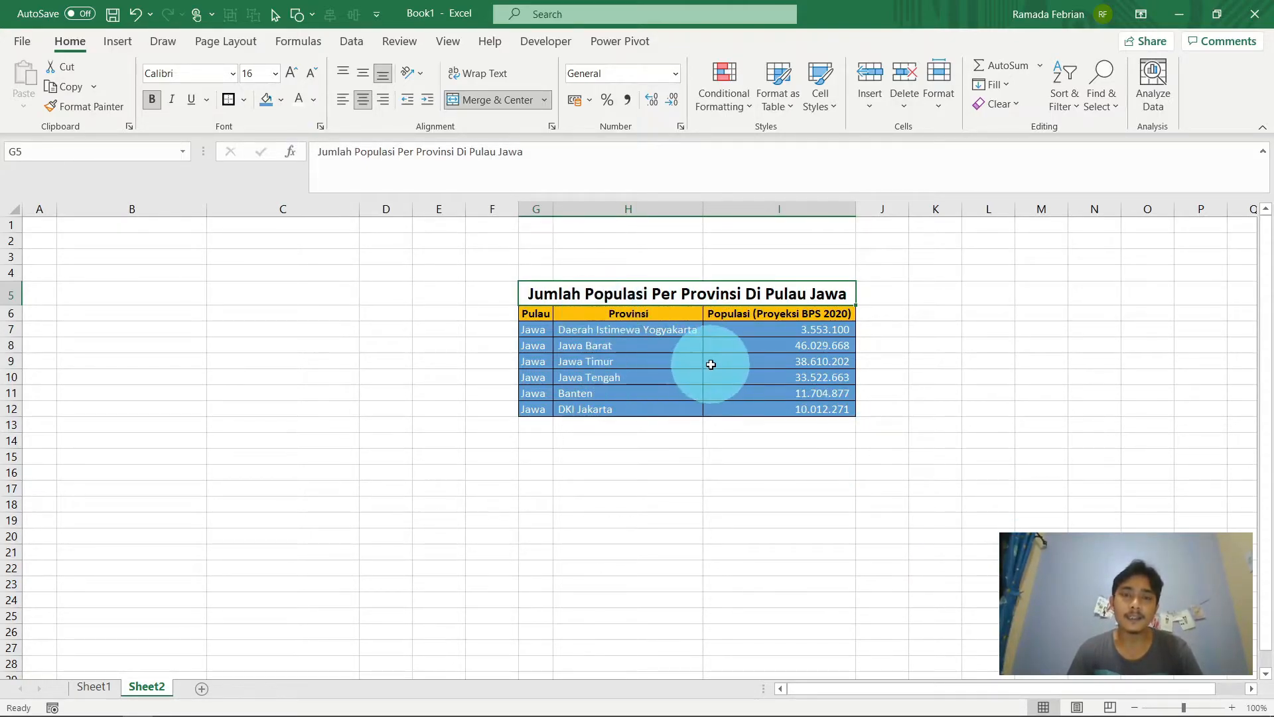
pyautogui.press('Down')
pyautogui.press('Down')
pyautogui.press('Down')
pyautogui.press('Down')
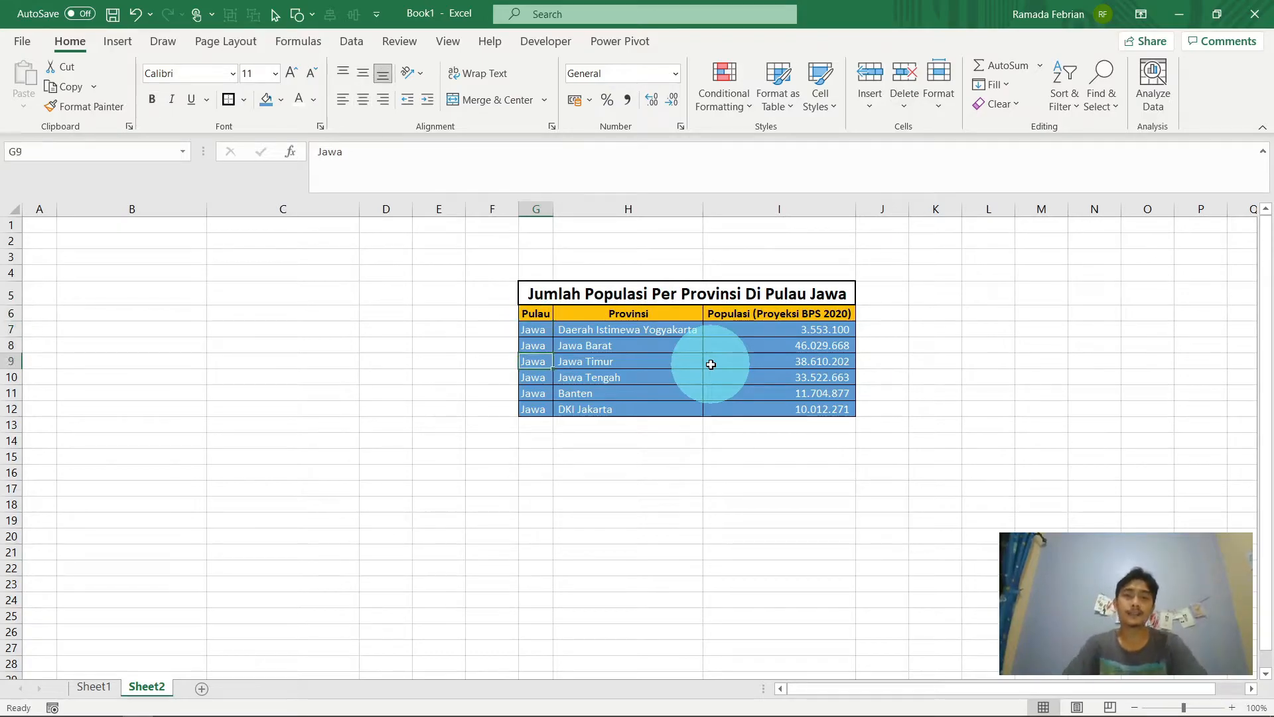
pyautogui.press('Up')
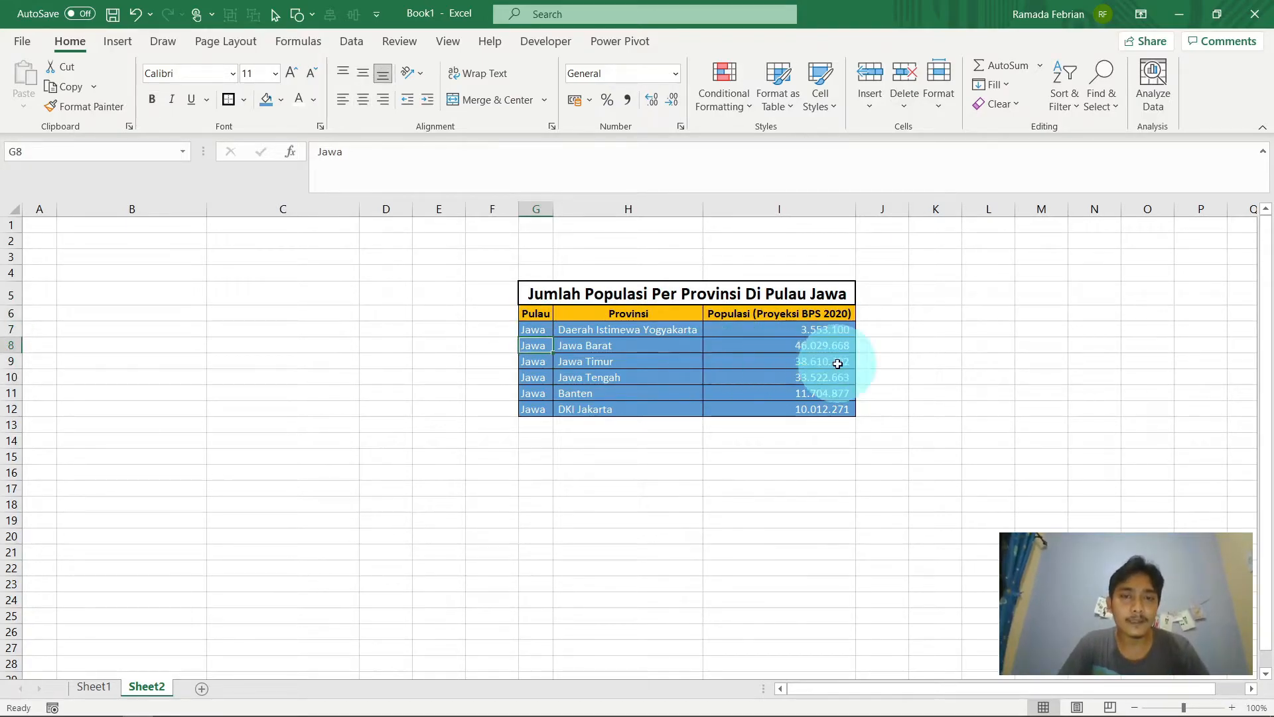
# Step: Copy the whole table G5:I12, including its title and header row
pyautogui.click(701, 362)
pyautogui.press('Up')
pyautogui.press('Up')
pyautogui.press('Up')
pyautogui.press('Up')
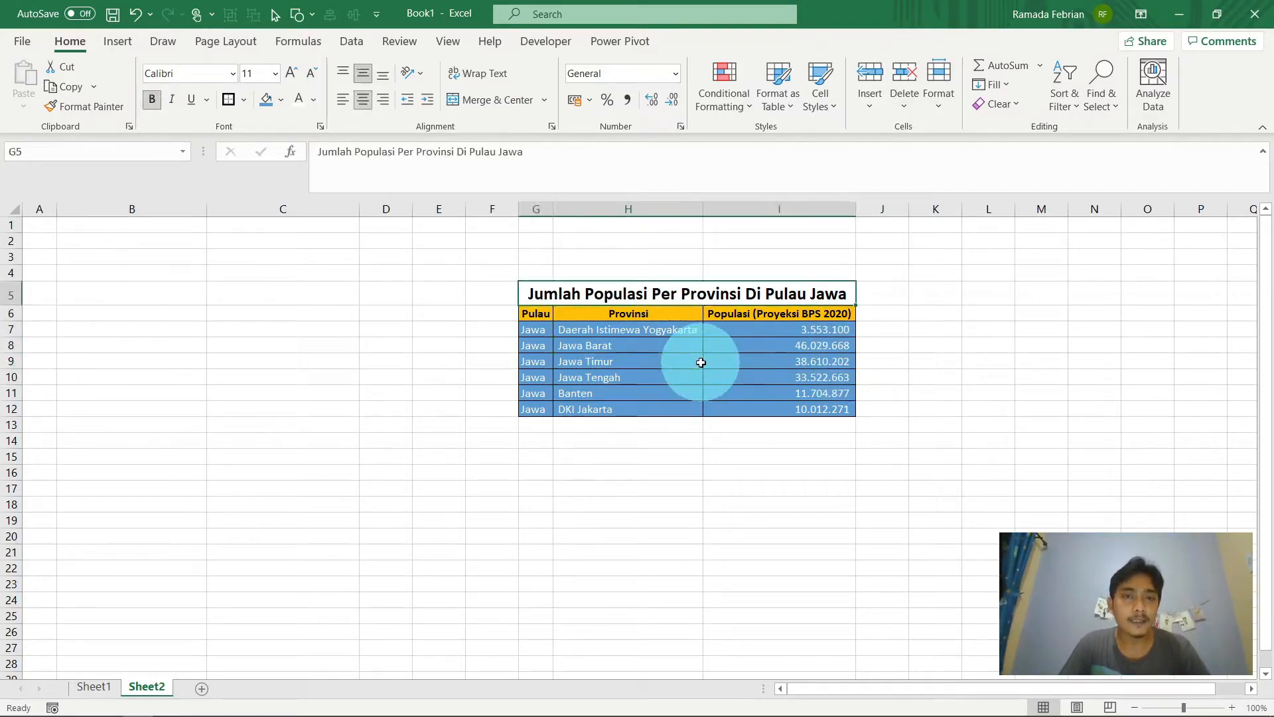
pyautogui.hotkey('ctrl', 'a')
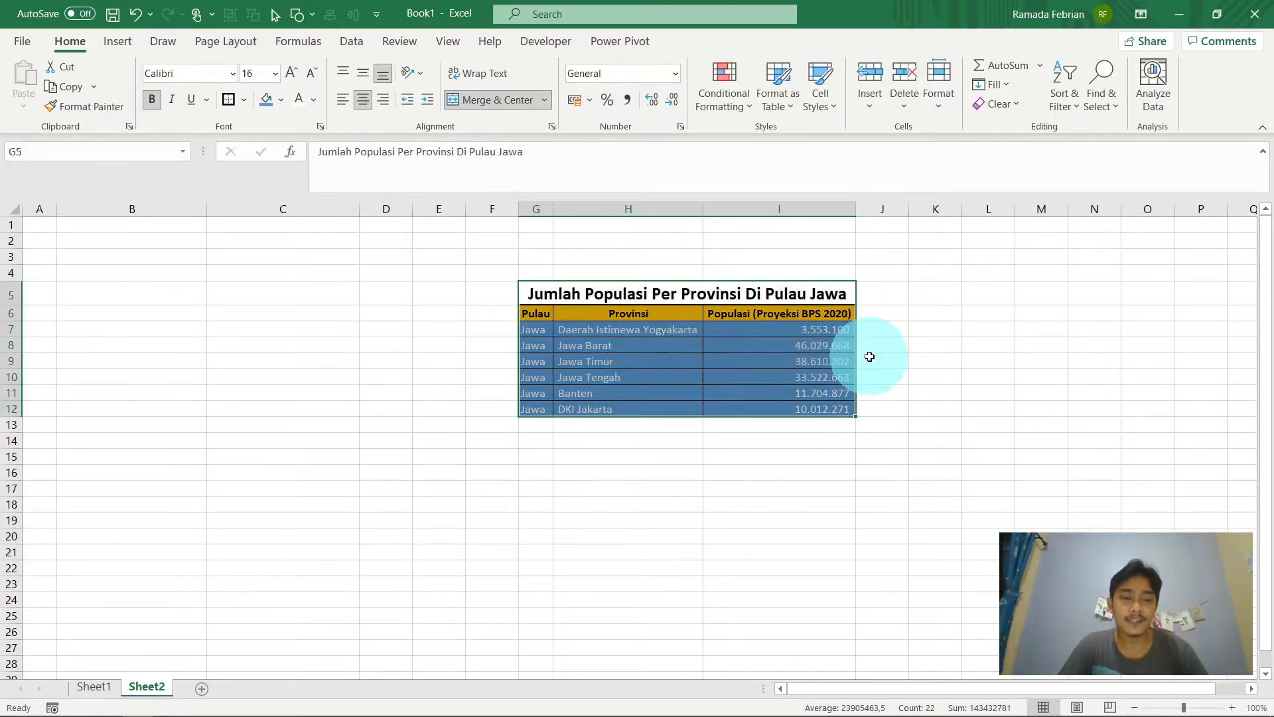
pyautogui.hotkey('ctrl', 'c')
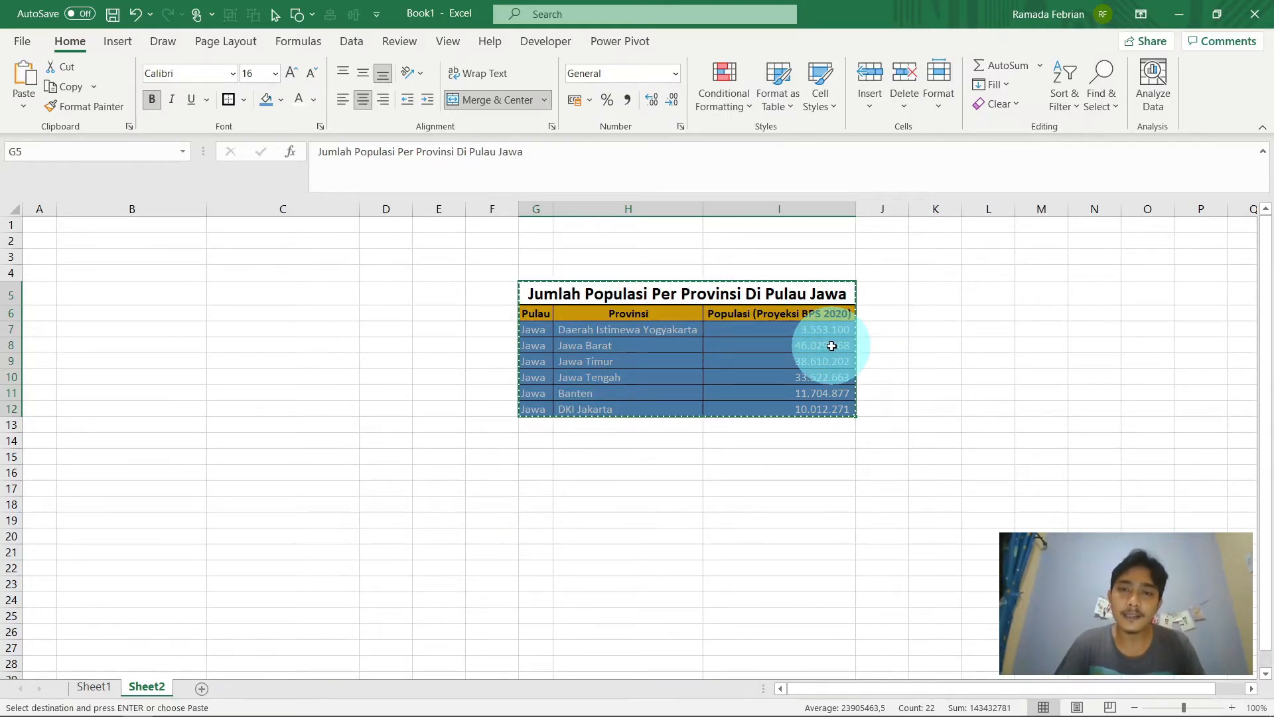
pyautogui.click(781, 347)
pyautogui.press('Left')
pyautogui.press('Right')
pyautogui.press('Left')
pyautogui.press('Up')
pyautogui.hotkey('ctrl', 'Down')
pyautogui.hotkey('ctrl', 'shift', 'Up')
pyautogui.hotkey('shift', 'Down')
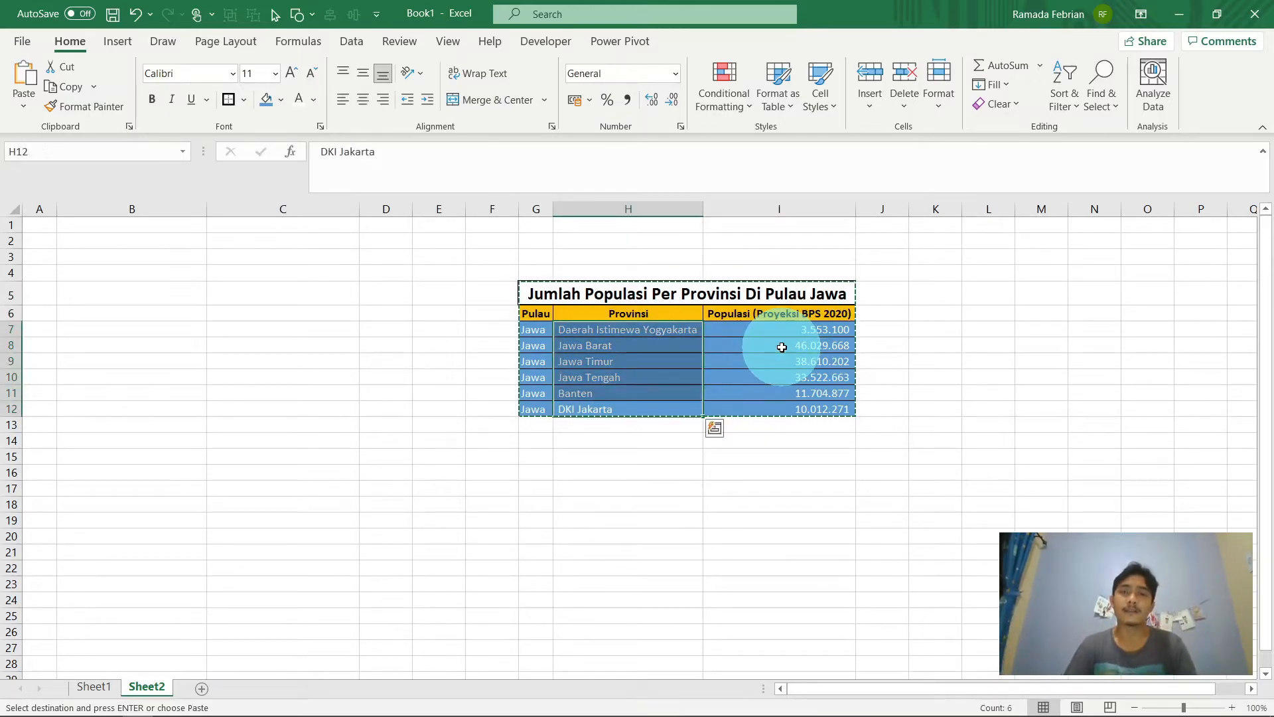
pyautogui.press('Right')
pyautogui.press('Left')
pyautogui.hotkey('ctrl', 'Up')
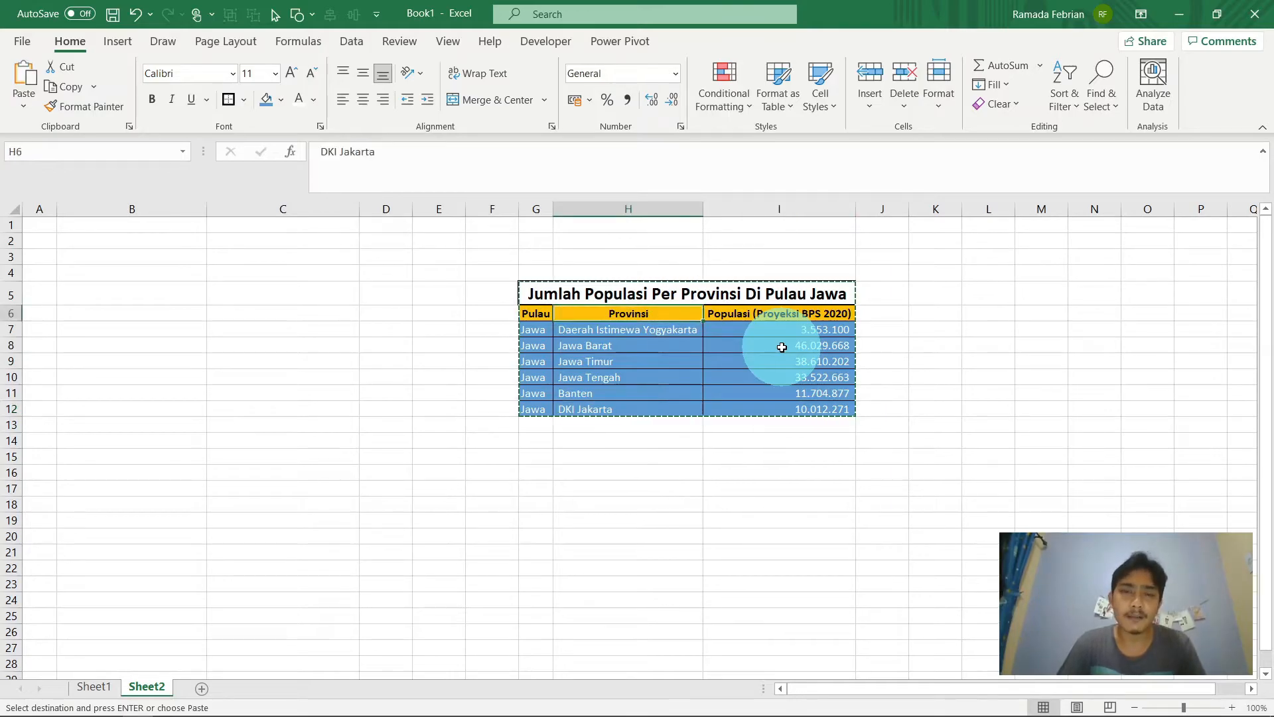
pyautogui.press('Left')
pyautogui.press('Up')
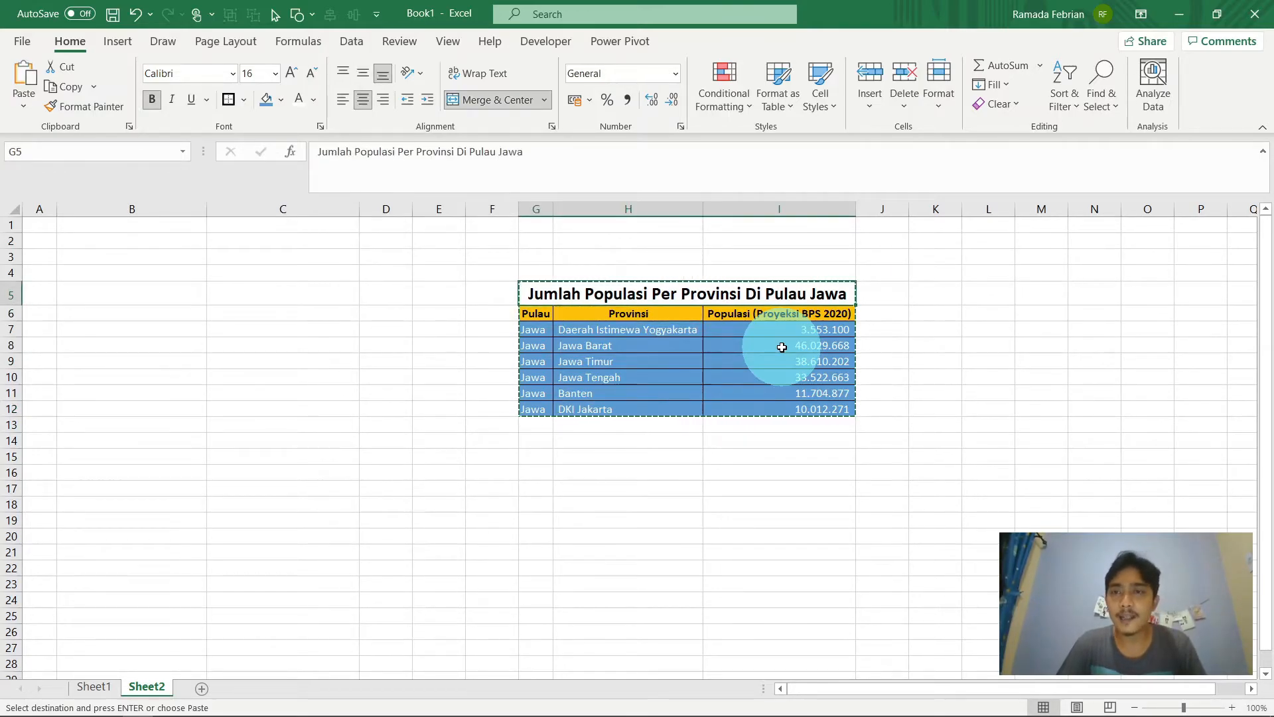
pyautogui.hotkey('ctrl', 'shift', 'Down')
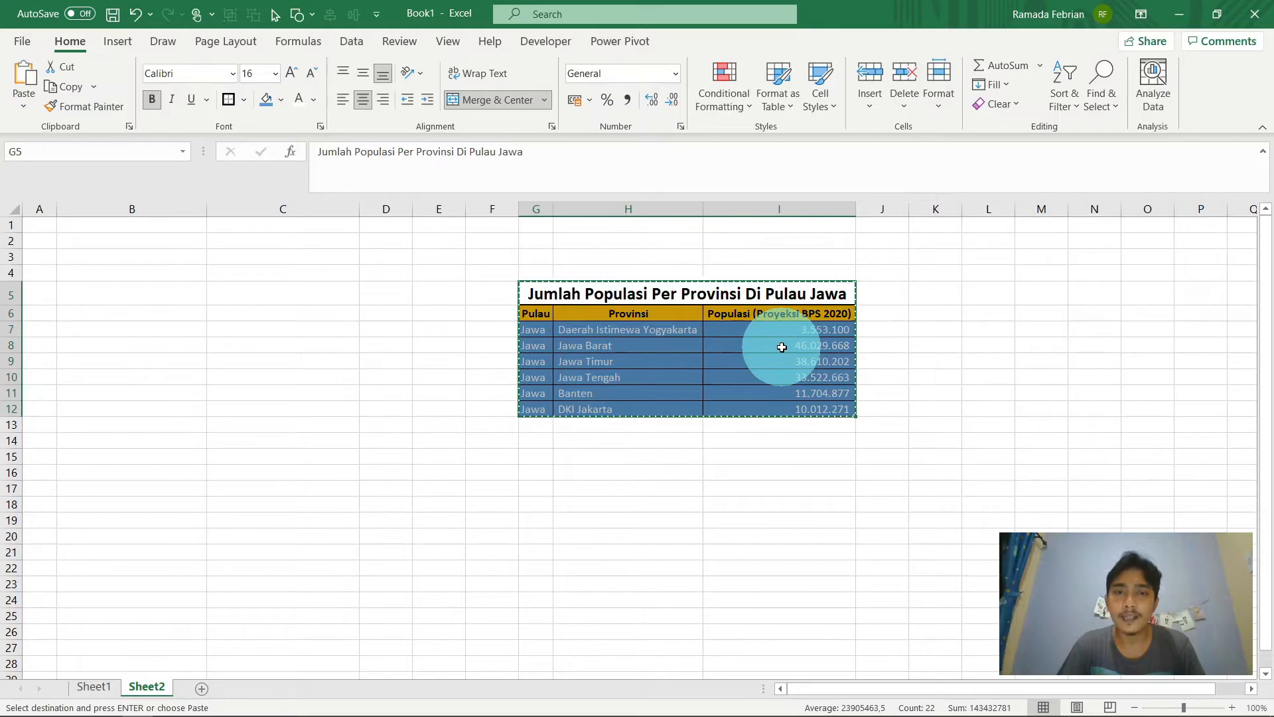
pyautogui.press('Up')
pyautogui.press('Down')
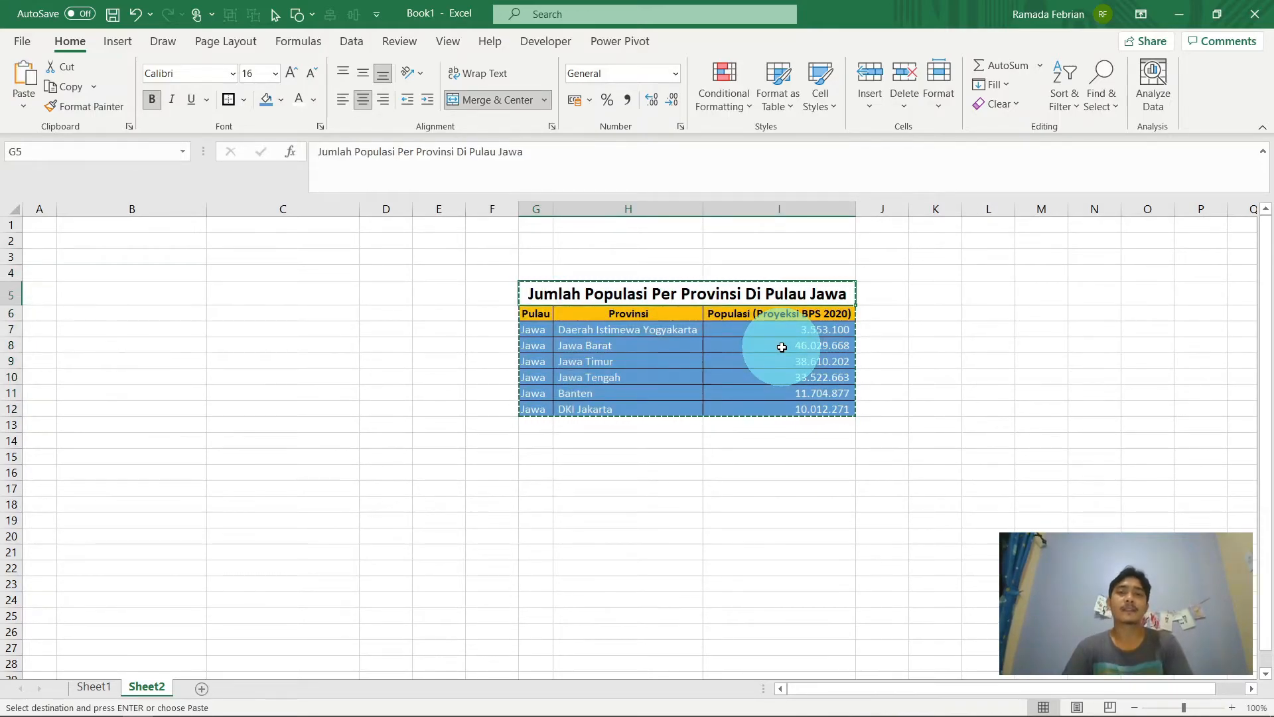
pyautogui.hotkey('ctrl', 'shift', 'Down')
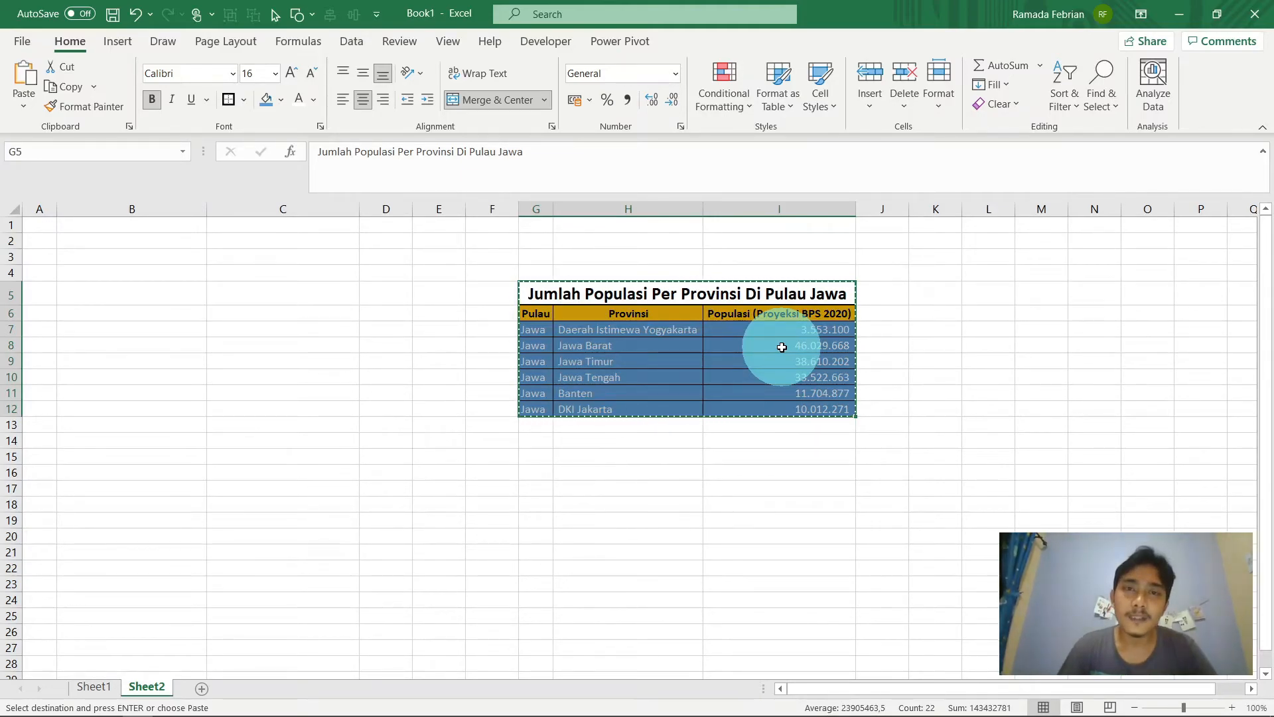
pyautogui.click(936, 334)
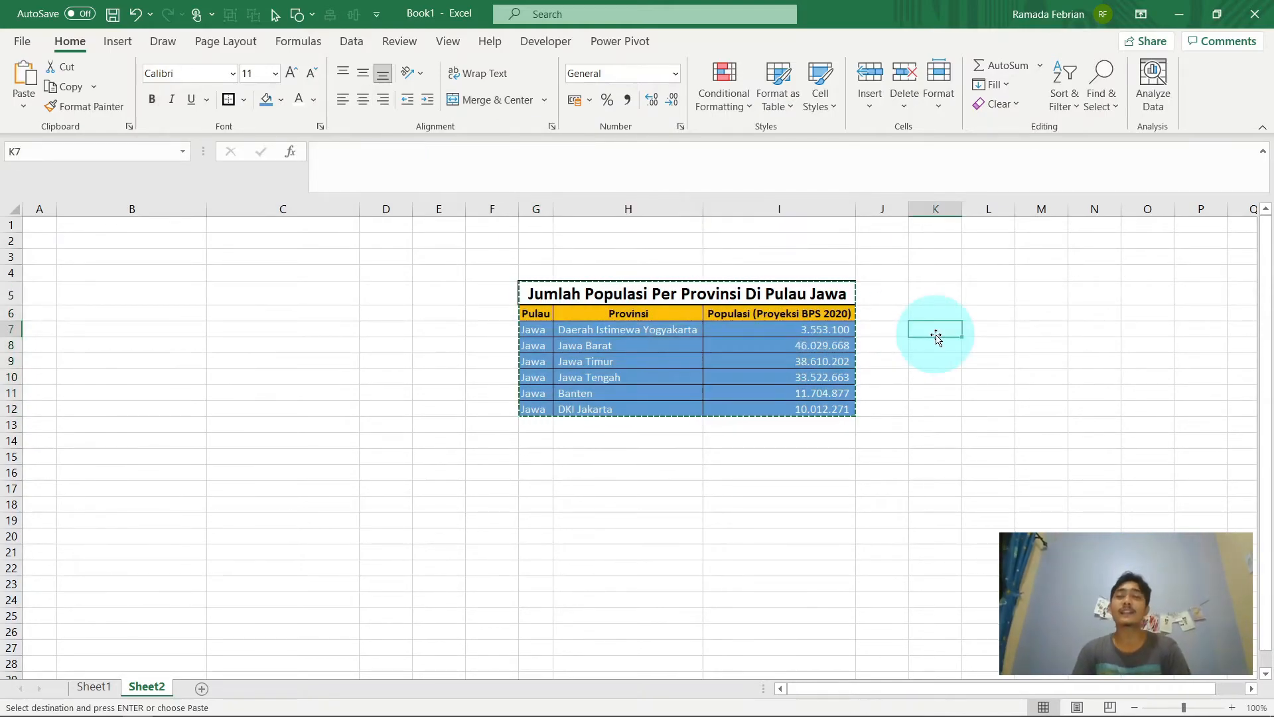